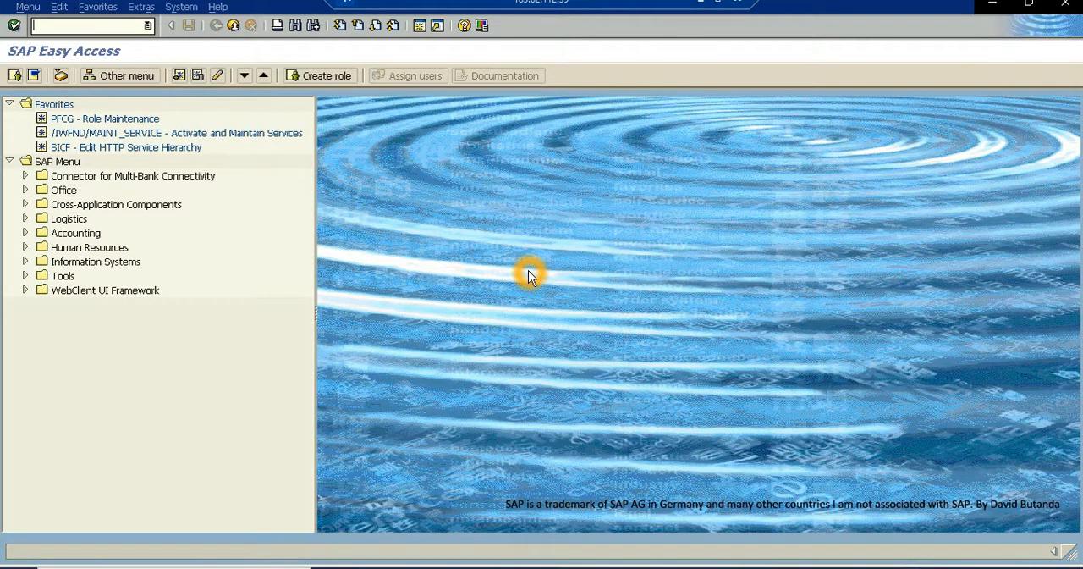
- Open the stock/requirements list (MD04) for material Y-001 in MRP area and plant ZDIB and review its stock line
{"action": "left_click", "coordinate": [101, 26]}
{"action": "type", "text": "MD04"}
{"action": "key", "text": "Return"}
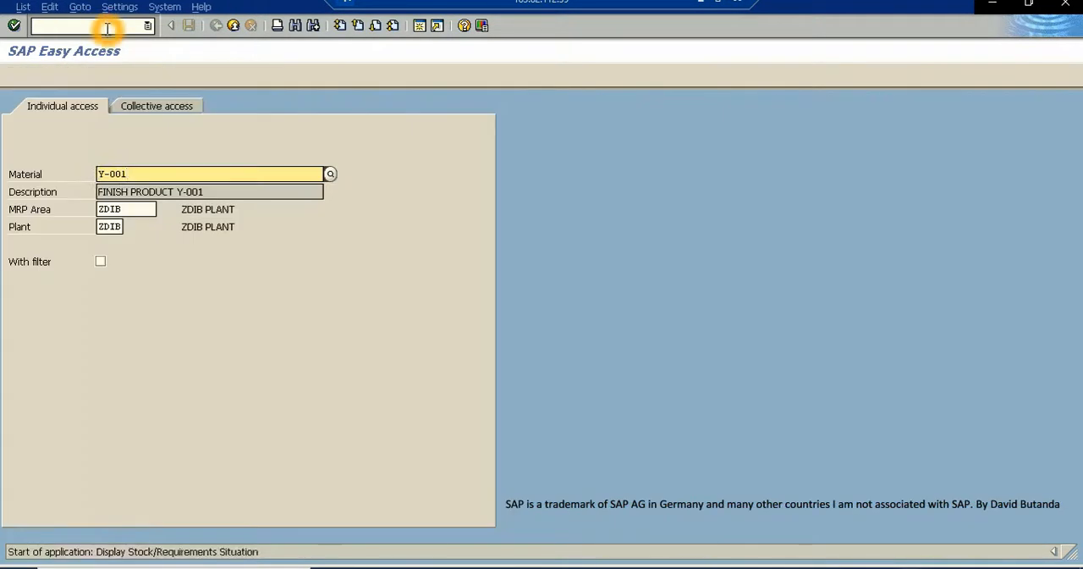
{"action": "left_click", "coordinate": [107, 179]}
{"action": "left_click", "coordinate": [111, 210]}
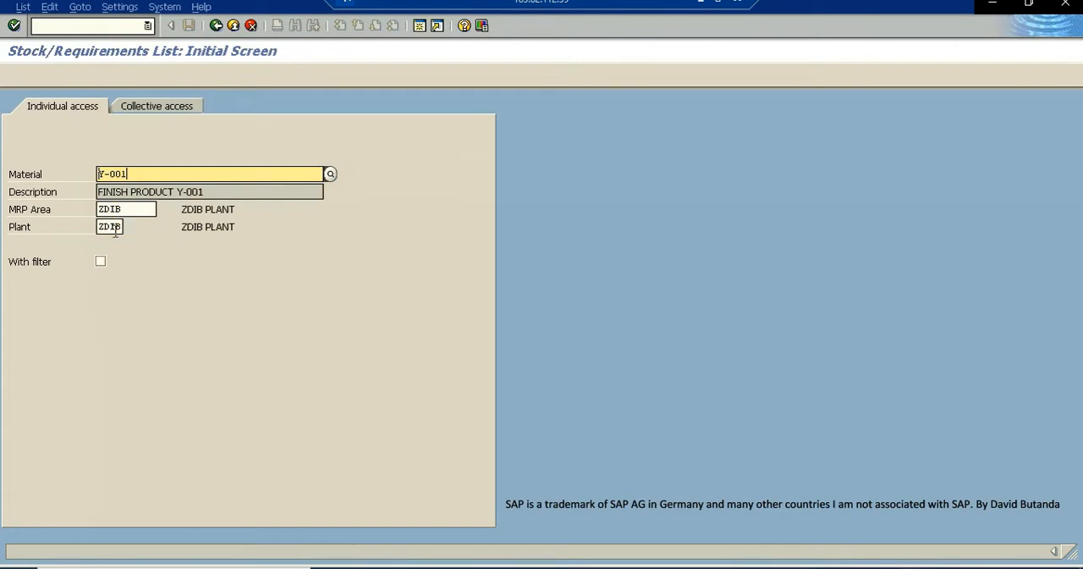
{"action": "left_click", "coordinate": [15, 26]}
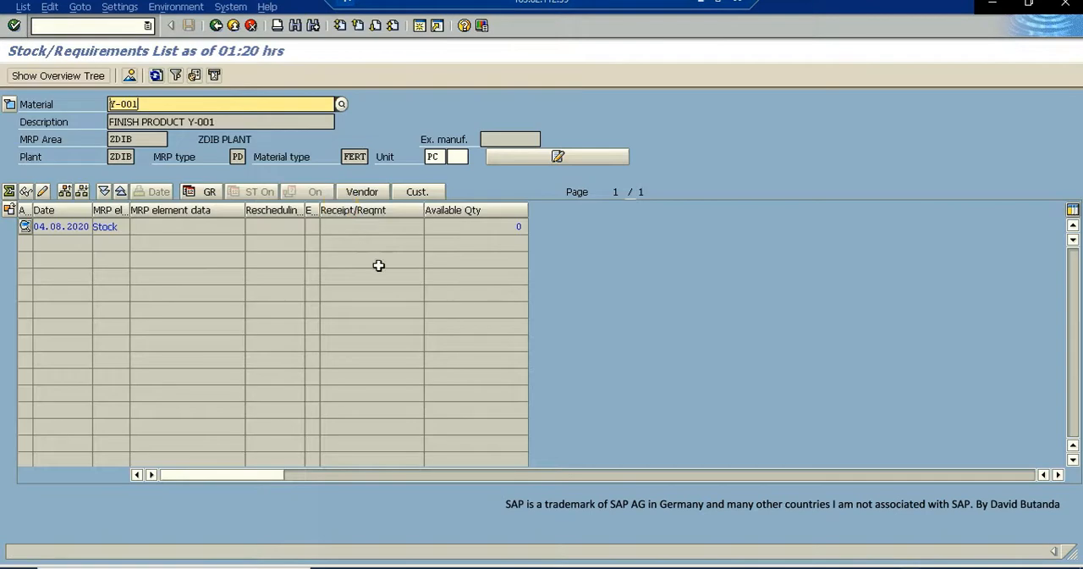
{"action": "left_click", "coordinate": [384, 268]}
{"action": "left_click_drag", "start_coordinate": [140, 103], "coordinate": [97, 103]}
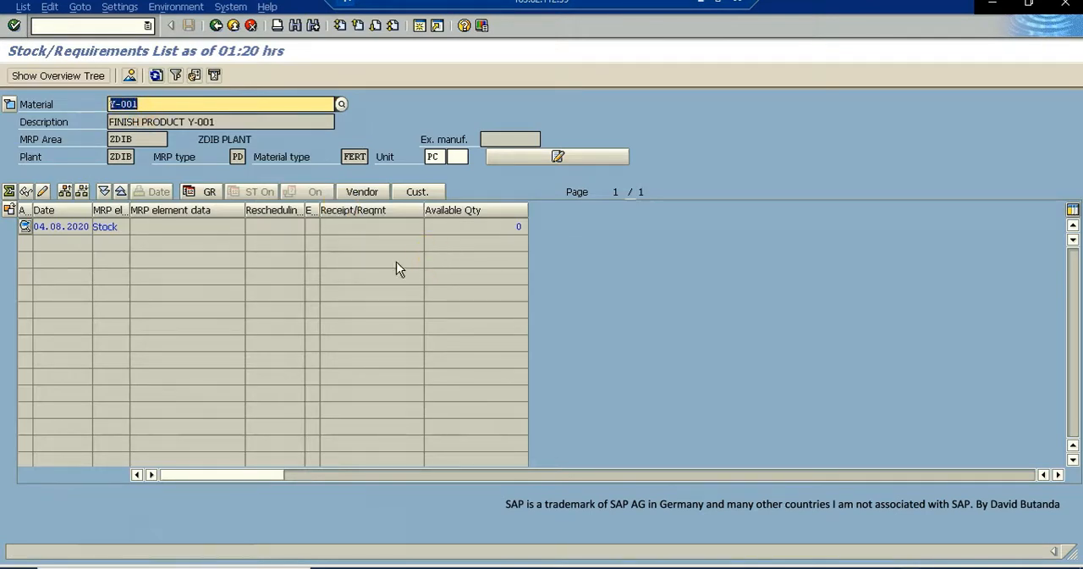
{"action": "left_click", "coordinate": [110, 237]}
{"action": "left_click", "coordinate": [115, 248]}
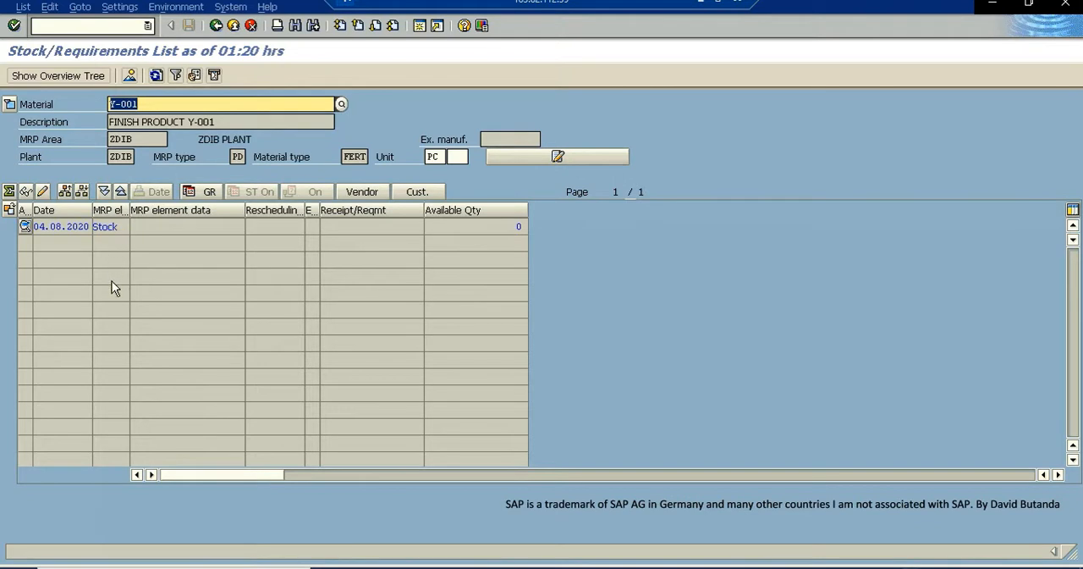
{"action": "left_click", "coordinate": [113, 240]}
- Switch the stock/requirements list to material Y-002 and check its available quantity
{"action": "left_click", "coordinate": [112, 104]}
{"action": "left_click", "coordinate": [146, 105]}
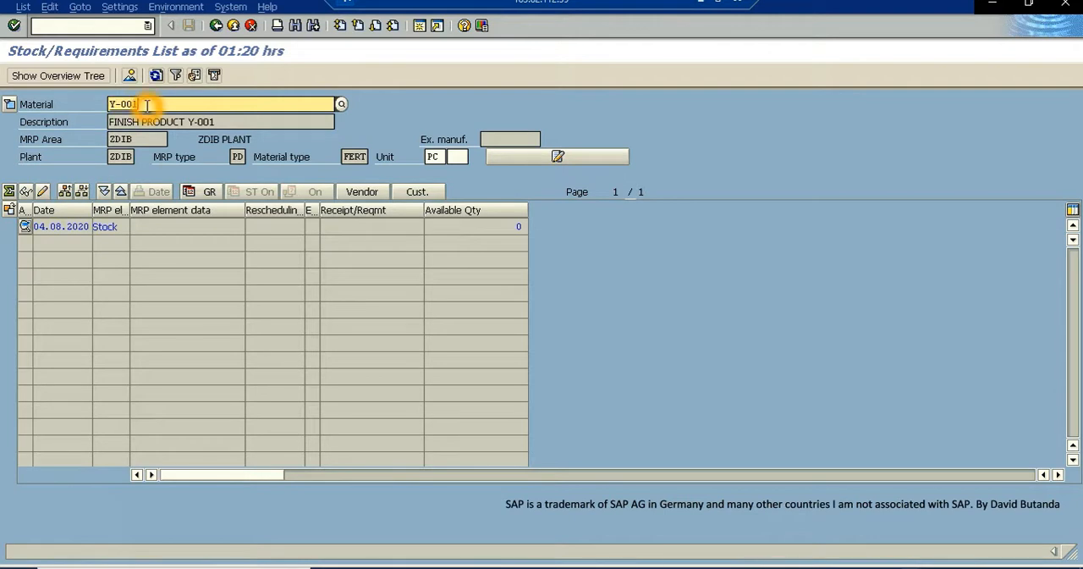
{"action": "key", "text": "BackSpace"}
{"action": "type", "text": "2"}
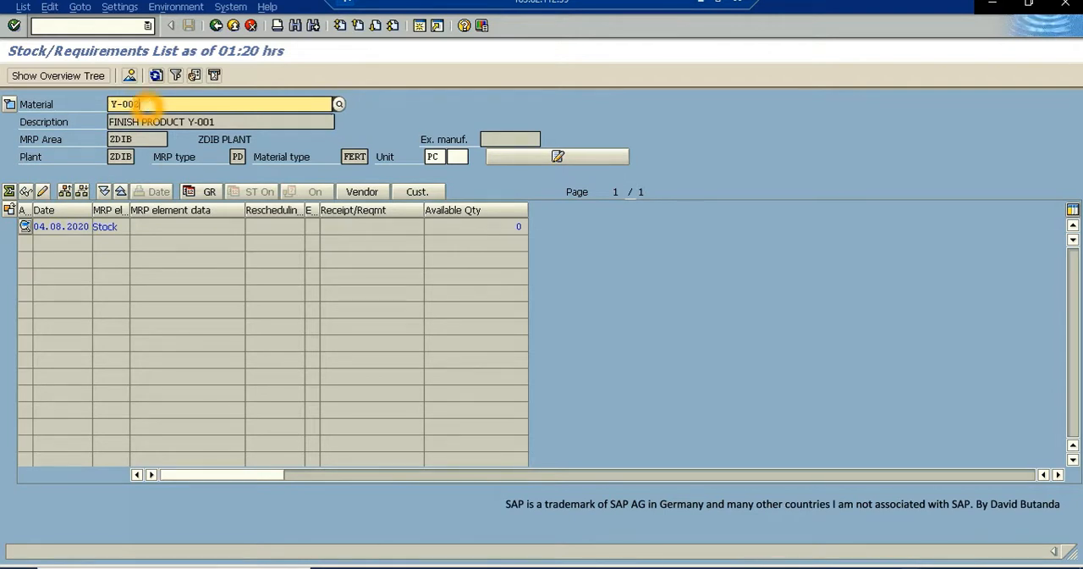
{"action": "left_click", "coordinate": [125, 104]}
{"action": "left_click", "coordinate": [145, 105]}
{"action": "left_click", "coordinate": [14, 26]}
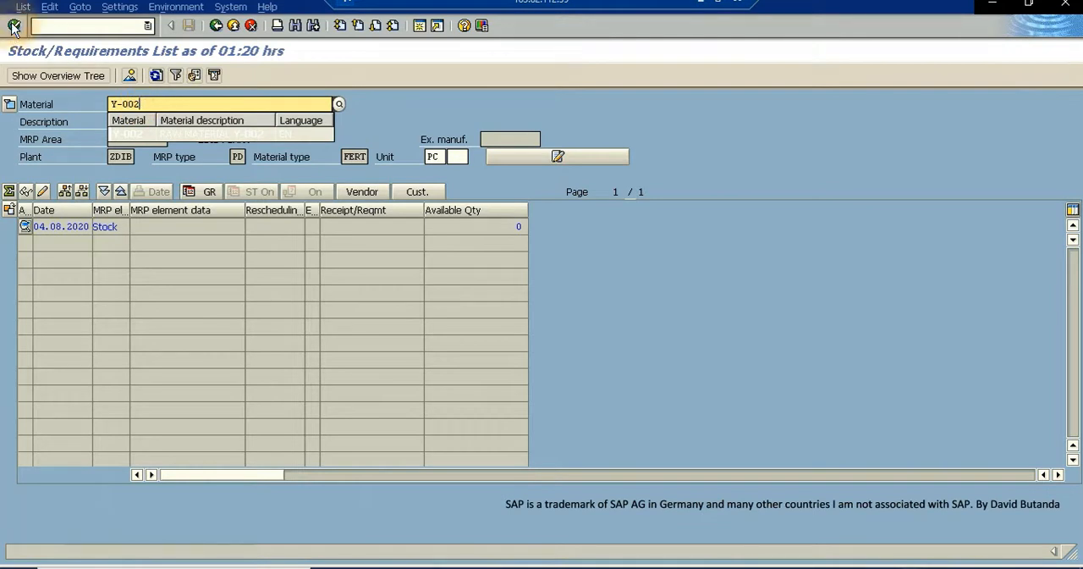
{"action": "left_click", "coordinate": [518, 227]}
{"action": "left_click", "coordinate": [521, 227]}
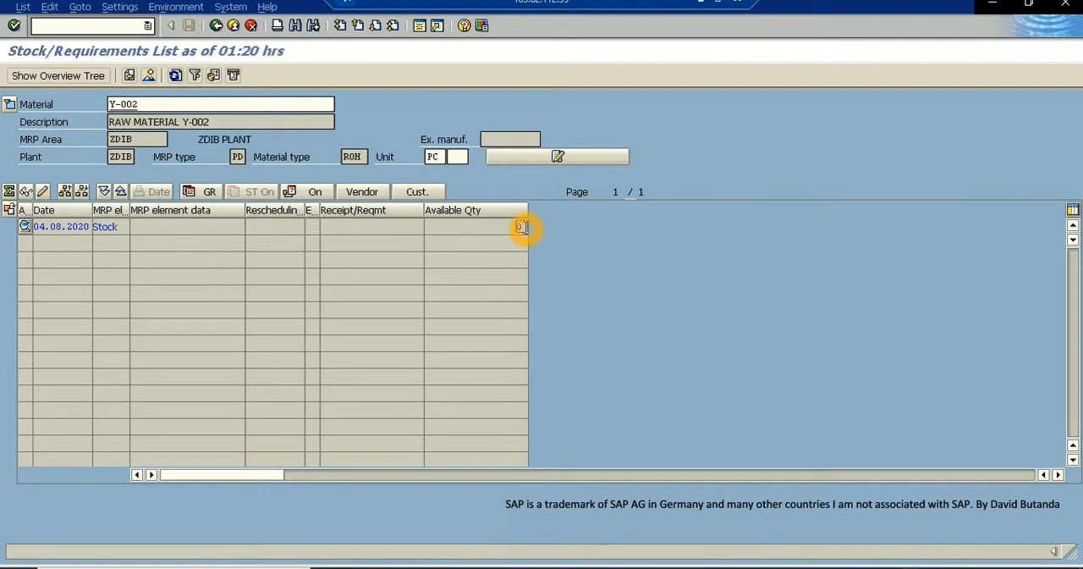
{"action": "left_click", "coordinate": [517, 225]}
{"action": "left_click", "coordinate": [518, 224]}
{"action": "left_click", "coordinate": [518, 226]}
- Display the stock/requirements list for material Y-001 again
{"action": "left_click", "coordinate": [138, 104]}
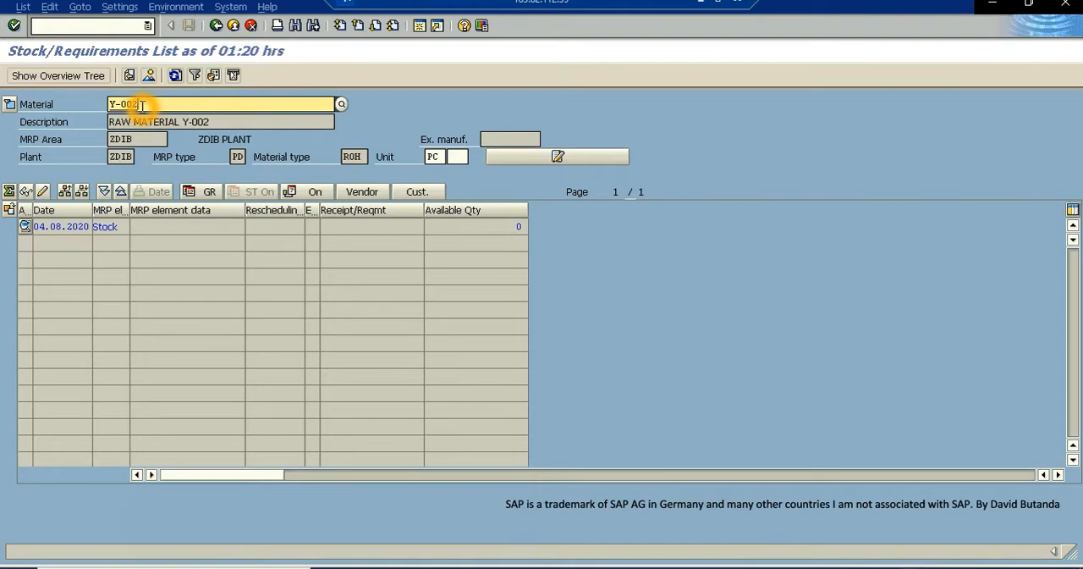
{"action": "key", "text": "BackSpace"}
{"action": "type", "text": "1"}
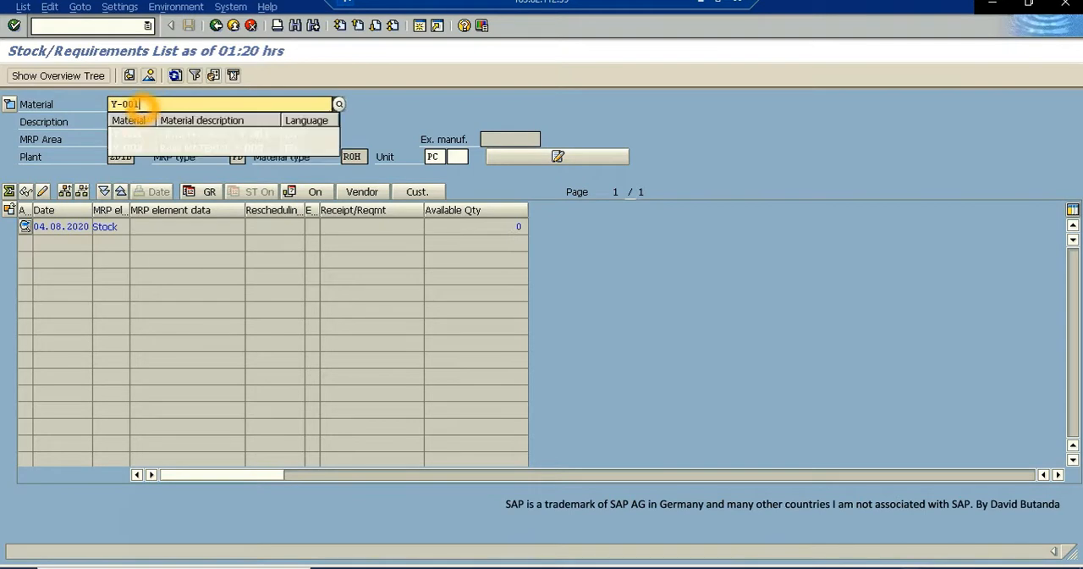
{"action": "key", "text": "Return"}
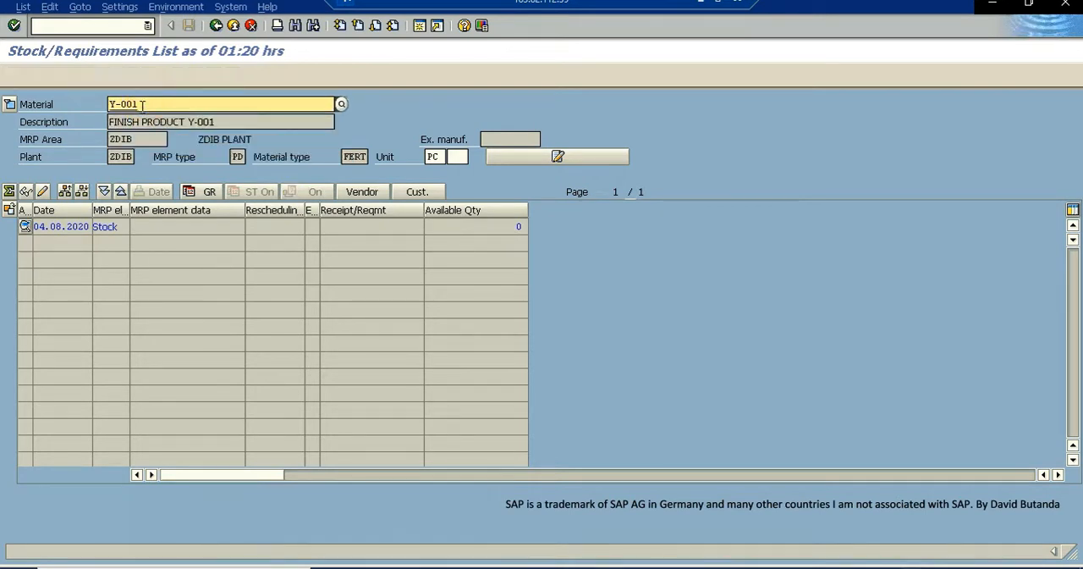
- In a new GUI window, open the item overview of Y-001's material BOM with CS02 for plant ZDIB and usage 1
{"action": "left_click", "coordinate": [418, 26]}
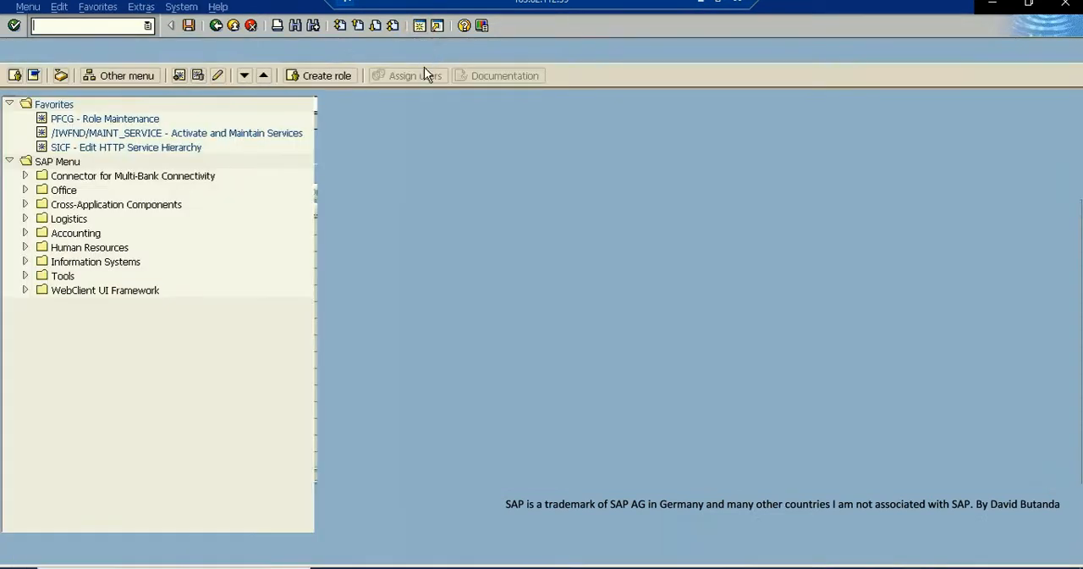
{"action": "left_click", "coordinate": [62, 28]}
{"action": "type", "text": "CS02"}
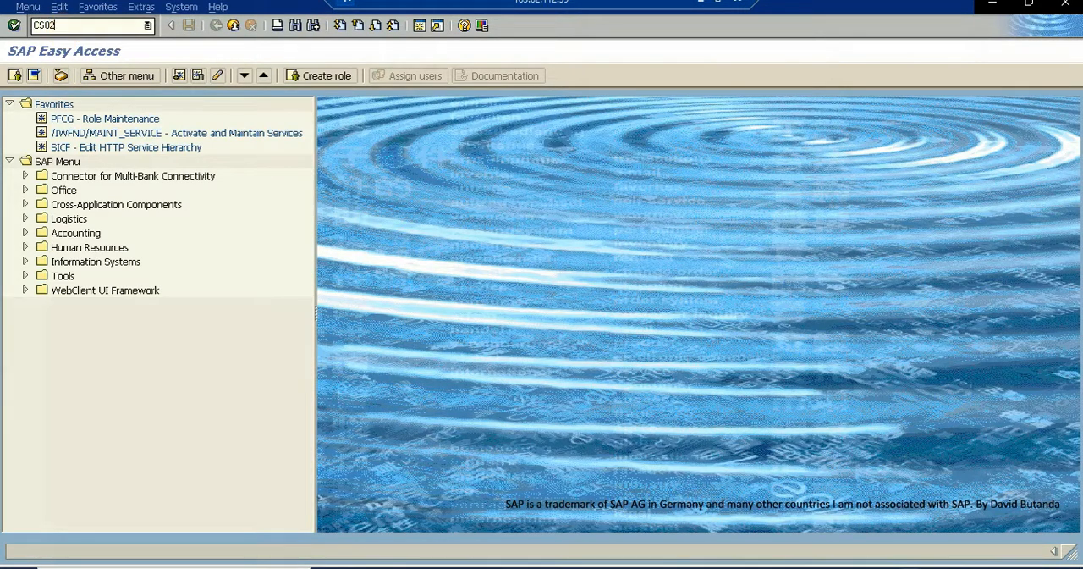
{"action": "key", "text": "Return"}
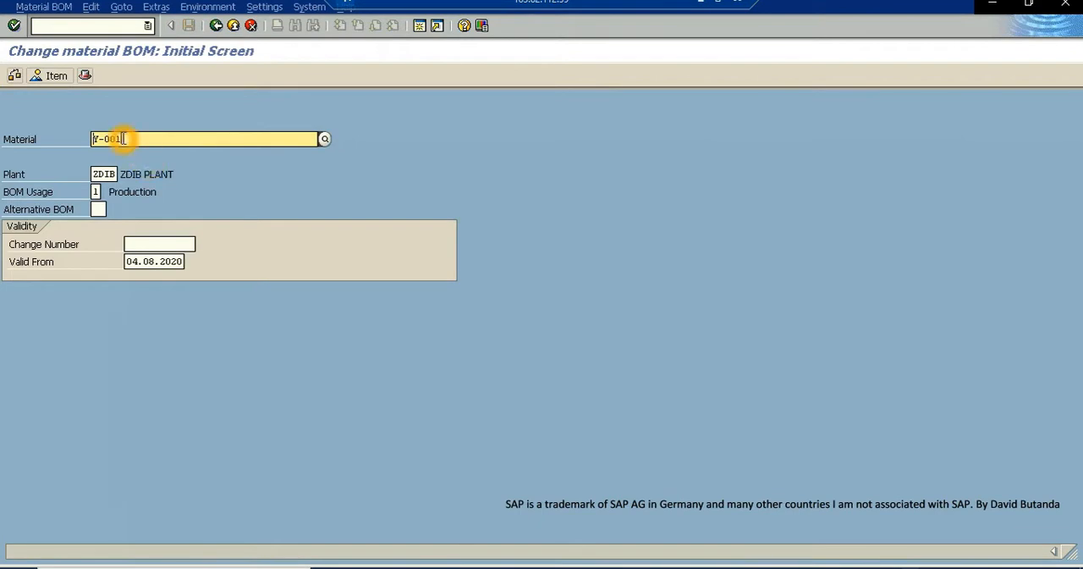
{"action": "left_click_drag", "start_coordinate": [122, 138], "coordinate": [91, 139]}
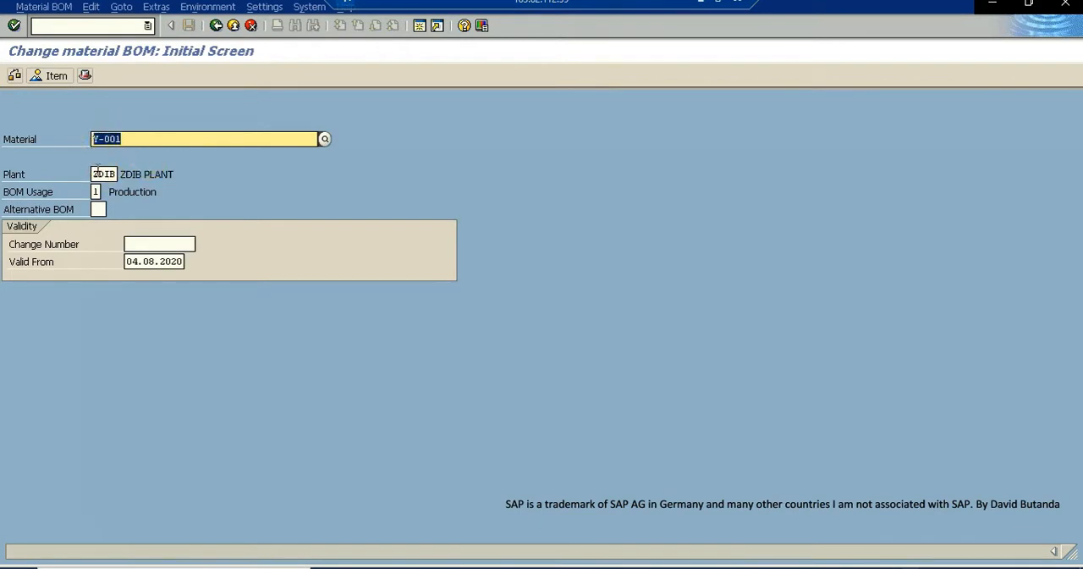
{"action": "left_click", "coordinate": [13, 26]}
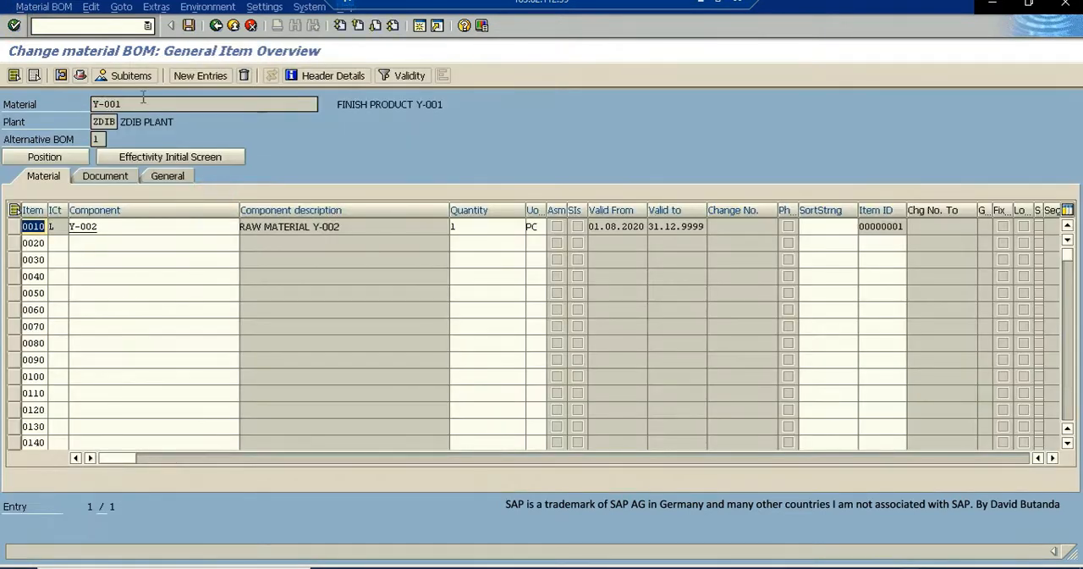
{"action": "left_click", "coordinate": [112, 103]}
{"action": "left_click_drag", "start_coordinate": [94, 103], "coordinate": [79, 104]}
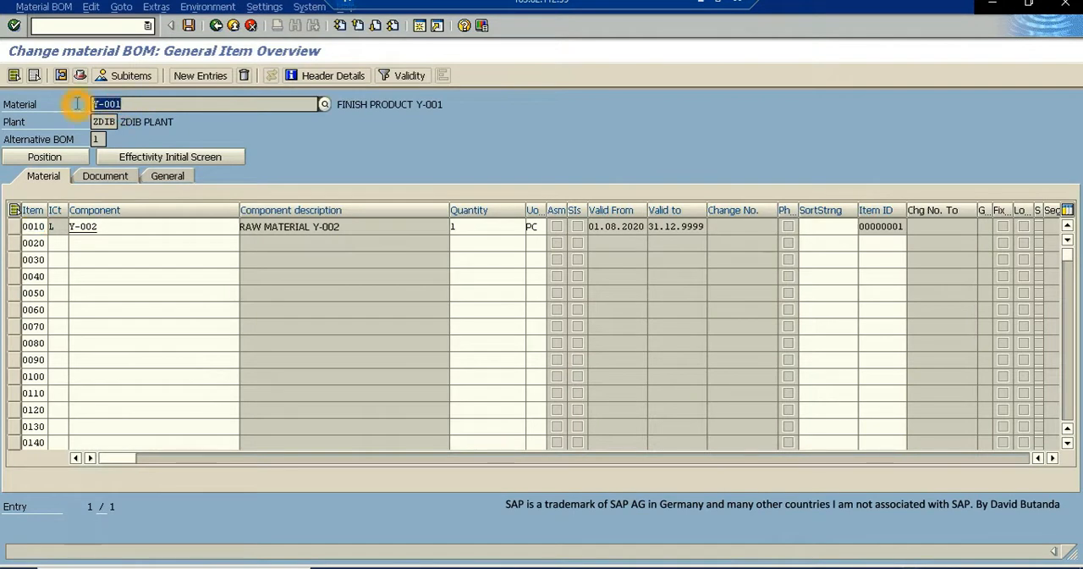
{"action": "double_click", "coordinate": [122, 105]}
{"action": "left_click_drag", "start_coordinate": [121, 105], "coordinate": [77, 109]}
- Check the base quantity in the BOM header, and return to the items to check the quantity of component Y-002
{"action": "left_click", "coordinate": [81, 75]}
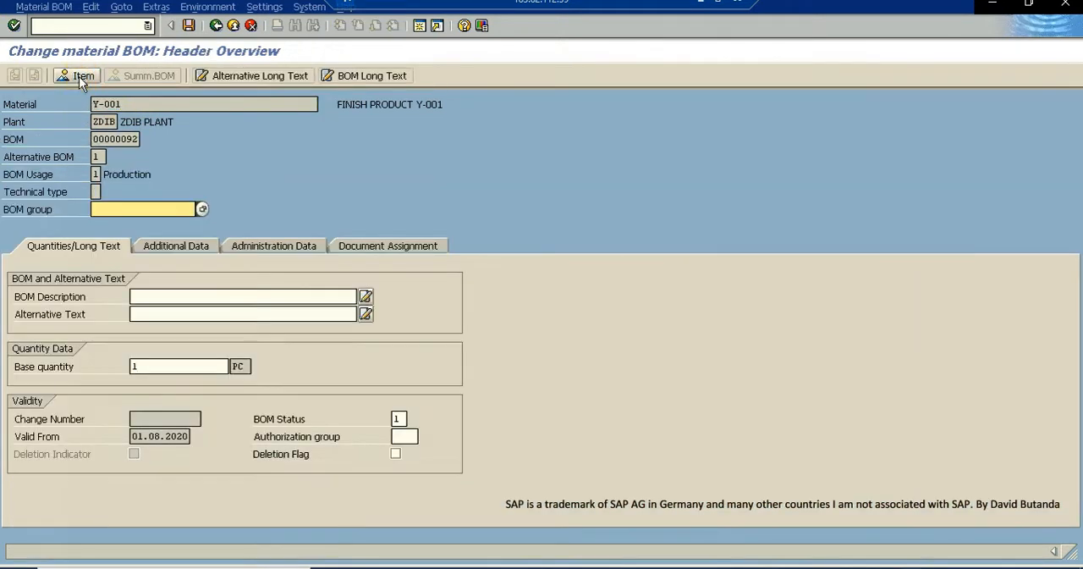
{"action": "left_click", "coordinate": [138, 367]}
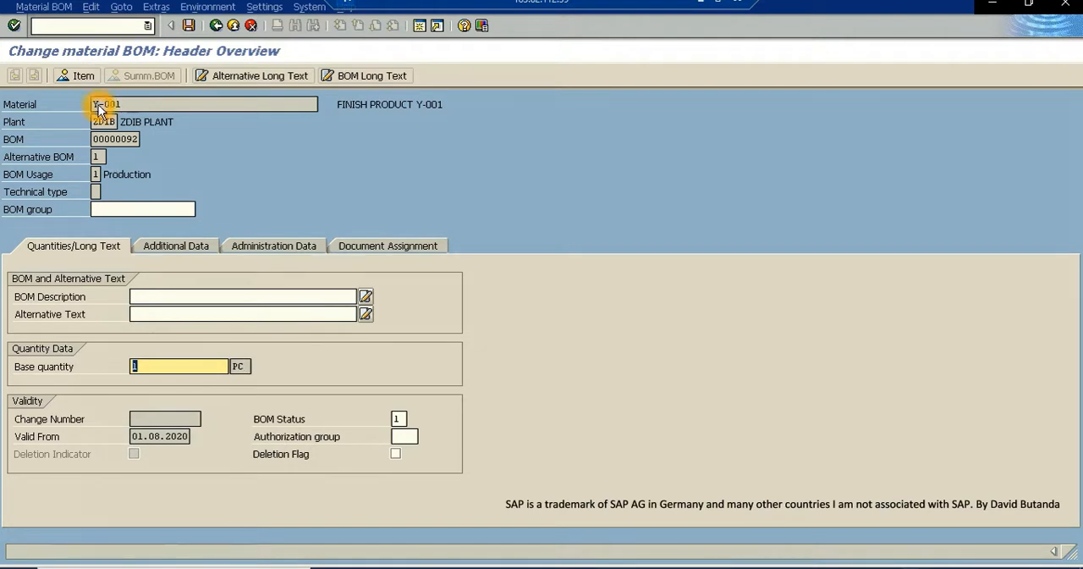
{"action": "left_click", "coordinate": [81, 76]}
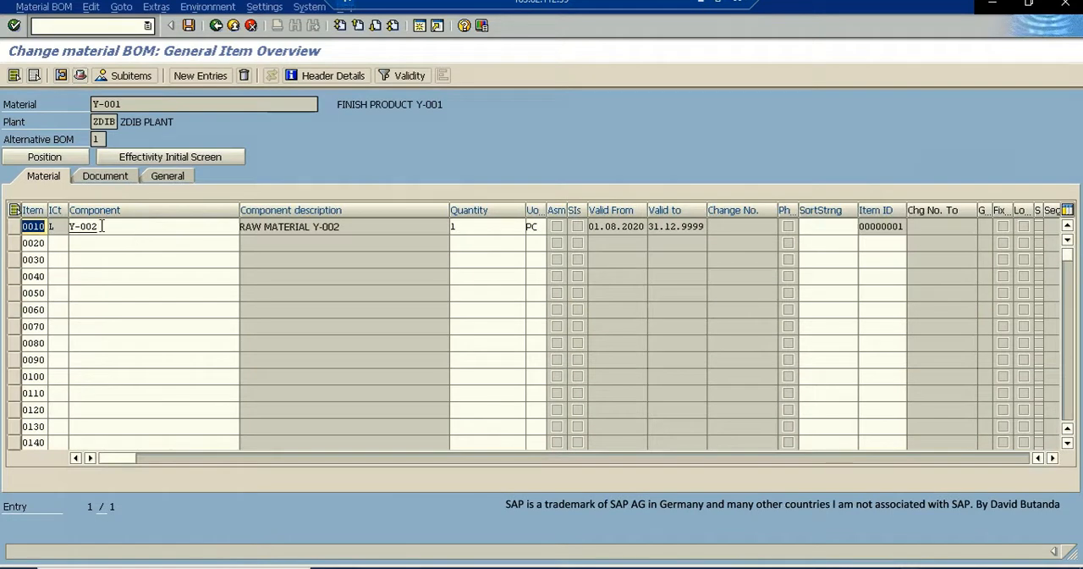
{"action": "left_click_drag", "start_coordinate": [102, 226], "coordinate": [46, 227]}
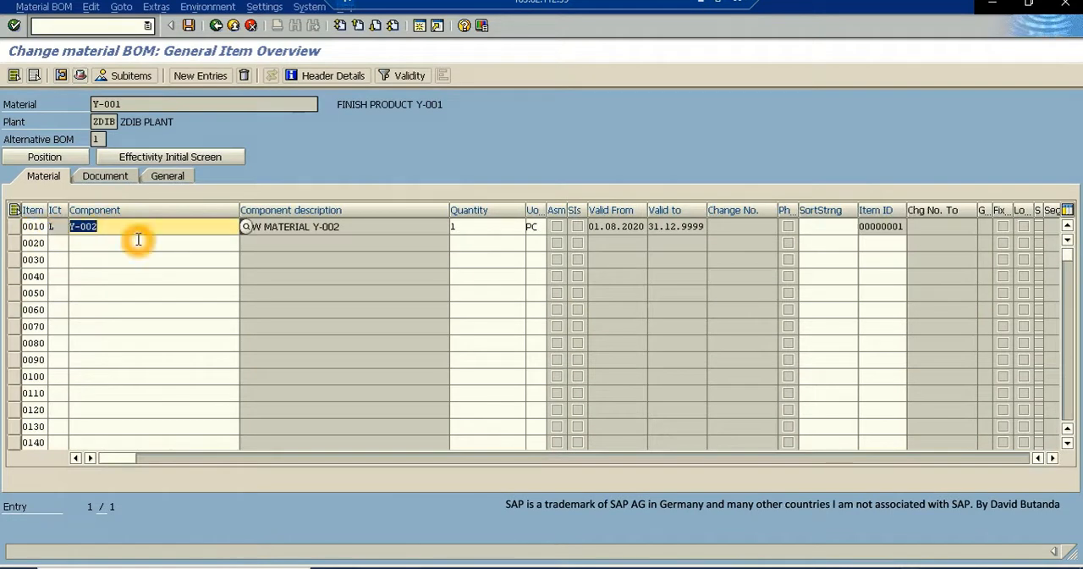
{"action": "left_click_drag", "start_coordinate": [465, 227], "coordinate": [429, 226]}
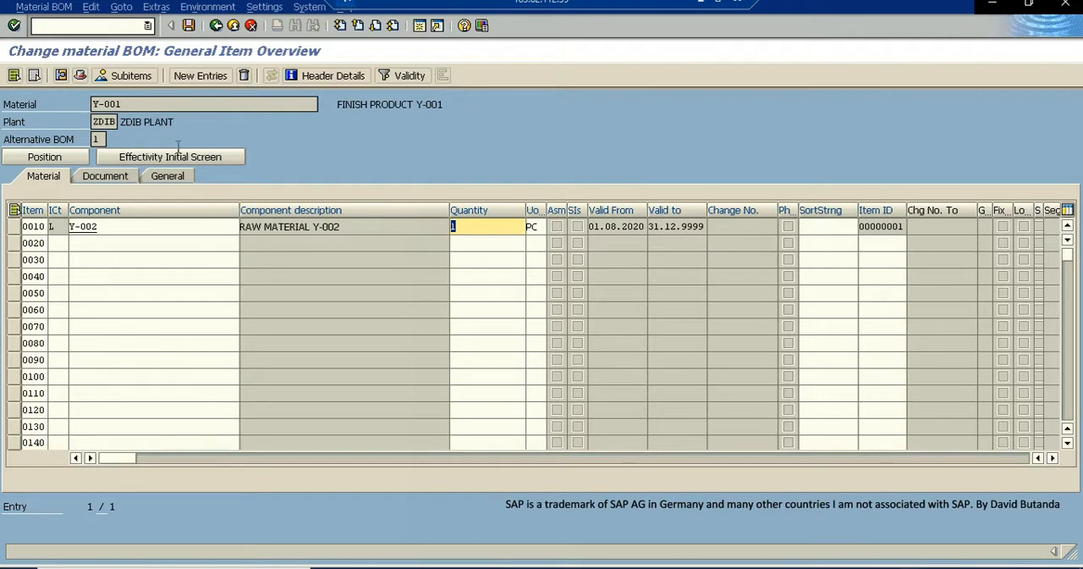
{"action": "left_click_drag", "start_coordinate": [121, 103], "coordinate": [83, 102]}
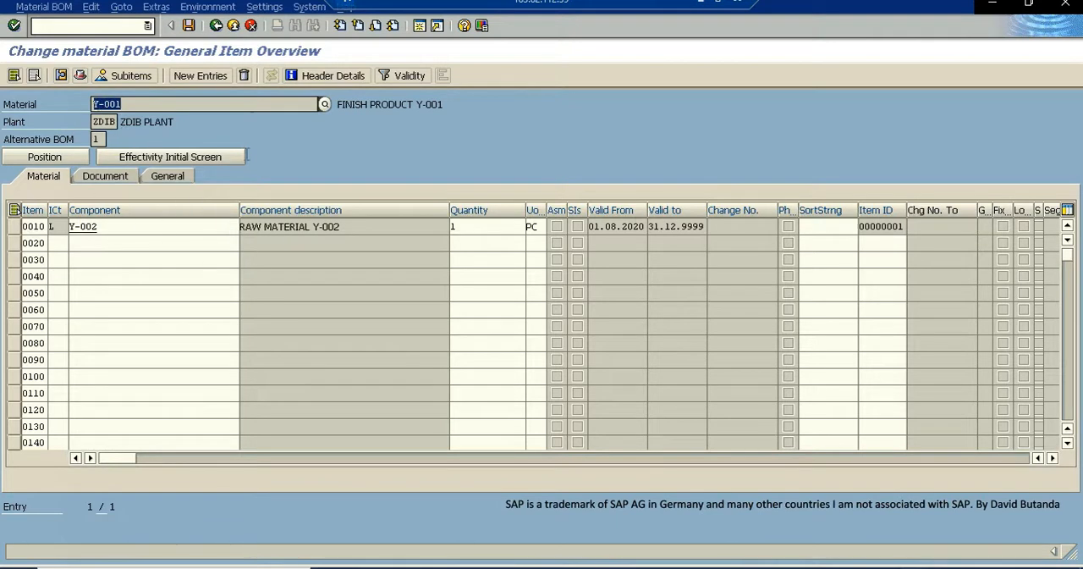
- In another new GUI window, open the operation overview of Y-001's routing in plant ZDIB with CA02
{"action": "left_click", "coordinate": [420, 27]}
{"action": "left_click", "coordinate": [66, 25]}
{"action": "type", "text": "c"}
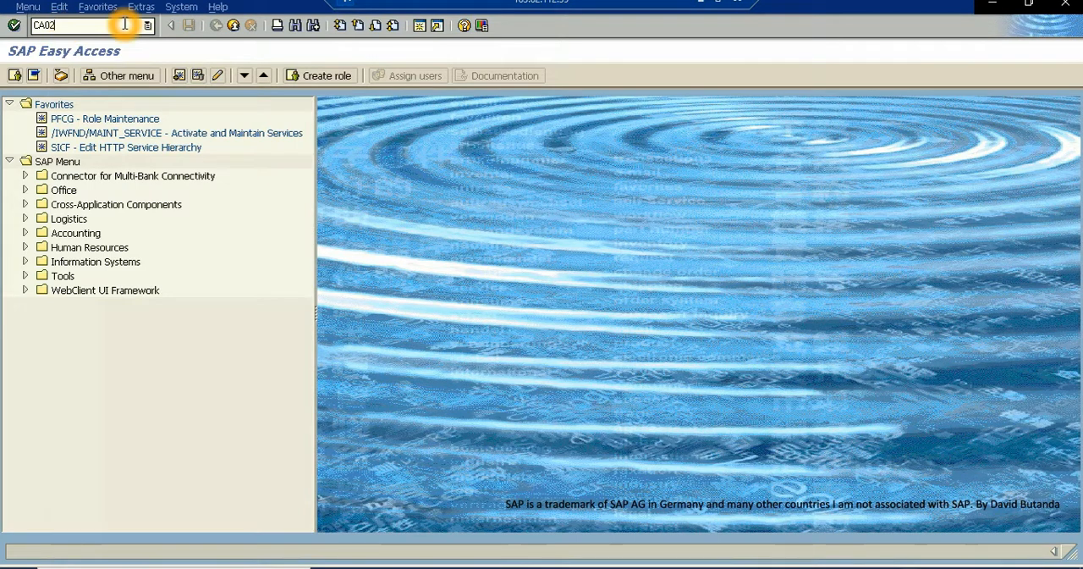
{"action": "key", "text": "Return"}
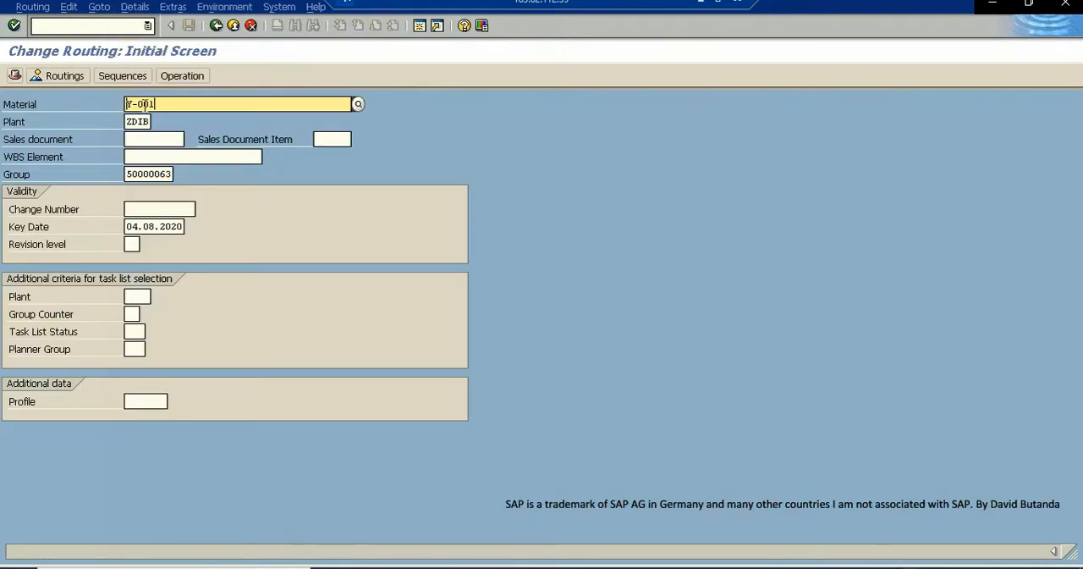
{"action": "left_click_drag", "start_coordinate": [155, 103], "coordinate": [108, 103]}
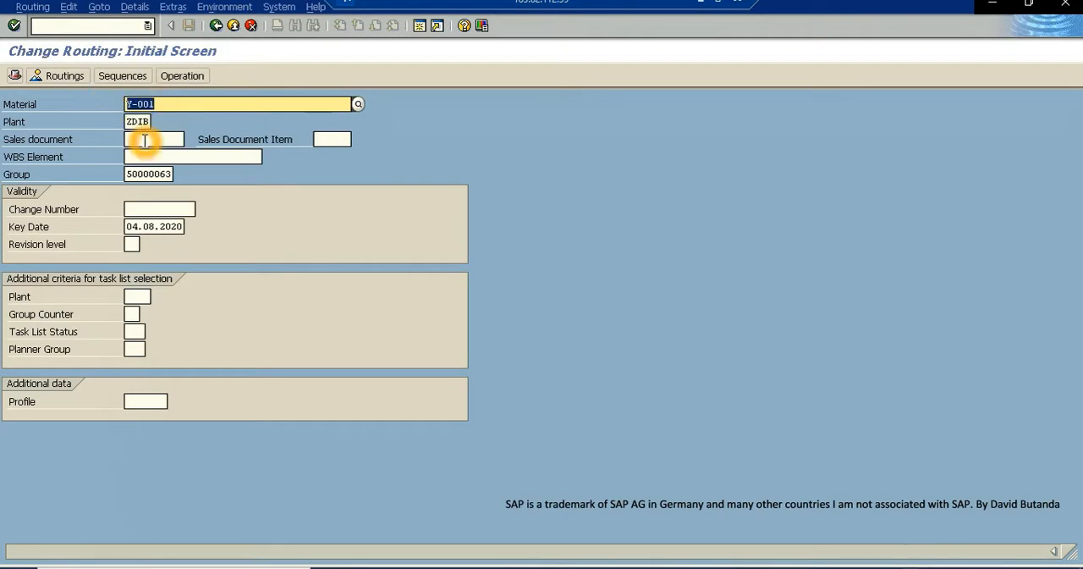
{"action": "left_click", "coordinate": [181, 77]}
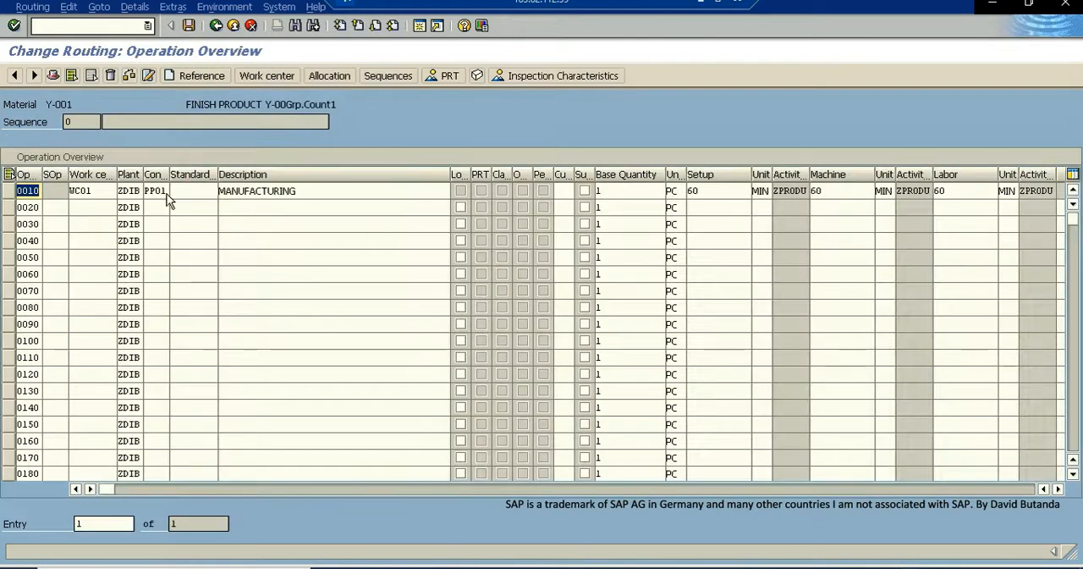
- Review operation 0010's work center and its setup, machine and labor times, and exit the routing back to the stock/requirements list
{"action": "left_click", "coordinate": [8, 190]}
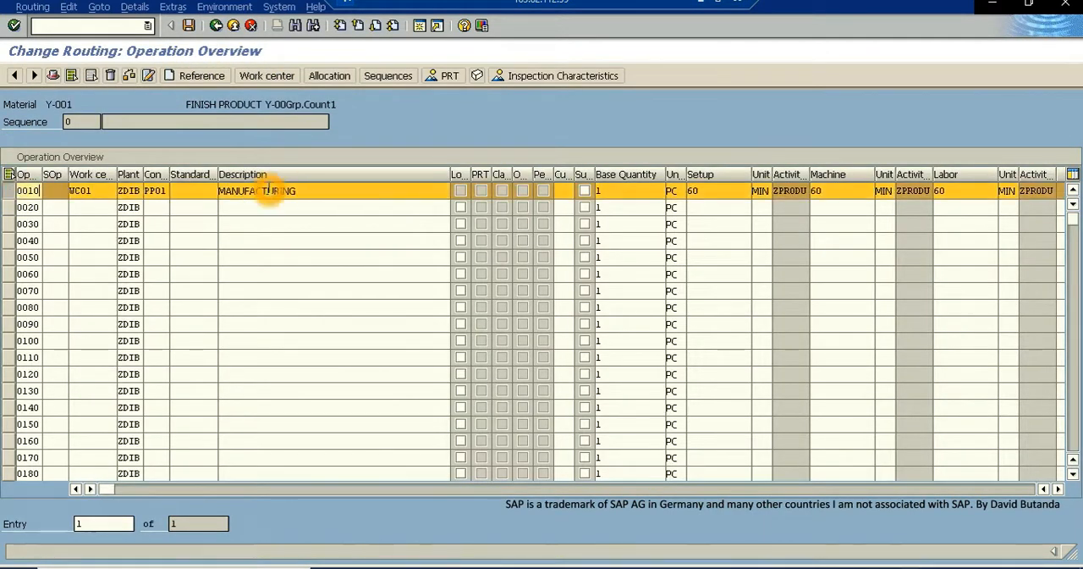
{"action": "left_click", "coordinate": [702, 192]}
{"action": "left_click", "coordinate": [818, 192]}
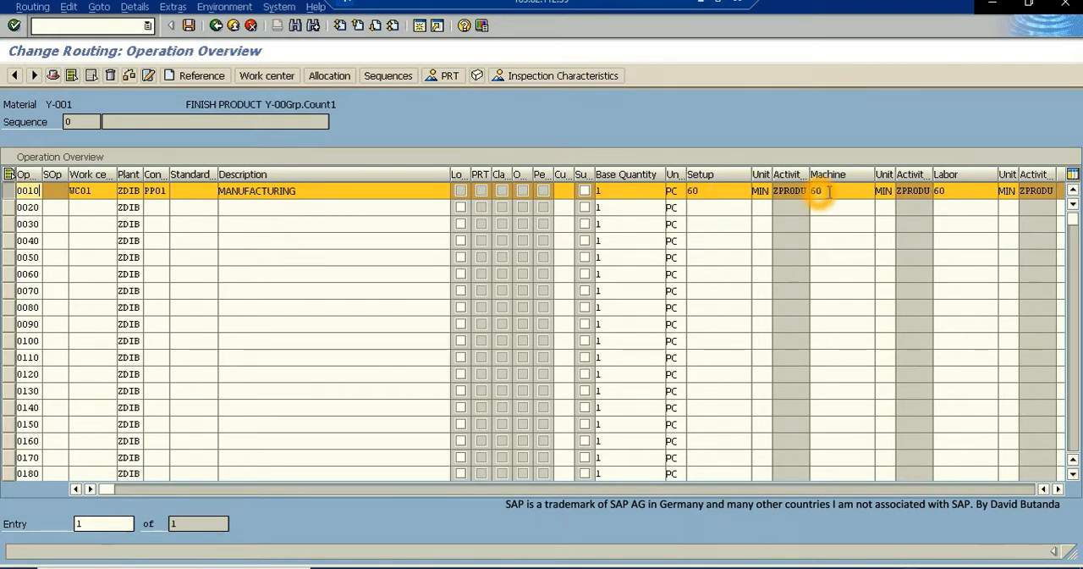
{"action": "left_click", "coordinate": [939, 193]}
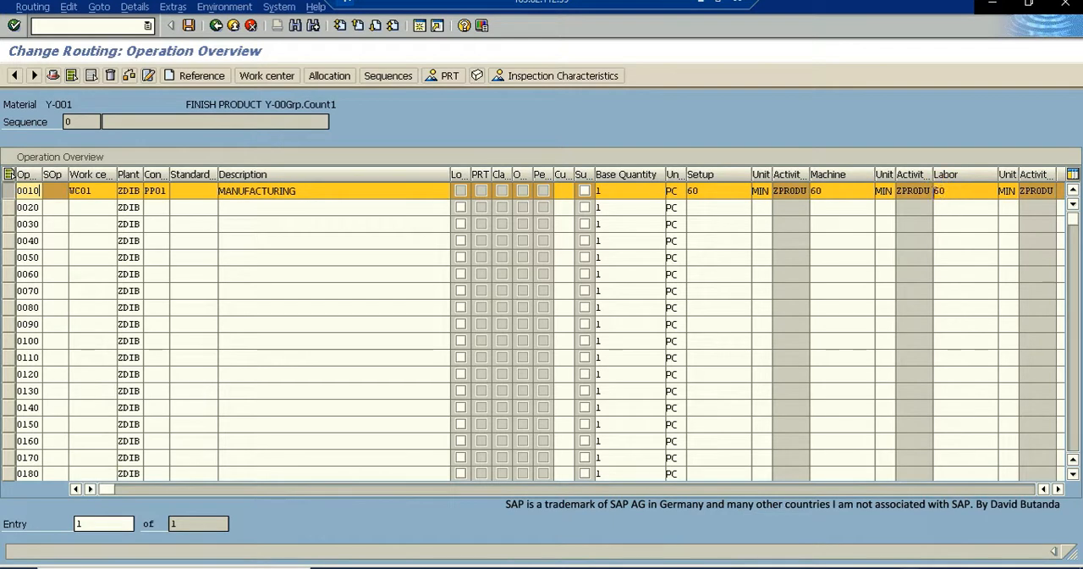
{"action": "left_click", "coordinate": [193, 143]}
{"action": "left_click", "coordinate": [90, 191]}
{"action": "left_click_drag", "start_coordinate": [92, 192], "coordinate": [55, 193]}
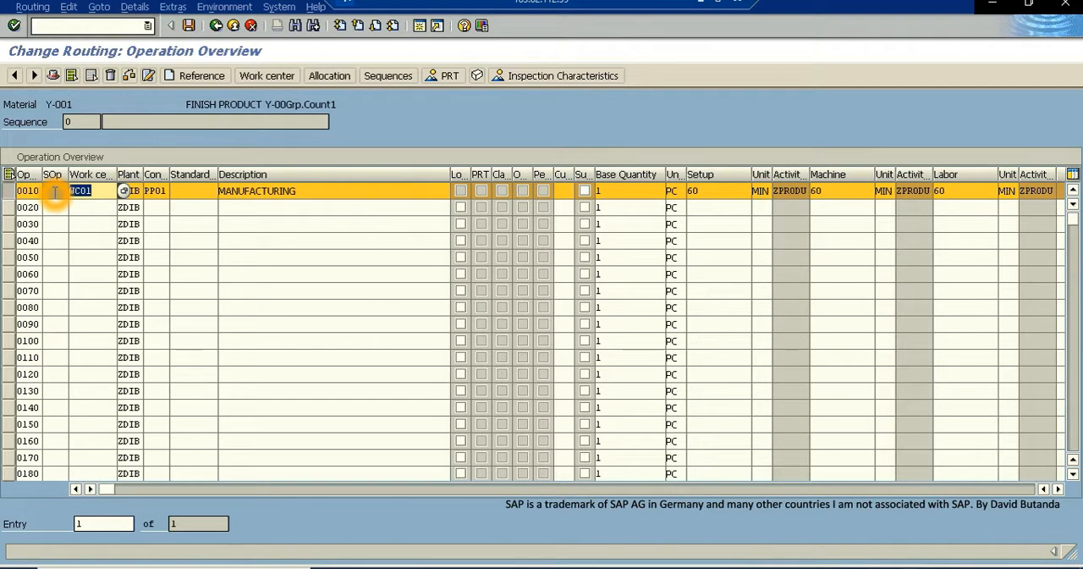
{"action": "left_click", "coordinate": [234, 26]}
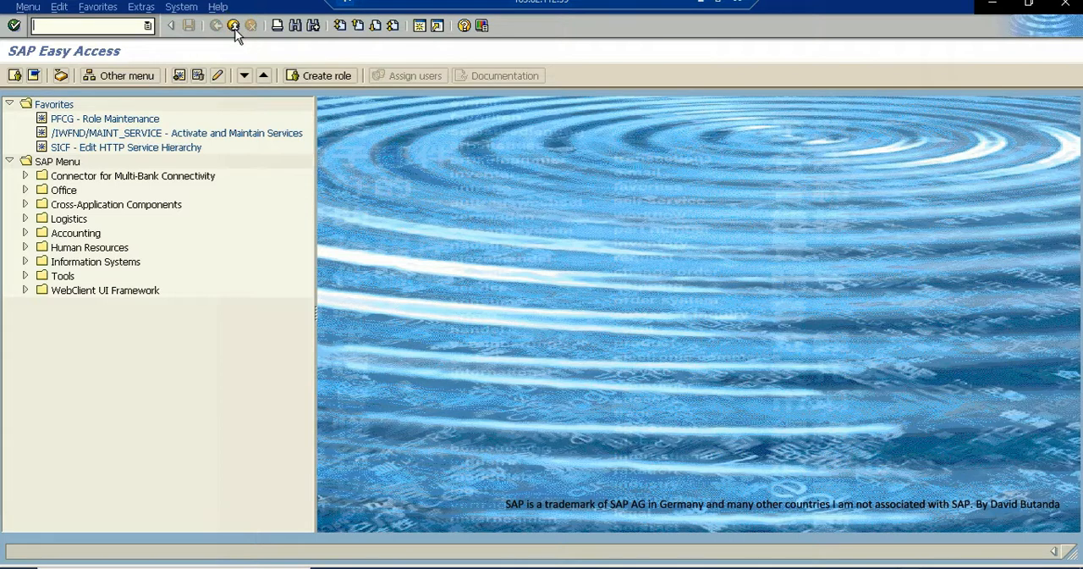
{"action": "left_click", "coordinate": [236, 28]}
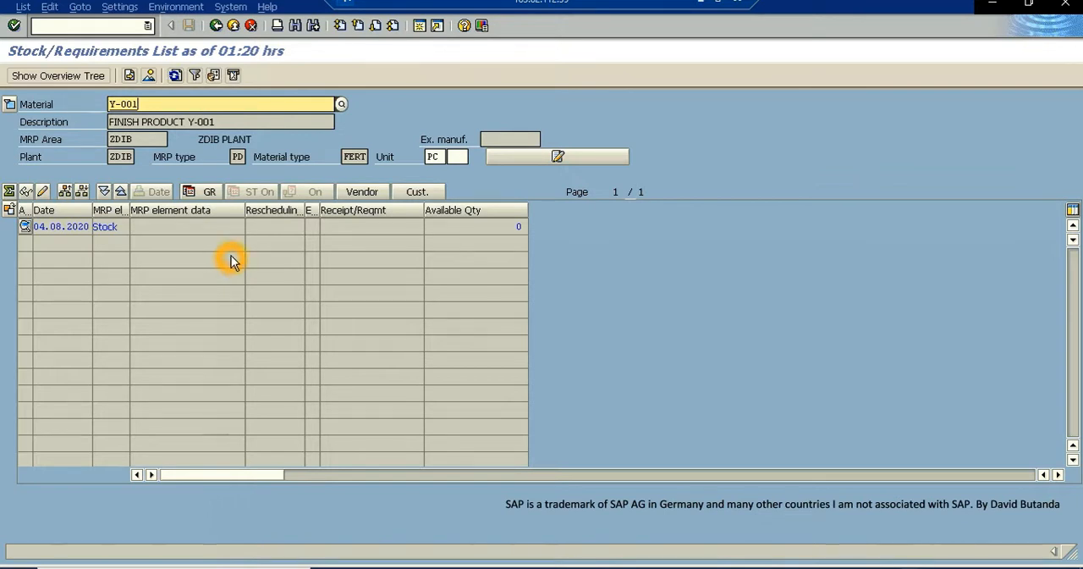
{"action": "left_click", "coordinate": [327, 232]}
{"action": "left_click", "coordinate": [261, 222]}
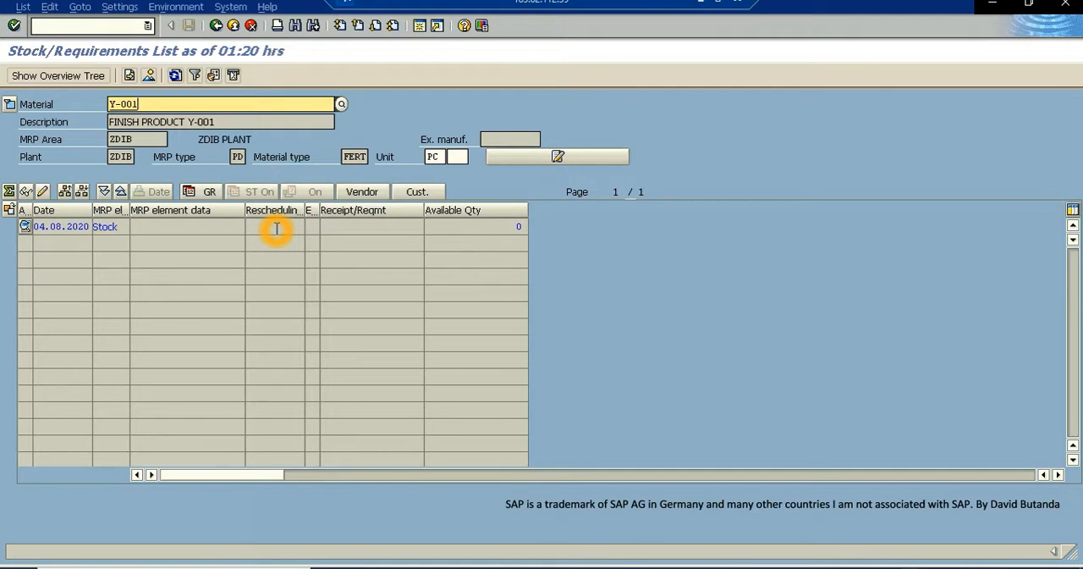
{"action": "left_click", "coordinate": [336, 212]}
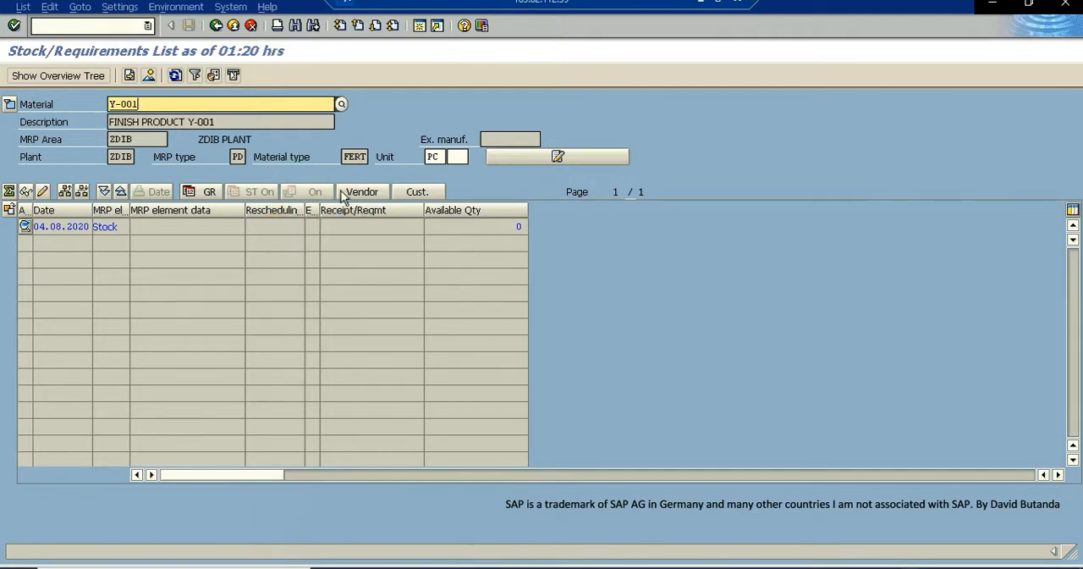
{"action": "left_click", "coordinate": [351, 227]}
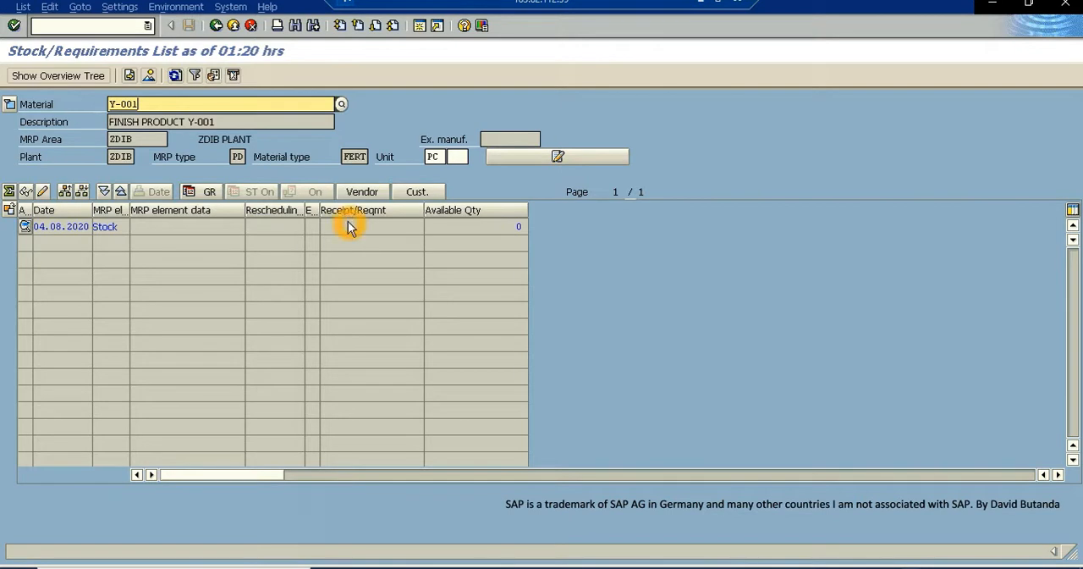
- In a new GUI window, open the initial screen for creating planned independent requirements with MD61
{"action": "left_click", "coordinate": [419, 53]}
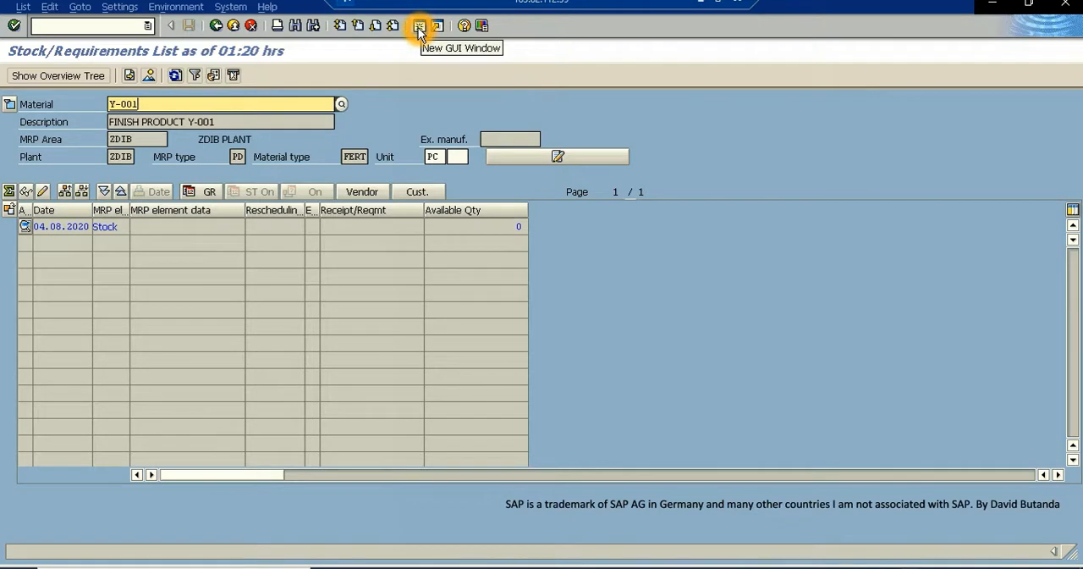
{"action": "left_click", "coordinate": [419, 26]}
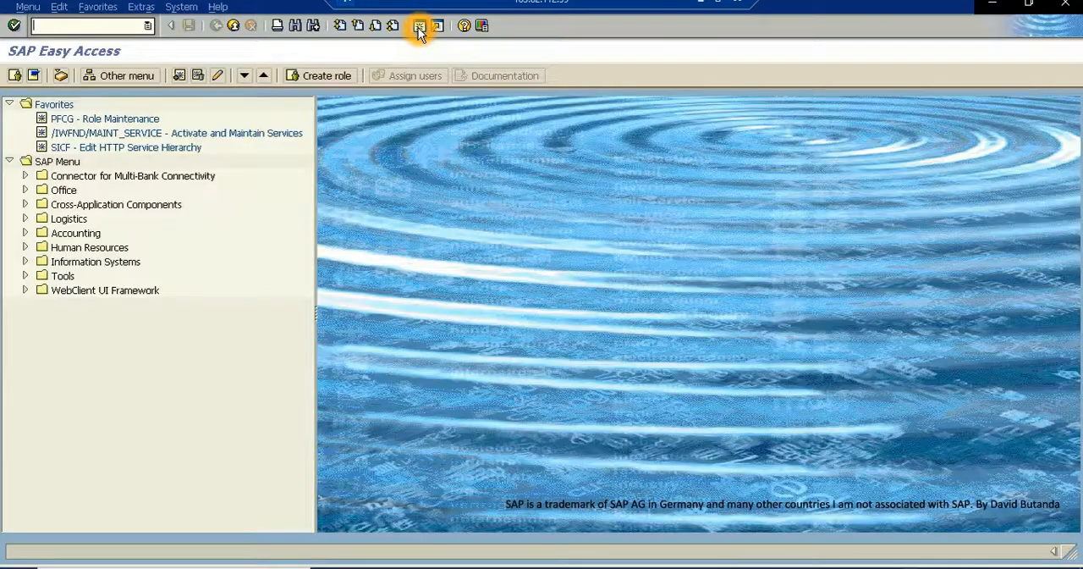
{"action": "left_click", "coordinate": [382, 115]}
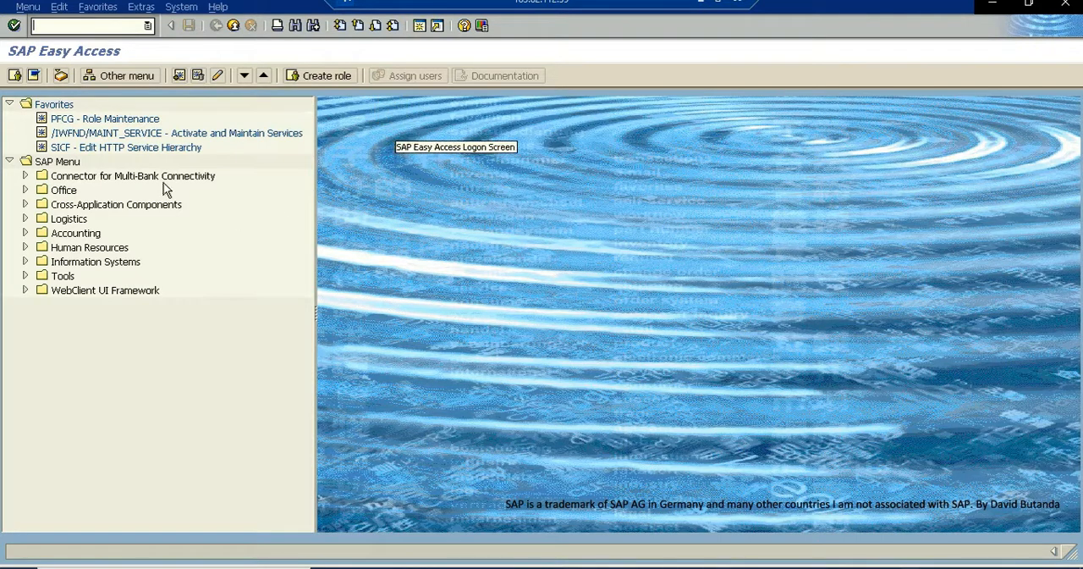
{"action": "left_click", "coordinate": [75, 26]}
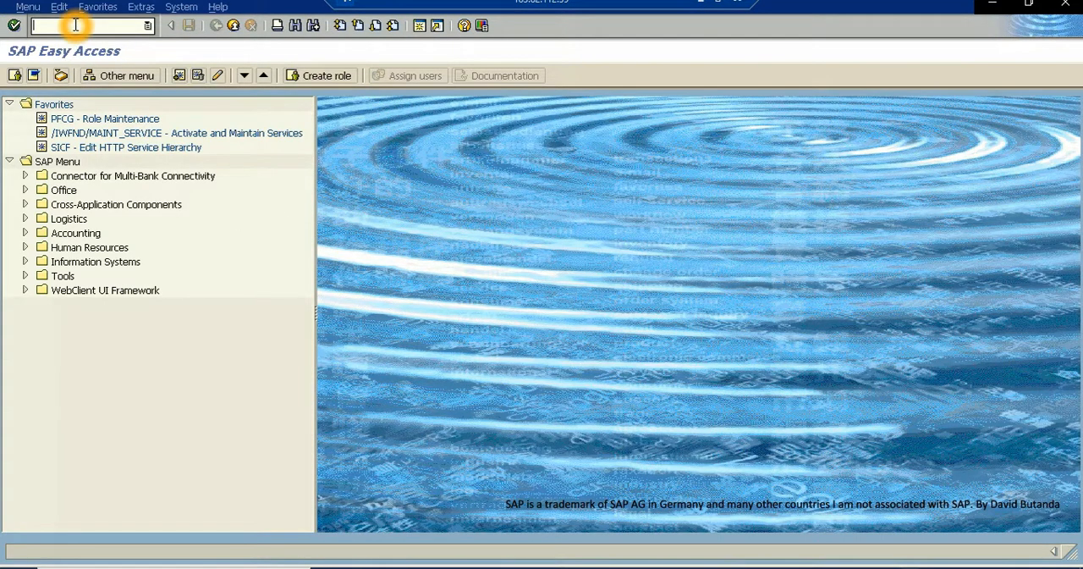
{"action": "type", "text": "MD61"}
{"action": "key", "text": "Return"}
- Check the material and MRP area proposed for the planned independent requirements
{"action": "left_click", "coordinate": [180, 156]}
{"action": "left_click_drag", "start_coordinate": [180, 155], "coordinate": [126, 156]}
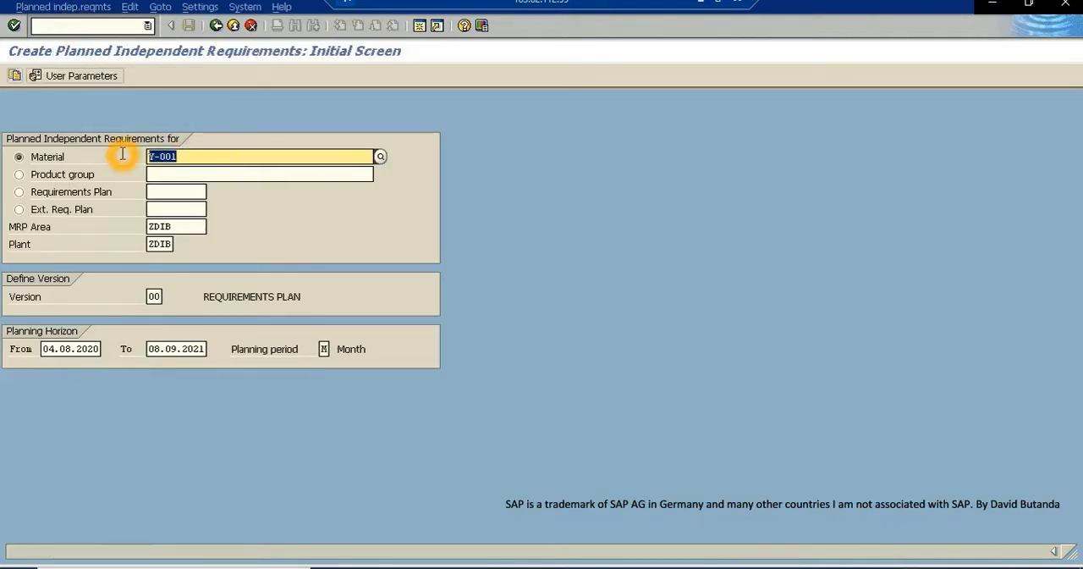
{"action": "double_click", "coordinate": [181, 157]}
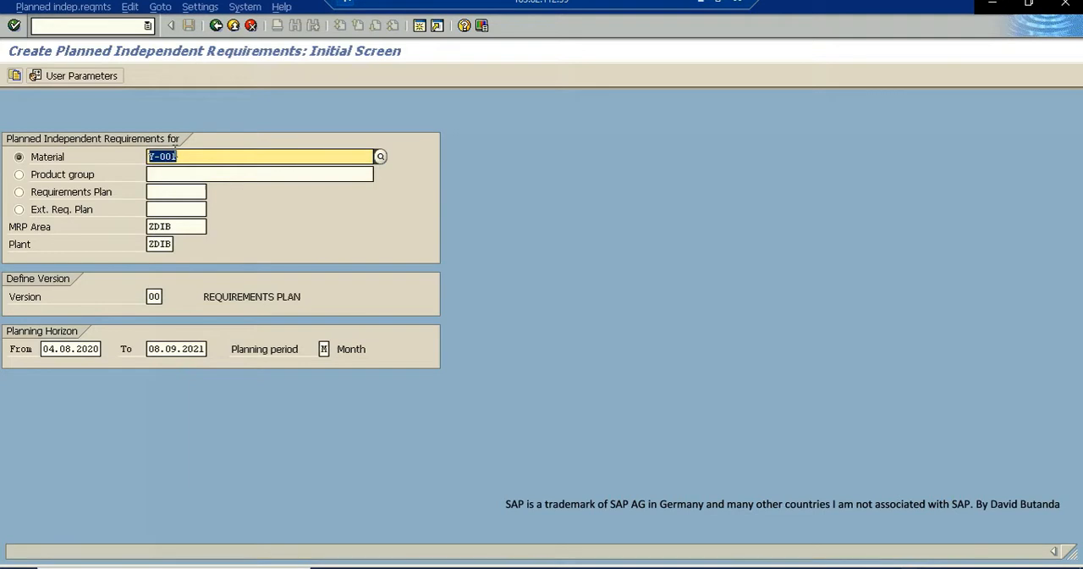
{"action": "left_click", "coordinate": [155, 152]}
{"action": "left_click", "coordinate": [50, 237]}
{"action": "double_click", "coordinate": [173, 227]}
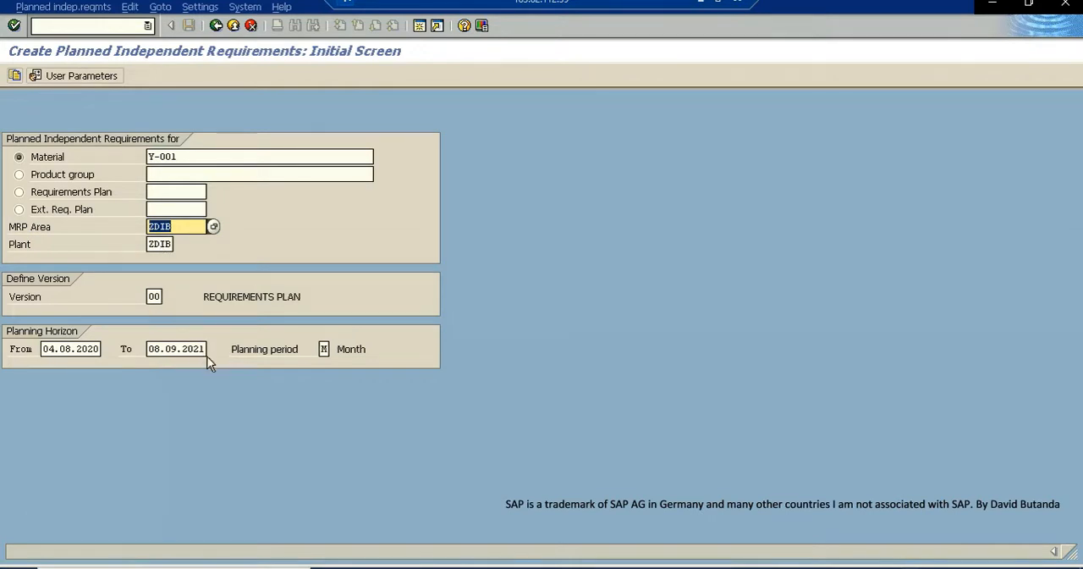
- Look through the available planning period formats, keep the monthly period, and open the planning table for Y-001
{"action": "left_click", "coordinate": [323, 348]}
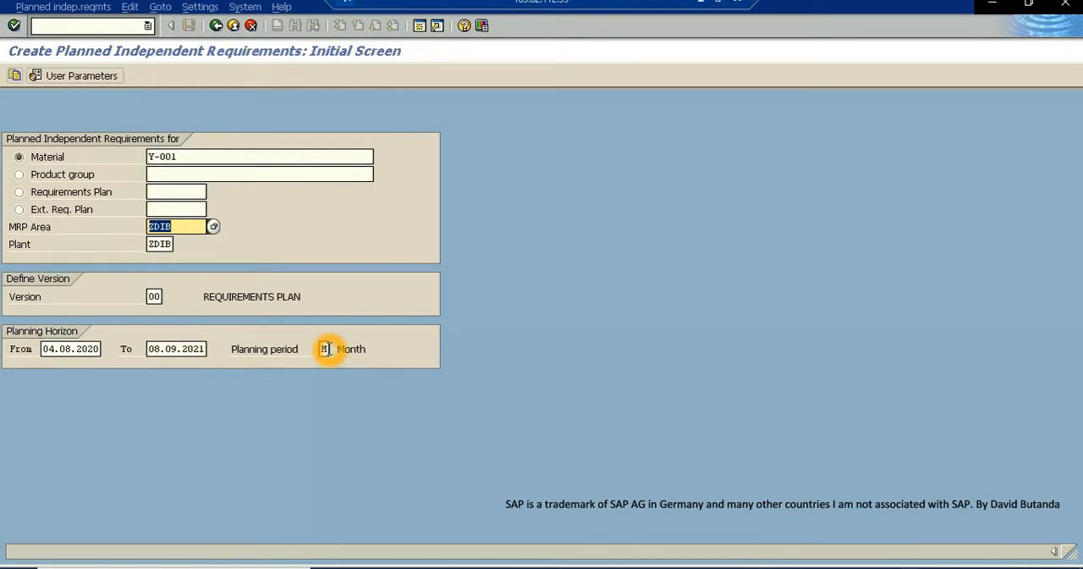
{"action": "left_click", "coordinate": [325, 349]}
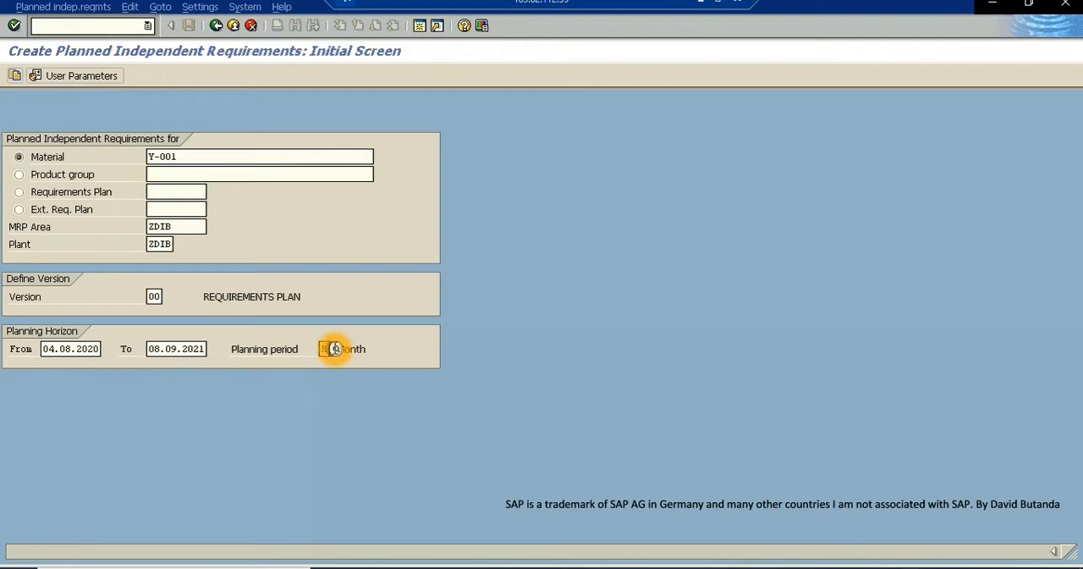
{"action": "key", "text": "F4"}
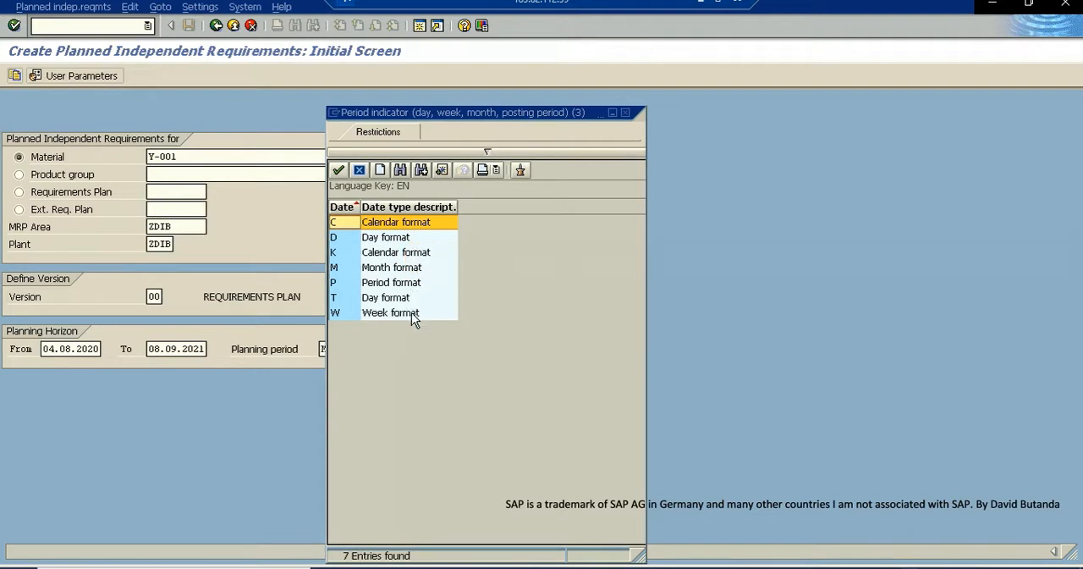
{"action": "left_click", "coordinate": [625, 113]}
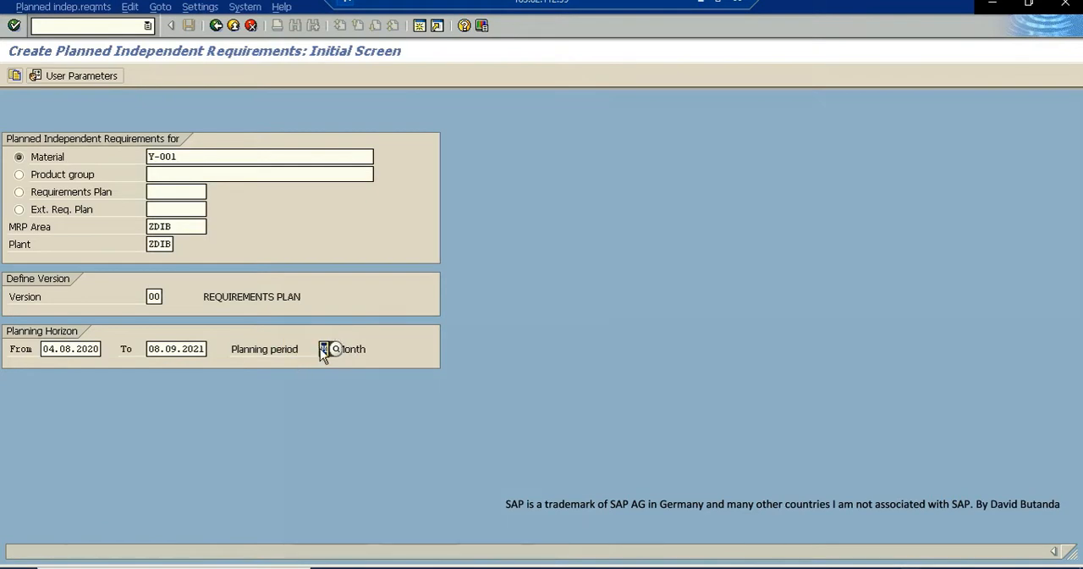
{"action": "left_click", "coordinate": [14, 25]}
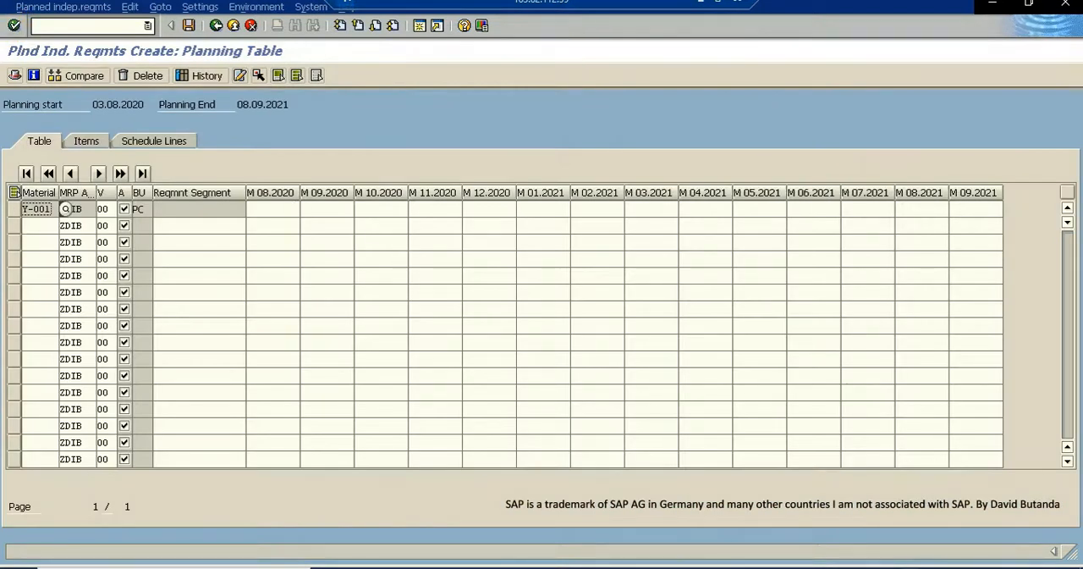
- Check today's date in the system calendar and close it to return to the planning table
{"action": "left_click", "coordinate": [1032, 567]}
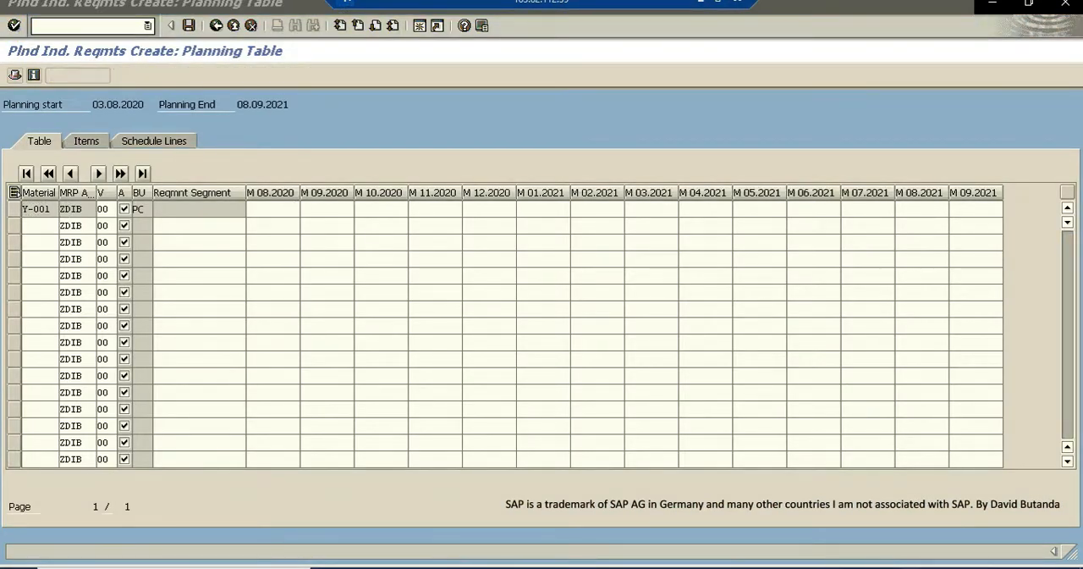
{"action": "left_click", "coordinate": [1033, 566]}
{"action": "left_click", "coordinate": [1032, 566]}
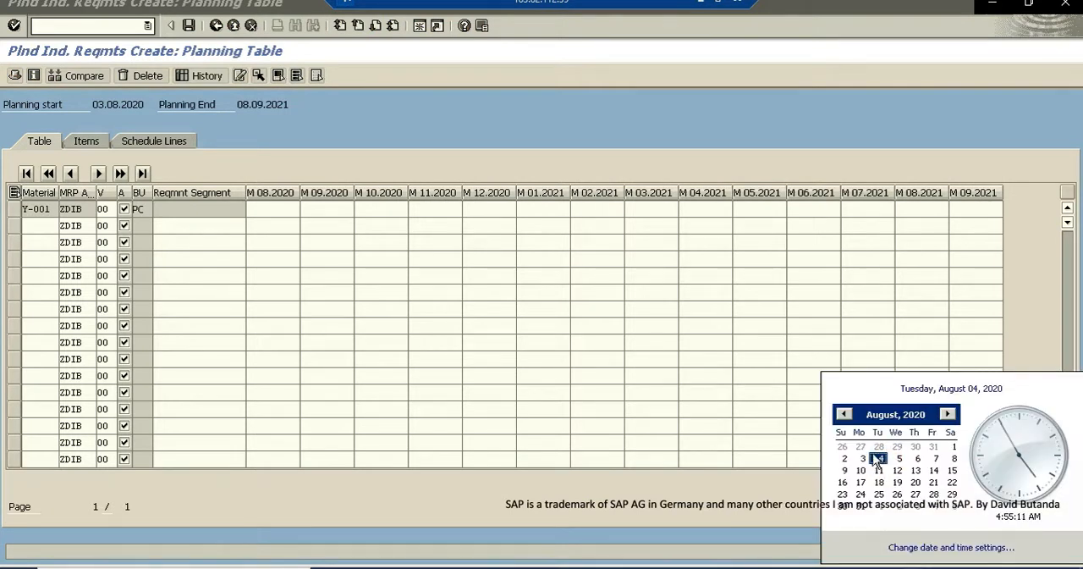
{"action": "left_click", "coordinate": [314, 265]}
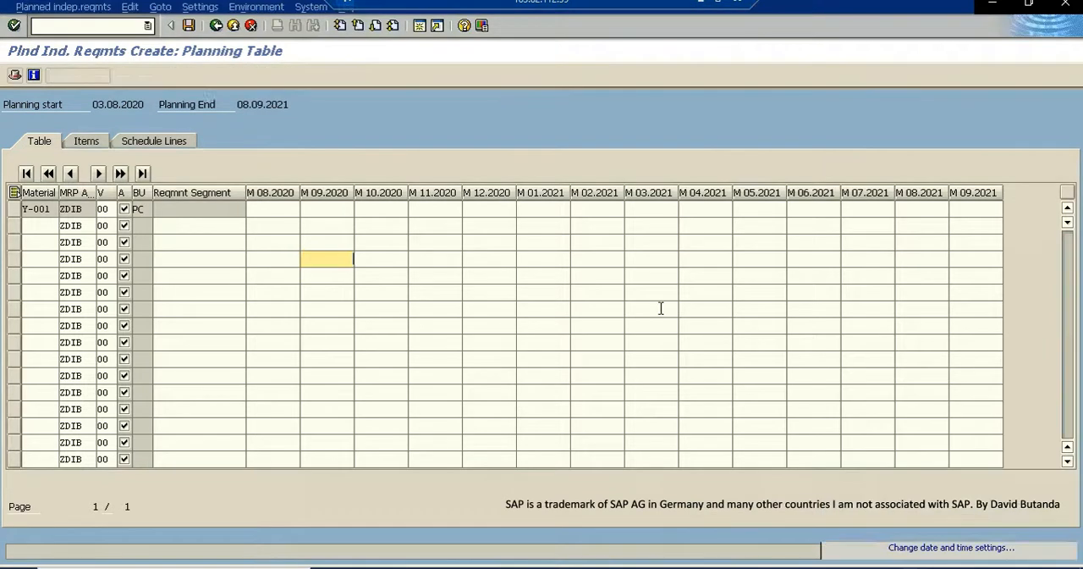
- Enter planned quantities for Y-001 of 100 in 09.2020, 100 in 10.2020 and 1000 in 11.2020
{"action": "left_click", "coordinate": [279, 212]}
{"action": "left_click", "coordinate": [317, 206]}
{"action": "left_click", "coordinate": [324, 208]}
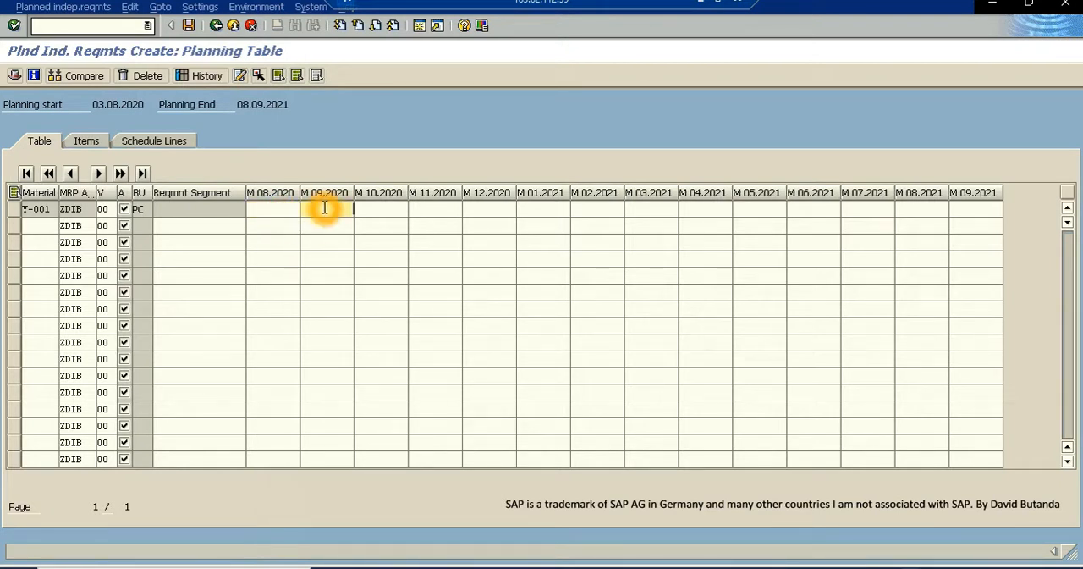
{"action": "type", "text": "1"}
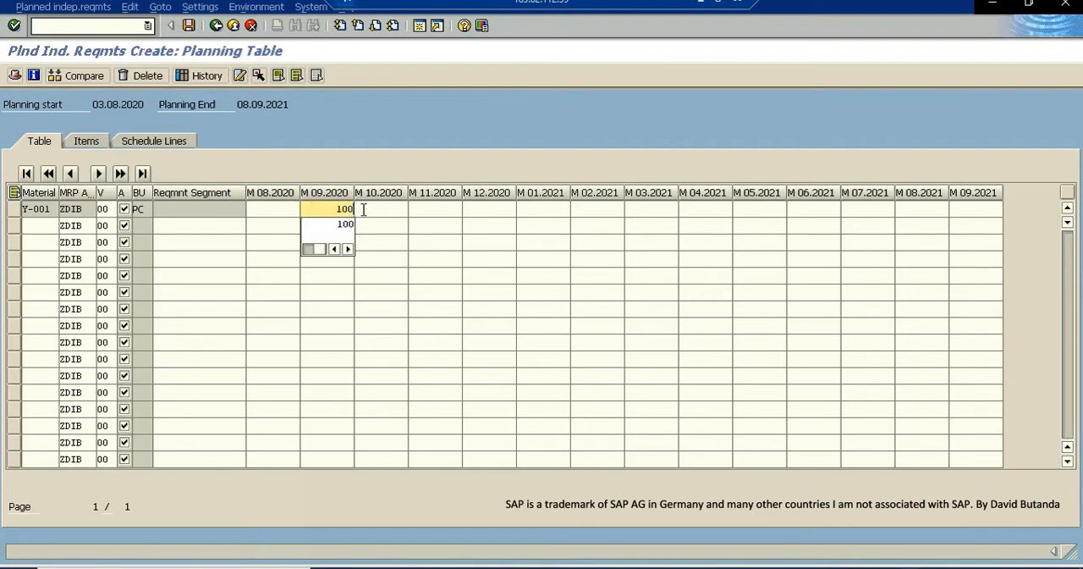
{"action": "type", "text": "00"}
{"action": "left_click", "coordinate": [377, 209]}
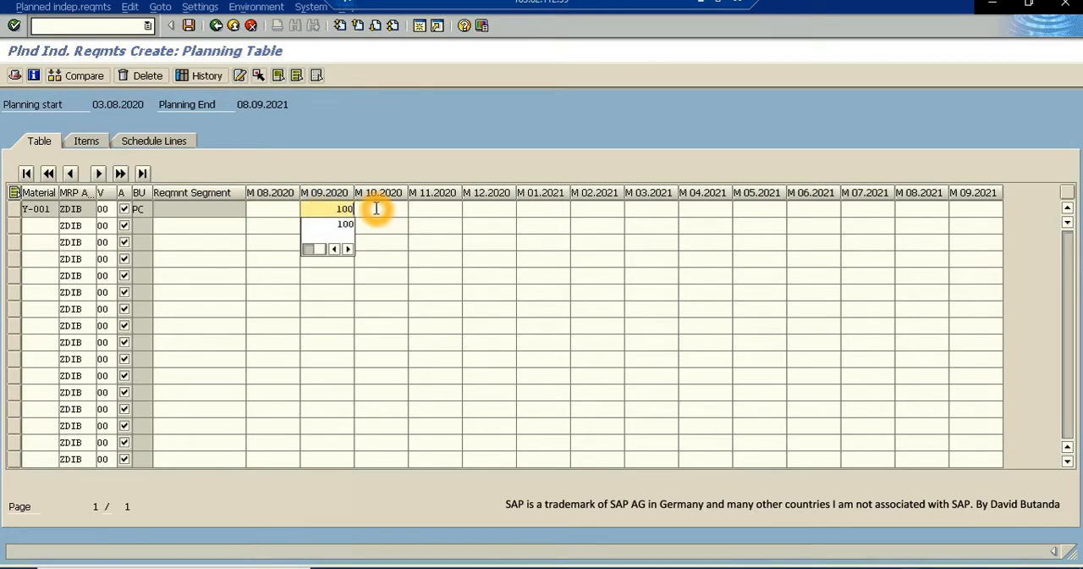
{"action": "left_click", "coordinate": [377, 209]}
{"action": "type", "text": "100"}
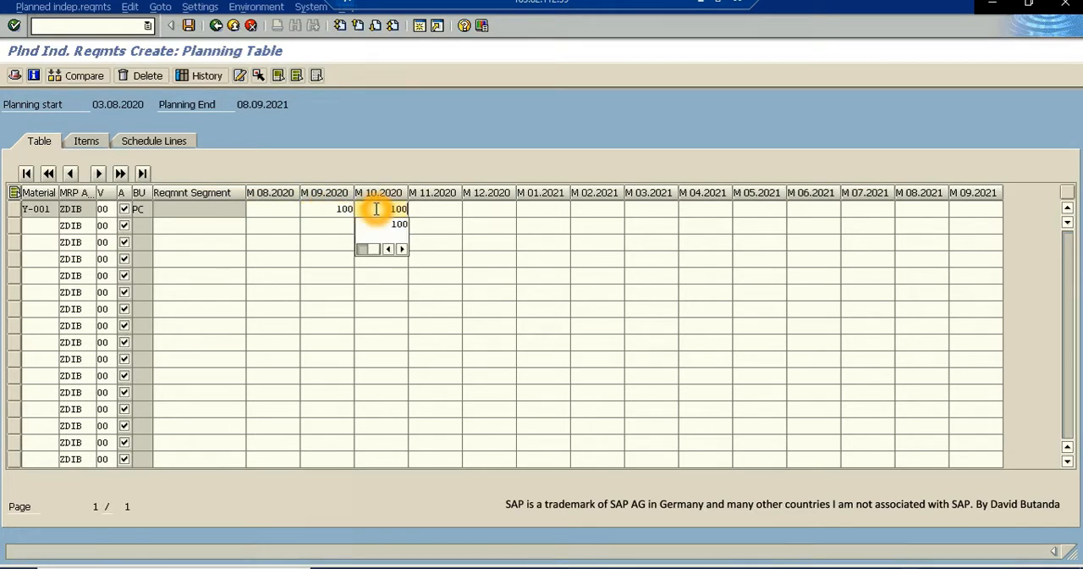
{"action": "left_click", "coordinate": [441, 210]}
{"action": "type", "text": "1000"}
{"action": "left_click", "coordinate": [416, 240]}
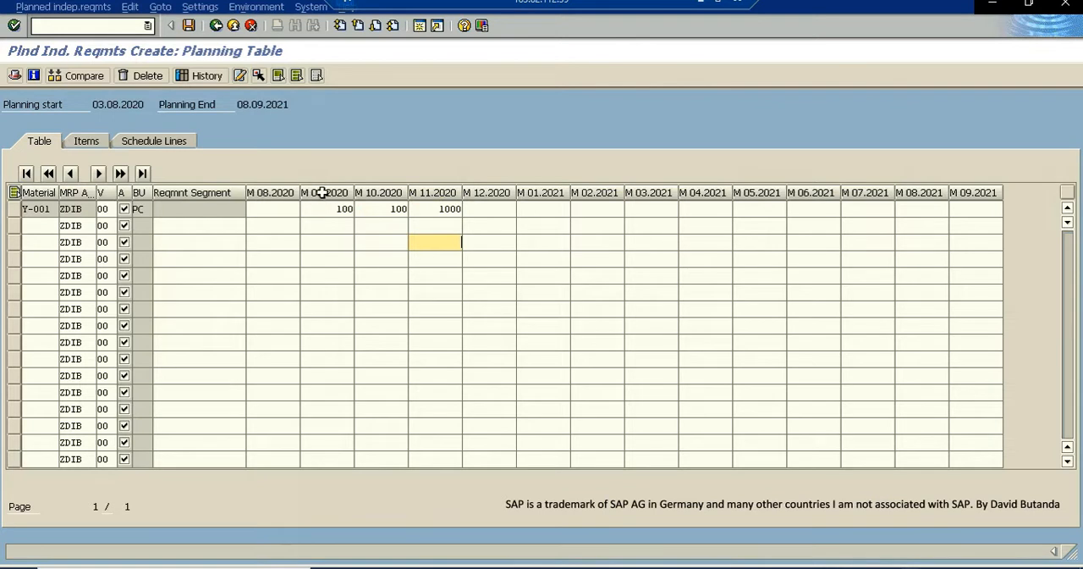
- Review the planned quantities of Y-001 for September, October and November 2020 in the planning table
{"action": "left_click", "coordinate": [337, 206]}
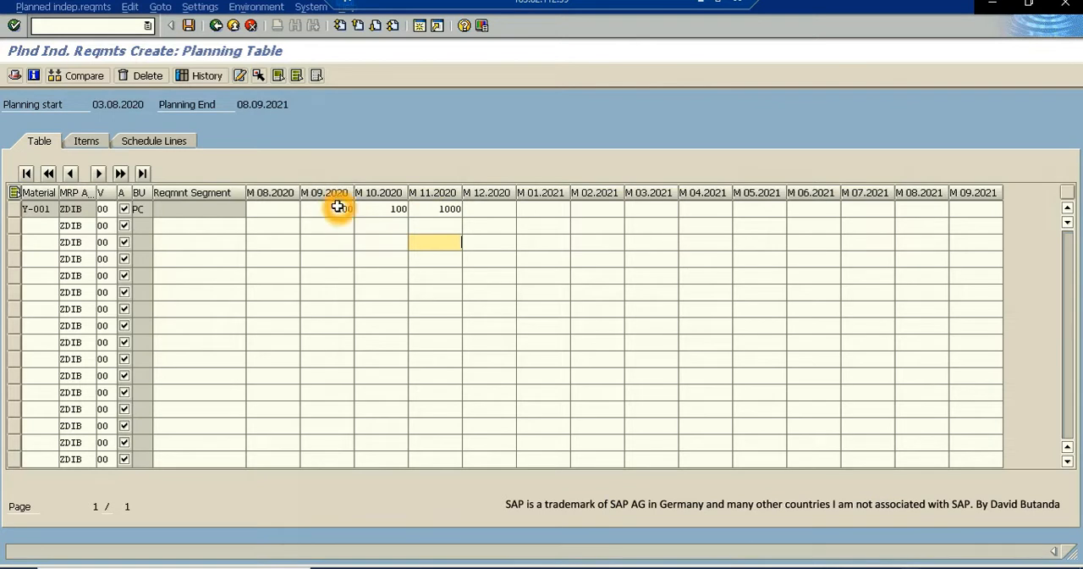
{"action": "left_click", "coordinate": [378, 214]}
{"action": "left_click", "coordinate": [376, 216]}
{"action": "left_click", "coordinate": [375, 217]}
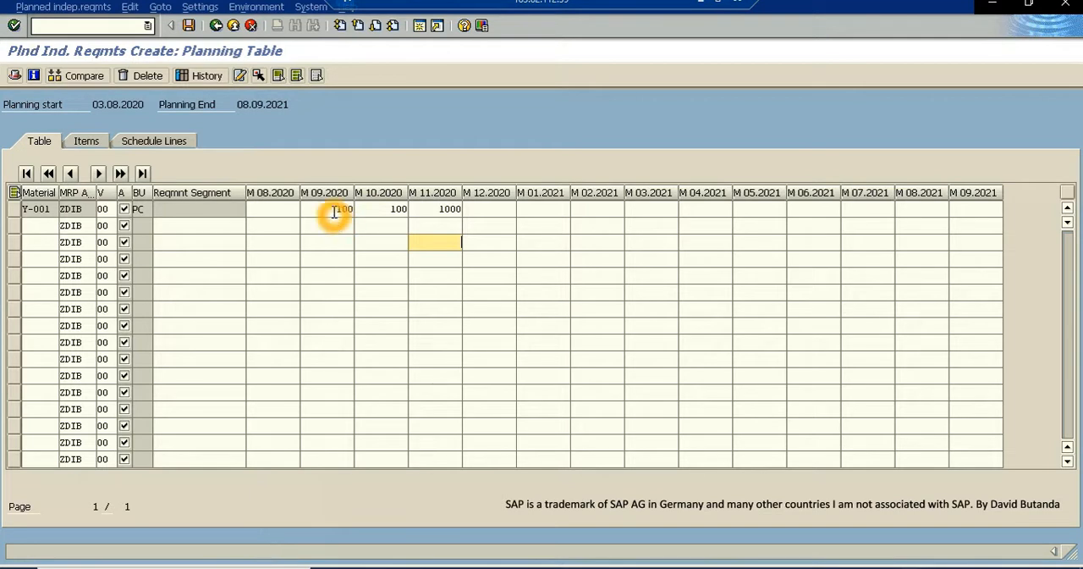
{"action": "left_click", "coordinate": [397, 210]}
{"action": "left_click", "coordinate": [397, 210]}
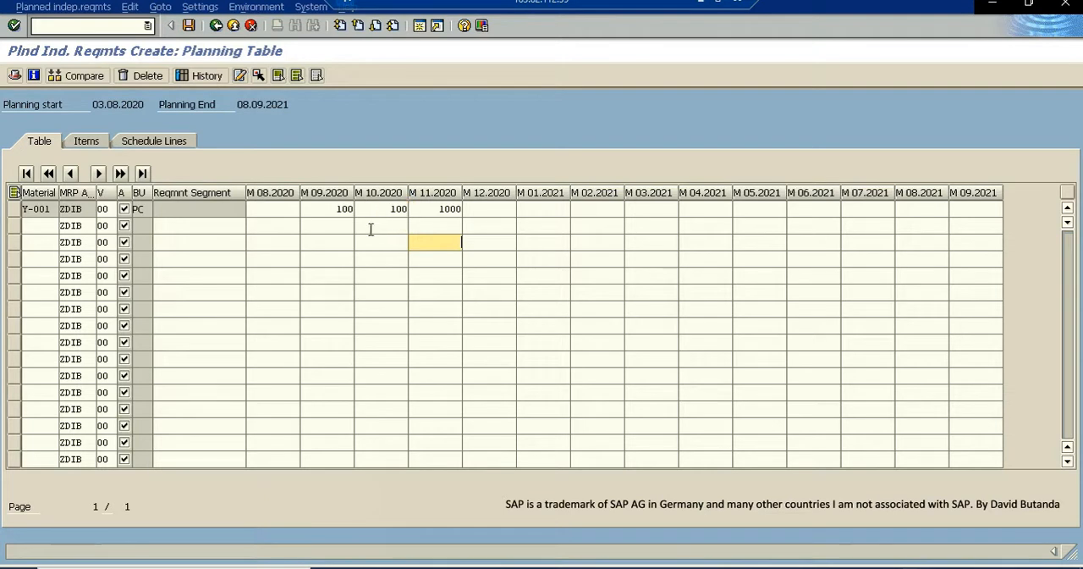
{"action": "left_click", "coordinate": [323, 268]}
{"action": "left_click", "coordinate": [176, 238]}
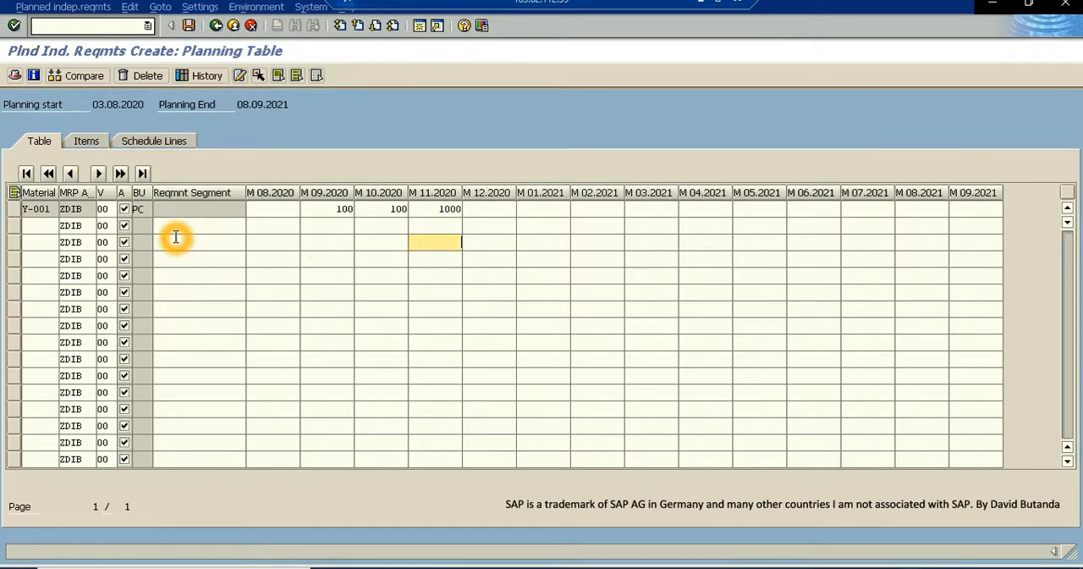
{"action": "left_click", "coordinate": [364, 214]}
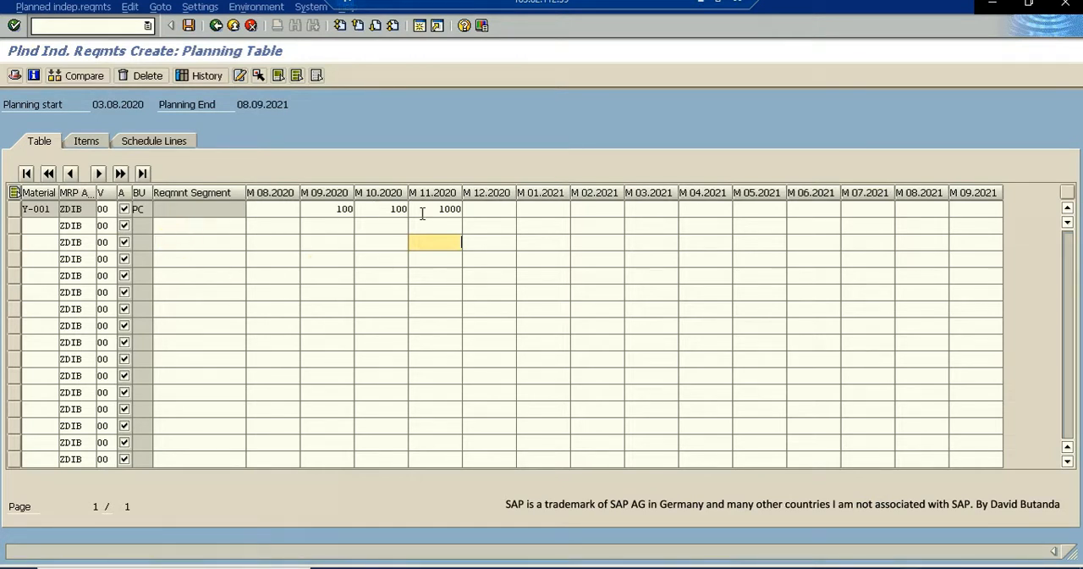
- Save the planned independent requirements for Y-001 and exit to the stock/requirements list
{"action": "left_click", "coordinate": [233, 26]}
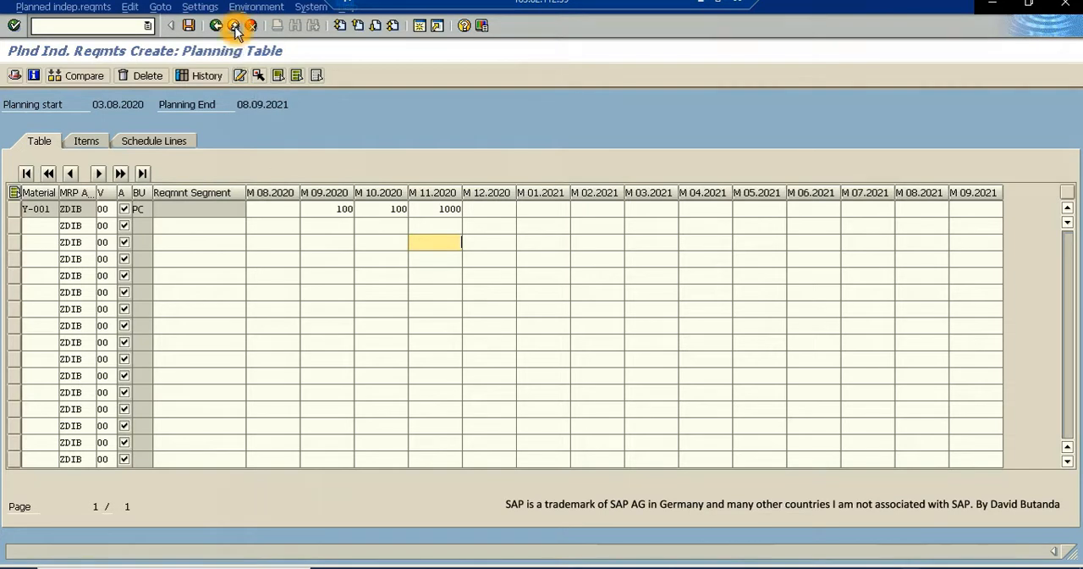
{"action": "left_click", "coordinate": [188, 26]}
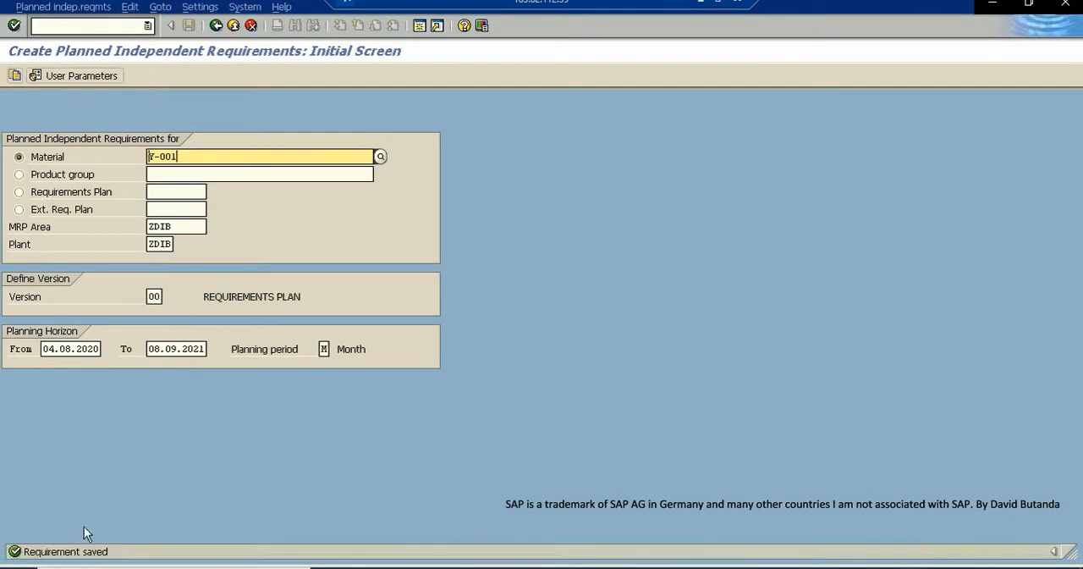
{"action": "left_click", "coordinate": [234, 26]}
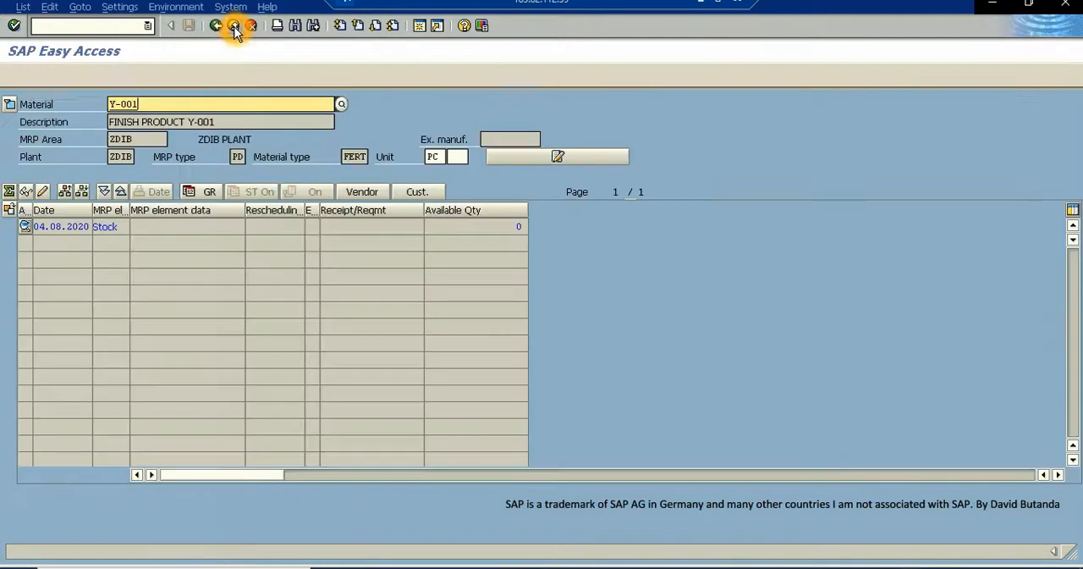
- Refresh Y-001's stock/requirements list and examine the independent requirements and available quantities
{"action": "left_click", "coordinate": [175, 76]}
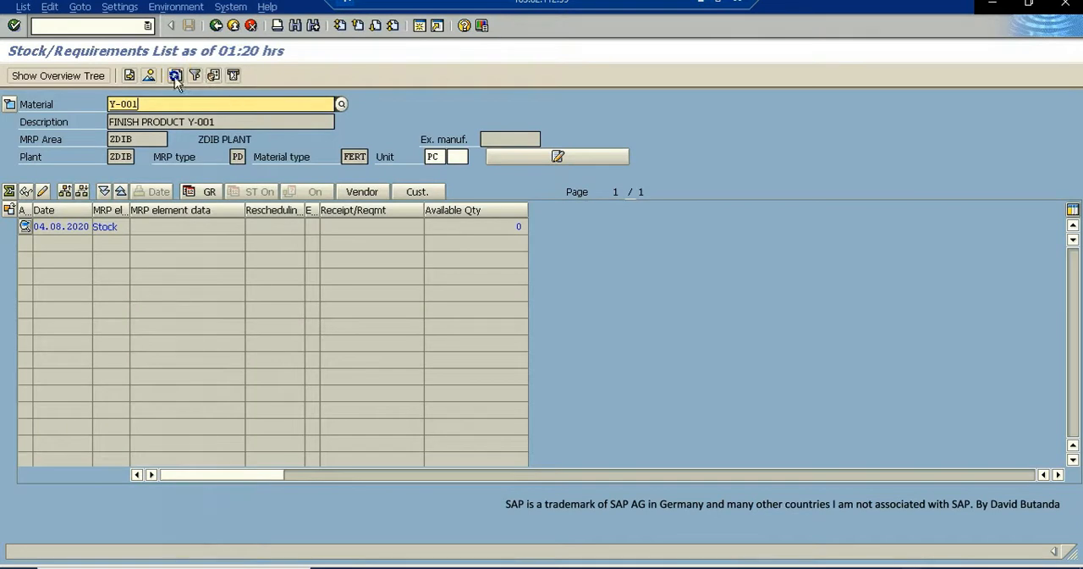
{"action": "left_click_drag", "start_coordinate": [140, 105], "coordinate": [221, 126]}
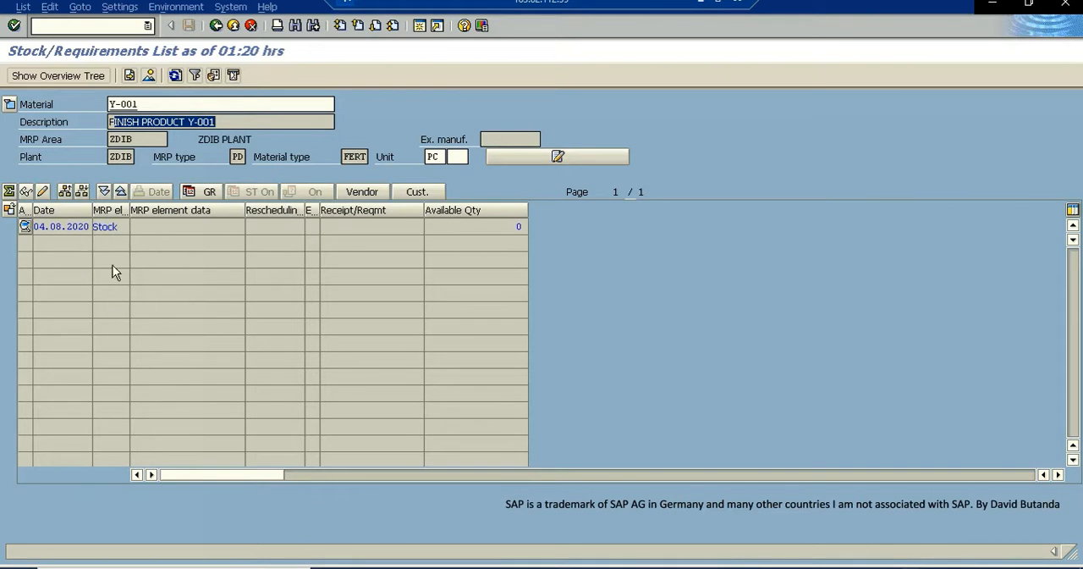
{"action": "left_click", "coordinate": [175, 75]}
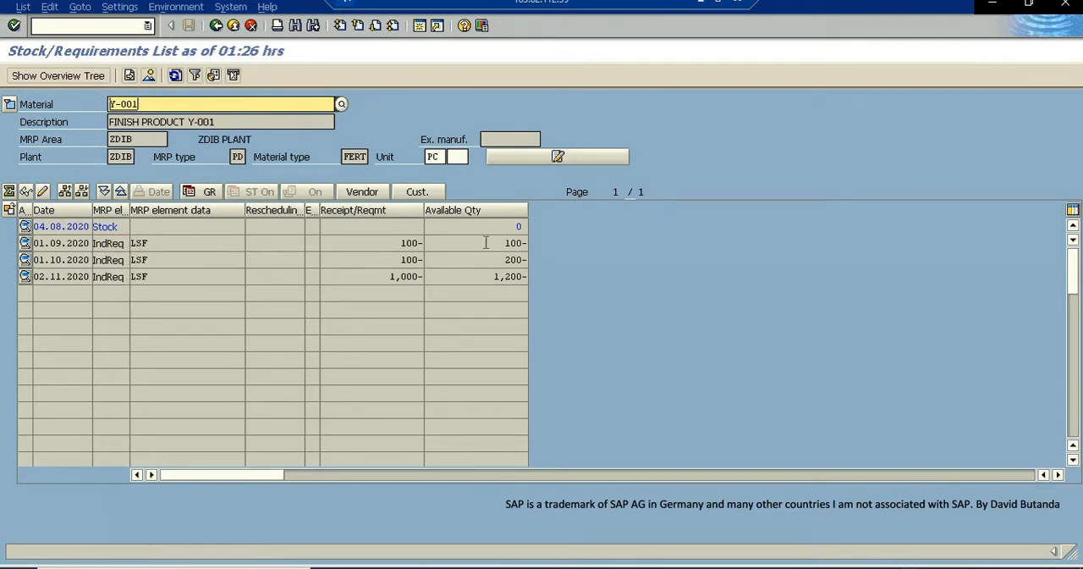
{"action": "left_click_drag", "start_coordinate": [505, 243], "coordinate": [525, 260]}
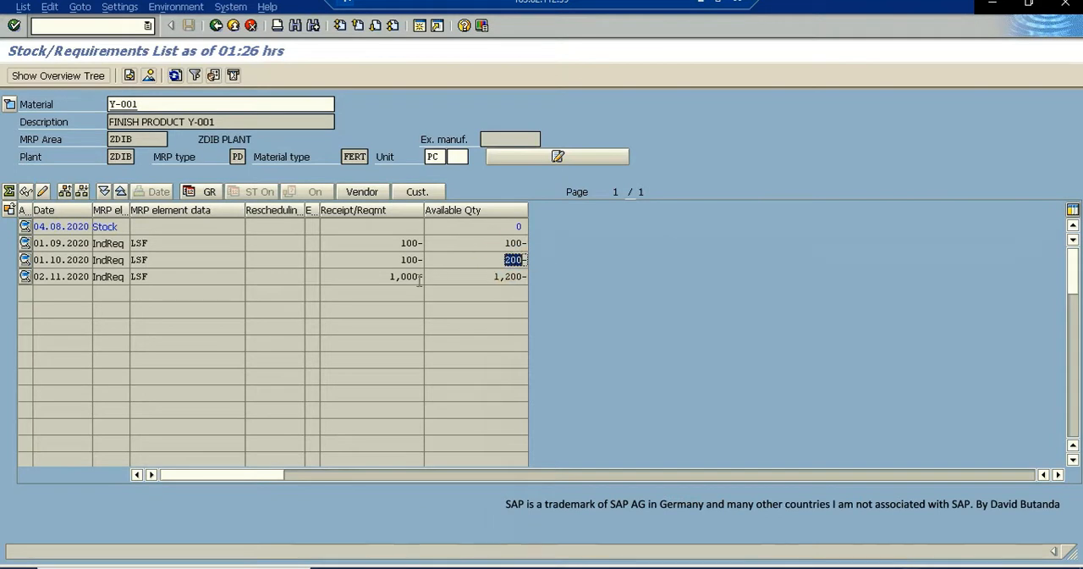
- Open the 02.11.2020 independent requirement of Y-001 for change, set the 11.2020 planned quantity to 100 and save
{"action": "left_click_drag", "start_coordinate": [389, 277], "coordinate": [420, 278]}
{"action": "left_click", "coordinate": [393, 289]}
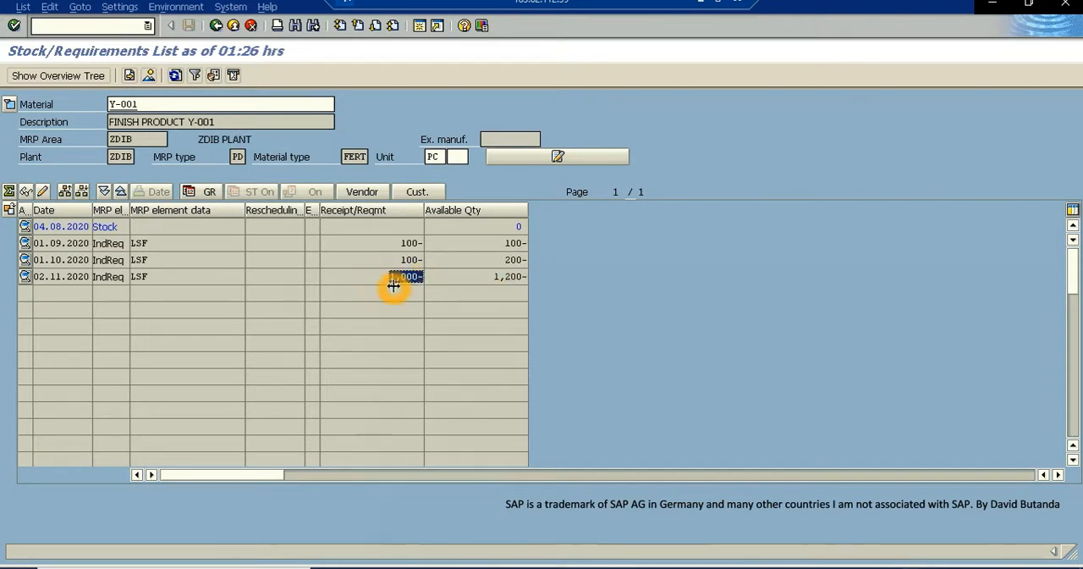
{"action": "left_click", "coordinate": [109, 278]}
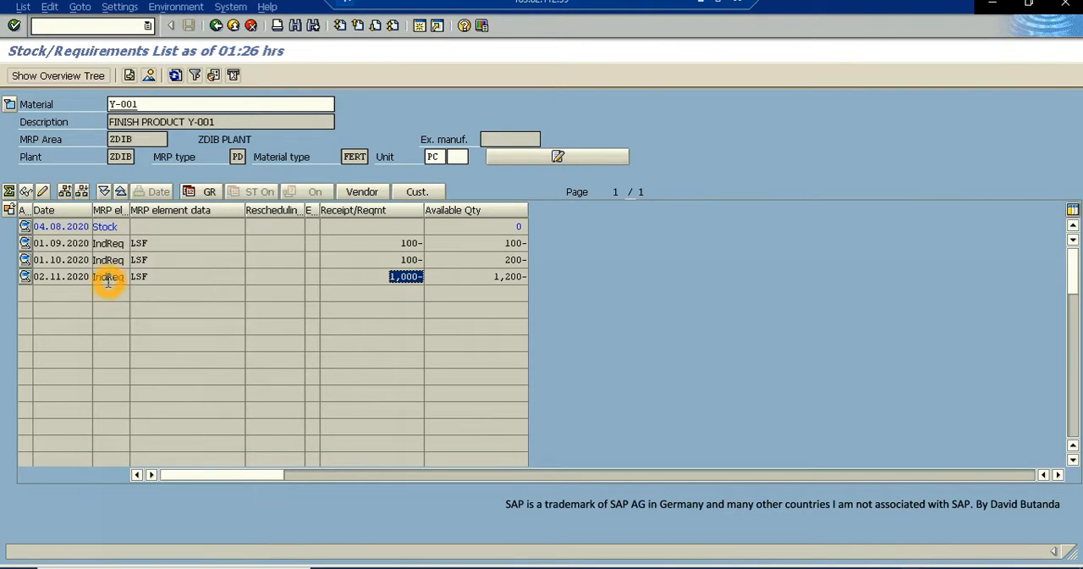
{"action": "double_click", "coordinate": [105, 277]}
{"action": "left_click", "coordinate": [56, 343]}
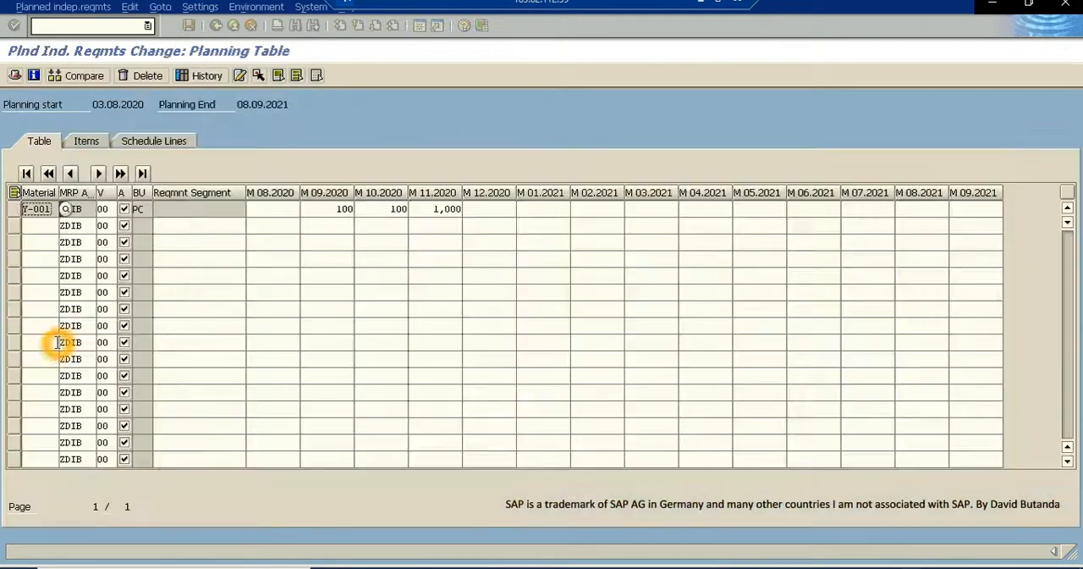
{"action": "left_click", "coordinate": [427, 215]}
{"action": "left_click", "coordinate": [433, 214]}
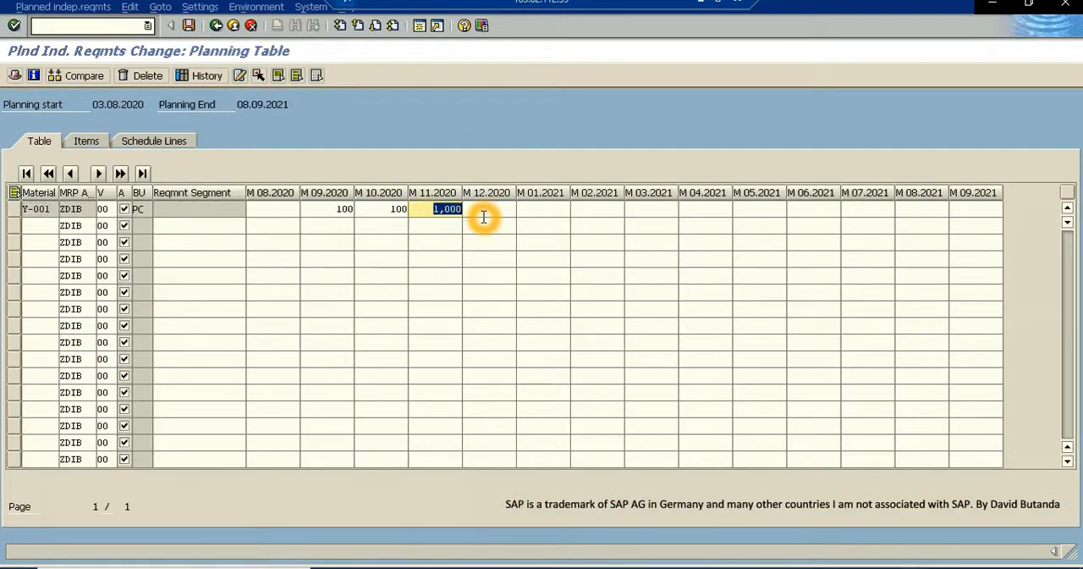
{"action": "type", "text": "100"}
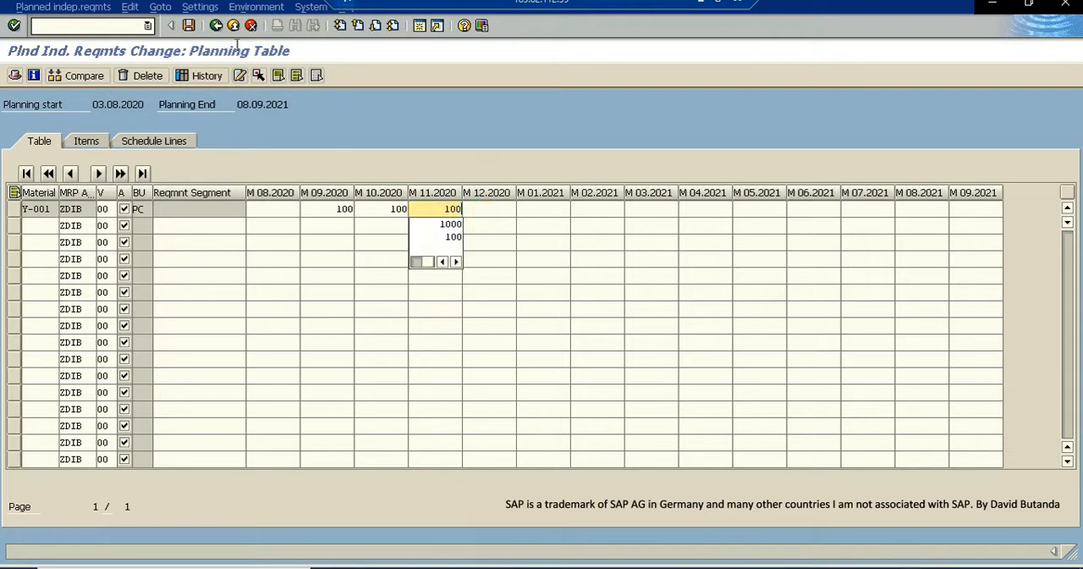
{"action": "left_click", "coordinate": [188, 26]}
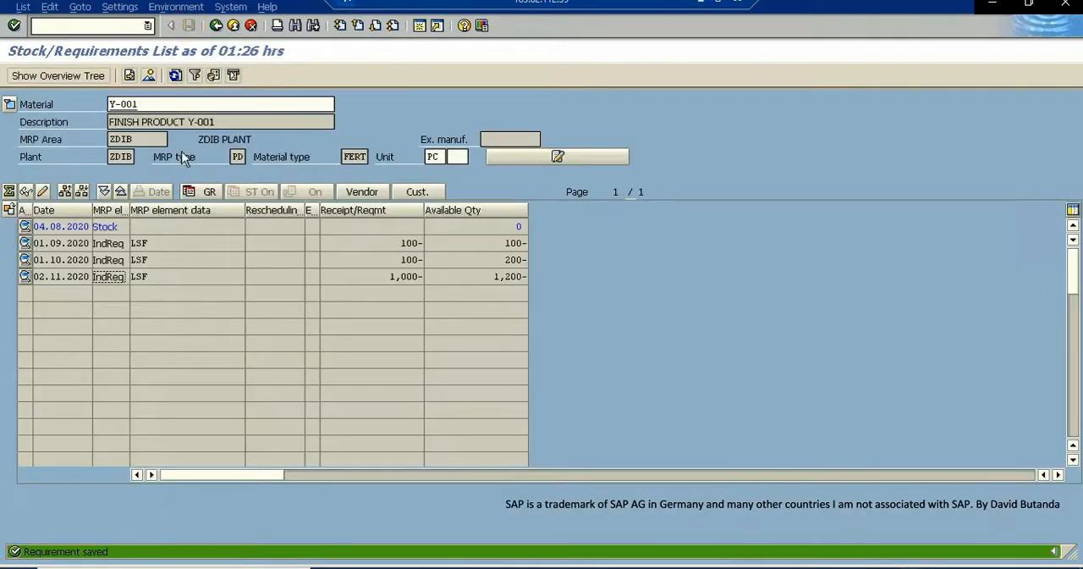
- Reload Y-001's stock/requirements list and examine the stock line and the monthly requirement quantities
{"action": "left_click", "coordinate": [235, 27]}
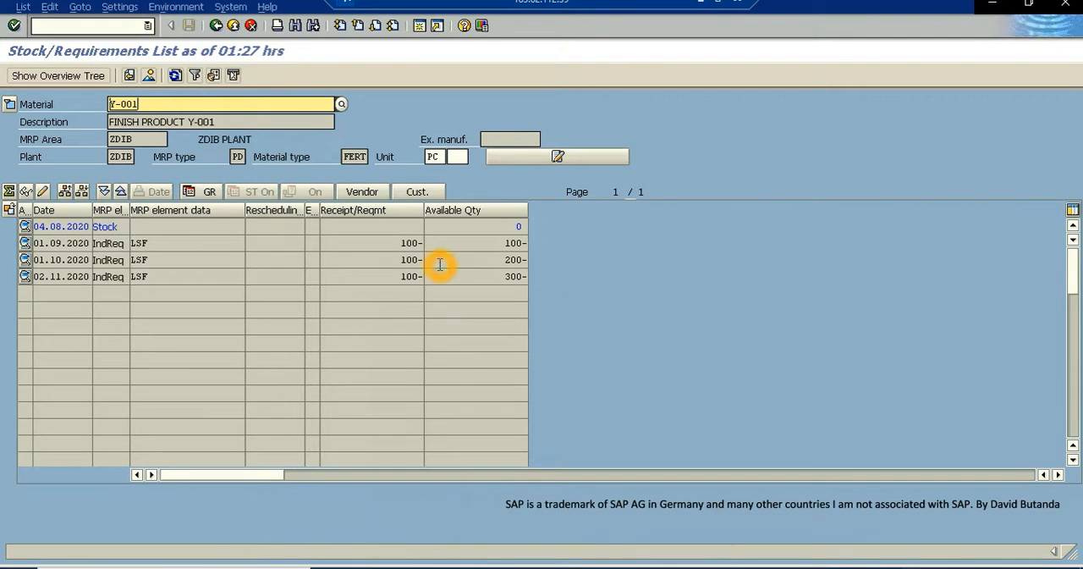
{"action": "left_click", "coordinate": [520, 227]}
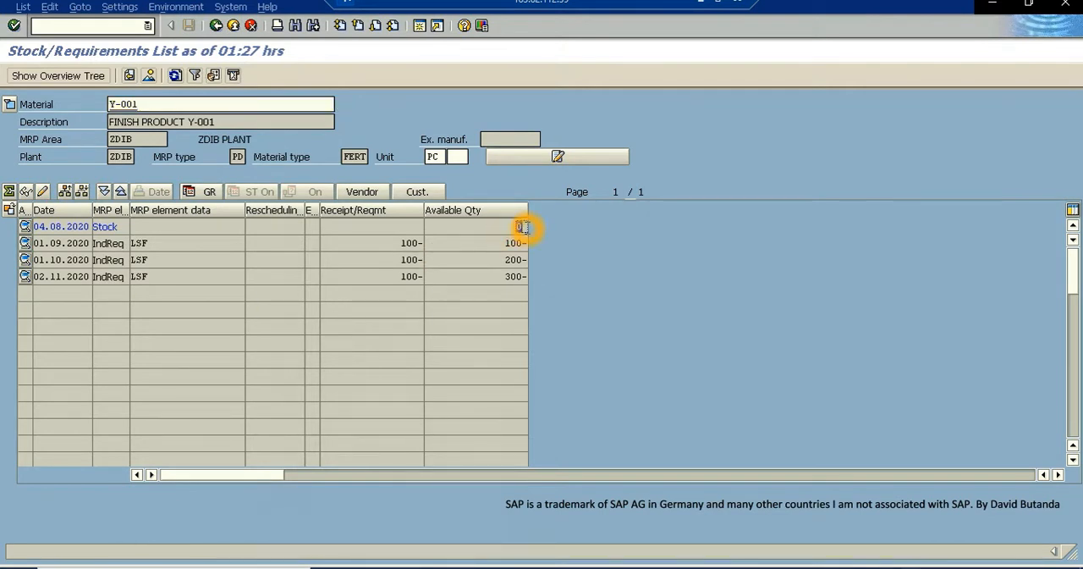
{"action": "left_click", "coordinate": [514, 225]}
{"action": "left_click", "coordinate": [104, 224]}
{"action": "left_click", "coordinate": [120, 226]}
{"action": "left_click_drag", "start_coordinate": [120, 226], "coordinate": [82, 243]}
{"action": "left_click_drag", "start_coordinate": [375, 242], "coordinate": [421, 242]}
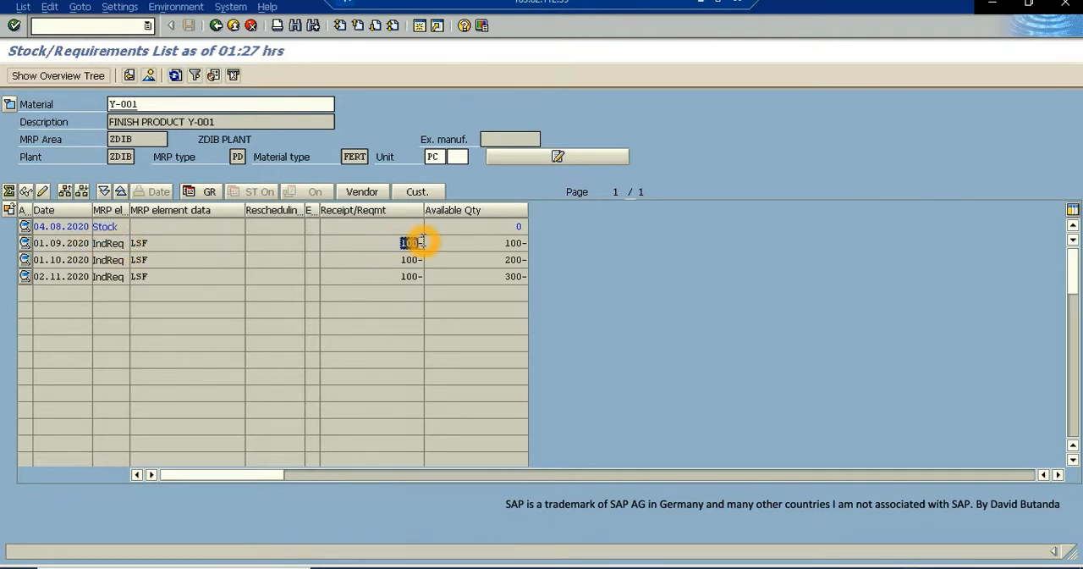
{"action": "left_click_drag", "start_coordinate": [407, 260], "coordinate": [425, 276]}
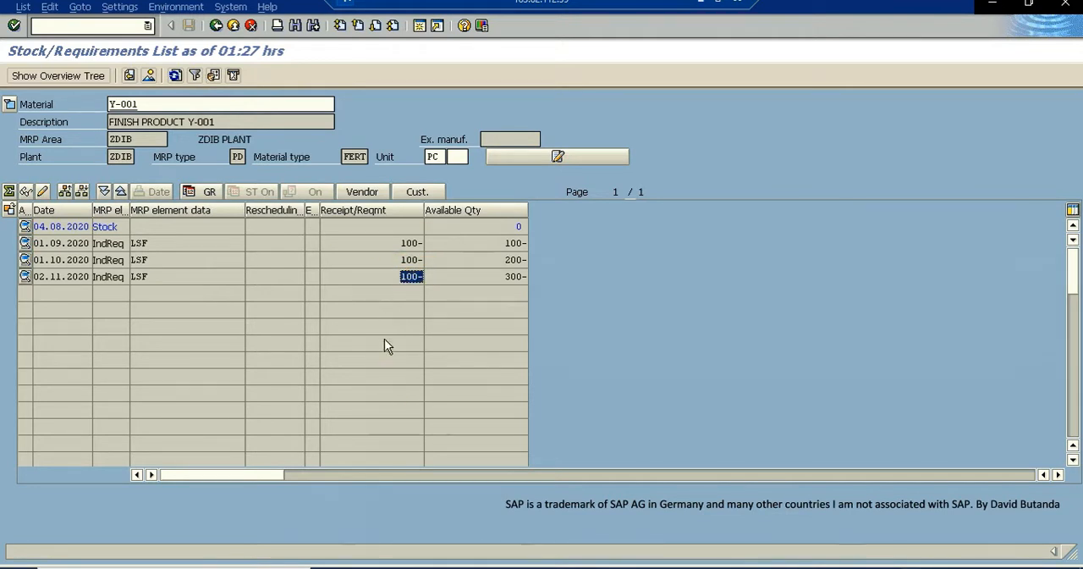
{"action": "left_click_drag", "start_coordinate": [392, 315], "coordinate": [407, 342]}
- Examine the available quantity on the 02.11.2020 line, the IndReq elements and the material number
{"action": "left_click", "coordinate": [502, 278]}
{"action": "left_click", "coordinate": [513, 278]}
{"action": "left_click_drag", "start_coordinate": [511, 277], "coordinate": [502, 276]}
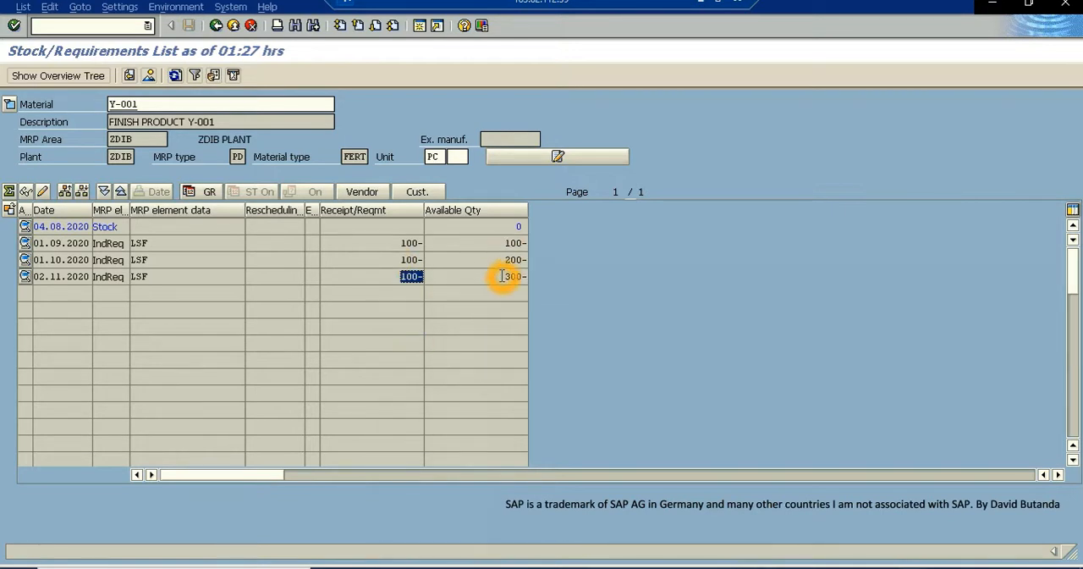
{"action": "double_click", "coordinate": [513, 277]}
{"action": "left_click", "coordinate": [461, 283]}
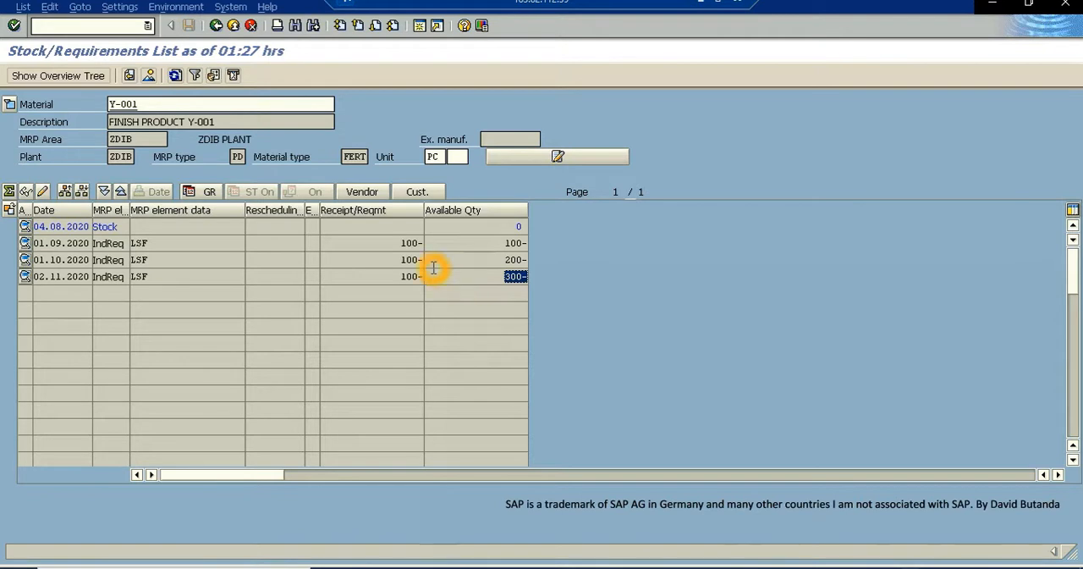
{"action": "left_click", "coordinate": [274, 265]}
{"action": "left_click", "coordinate": [112, 267]}
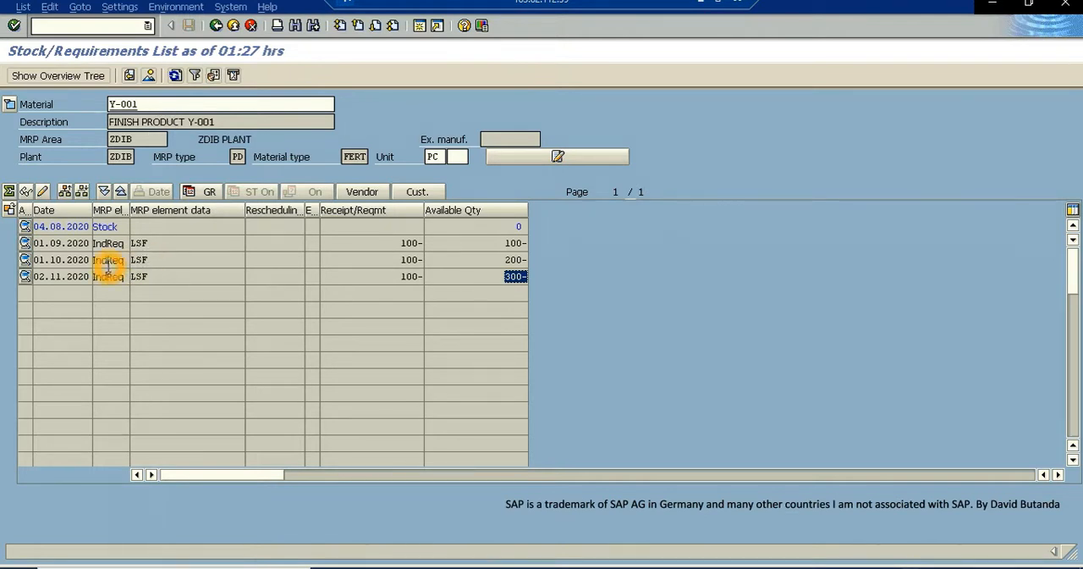
{"action": "left_click", "coordinate": [146, 105]}
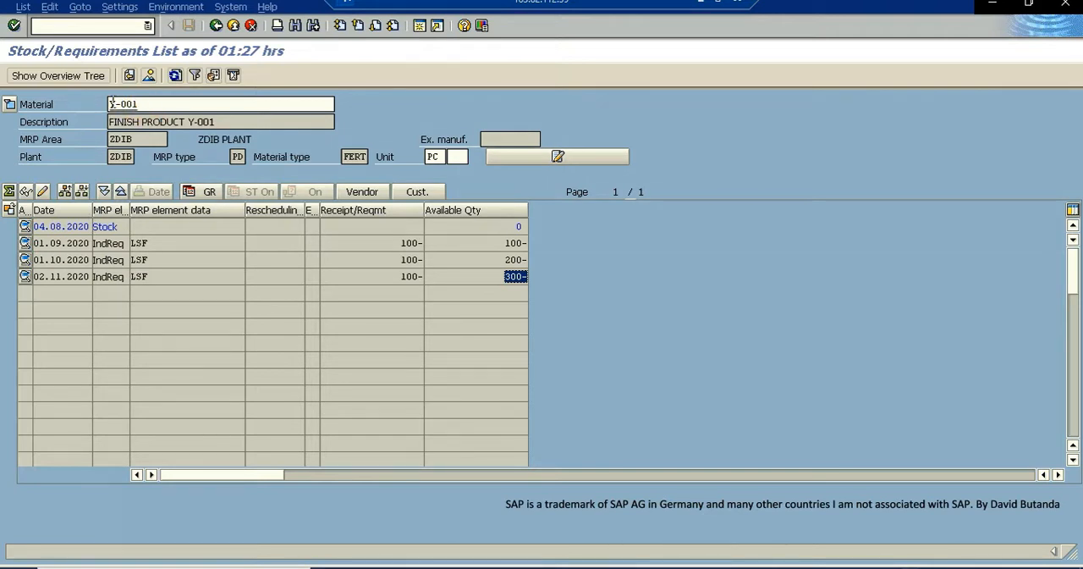
{"action": "left_click", "coordinate": [123, 104]}
{"action": "left_click", "coordinate": [87, 211]}
- Open a new session and start MRP Live with transaction MD01N
{"action": "left_click", "coordinate": [420, 26]}
{"action": "left_click", "coordinate": [420, 27]}
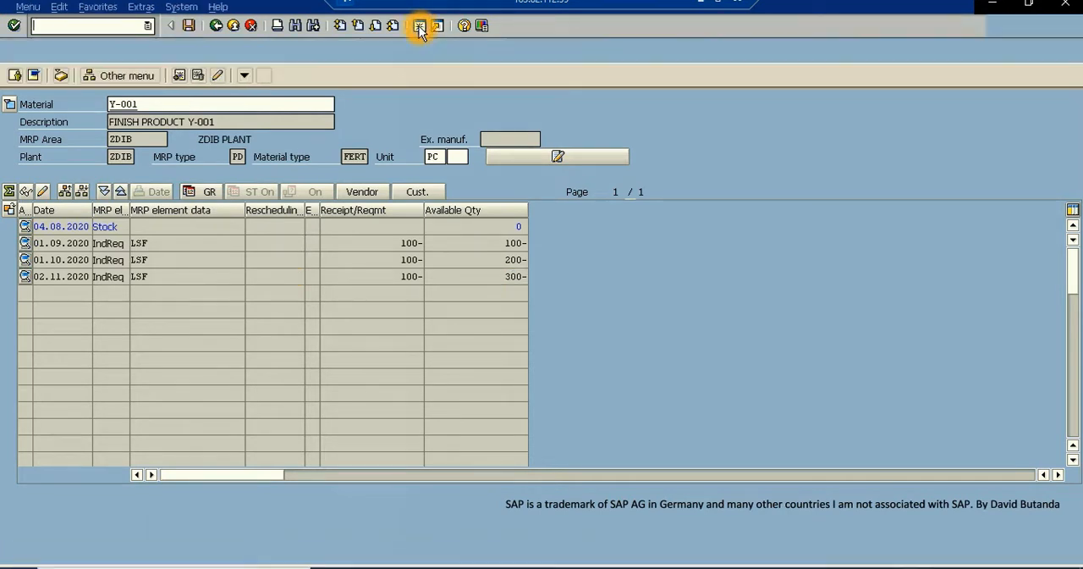
{"action": "left_click", "coordinate": [100, 25]}
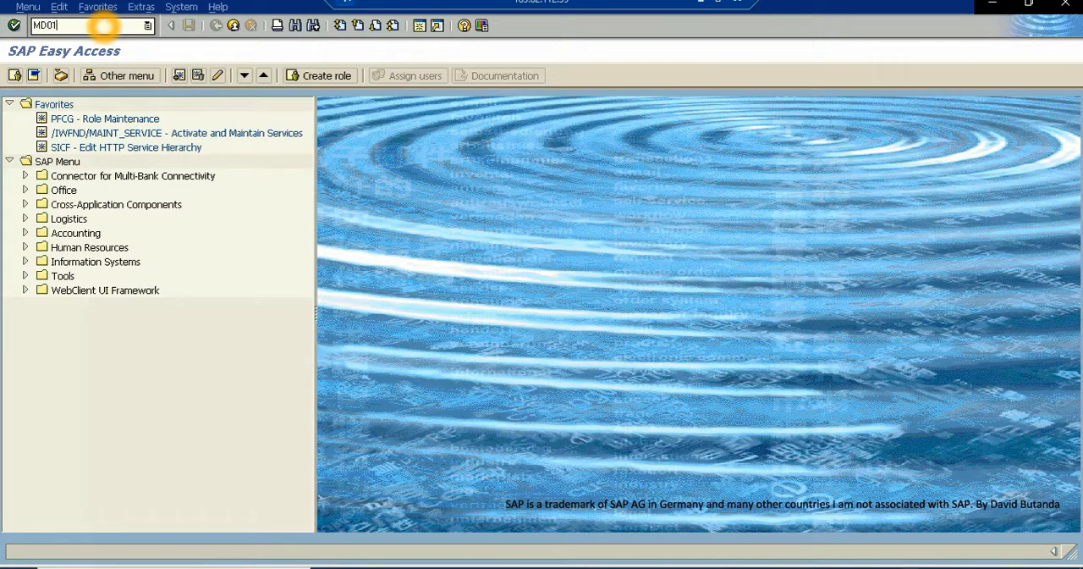
{"action": "type", "text": "MD01N"}
{"action": "key", "text": "Return"}
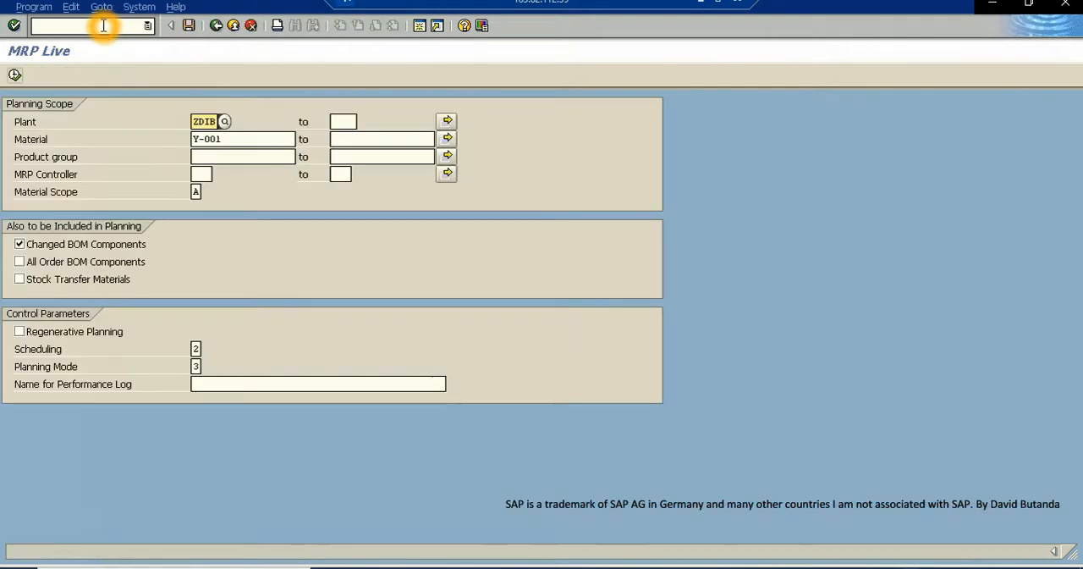
- Review the plant, material and product group selections and the available material scope options for the MRP run
{"action": "left_click", "coordinate": [205, 121]}
{"action": "left_click", "coordinate": [329, 122]}
{"action": "left_click", "coordinate": [339, 120]}
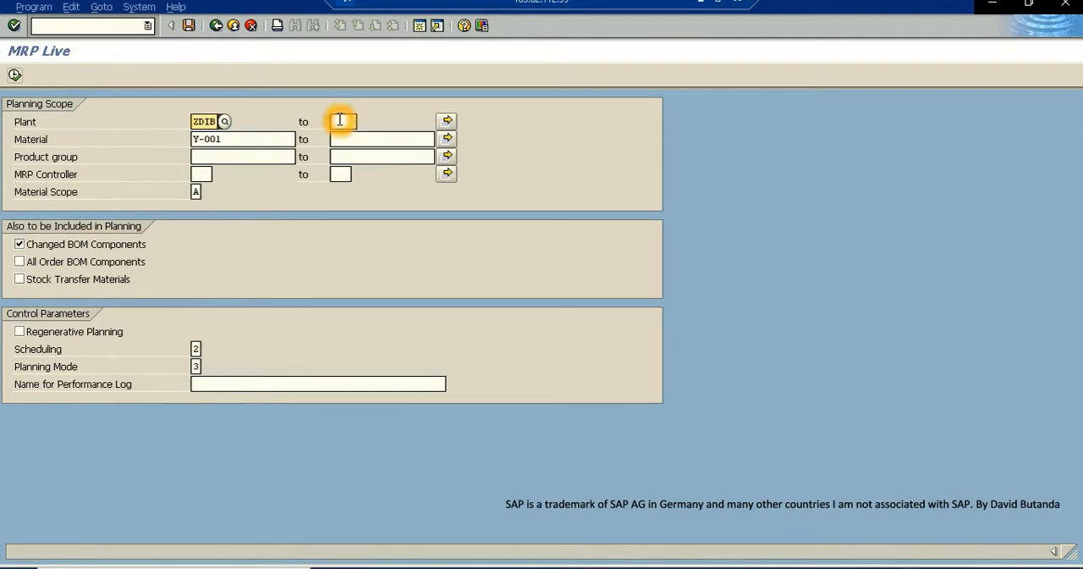
{"action": "left_click", "coordinate": [336, 139]}
{"action": "left_click", "coordinate": [332, 156]}
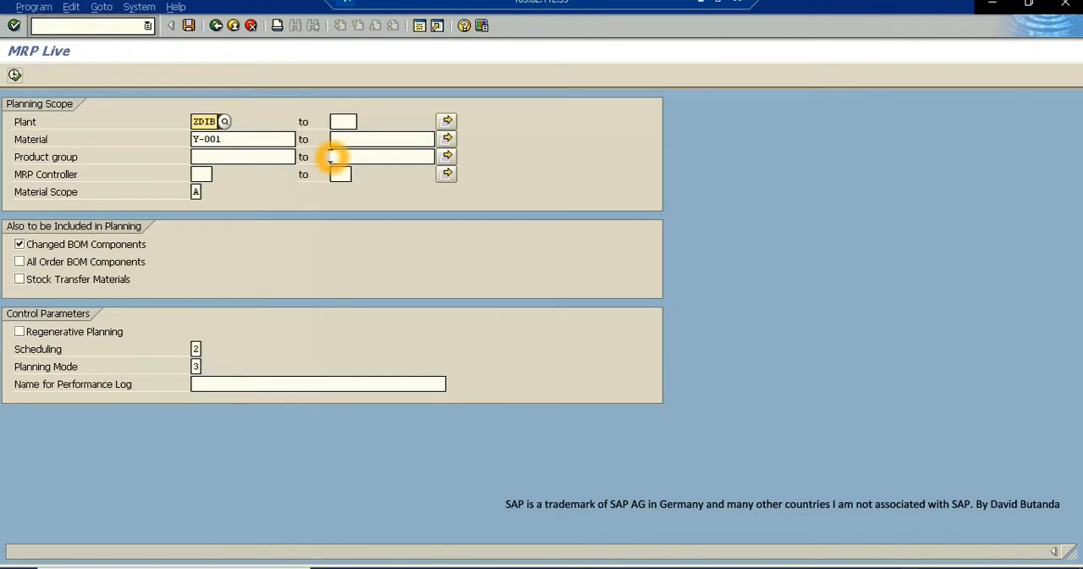
{"action": "left_click", "coordinate": [195, 192]}
{"action": "left_click", "coordinate": [209, 192]}
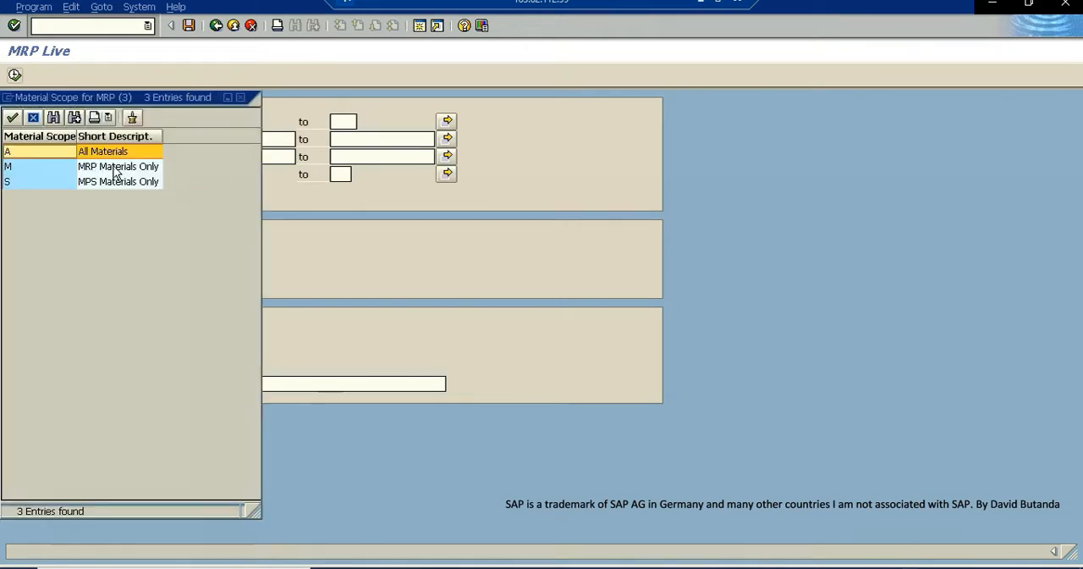
{"action": "left_click", "coordinate": [241, 97]}
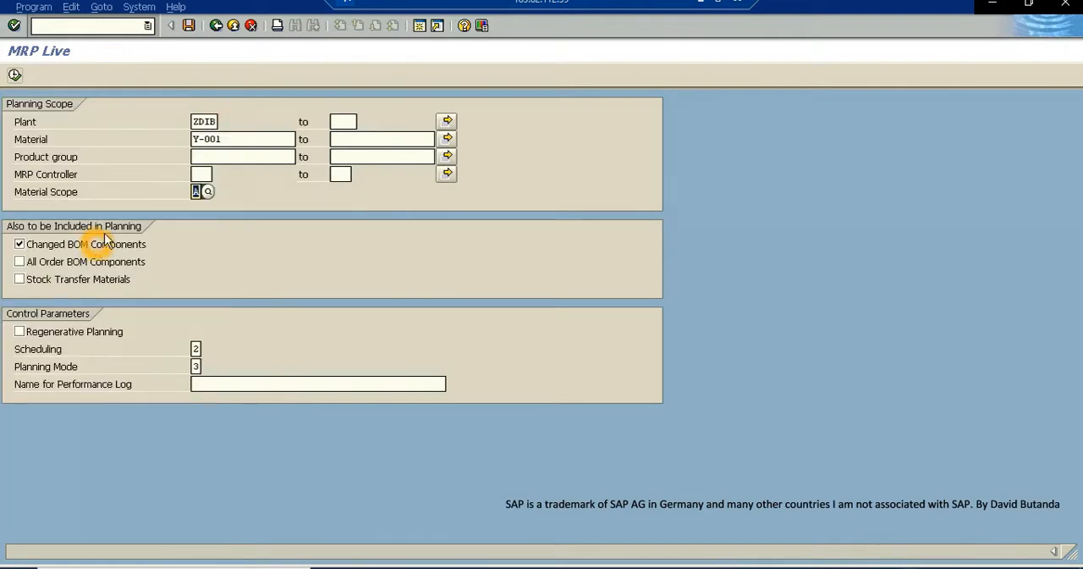
- Review the material to plan and the available scheduling options for planned orders, leaving the list without choosing one
{"action": "left_click_drag", "start_coordinate": [222, 138], "coordinate": [179, 139]}
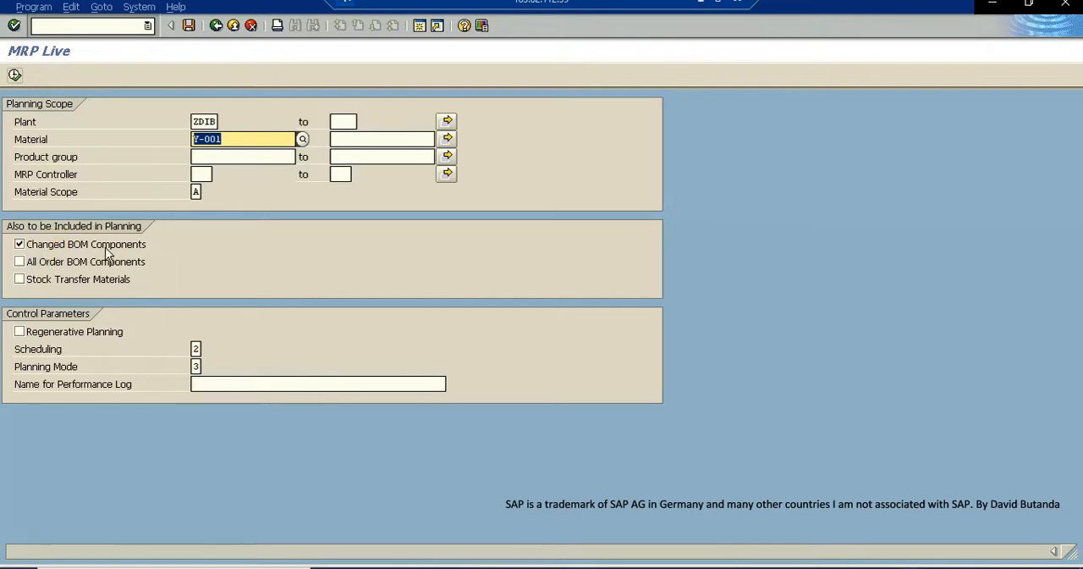
{"action": "left_click", "coordinate": [72, 356]}
{"action": "left_click", "coordinate": [199, 349]}
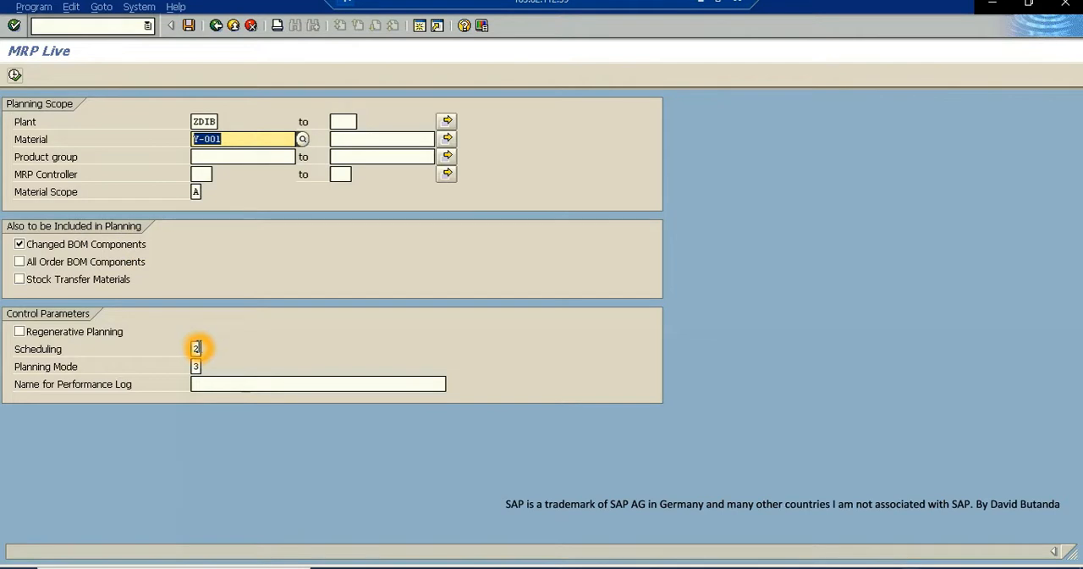
{"action": "left_click", "coordinate": [207, 348]}
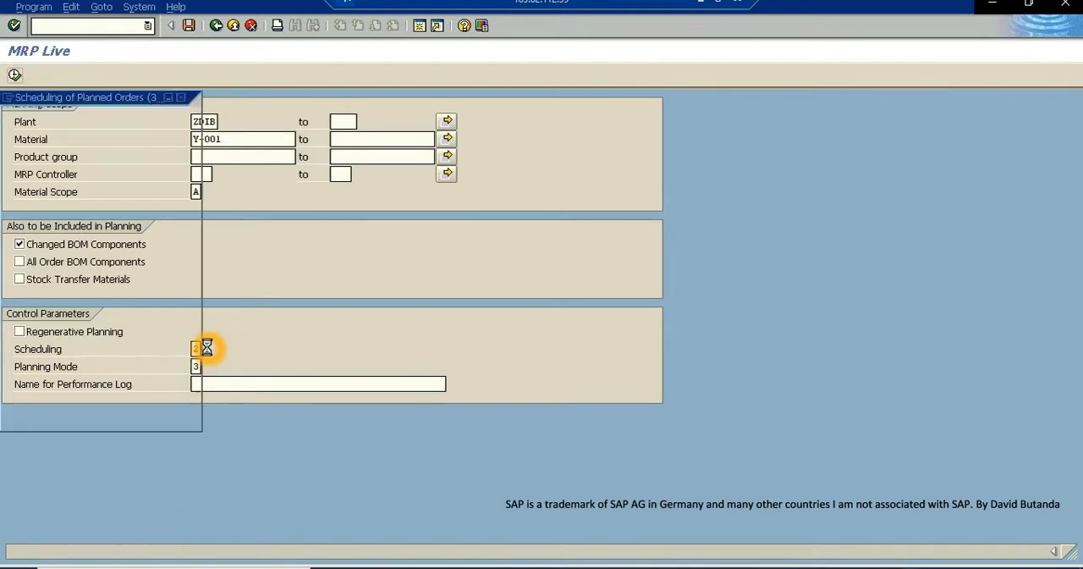
{"action": "left_click", "coordinate": [108, 169]}
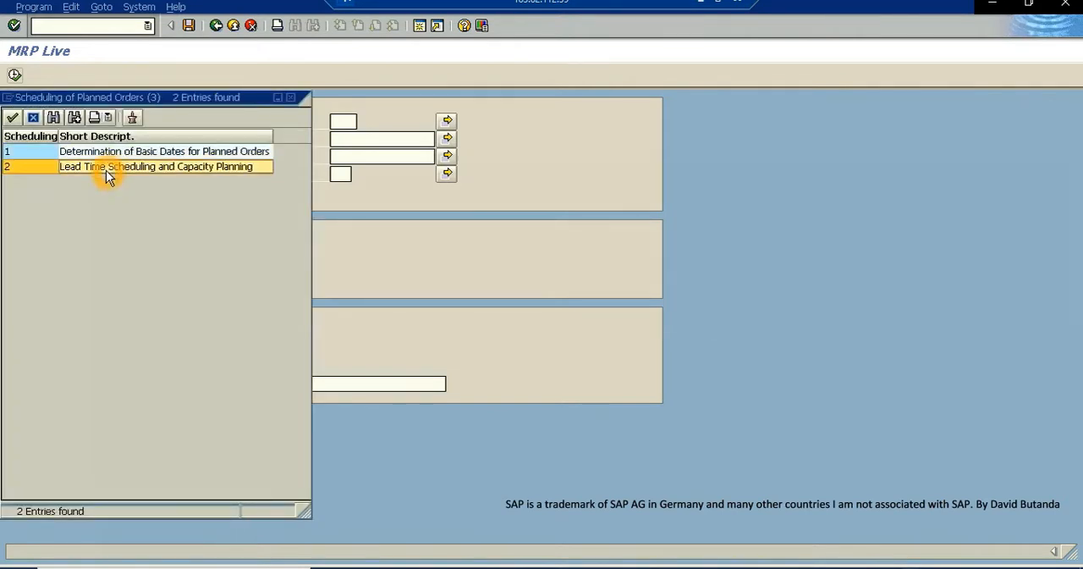
{"action": "left_click", "coordinate": [176, 98]}
{"action": "left_click_drag", "start_coordinate": [296, 95], "coordinate": [499, 105]}
{"action": "left_click", "coordinate": [211, 138]}
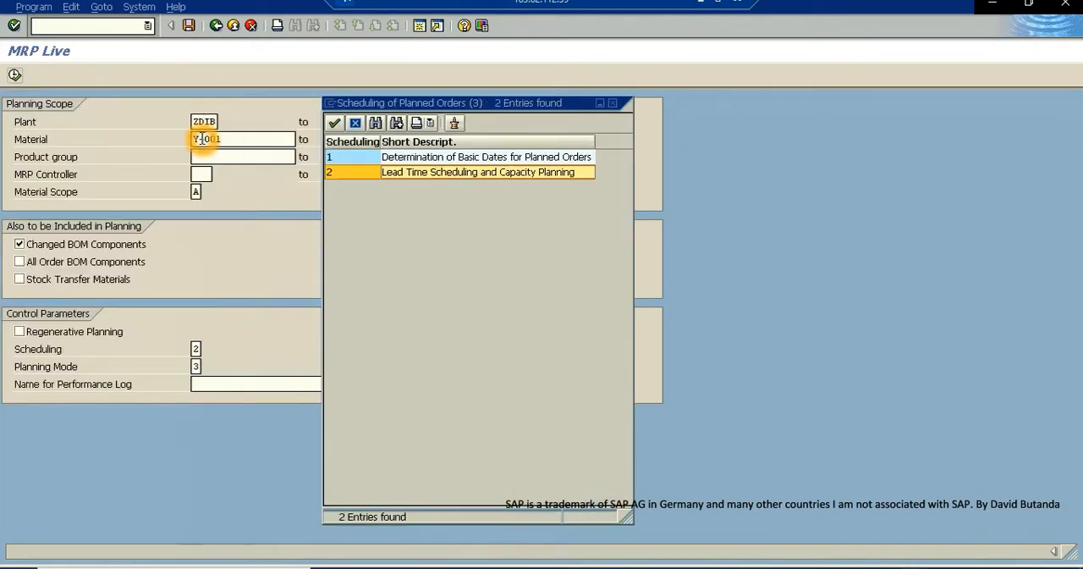
{"action": "left_click", "coordinate": [507, 179]}
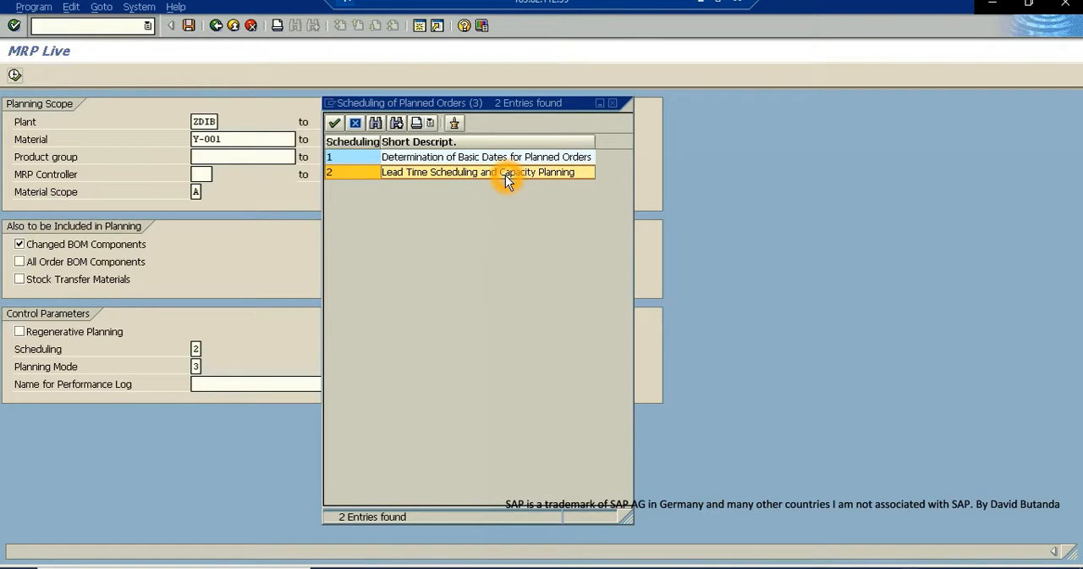
{"action": "left_click", "coordinate": [450, 177]}
{"action": "left_click", "coordinate": [438, 160]}
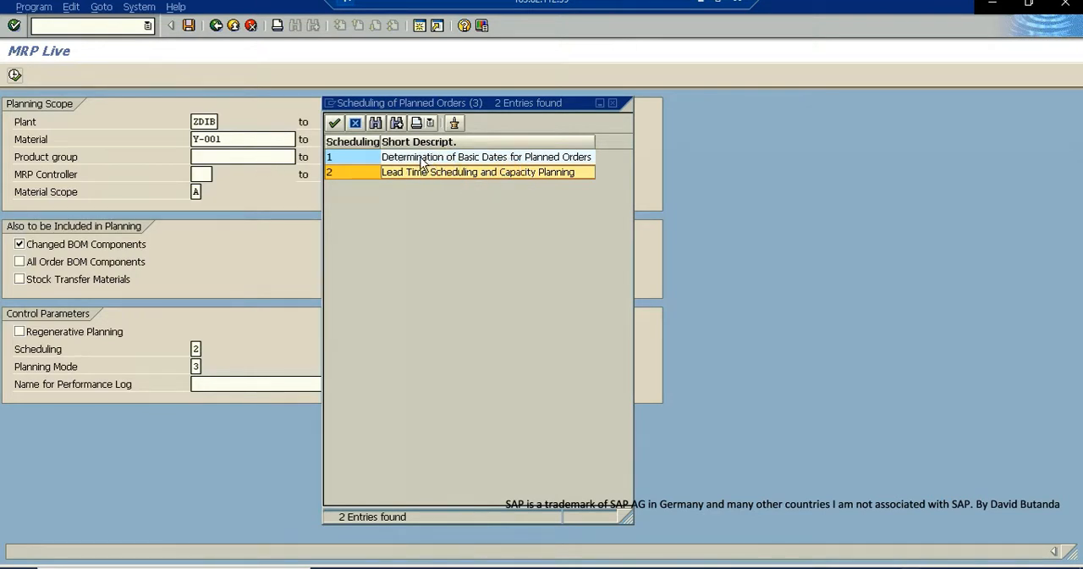
{"action": "left_click", "coordinate": [613, 102]}
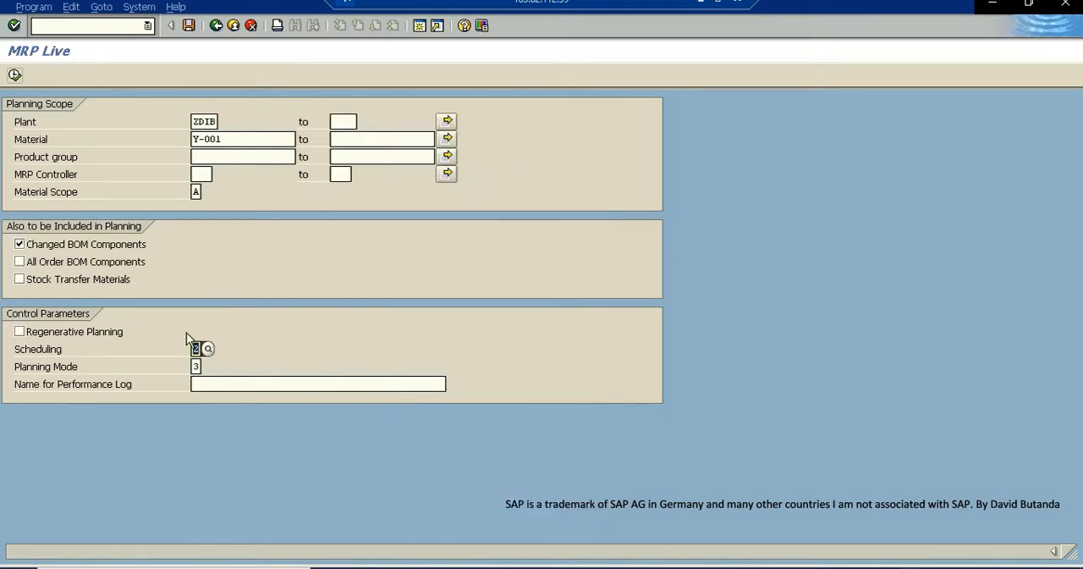
- Review the available planning mode options for the MRP run, including Delete and Recreate Planning Data
{"action": "left_click", "coordinate": [195, 366]}
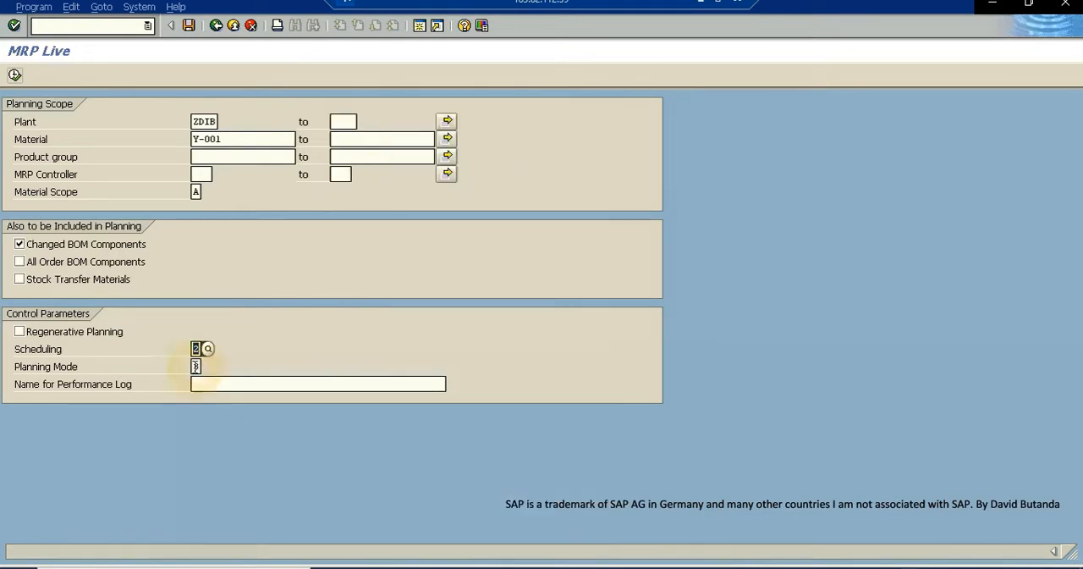
{"action": "left_click", "coordinate": [207, 366]}
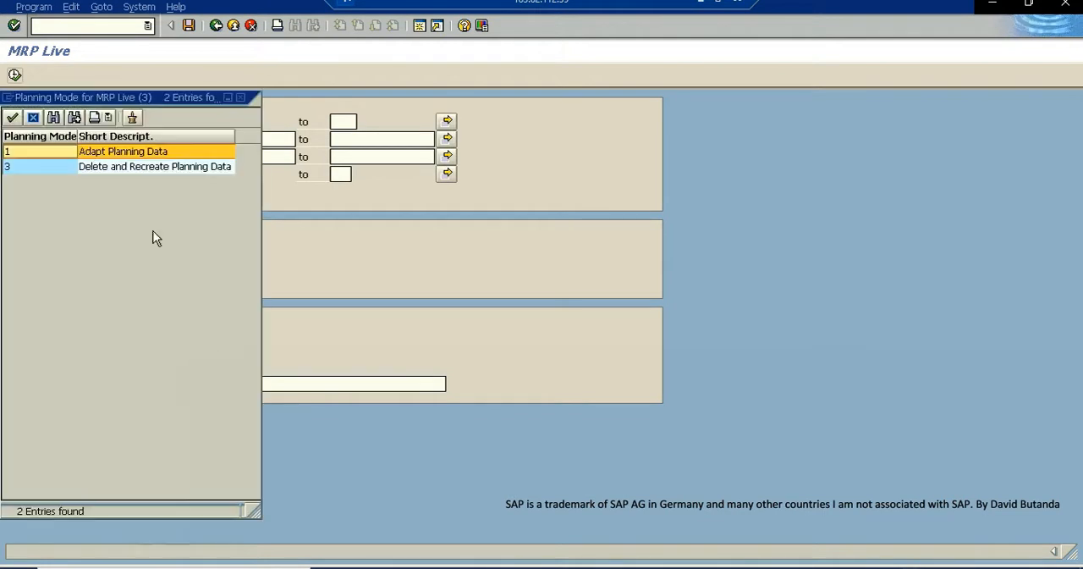
{"action": "left_click", "coordinate": [159, 169]}
{"action": "left_click", "coordinate": [242, 97]}
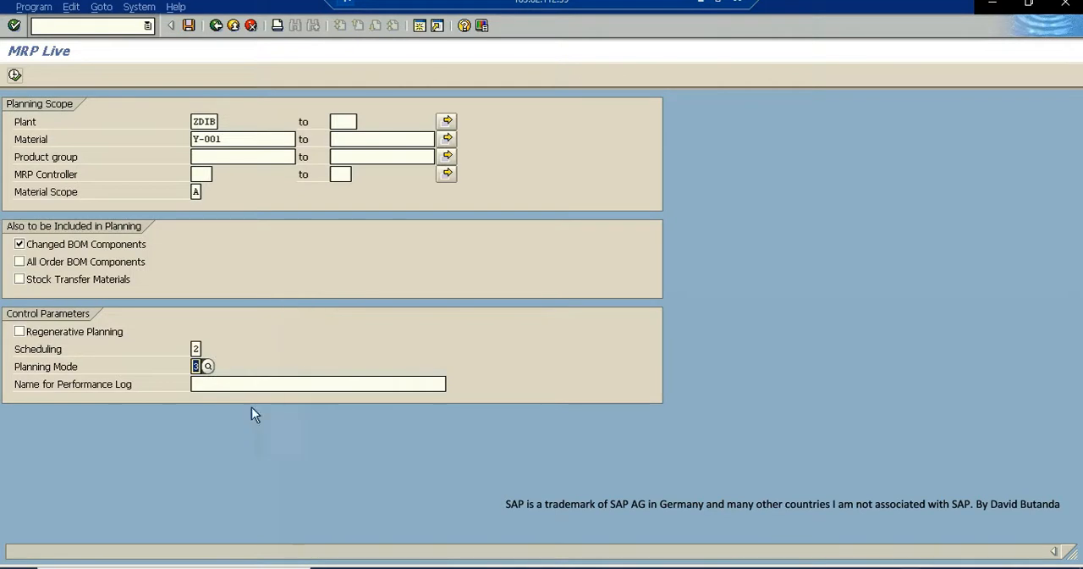
{"action": "left_click", "coordinate": [174, 359]}
{"action": "left_click", "coordinate": [199, 366]}
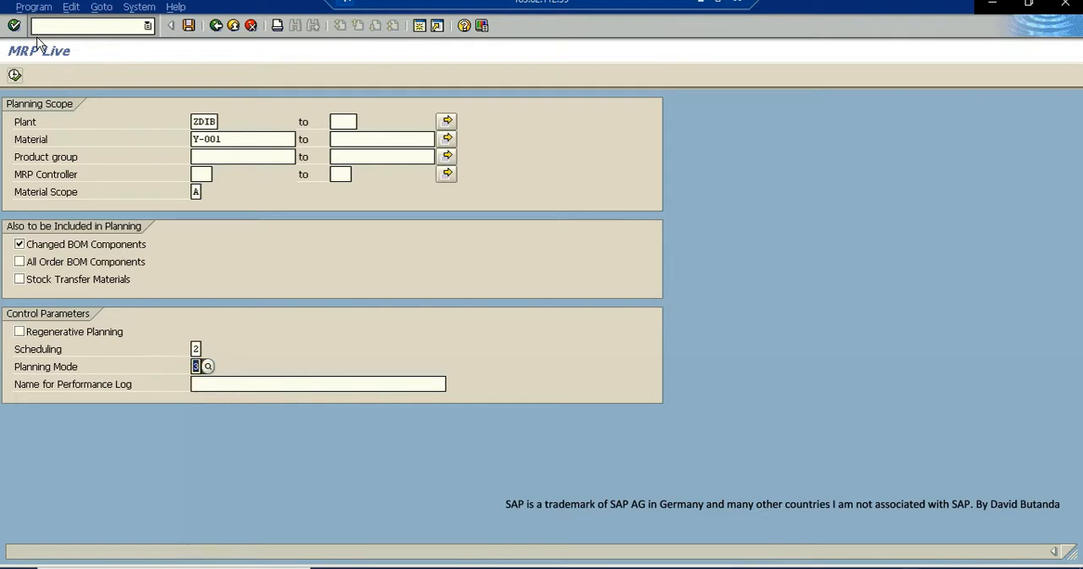
- Execute MRP Live for material Y-001 in plant ZDIB and exit the results list
{"action": "left_click", "coordinate": [14, 74]}
{"action": "left_click", "coordinate": [307, 280]}
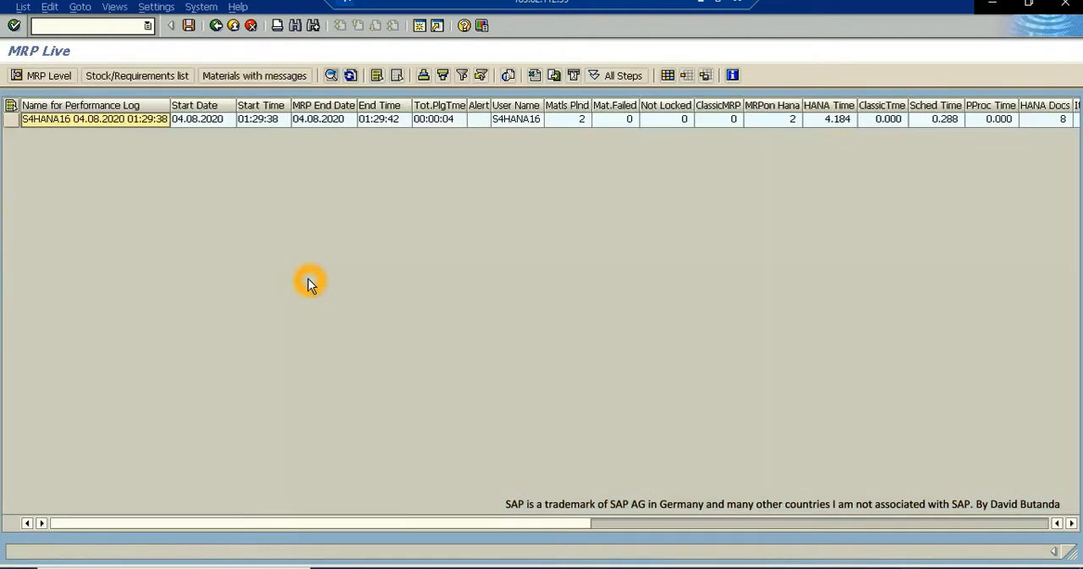
{"action": "left_click", "coordinate": [234, 26]}
{"action": "left_click", "coordinate": [234, 26]}
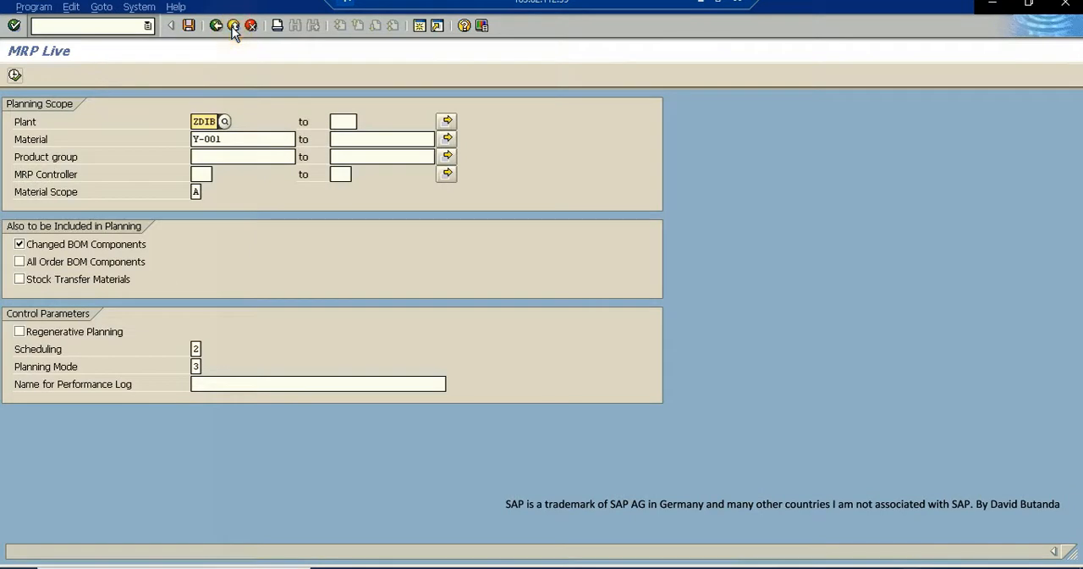
- Leave MRP Live, refresh the stock/requirements list for Y-001 and examine its planned orders and available quantities
{"action": "left_click", "coordinate": [234, 26]}
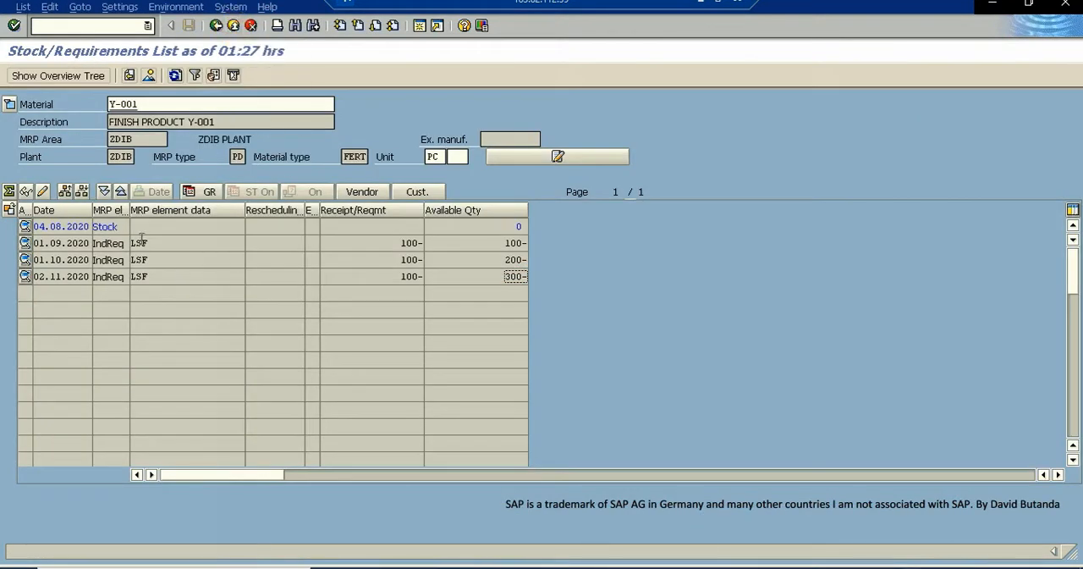
{"action": "left_click", "coordinate": [175, 76]}
{"action": "left_click", "coordinate": [115, 244]}
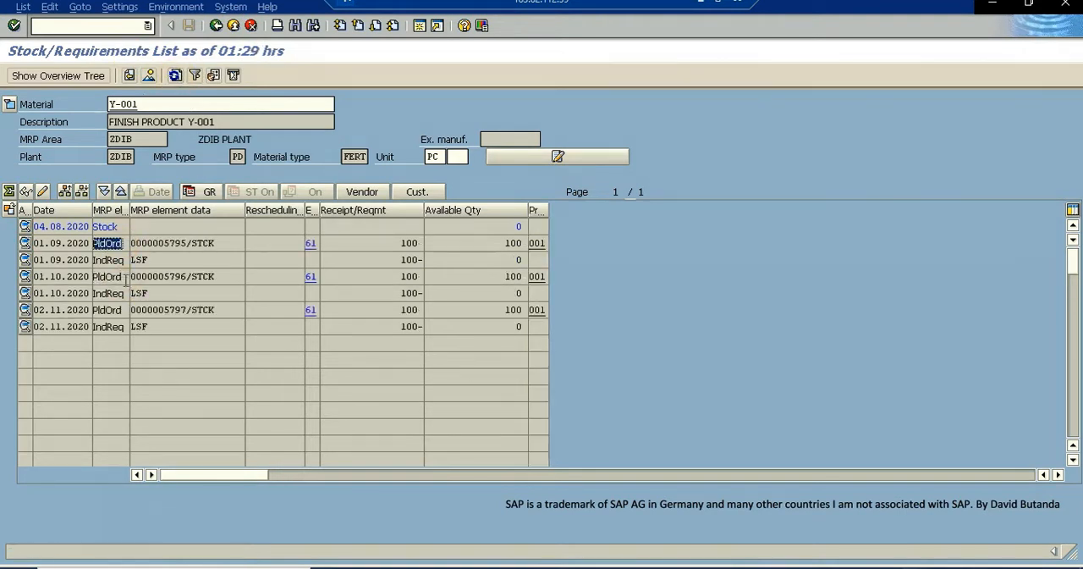
{"action": "double_click", "coordinate": [109, 277]}
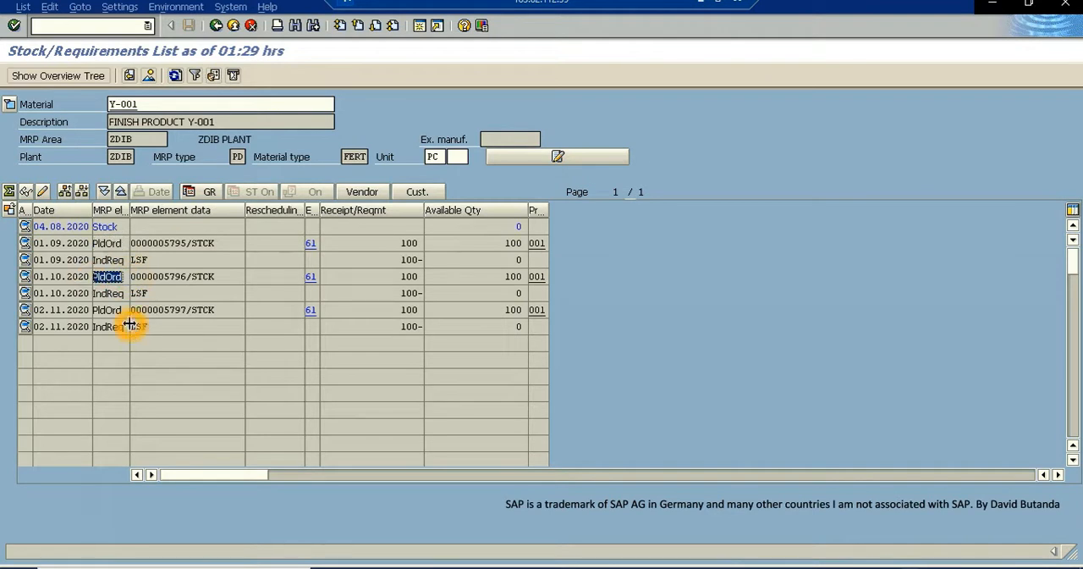
{"action": "double_click", "coordinate": [110, 310]}
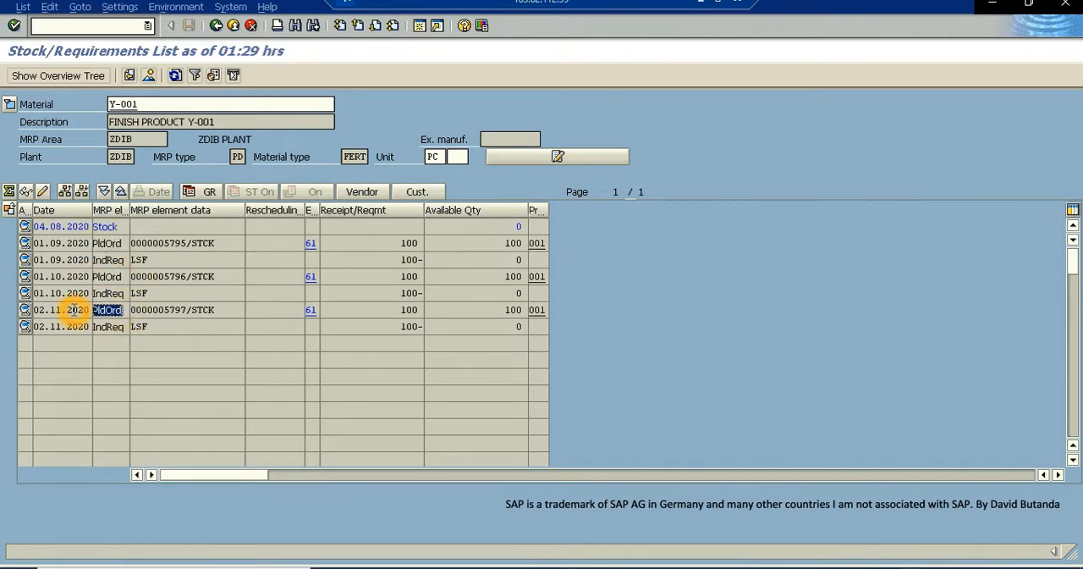
{"action": "left_click", "coordinate": [521, 329]}
{"action": "double_click", "coordinate": [525, 333]}
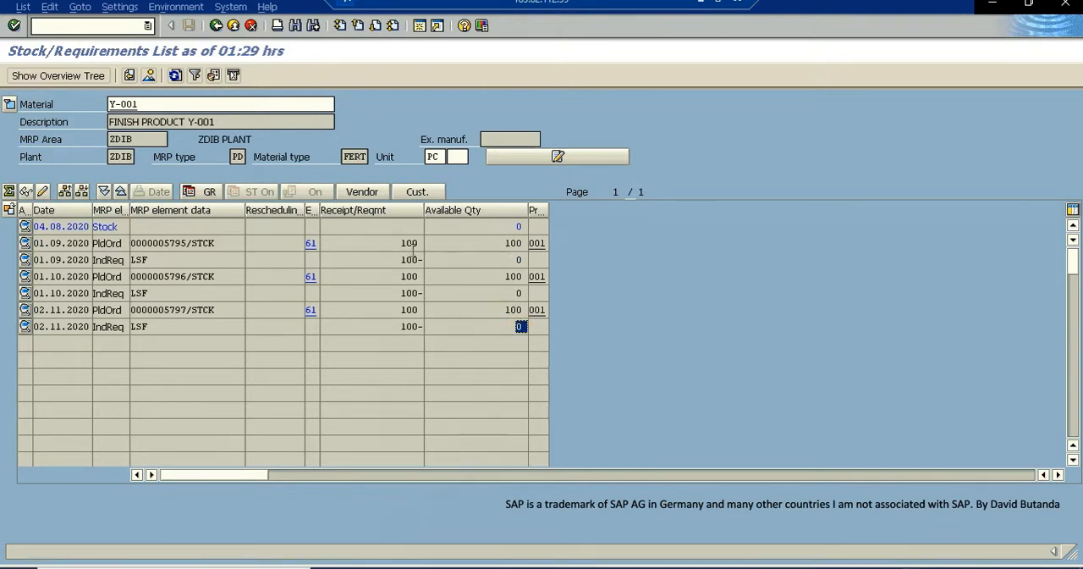
{"action": "left_click_drag", "start_coordinate": [149, 105], "coordinate": [109, 108]}
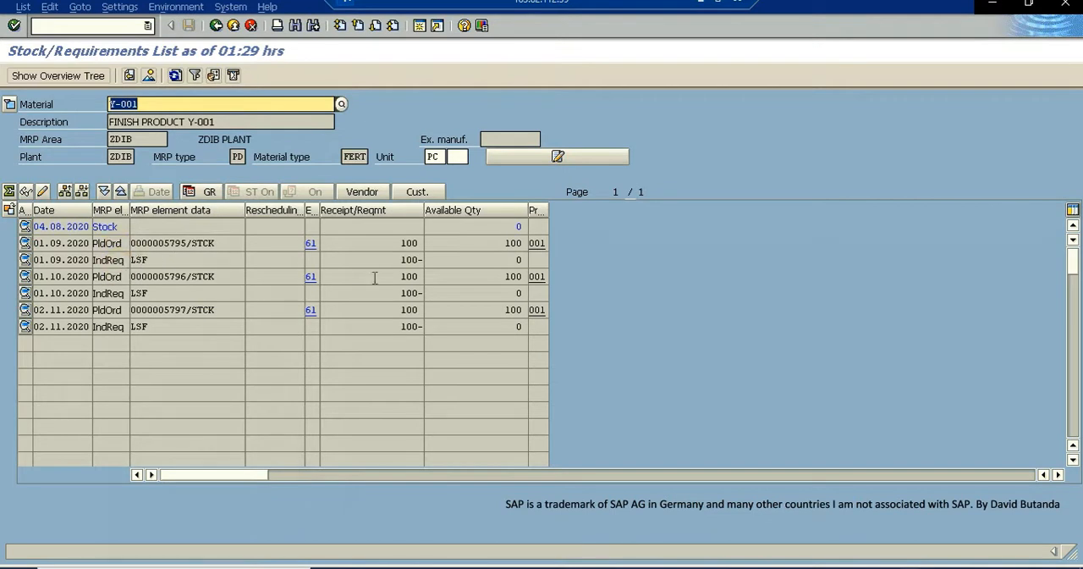
{"action": "left_click", "coordinate": [118, 244]}
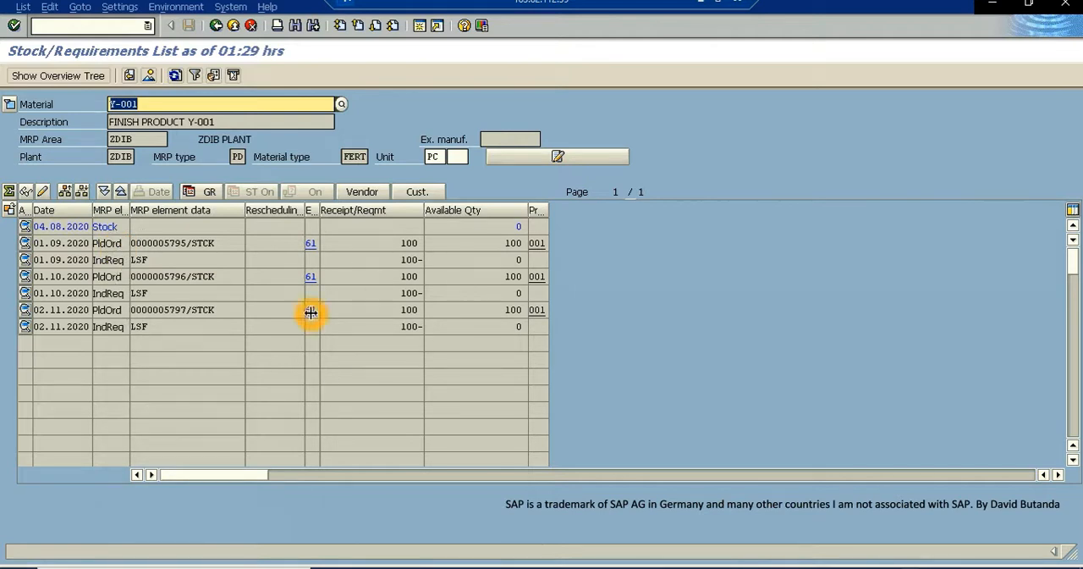
- Change the stock/requirements list to show material Y-002 in plant ZDIB
{"action": "left_click", "coordinate": [144, 104]}
{"action": "left_click", "coordinate": [144, 104]}
{"action": "key", "text": "BackSpace"}
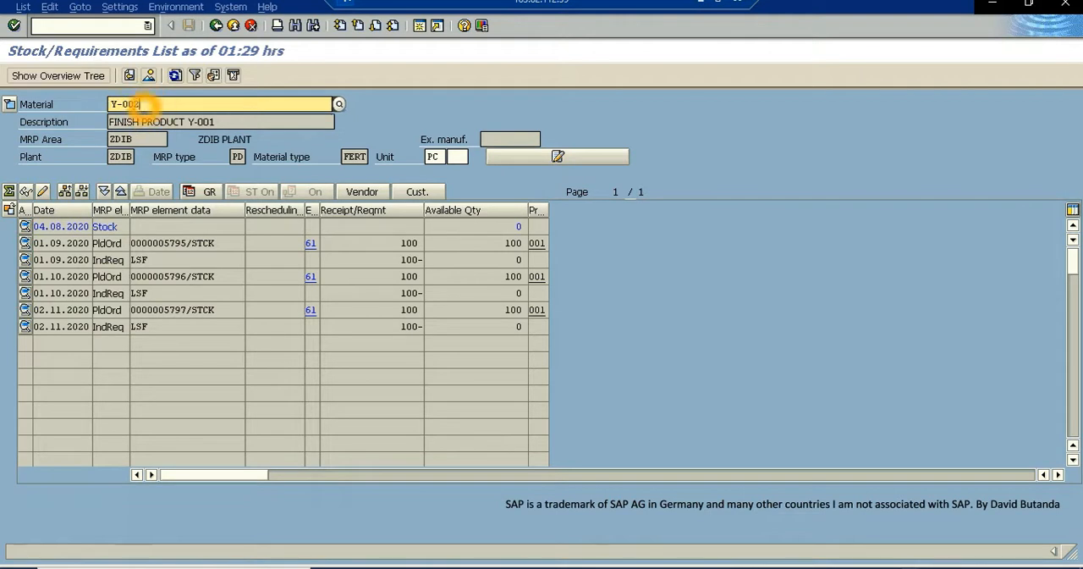
{"action": "type", "text": "2"}
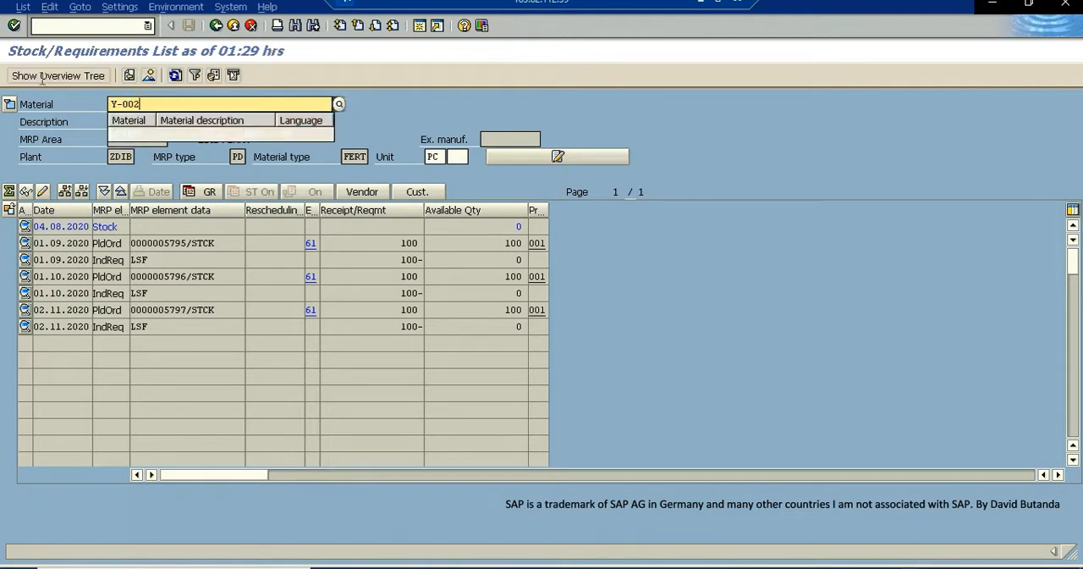
{"action": "left_click", "coordinate": [121, 130]}
{"action": "left_click", "coordinate": [14, 26]}
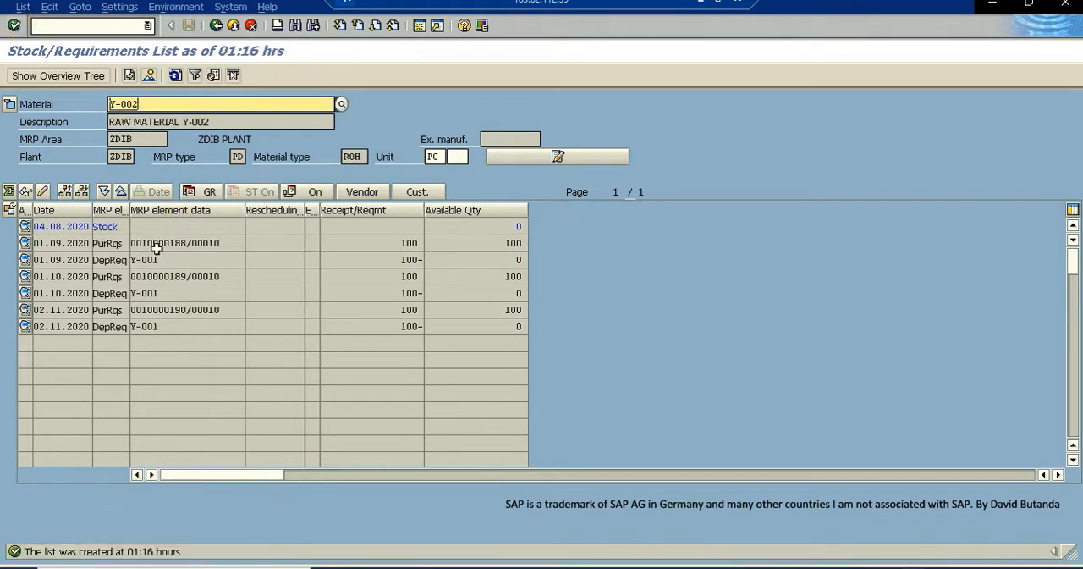
- Examine the dates, quantities and elements of the dependent requirements and purchase requisitions for raw material Y-002
{"action": "left_click_drag", "start_coordinate": [101, 259], "coordinate": [133, 259]}
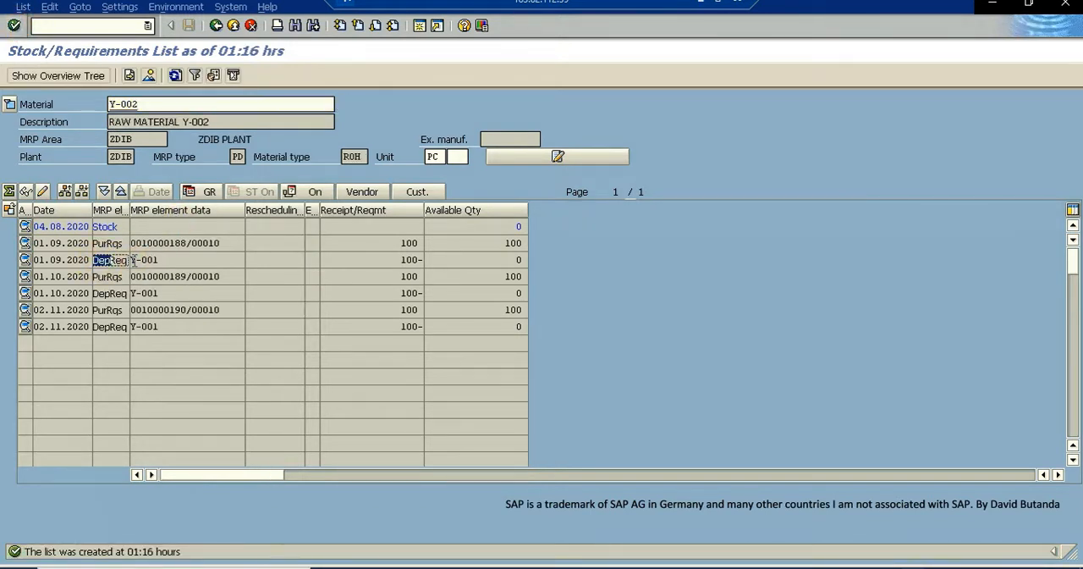
{"action": "left_click_drag", "start_coordinate": [96, 293], "coordinate": [123, 294]}
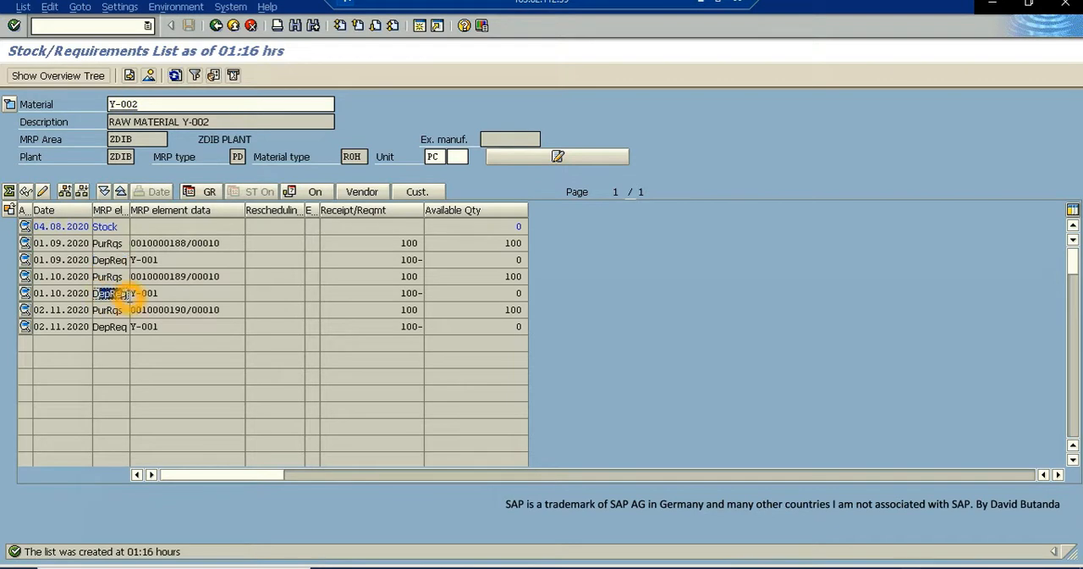
{"action": "left_click_drag", "start_coordinate": [93, 327], "coordinate": [140, 333]}
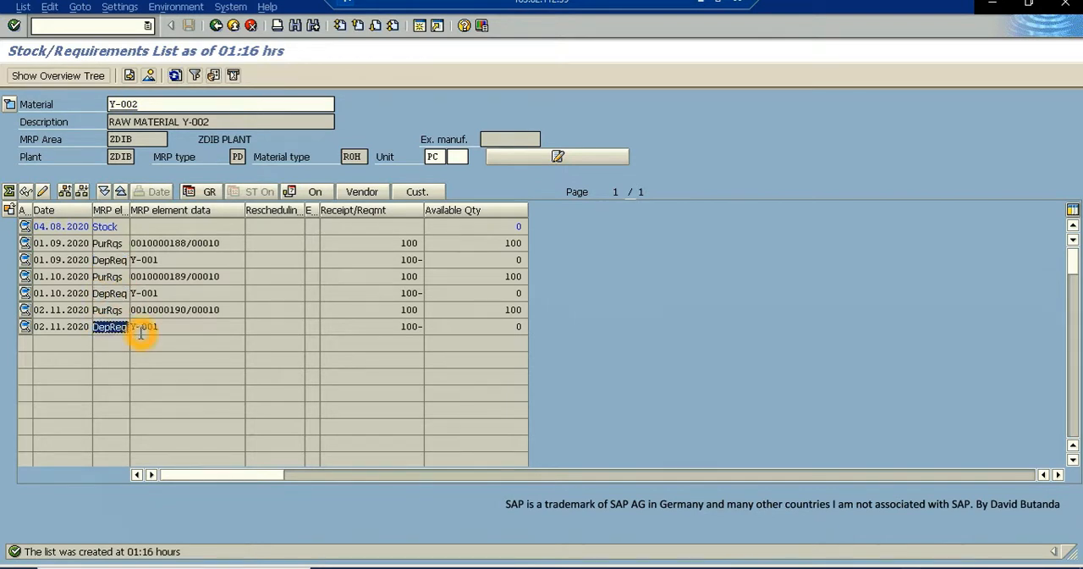
{"action": "left_click", "coordinate": [411, 244]}
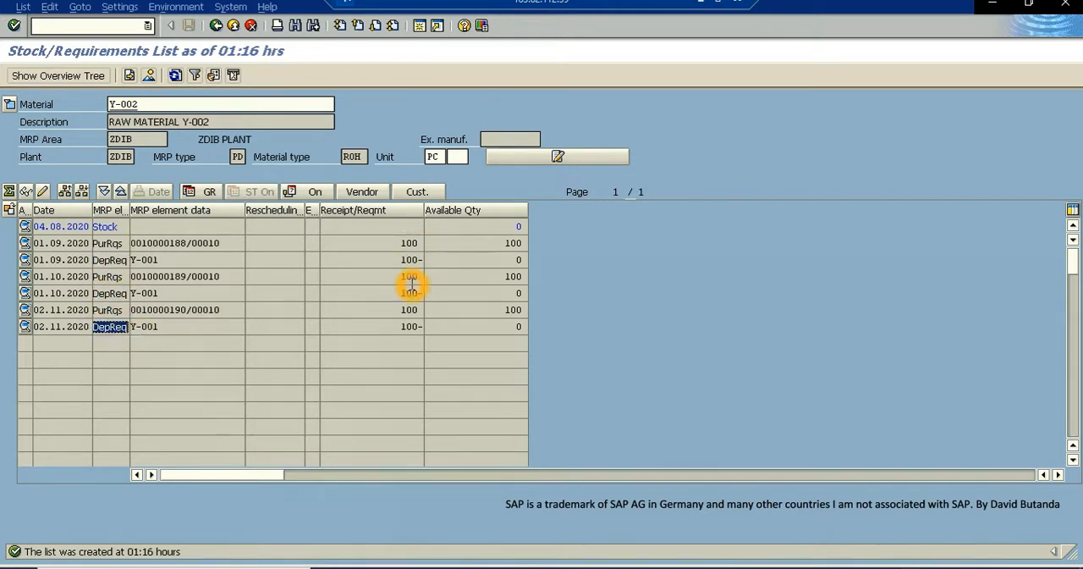
{"action": "left_click", "coordinate": [406, 244]}
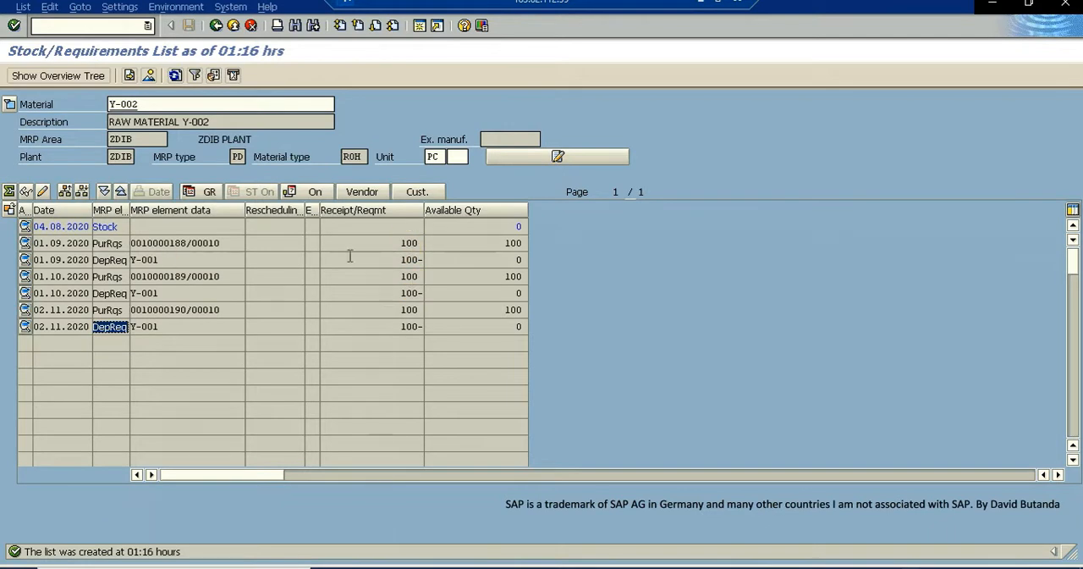
{"action": "double_click", "coordinate": [404, 260]}
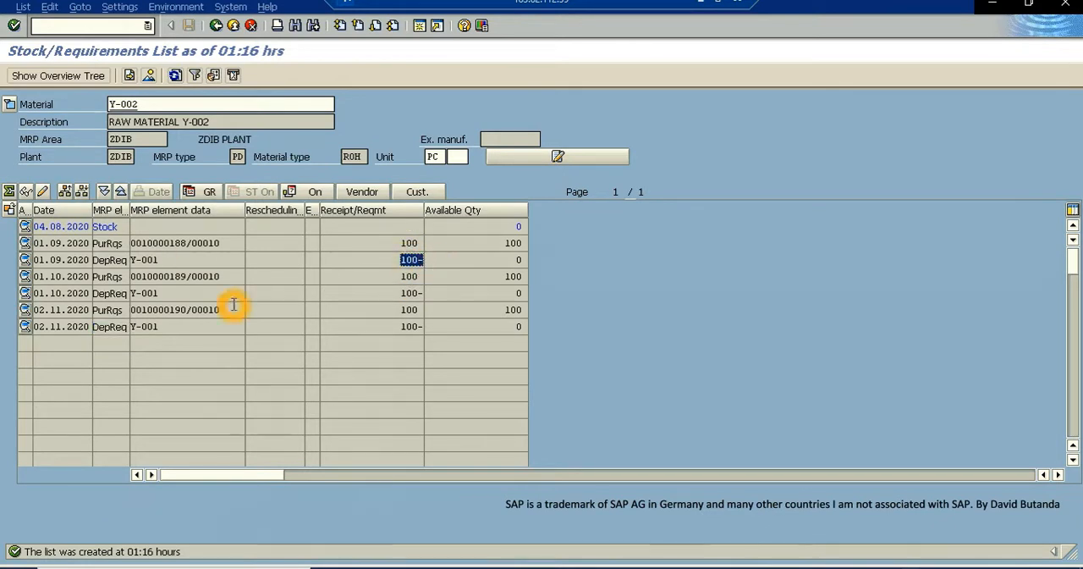
{"action": "left_click", "coordinate": [402, 293]}
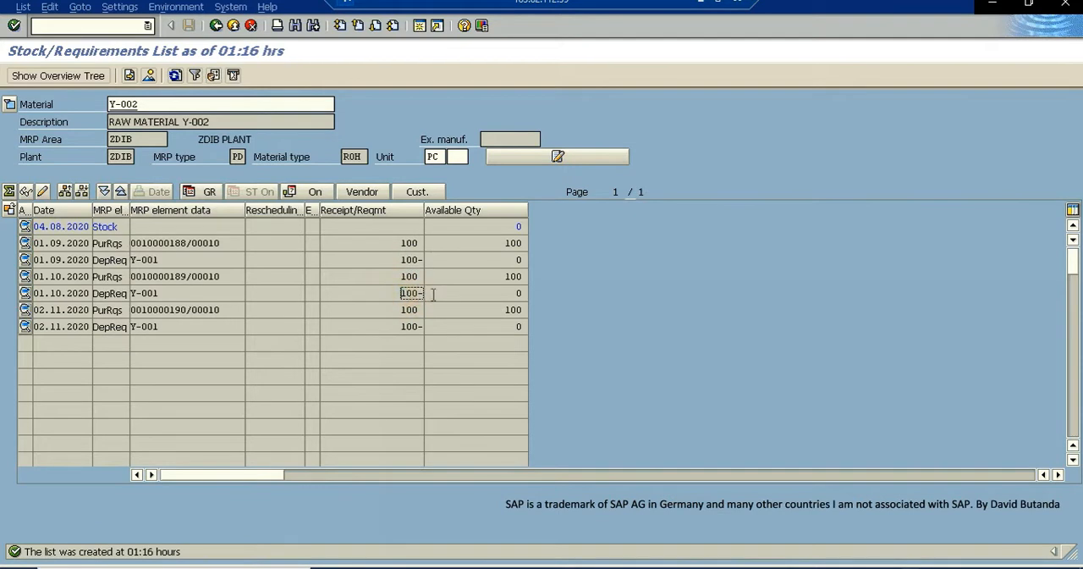
{"action": "left_click", "coordinate": [414, 329]}
{"action": "left_click", "coordinate": [410, 282]}
{"action": "left_click", "coordinate": [345, 307]}
{"action": "left_click", "coordinate": [328, 309]}
{"action": "left_click", "coordinate": [383, 259]}
{"action": "left_click", "coordinate": [414, 260]}
{"action": "left_click", "coordinate": [38, 244]}
{"action": "left_click_drag", "start_coordinate": [57, 255], "coordinate": [145, 268]}
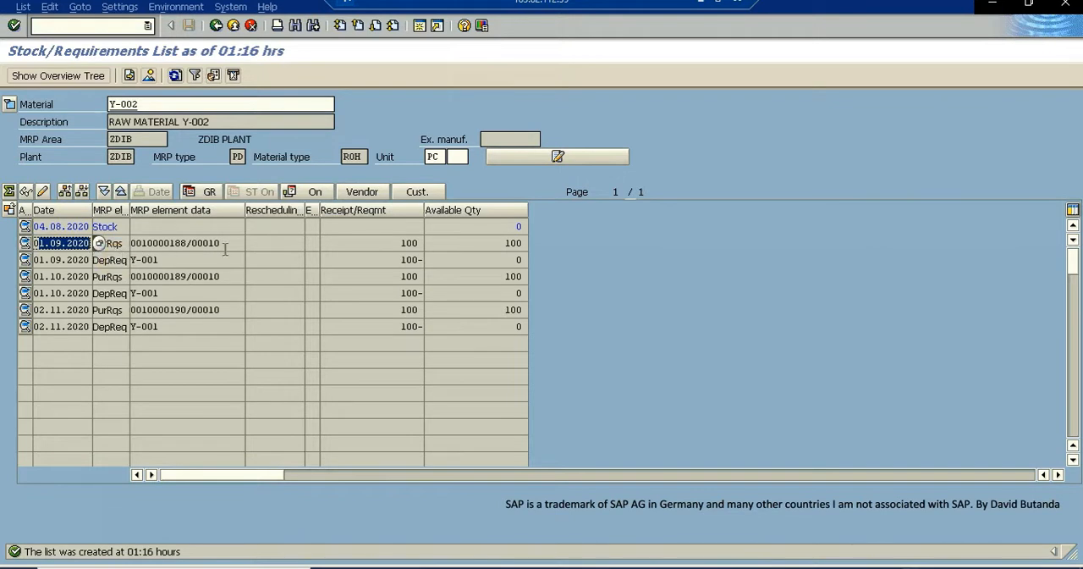
- Open the details of the 01.09.2020 purchase requisition for Y-002 and try to convert it to a purchase order
{"action": "double_click", "coordinate": [173, 244]}
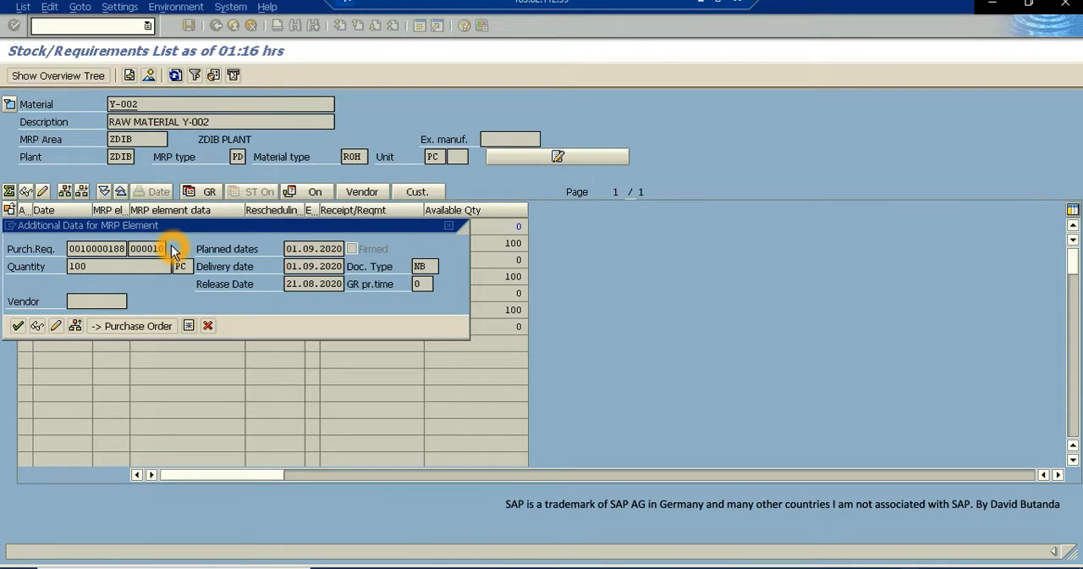
{"action": "left_click", "coordinate": [447, 229]}
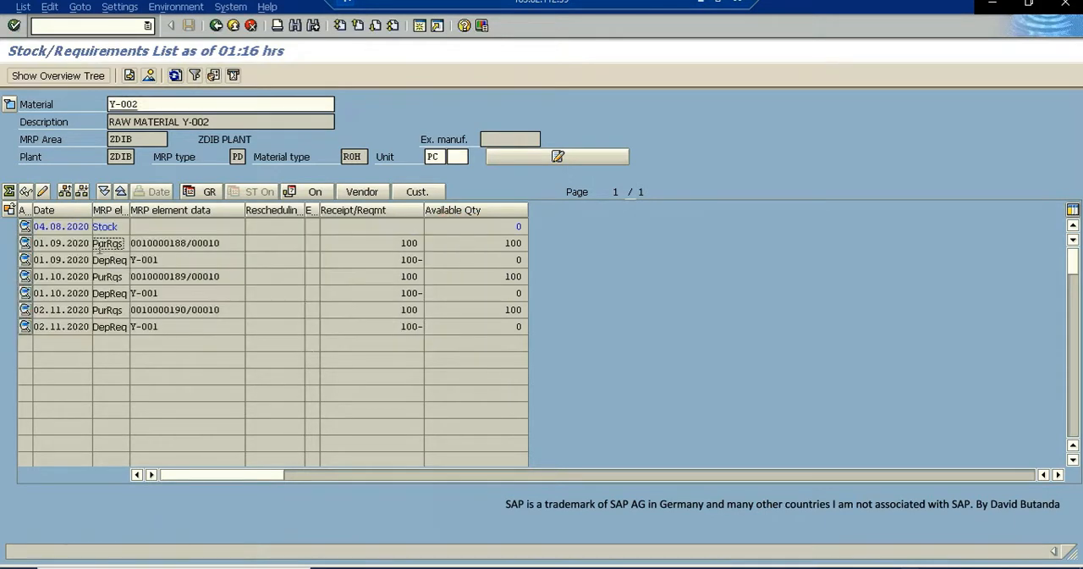
{"action": "double_click", "coordinate": [111, 243]}
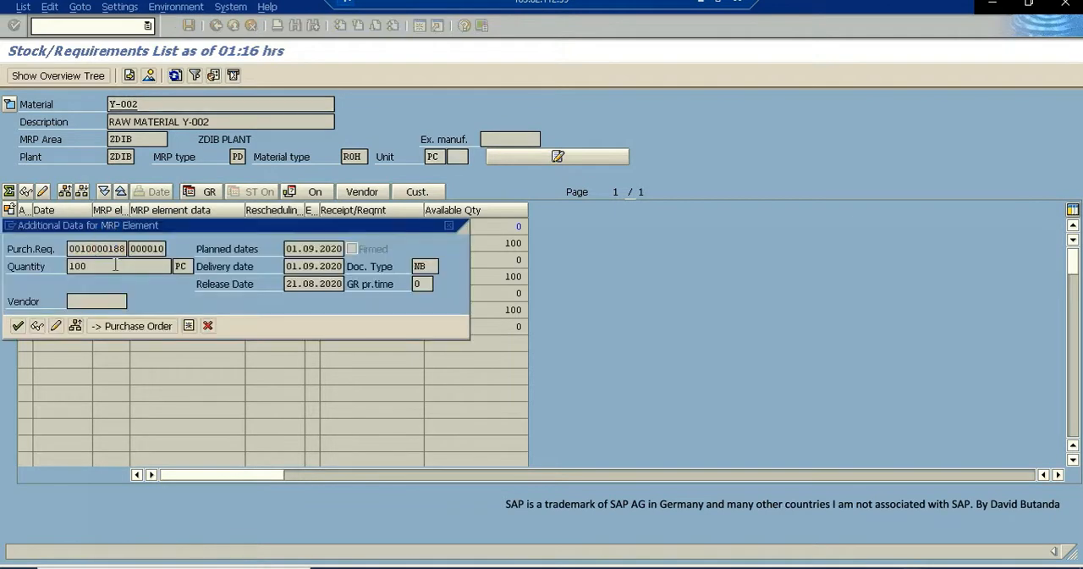
{"action": "left_click", "coordinate": [137, 326]}
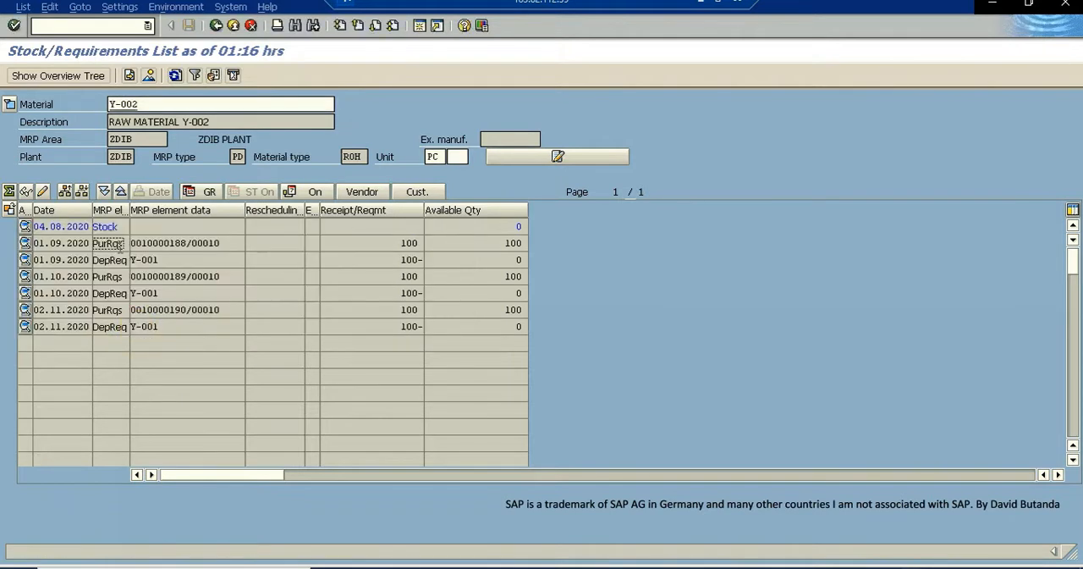
{"action": "left_click", "coordinate": [97, 244]}
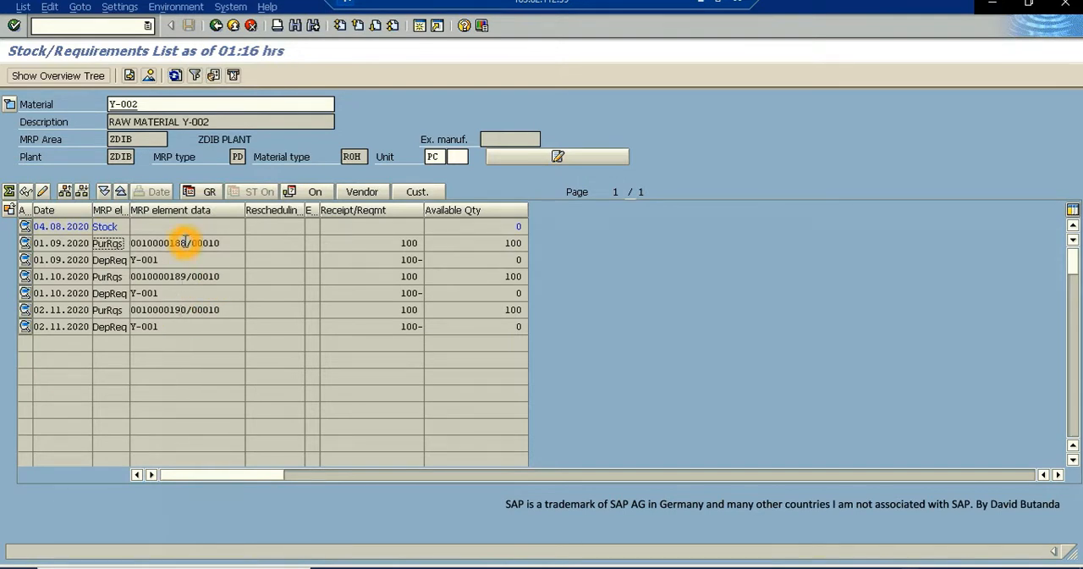
{"action": "double_click", "coordinate": [108, 242]}
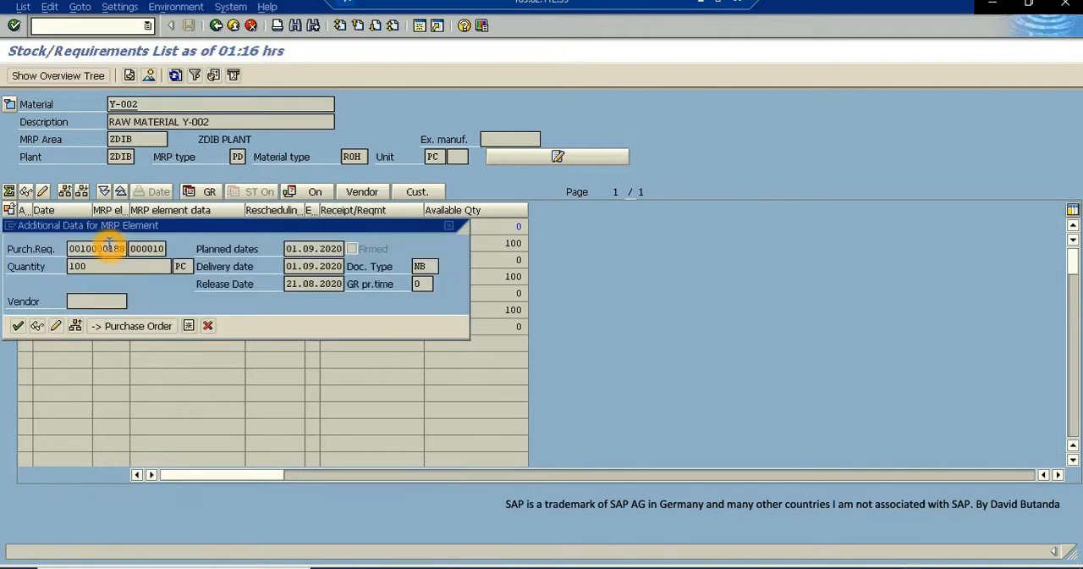
{"action": "left_click", "coordinate": [117, 327]}
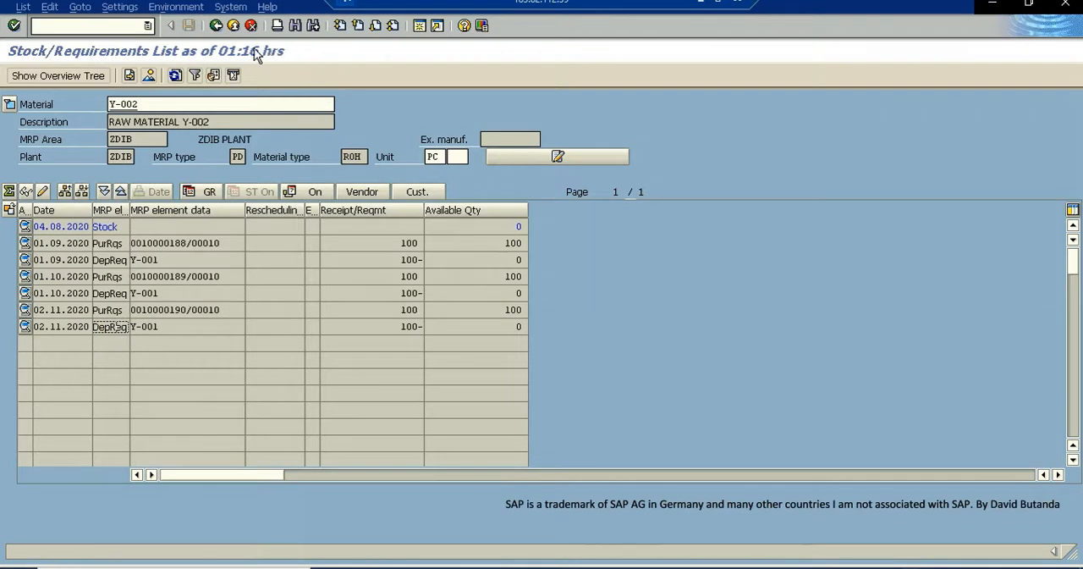
- Exit the open stock/requirements list back to SAP Easy Access, declining to log off
{"action": "left_click", "coordinate": [237, 567]}
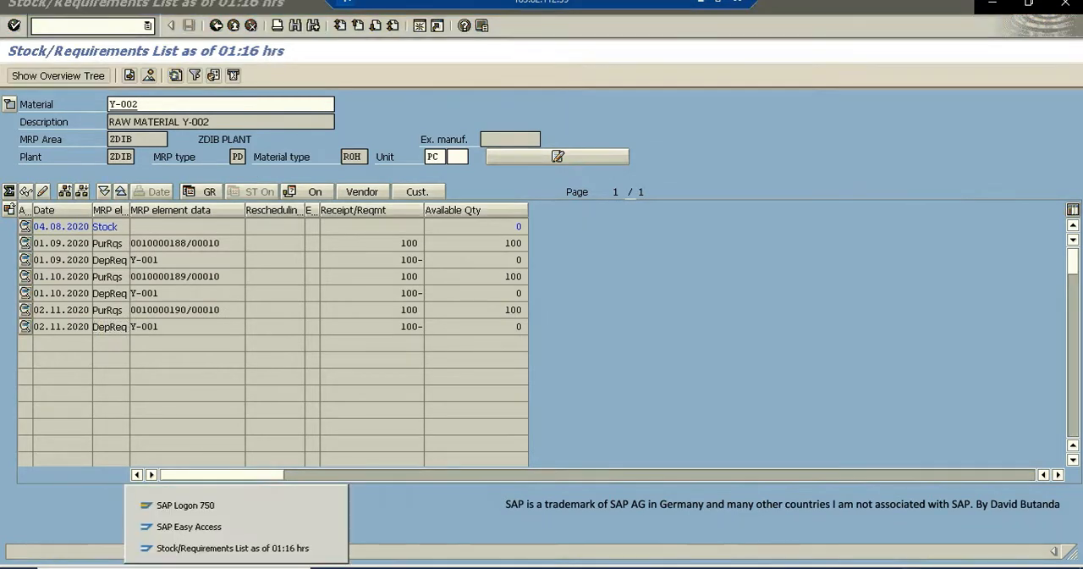
{"action": "left_click", "coordinate": [203, 533]}
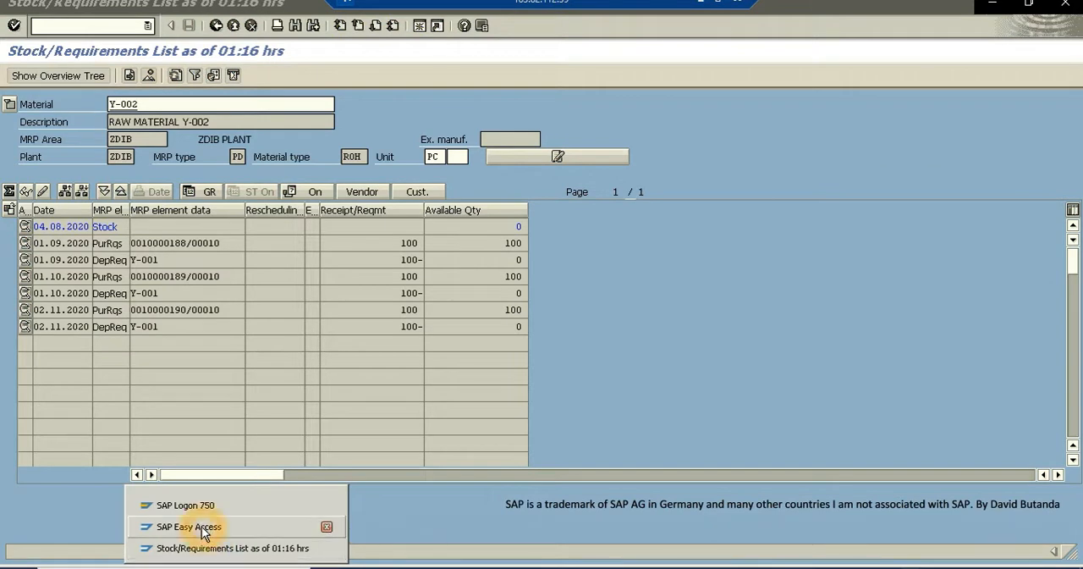
{"action": "left_click", "coordinate": [233, 26]}
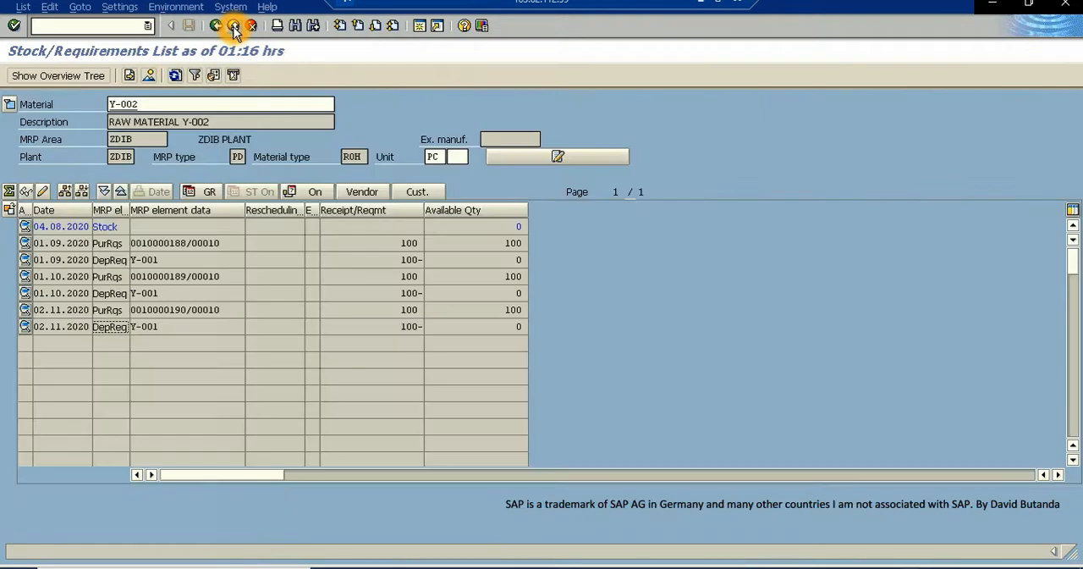
{"action": "left_click", "coordinate": [234, 26]}
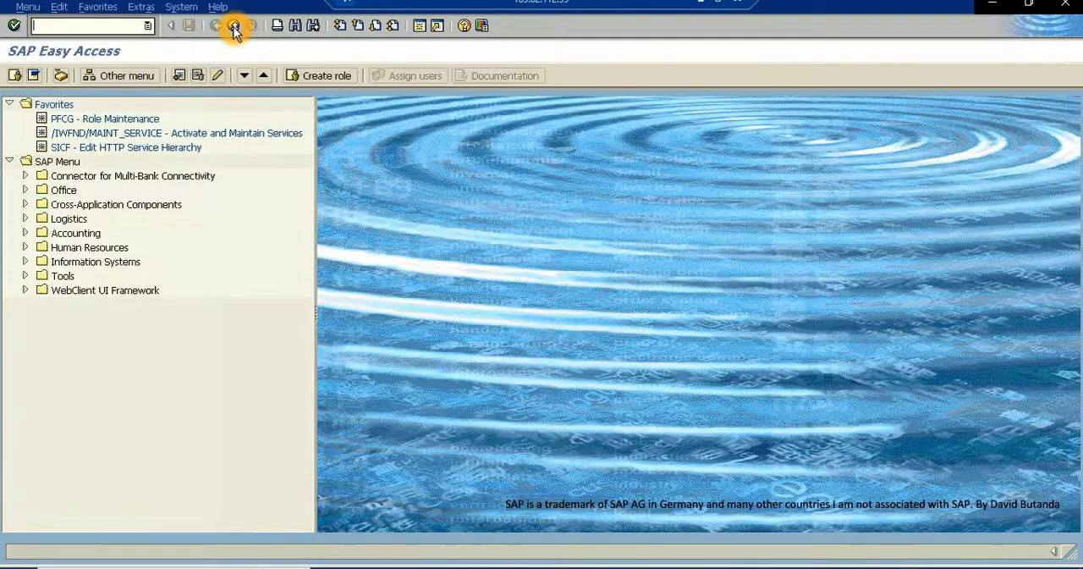
{"action": "left_click", "coordinate": [233, 26]}
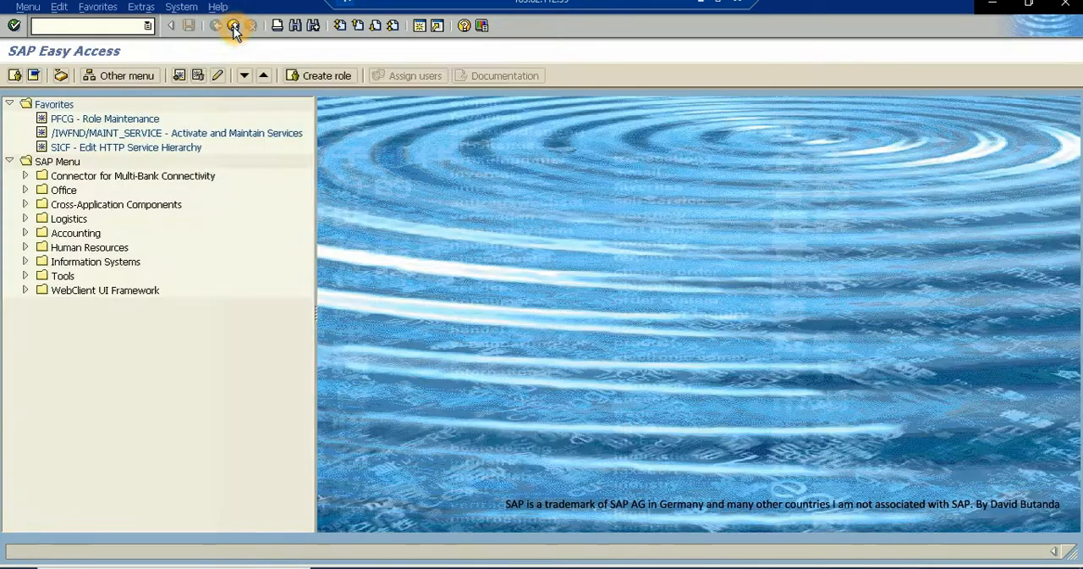
{"action": "left_click", "coordinate": [215, 265]}
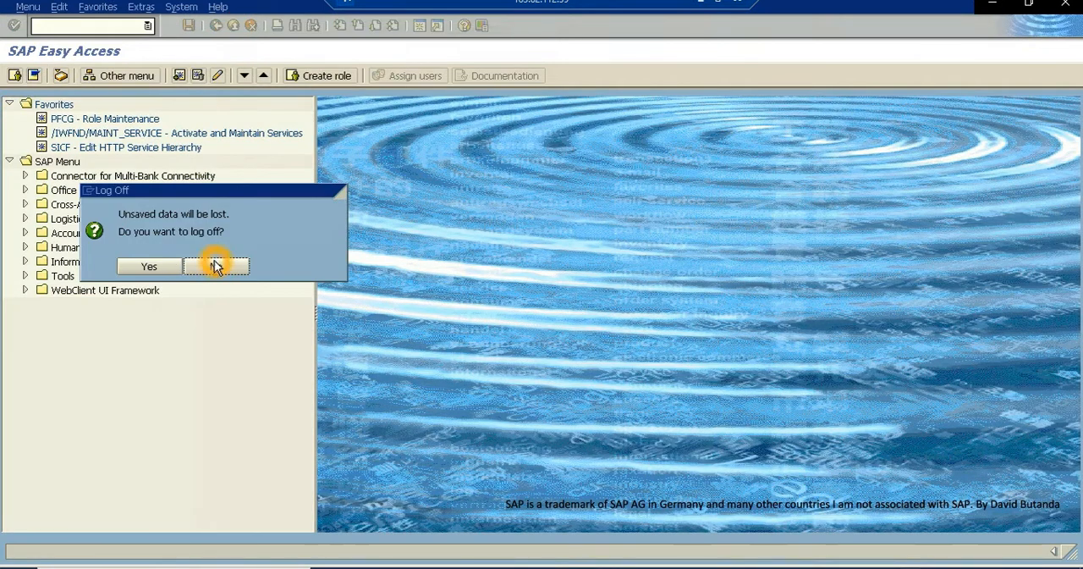
- Run transaction MD04 to display the current stock/requirements list for material Y-002 in plant ZDIB
{"action": "left_click", "coordinate": [71, 26]}
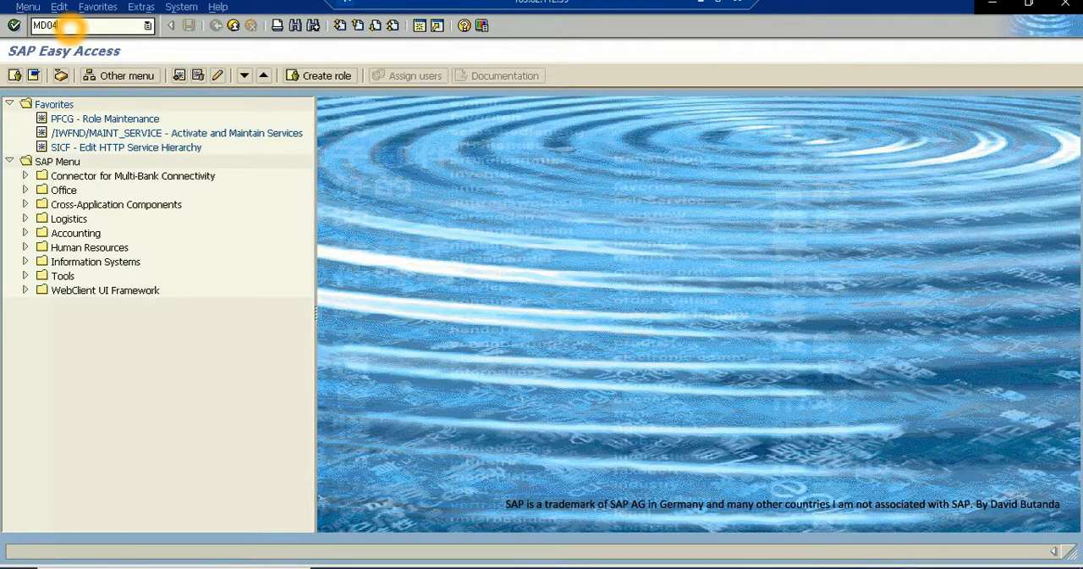
{"action": "type", "text": "MD04"}
{"action": "key", "text": "Return"}
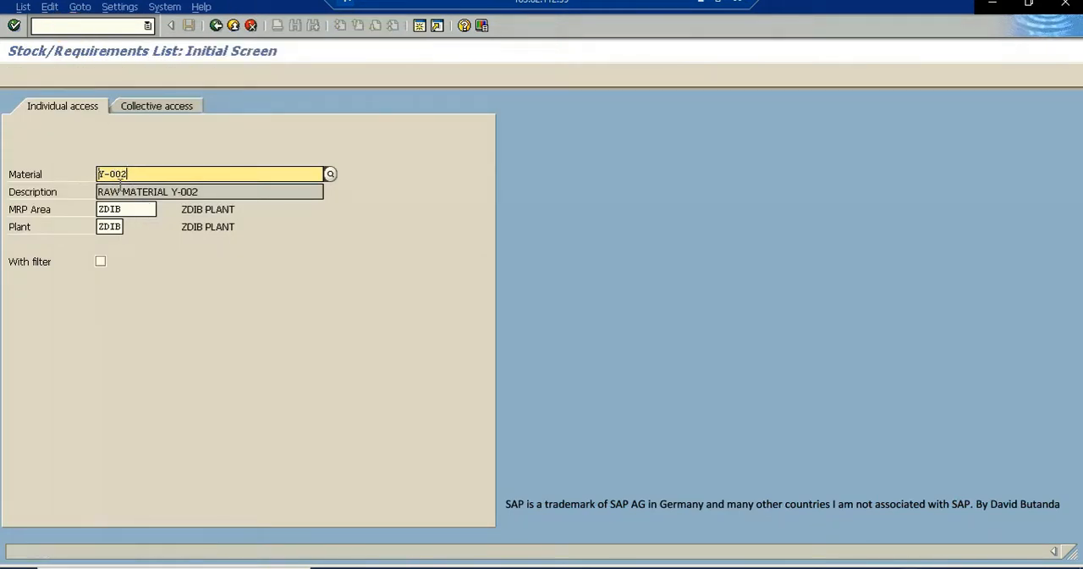
{"action": "left_click", "coordinate": [73, 178]}
{"action": "left_click", "coordinate": [14, 26]}
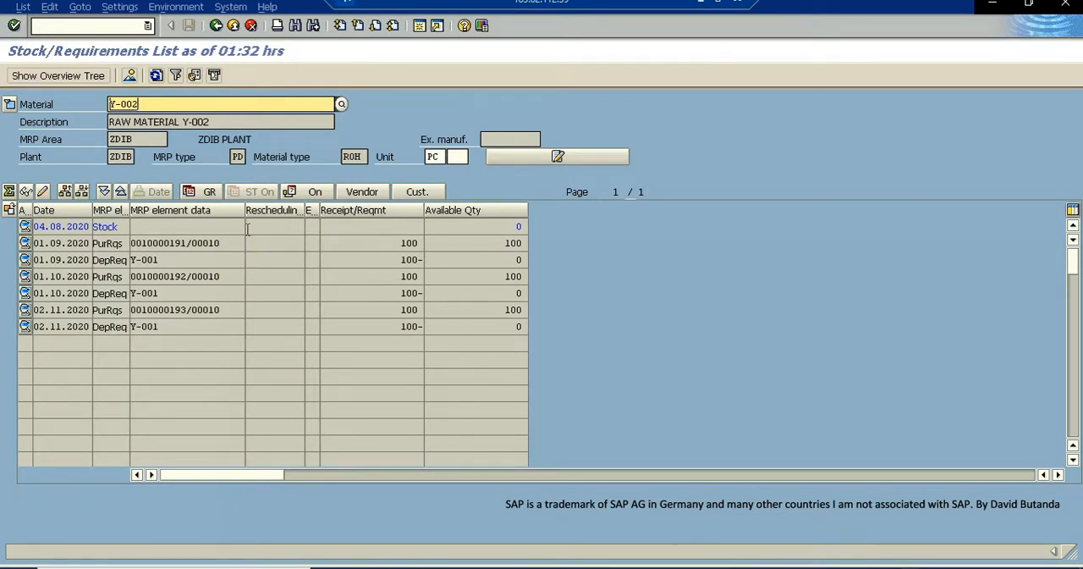
{"action": "left_click", "coordinate": [145, 243]}
{"action": "double_click", "coordinate": [165, 244]}
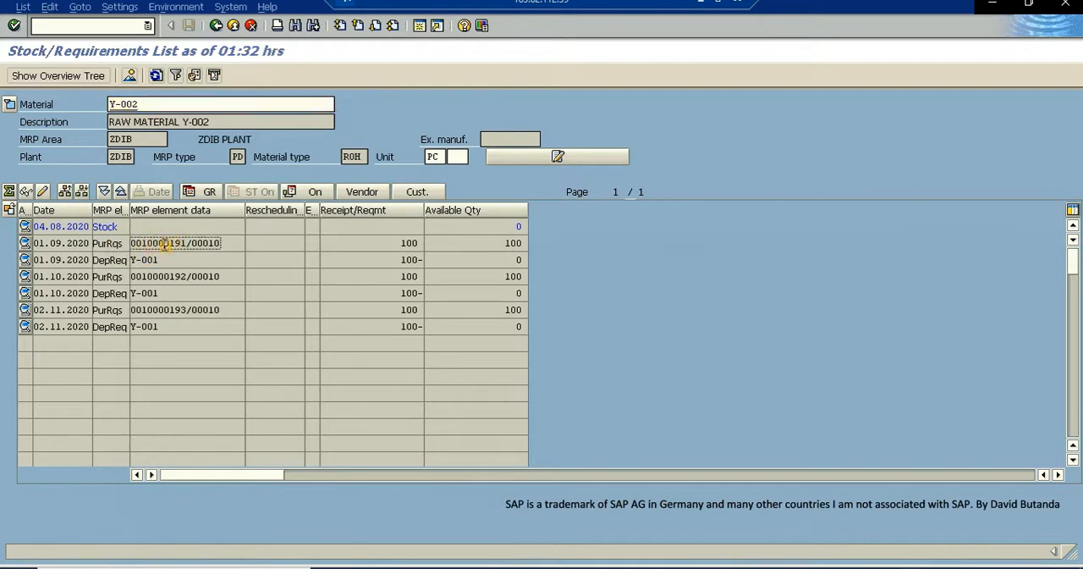
{"action": "left_click", "coordinate": [134, 327]}
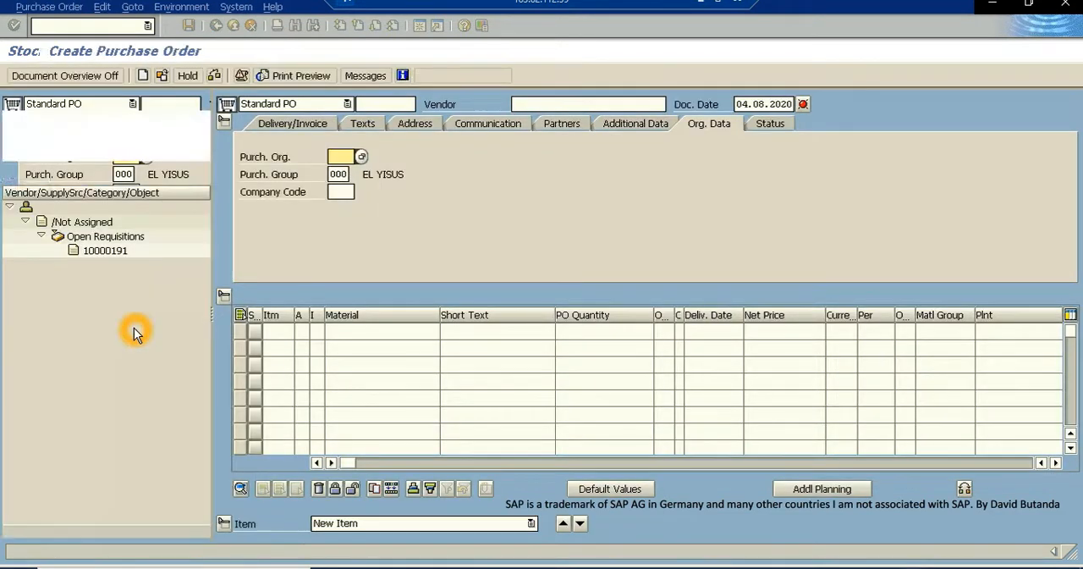
{"action": "left_click", "coordinate": [113, 250]}
{"action": "left_click", "coordinate": [113, 250]}
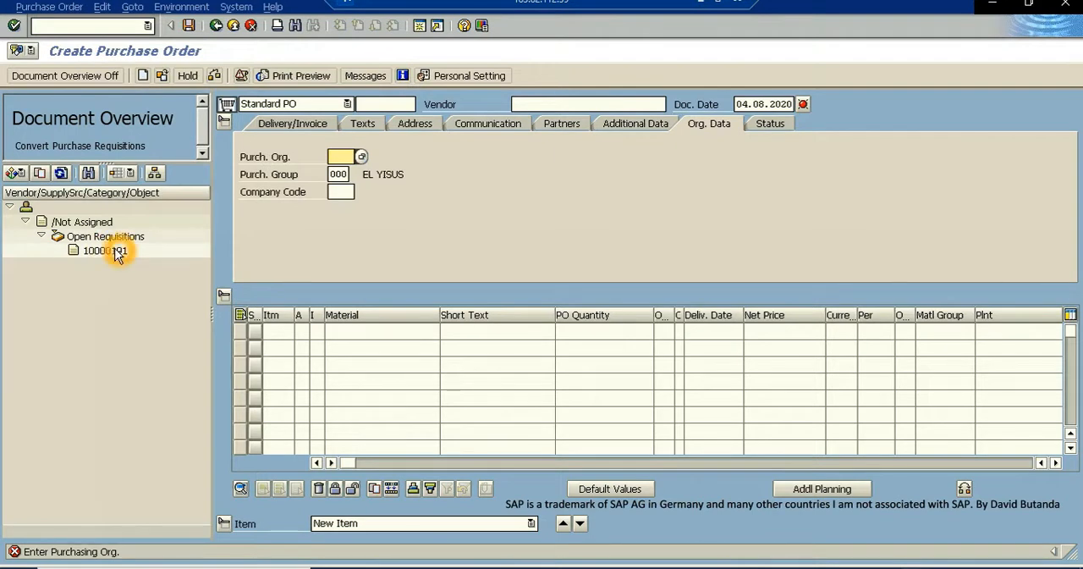
{"action": "left_click", "coordinate": [109, 251]}
{"action": "left_click", "coordinate": [107, 251]}
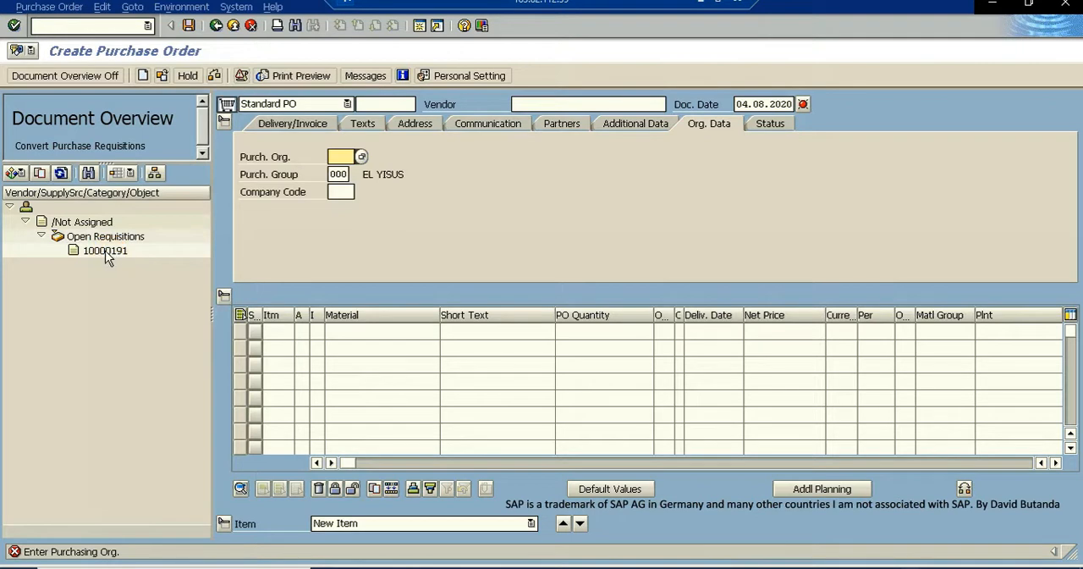
{"action": "left_click", "coordinate": [113, 253]}
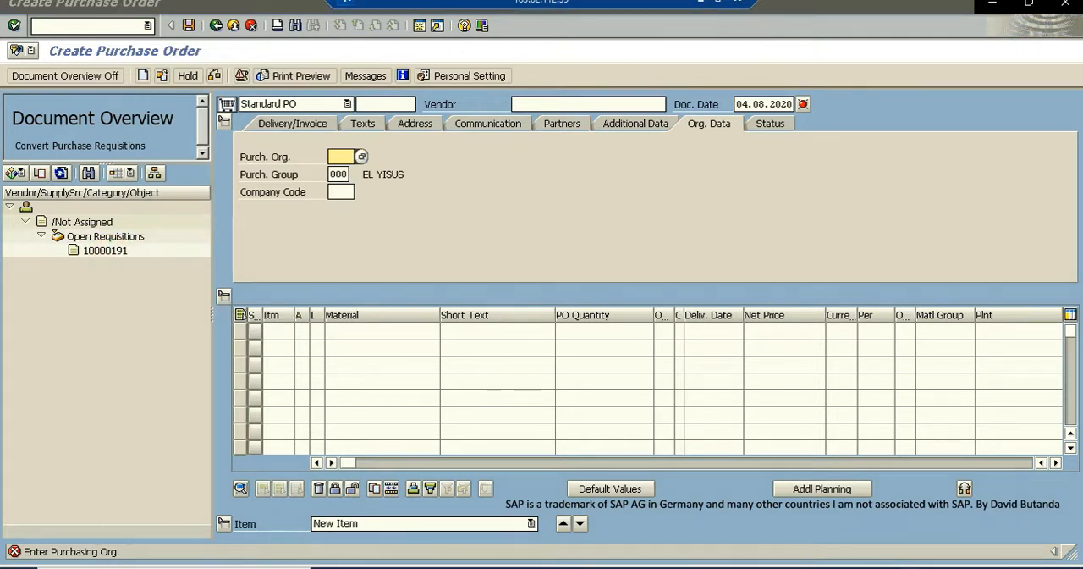
{"action": "left_click", "coordinate": [165, 416]}
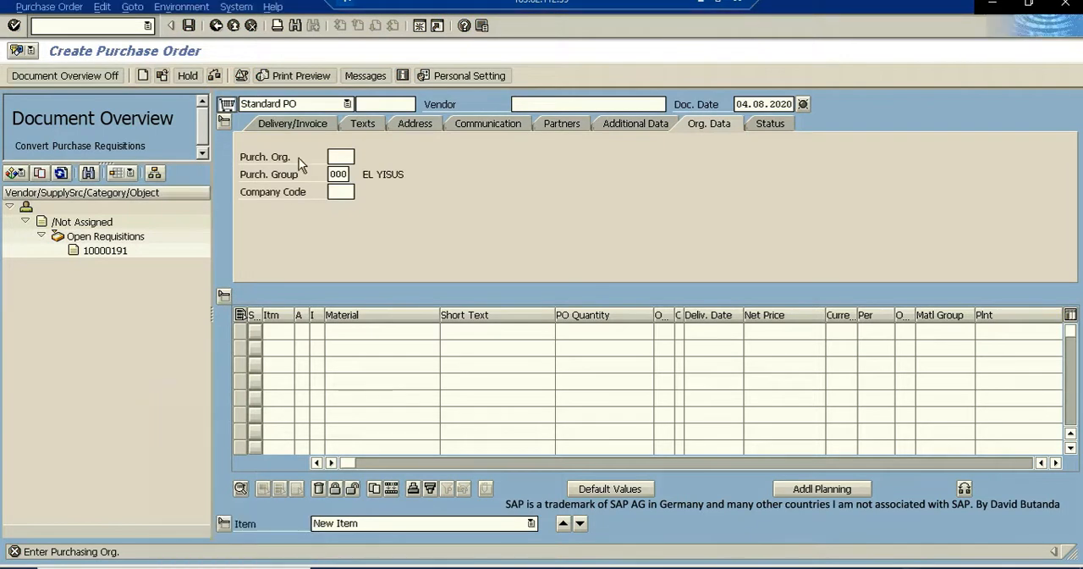
{"action": "left_click", "coordinate": [216, 27]}
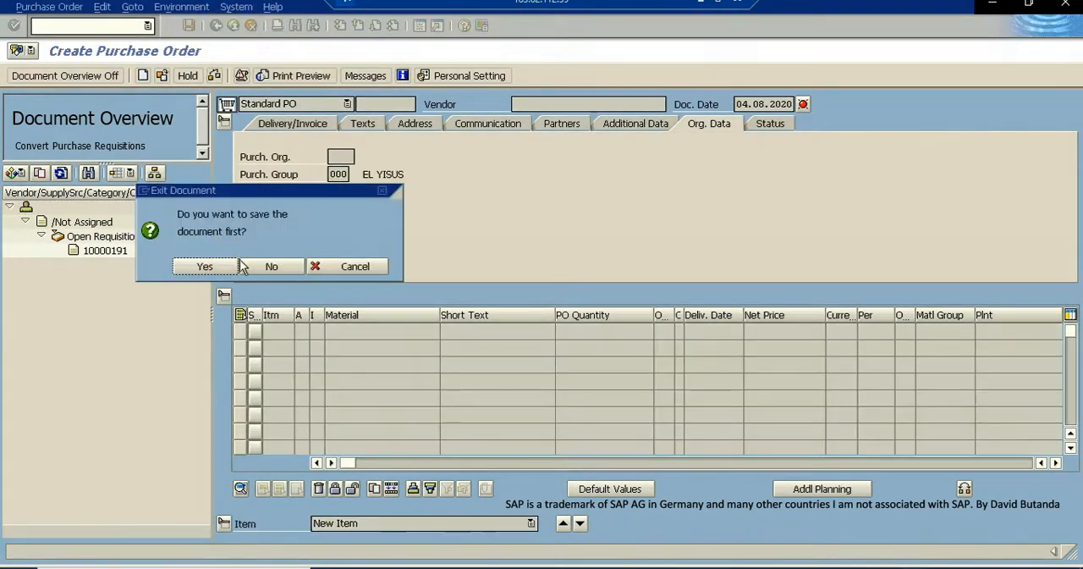
{"action": "left_click", "coordinate": [271, 266]}
- Convert the 01.09.2020 purchase requisition for Y-002 to a purchase order, adopting the open requisition as an order item
{"action": "left_click", "coordinate": [181, 243]}
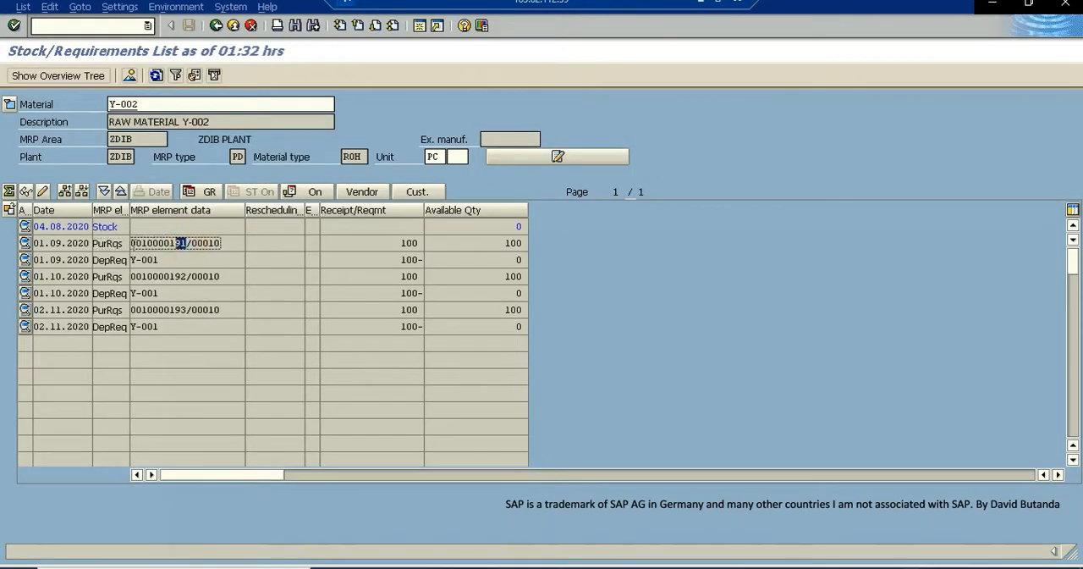
{"action": "double_click", "coordinate": [159, 243]}
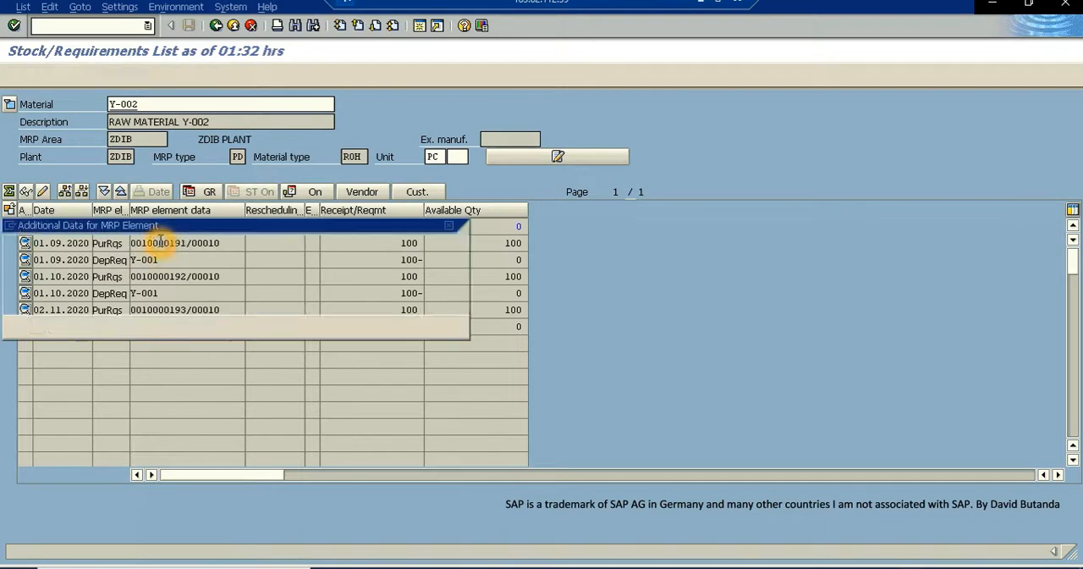
{"action": "left_click", "coordinate": [135, 328]}
{"action": "left_click", "coordinate": [102, 253]}
{"action": "left_click", "coordinate": [105, 252]}
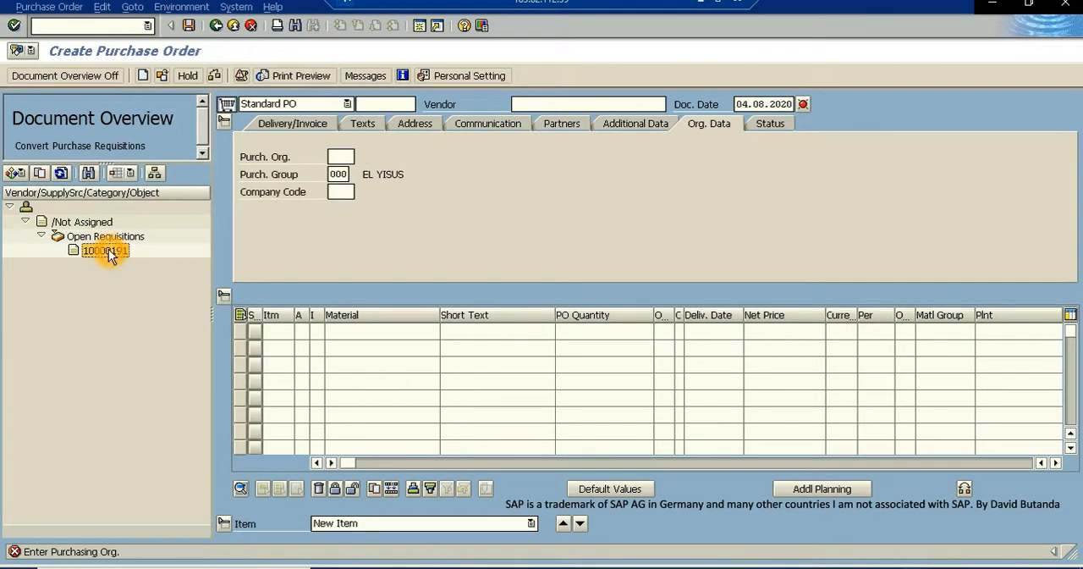
{"action": "left_click", "coordinate": [39, 174]}
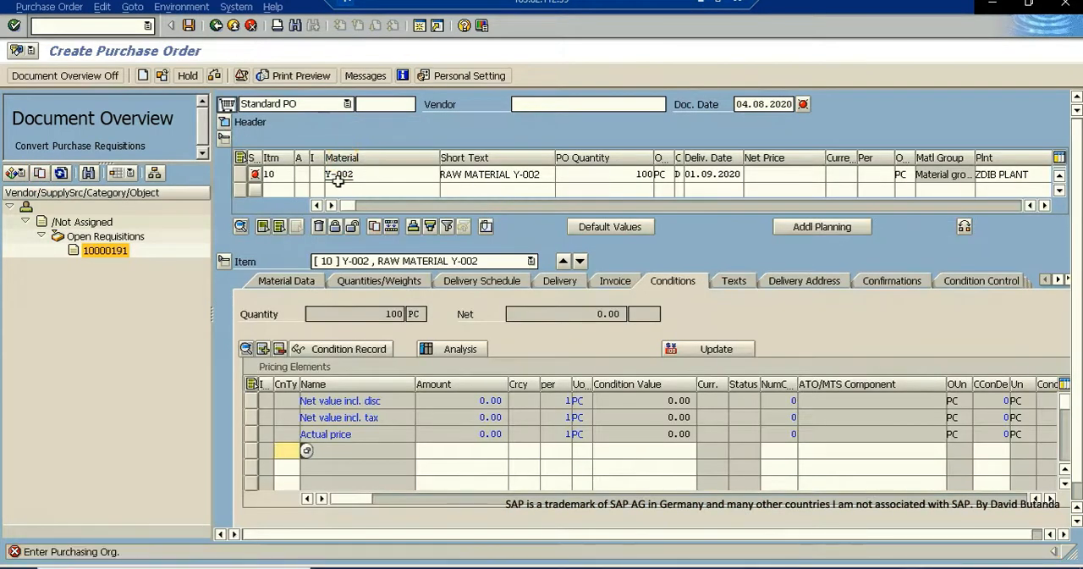
{"action": "left_click", "coordinate": [405, 192]}
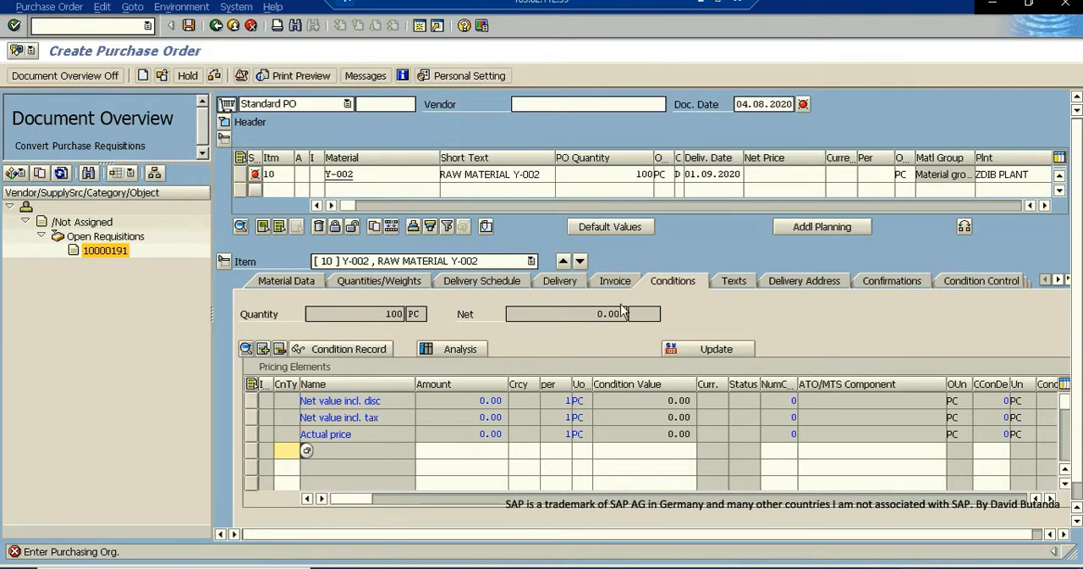
- Enter purchasing organization ZDIB in the purchase order header's organizational data and collapse the header
{"action": "left_click", "coordinate": [225, 123]}
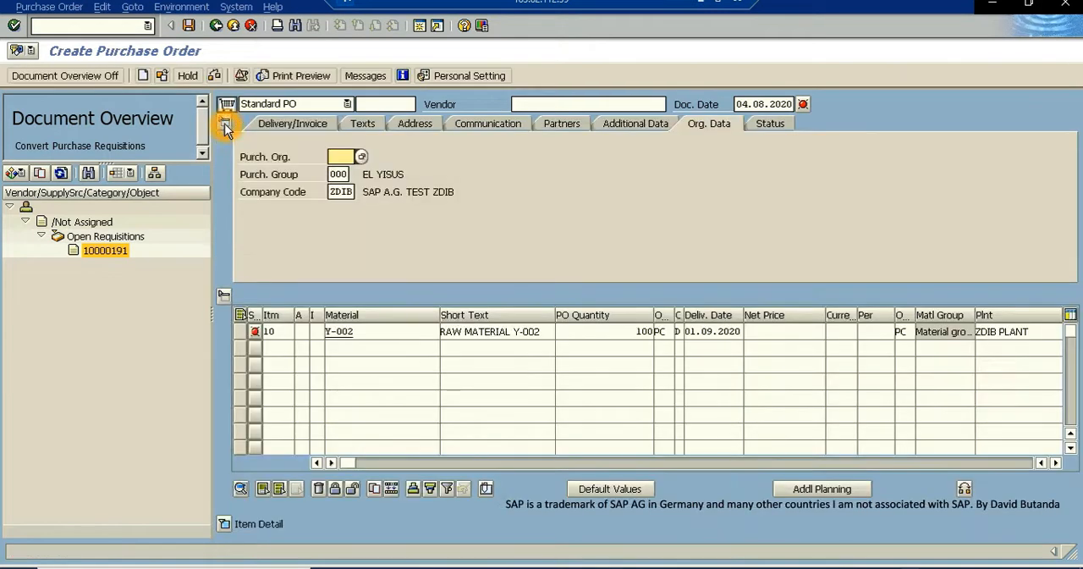
{"action": "left_click", "coordinate": [339, 159]}
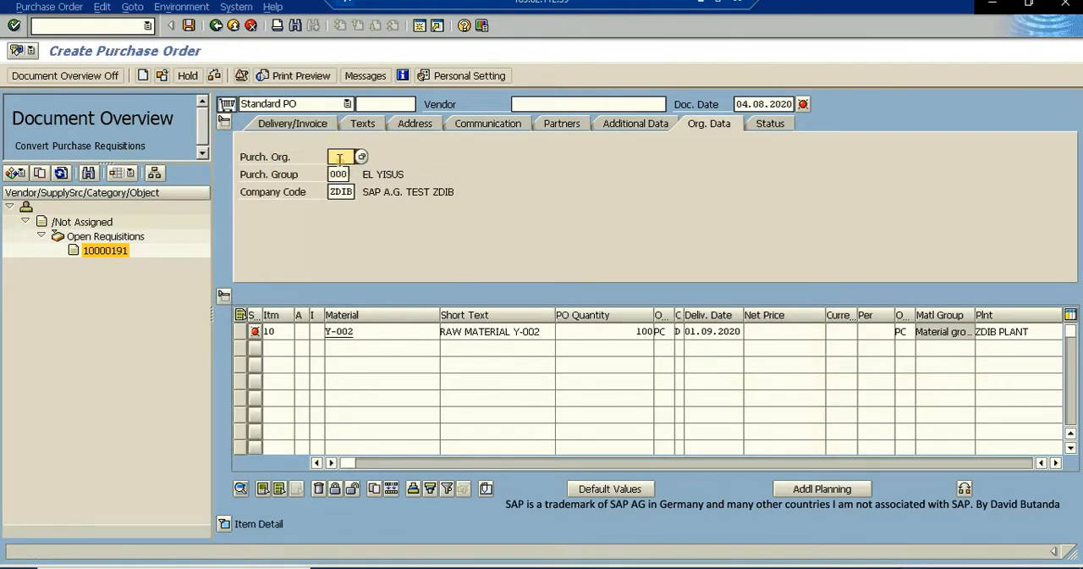
{"action": "type", "text": "ZDIB"}
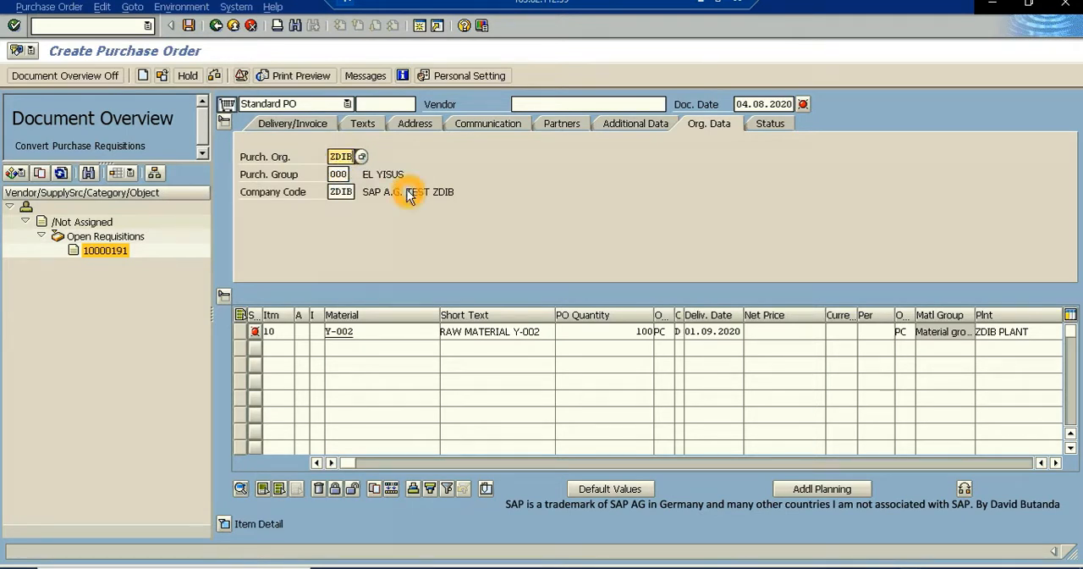
{"action": "left_click", "coordinate": [339, 175]}
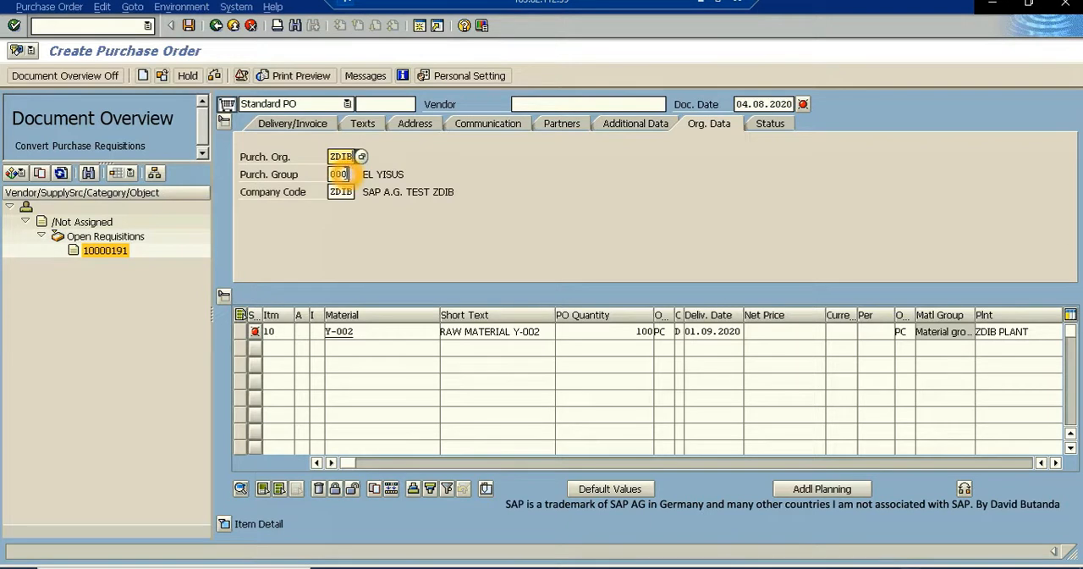
{"action": "left_click_drag", "start_coordinate": [319, 174], "coordinate": [304, 175]}
{"action": "left_click", "coordinate": [428, 174]}
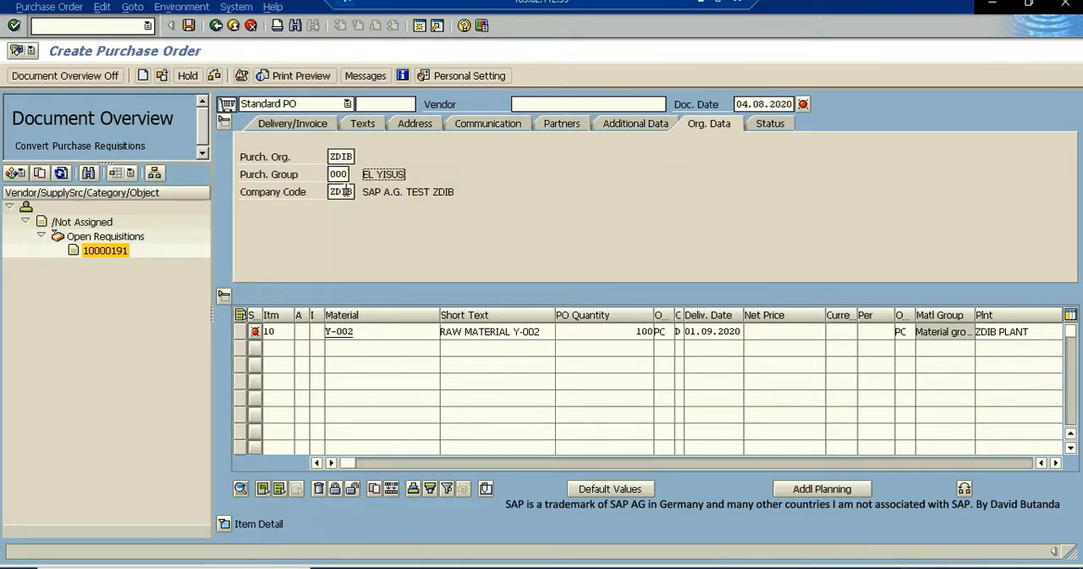
{"action": "left_click", "coordinate": [225, 124]}
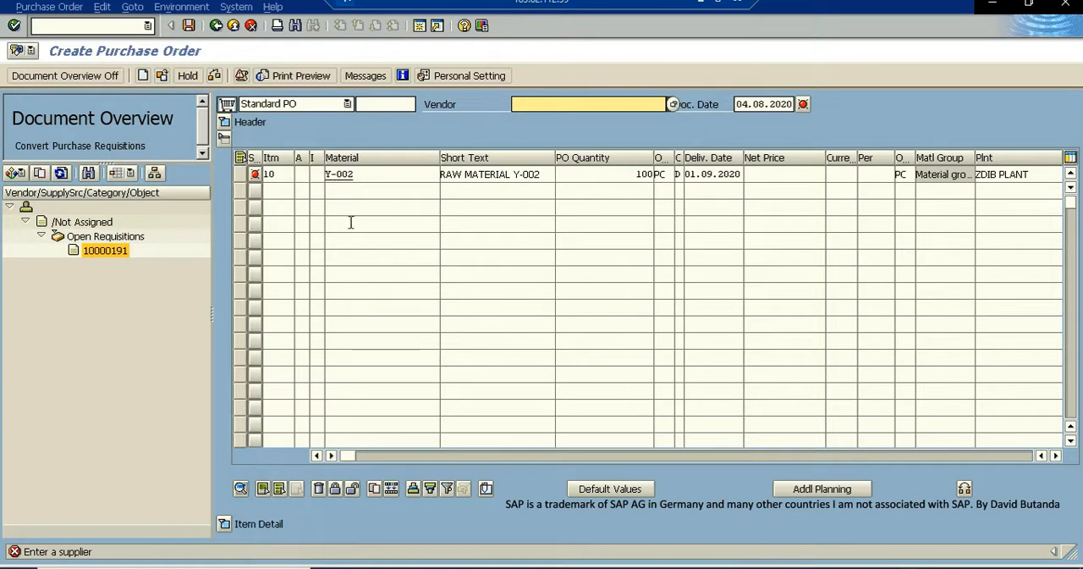
- Expand the item details and set the net price of item 10, Y-002, to 20 EUR
{"action": "left_click", "coordinate": [274, 525]}
{"action": "left_click", "coordinate": [268, 530]}
{"action": "left_click", "coordinate": [253, 527]}
{"action": "left_click", "coordinate": [249, 526]}
{"action": "left_click", "coordinate": [224, 525]}
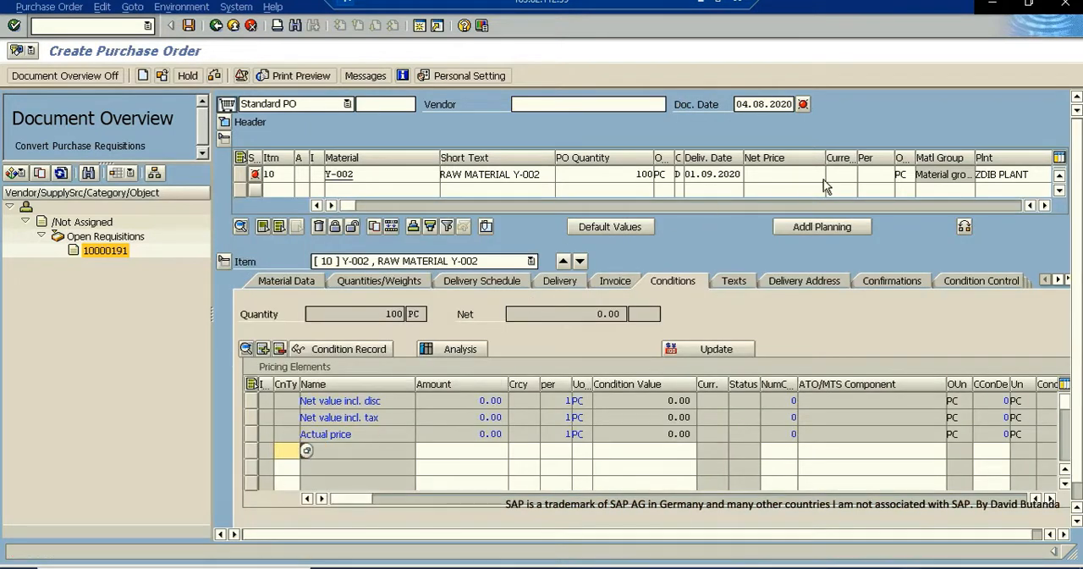
{"action": "left_click", "coordinate": [769, 173]}
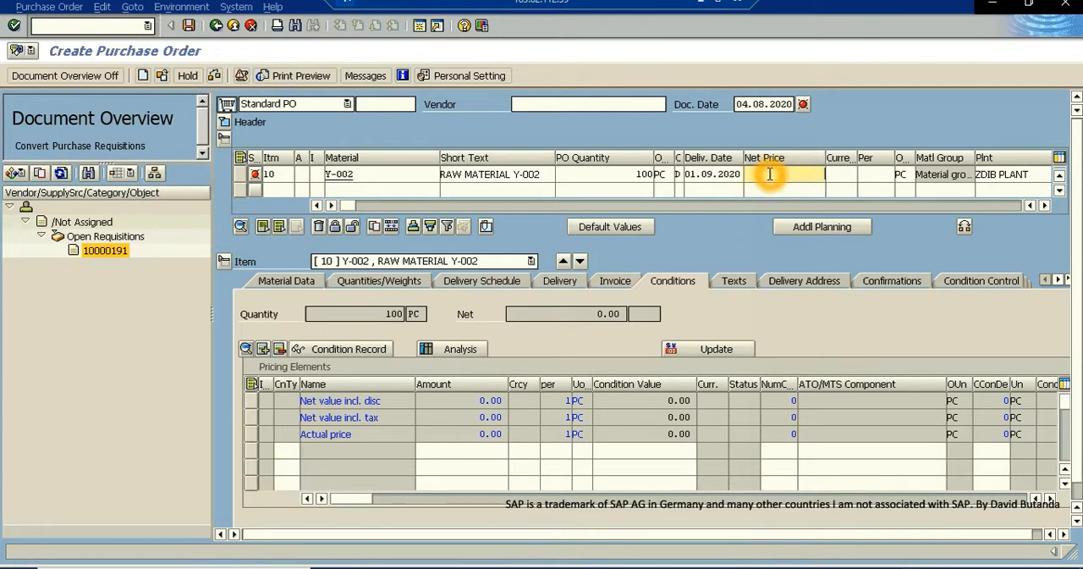
{"action": "type", "text": "20"}
{"action": "key", "text": "Return"}
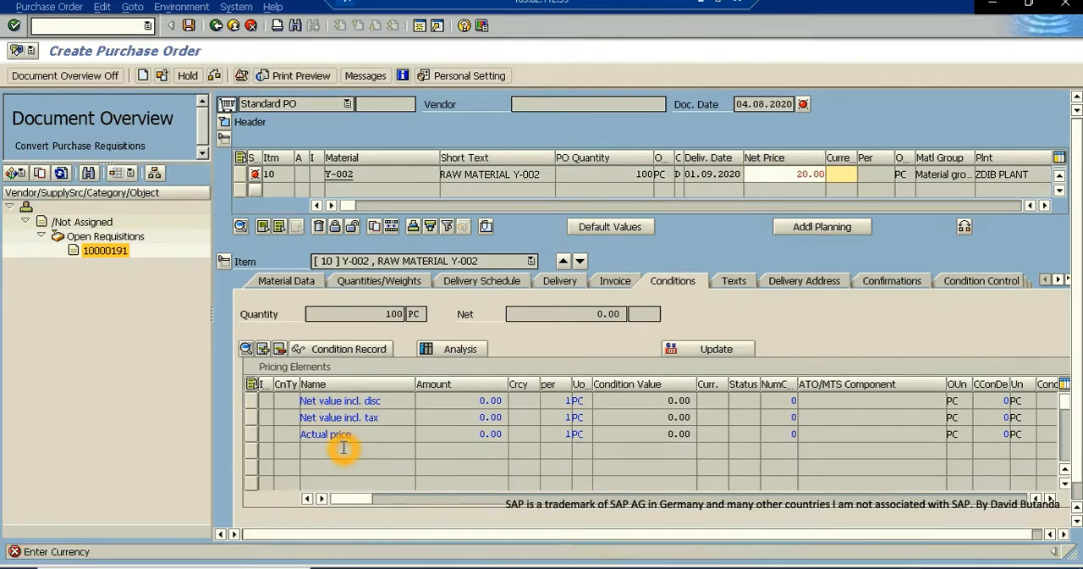
{"action": "left_click", "coordinate": [845, 174]}
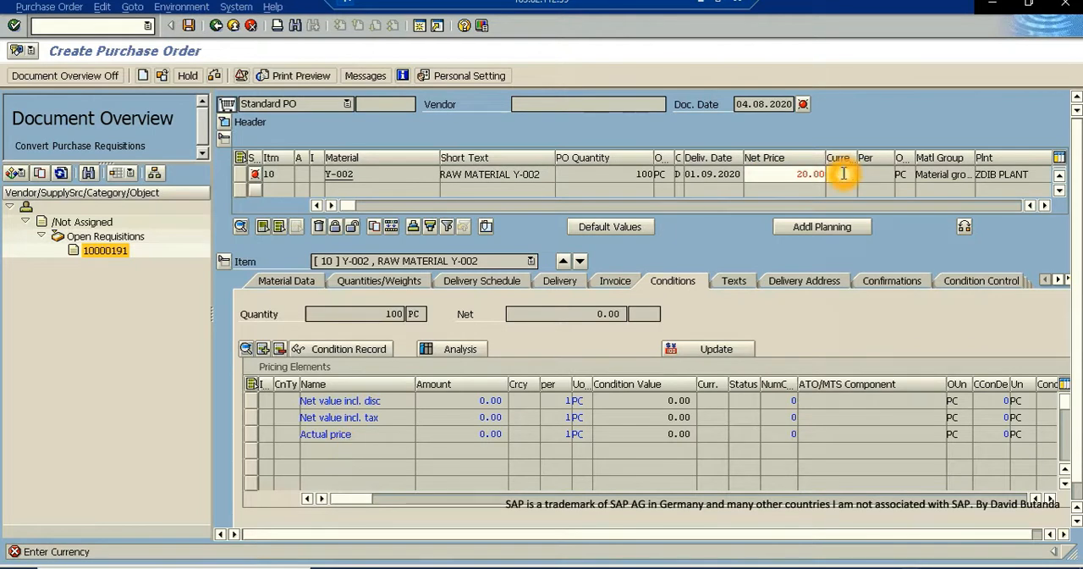
{"action": "type", "text": "EUR"}
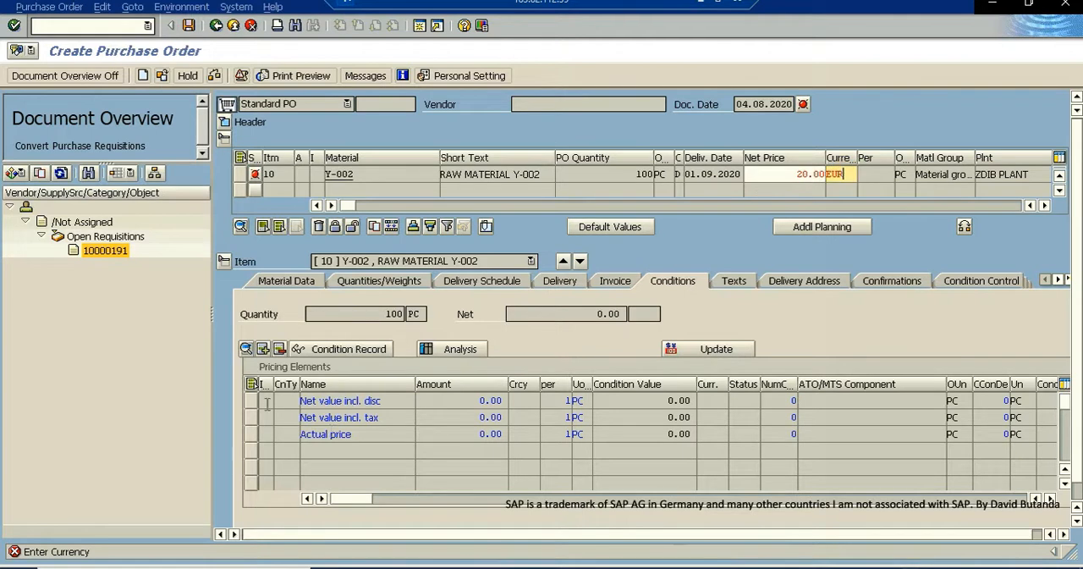
{"action": "key", "text": "Return"}
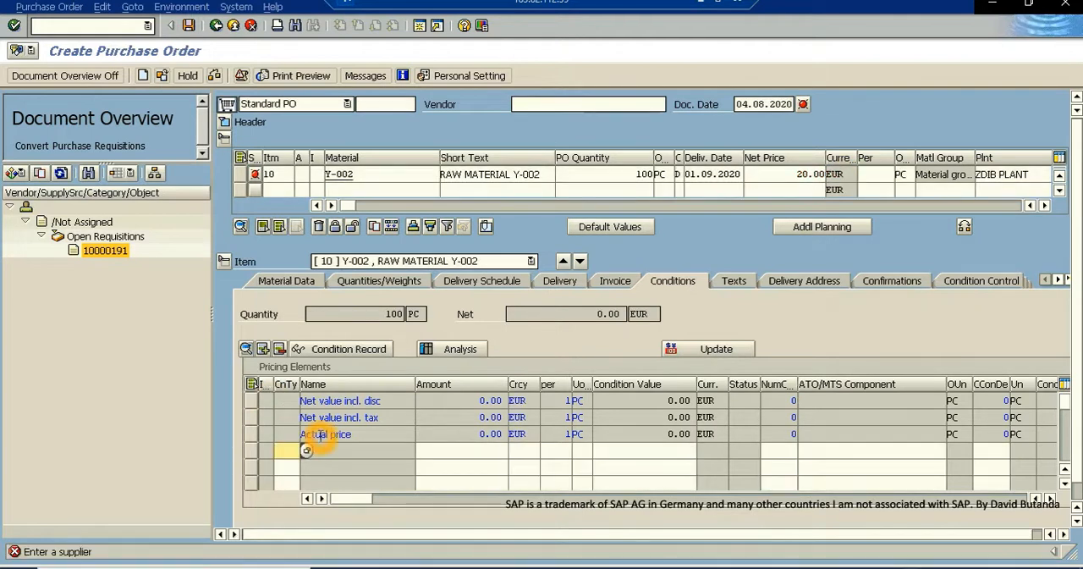
- Search the vendors for CORREA and assign MAQ CORREA to the purchase order
{"action": "left_click", "coordinate": [524, 105]}
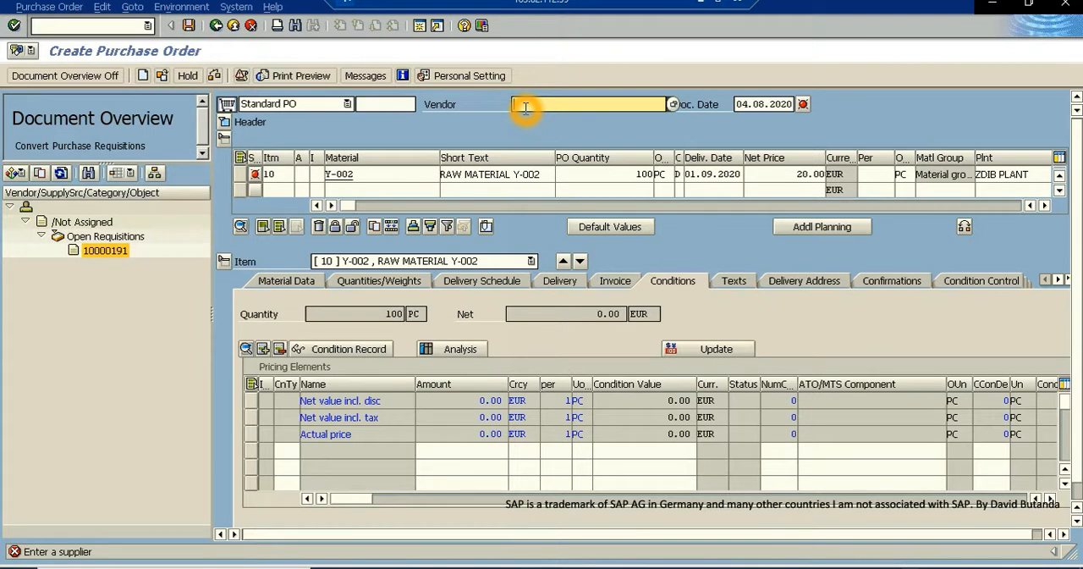
{"action": "type", "text": "CORREA"}
{"action": "key", "text": "Return"}
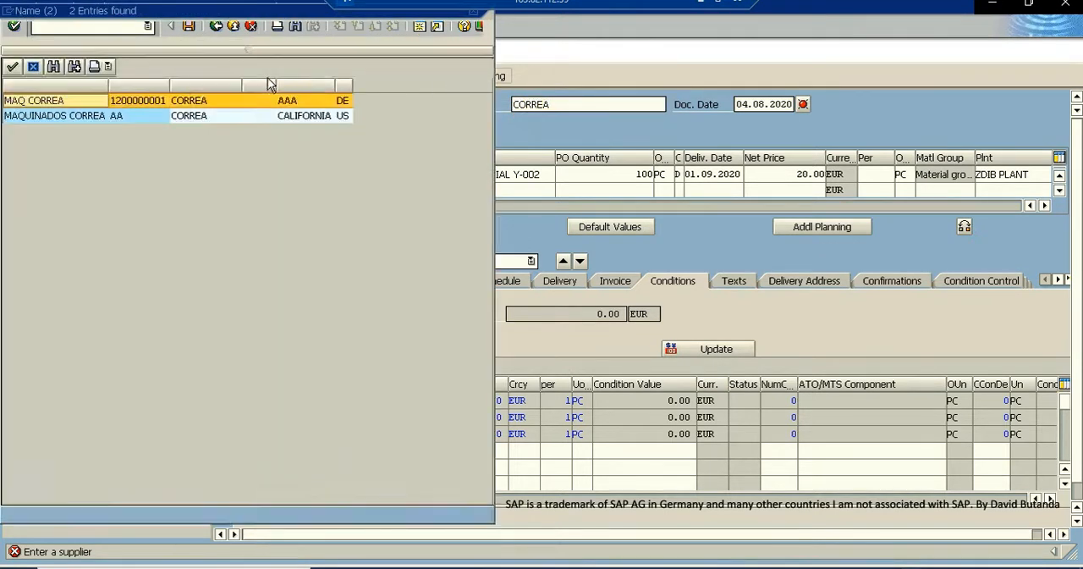
{"action": "double_click", "coordinate": [145, 102]}
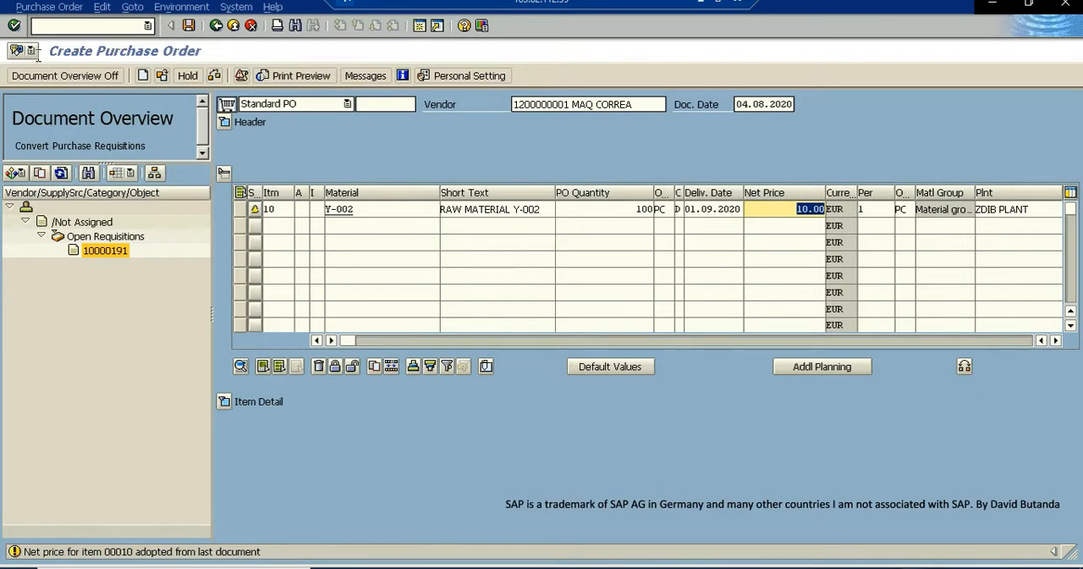
- Confirm the purchase order entries and save the standard purchase order
{"action": "left_click", "coordinate": [14, 25]}
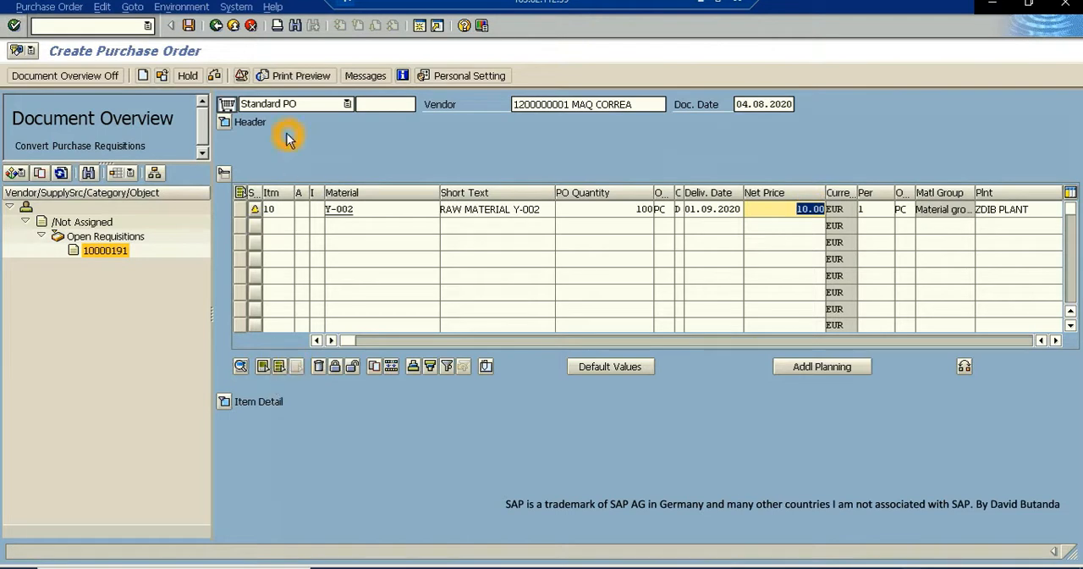
{"action": "left_click", "coordinate": [188, 25]}
{"action": "left_click", "coordinate": [372, 306]}
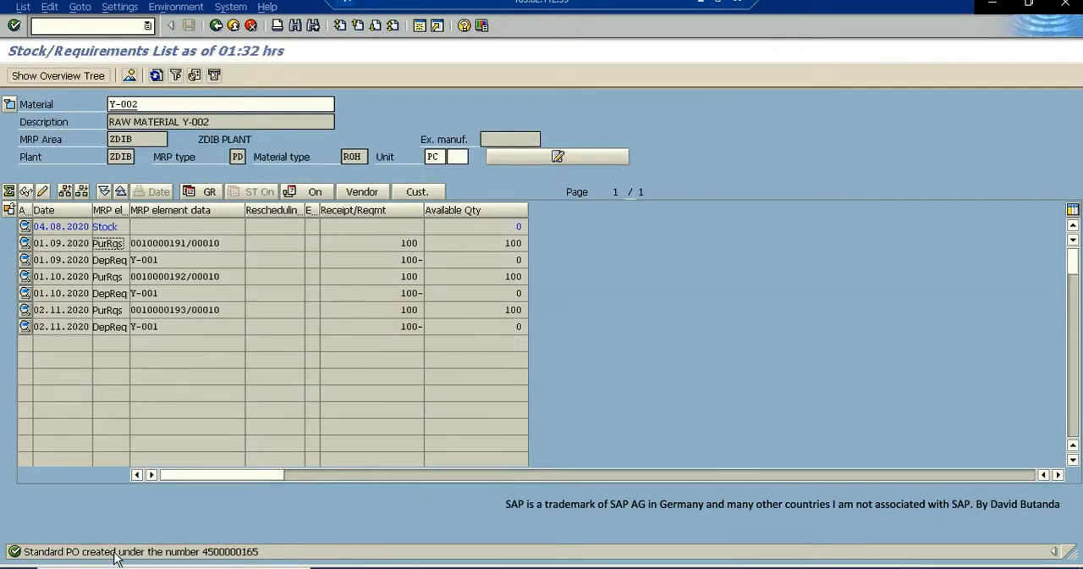
- Open the details of the order creation message, copy the new purchase order number and close the message
{"action": "double_click", "coordinate": [235, 554]}
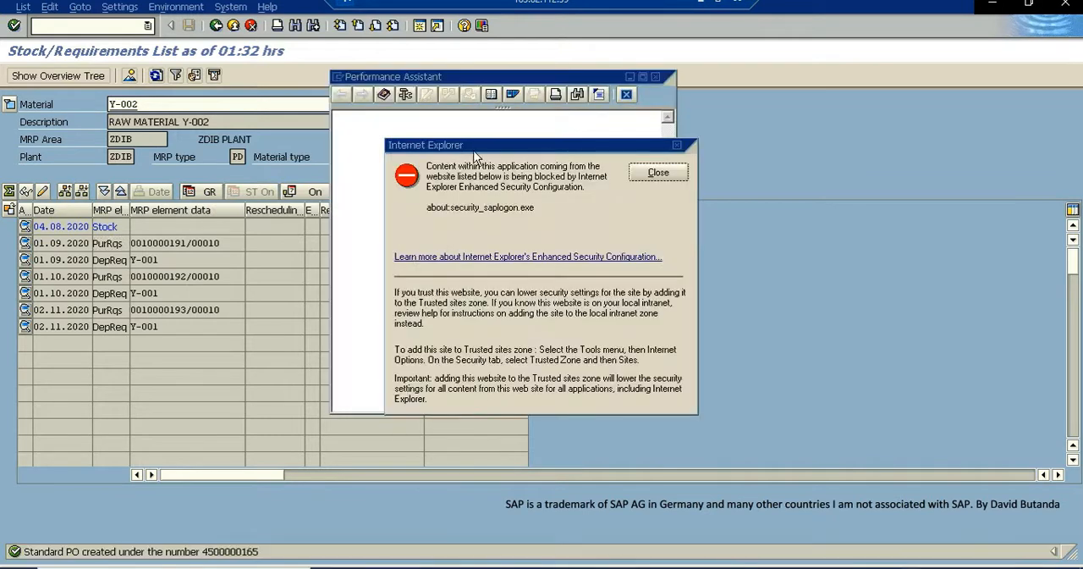
{"action": "left_click", "coordinate": [677, 146]}
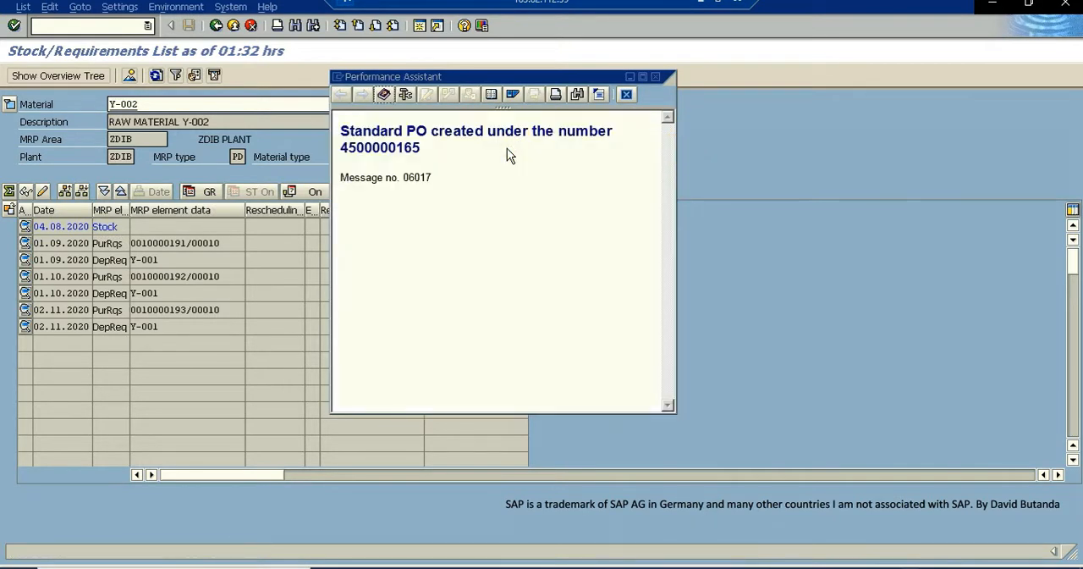
{"action": "left_click_drag", "start_coordinate": [424, 149], "coordinate": [344, 150]}
{"action": "right_click", "coordinate": [344, 152]}
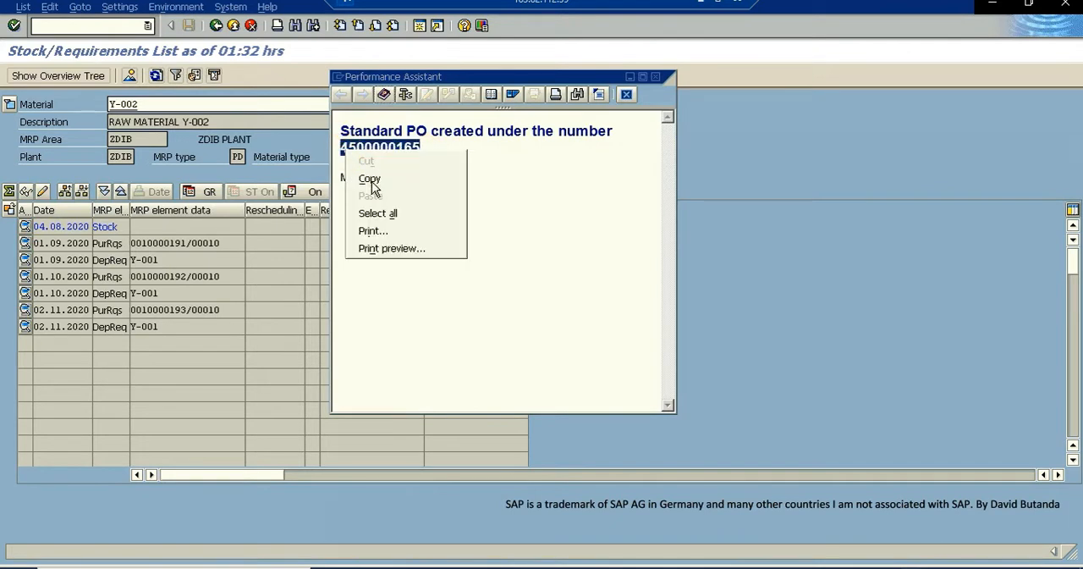
{"action": "left_click", "coordinate": [374, 179]}
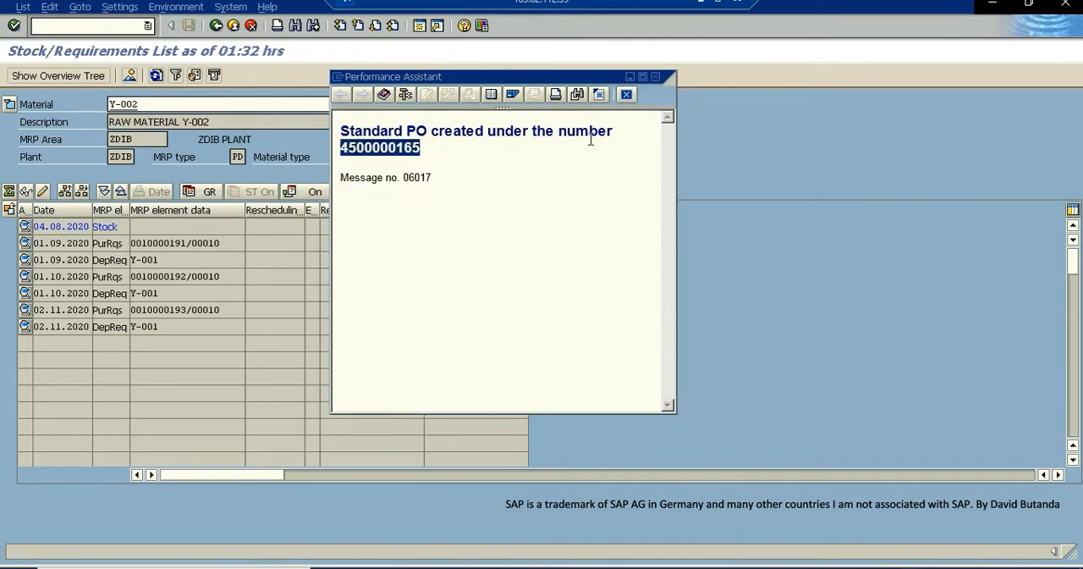
{"action": "left_click", "coordinate": [658, 77]}
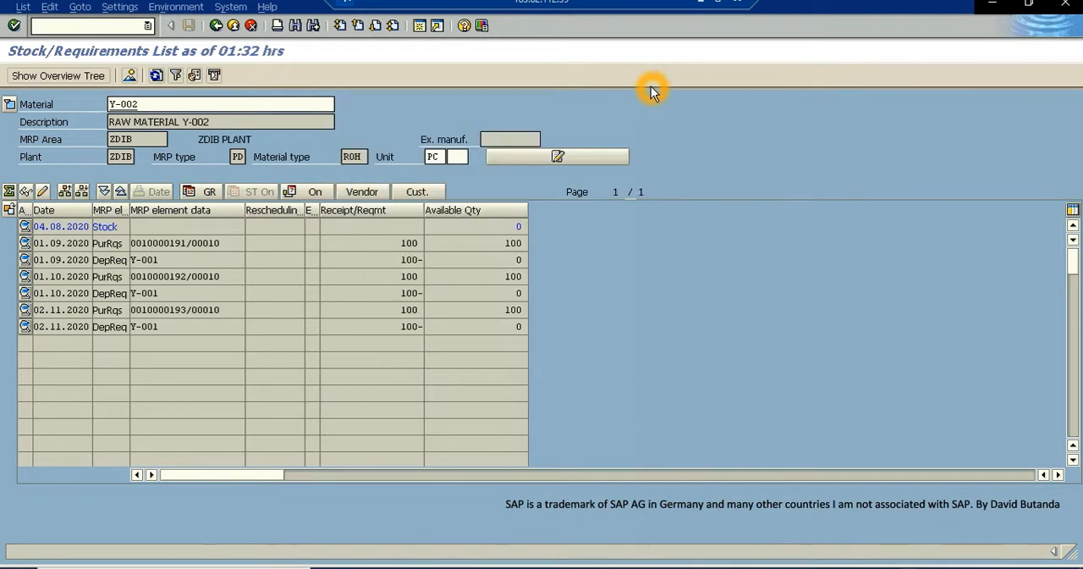
- Refresh the stock/requirements list for material Y-002 in plant ZDIB
{"action": "left_click", "coordinate": [287, 340]}
{"action": "left_click", "coordinate": [48, 141]}
{"action": "left_click", "coordinate": [155, 76]}
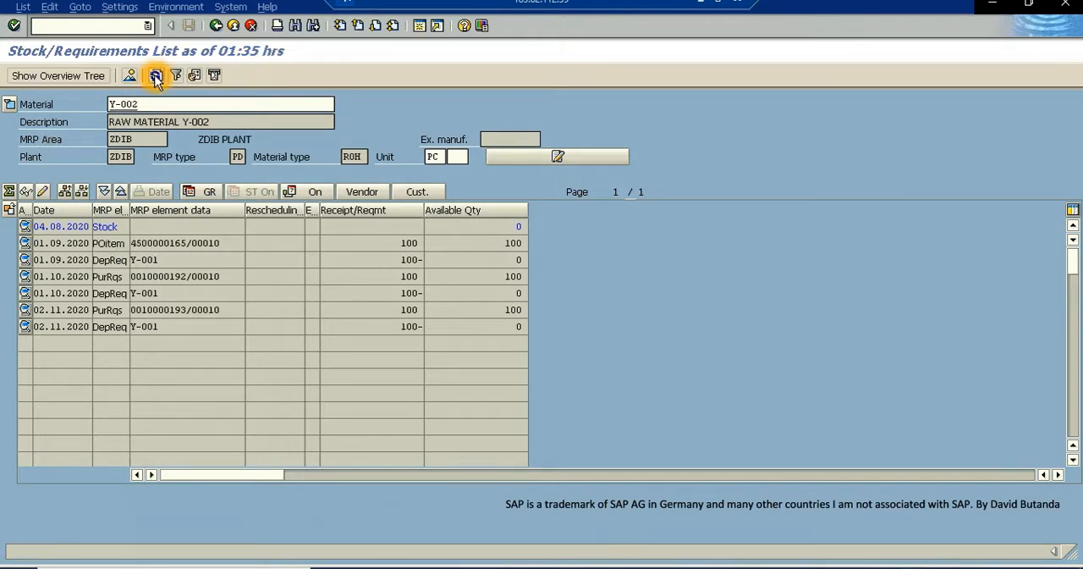
- Examine the purchase order item dated 01.09.2020 in the stock/requirements list of Y-002
{"action": "left_click", "coordinate": [100, 244]}
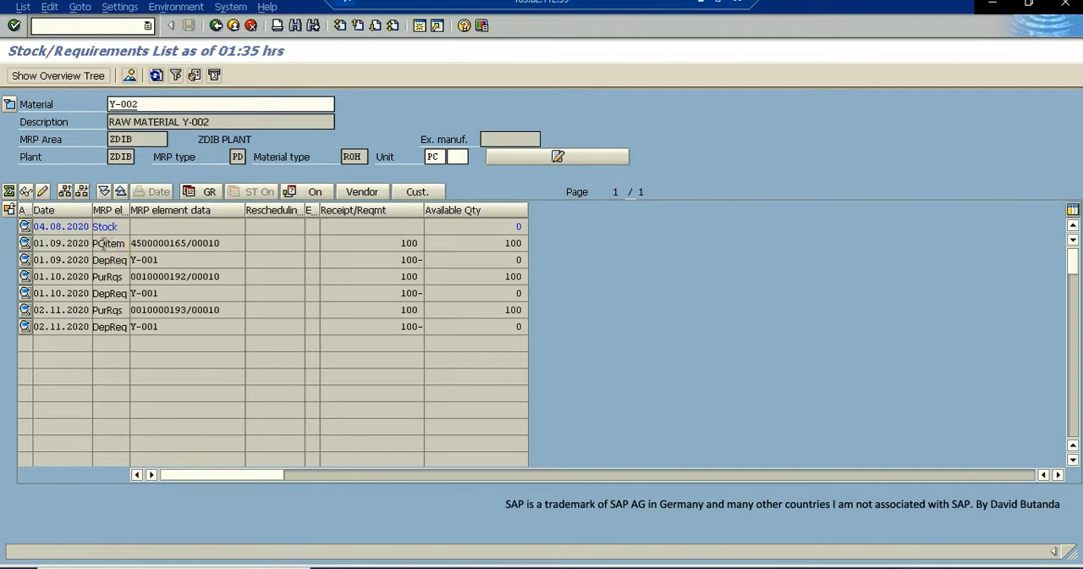
{"action": "left_click", "coordinate": [118, 245]}
{"action": "left_click", "coordinate": [109, 245]}
{"action": "left_click", "coordinate": [119, 245]}
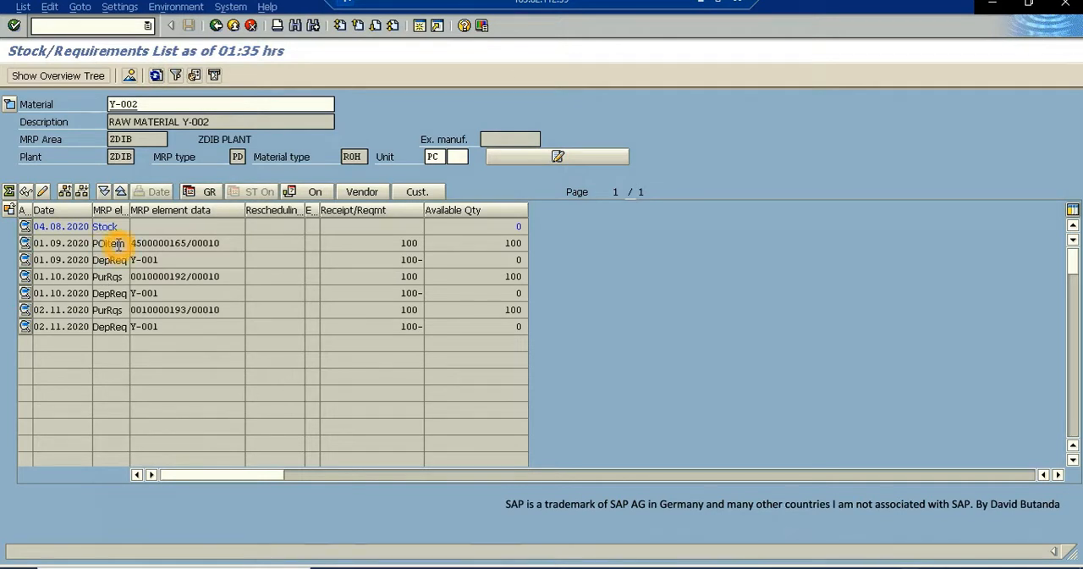
{"action": "left_click", "coordinate": [116, 243]}
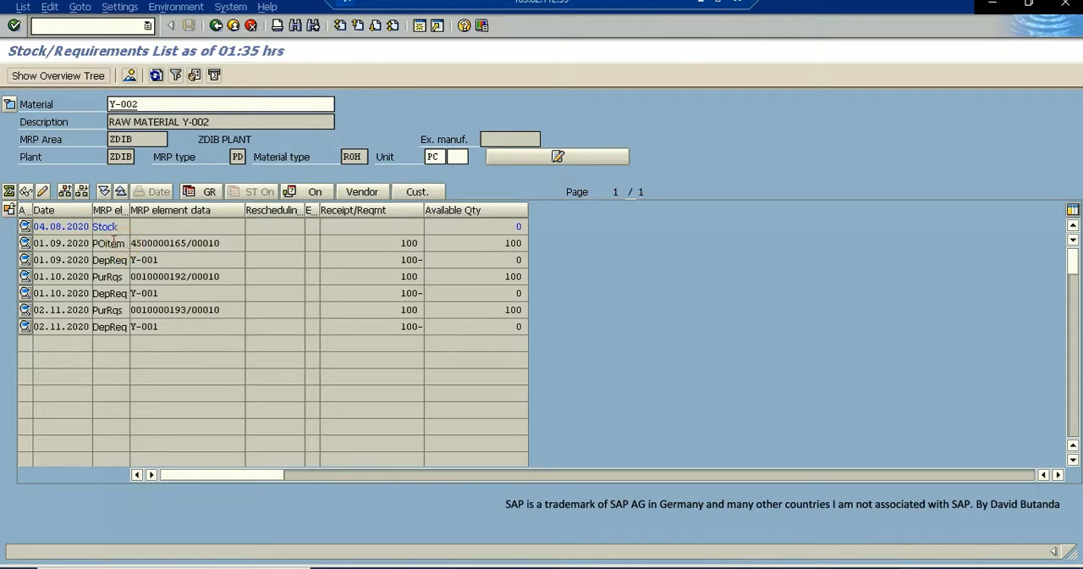
{"action": "left_click", "coordinate": [119, 242]}
{"action": "left_click", "coordinate": [142, 243]}
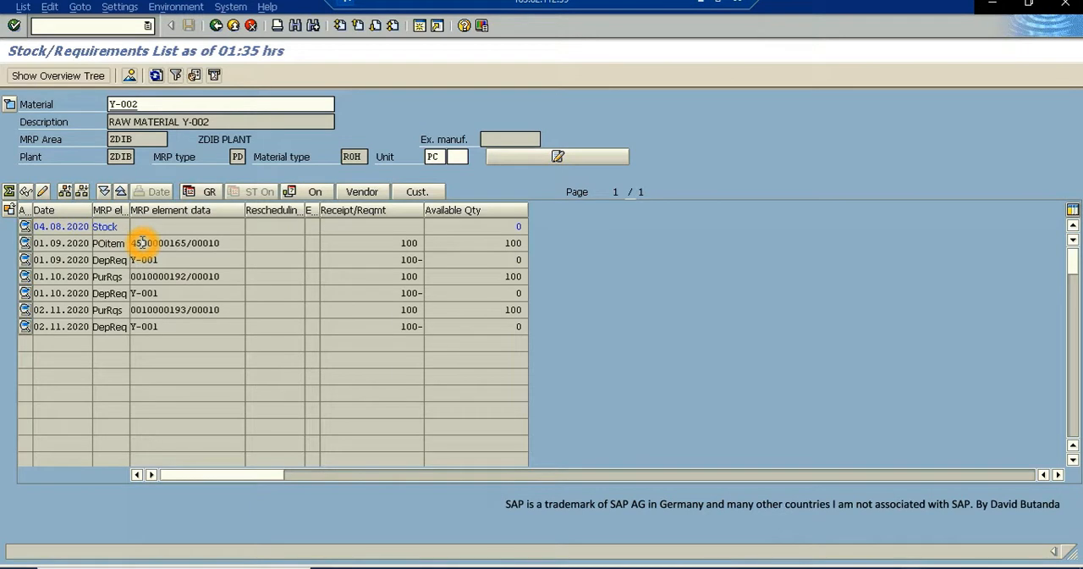
{"action": "left_click", "coordinate": [186, 243]}
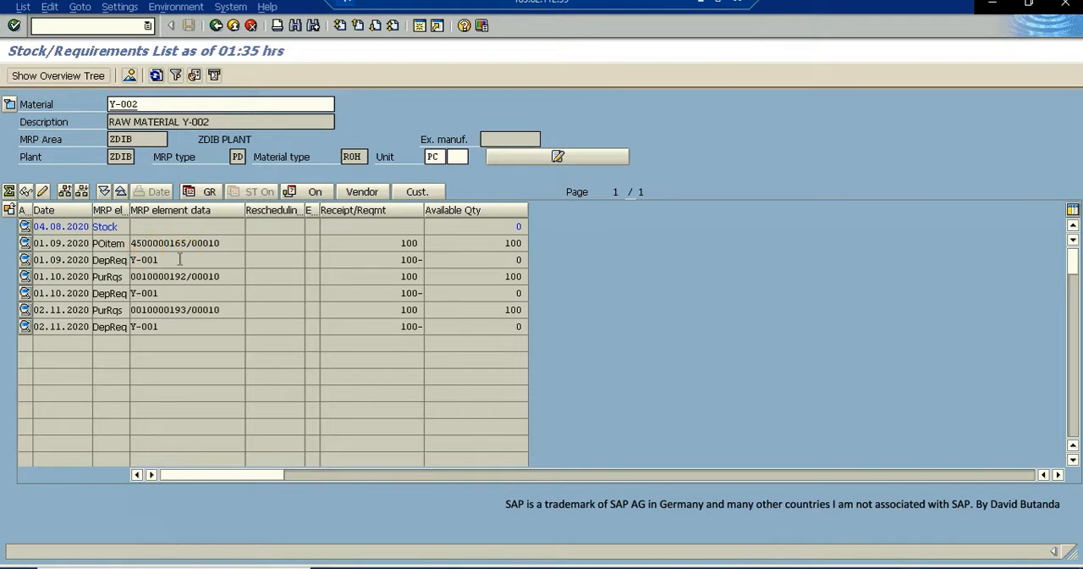
{"action": "left_click", "coordinate": [182, 243]}
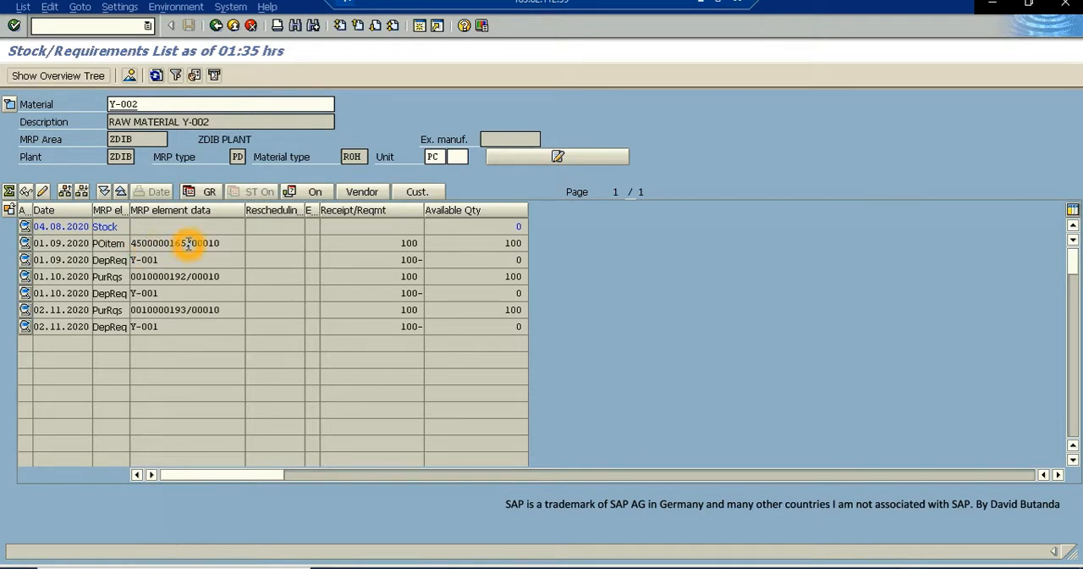
- Copy the purchase order number from the POitem line and check the available quantity on the stock line of Y-002
{"action": "left_click", "coordinate": [189, 245]}
{"action": "left_click_drag", "start_coordinate": [188, 244], "coordinate": [125, 253]}
{"action": "right_click", "coordinate": [159, 248]}
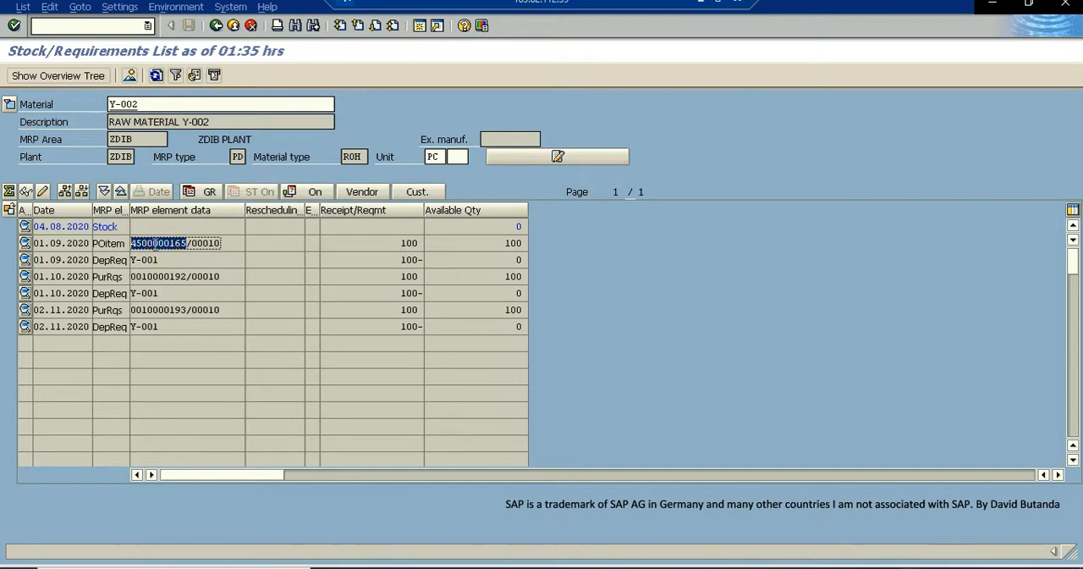
{"action": "right_click", "coordinate": [157, 244]}
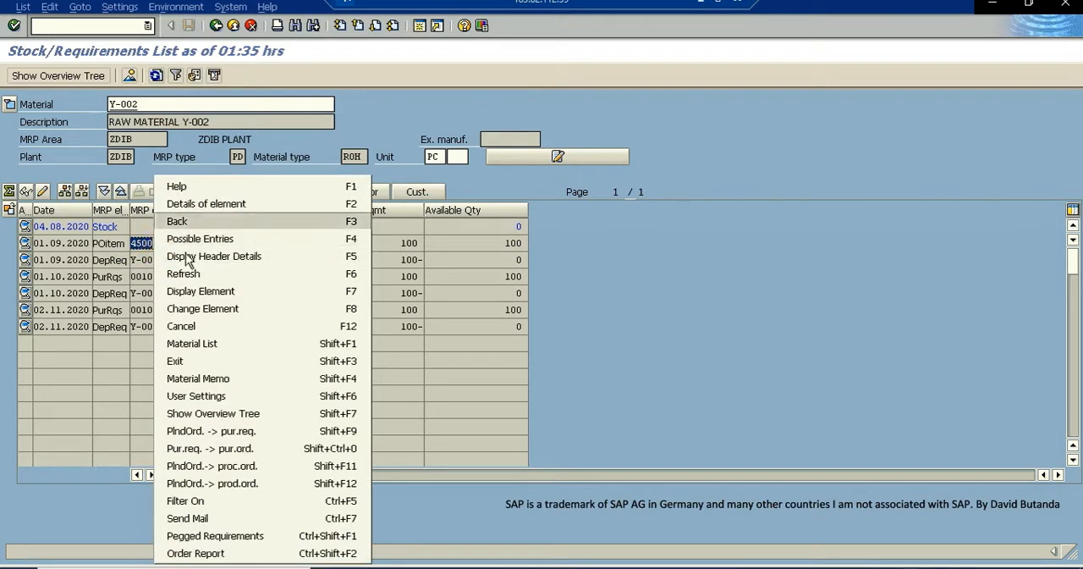
{"action": "left_click", "coordinate": [147, 229]}
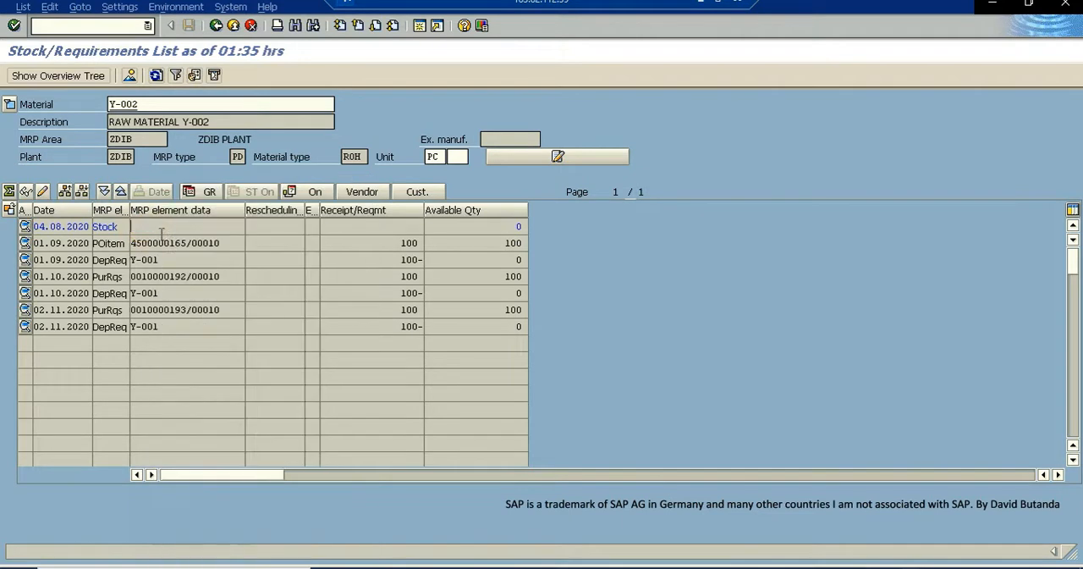
{"action": "left_click_drag", "start_coordinate": [187, 245], "coordinate": [170, 245]}
{"action": "left_click_drag", "start_coordinate": [102, 250], "coordinate": [183, 244]}
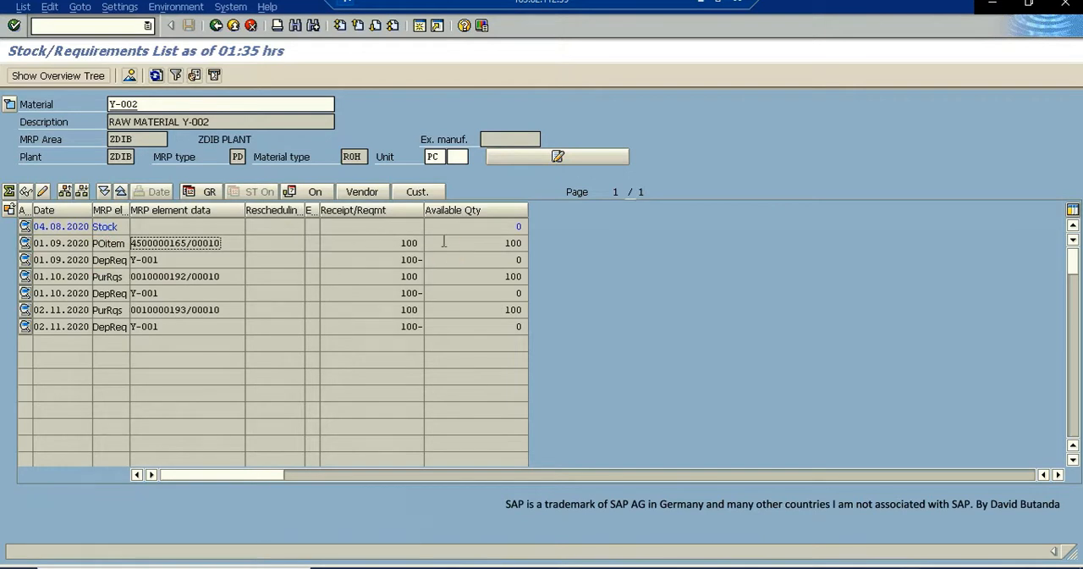
{"action": "left_click", "coordinate": [519, 226]}
{"action": "left_click_drag", "start_coordinate": [526, 227], "coordinate": [517, 230]}
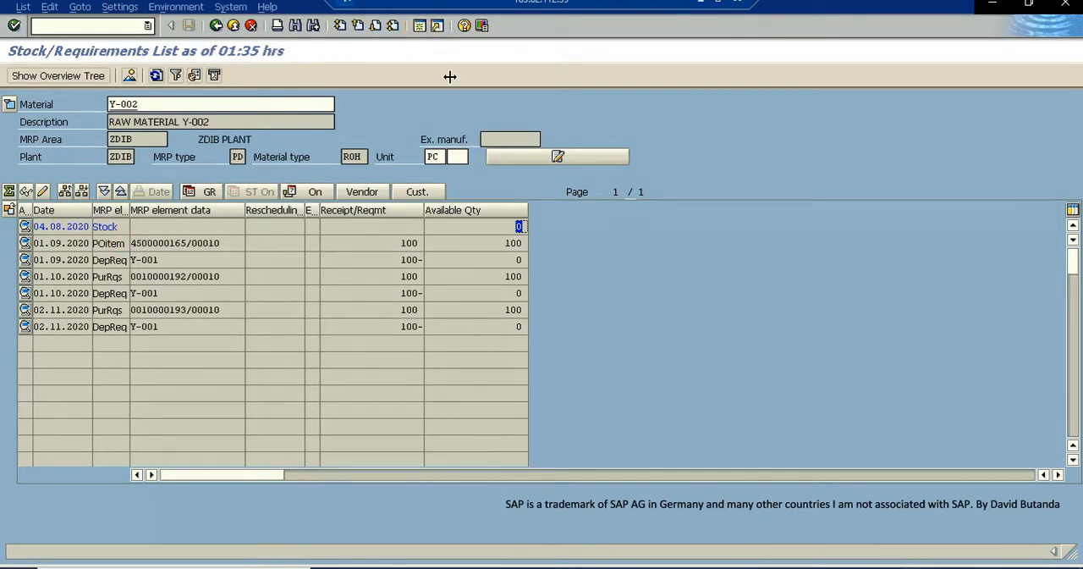
- Open a new session and start the goods movement transaction MIGO
{"action": "left_click", "coordinate": [423, 28]}
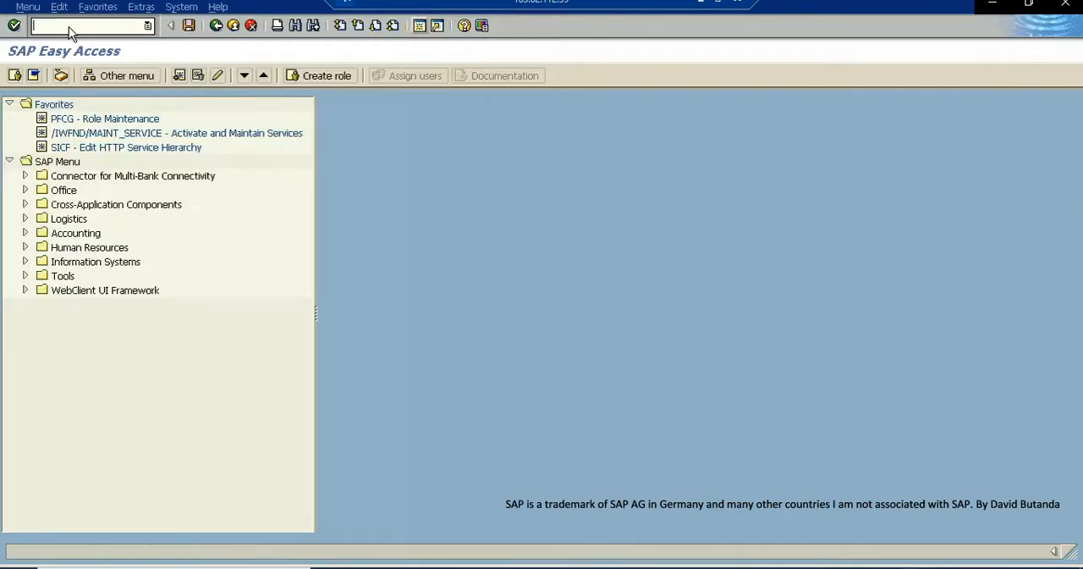
{"action": "left_click", "coordinate": [69, 26]}
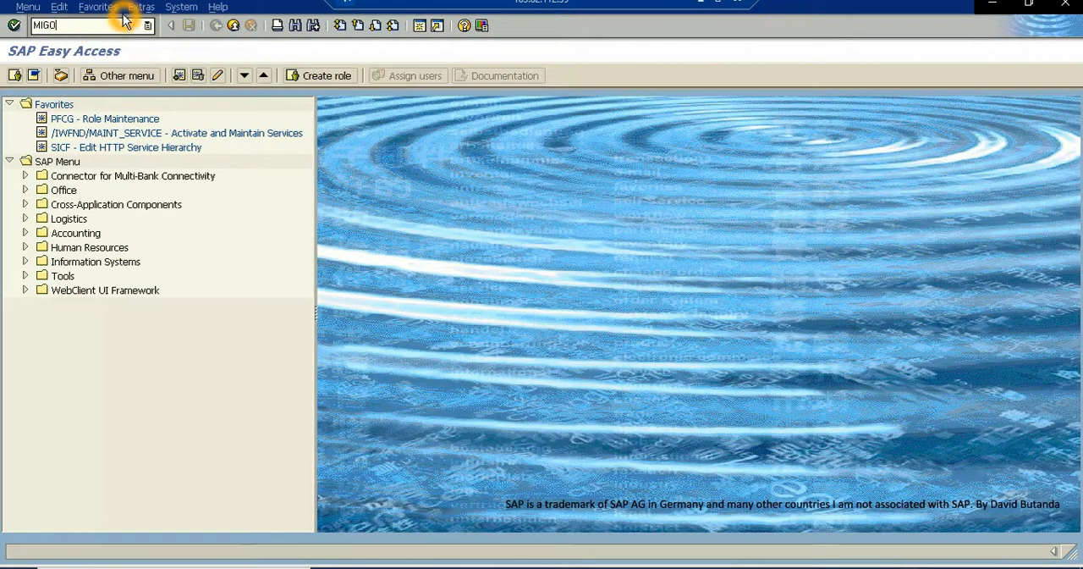
{"action": "left_click", "coordinate": [14, 26]}
{"action": "left_click", "coordinate": [73, 31]}
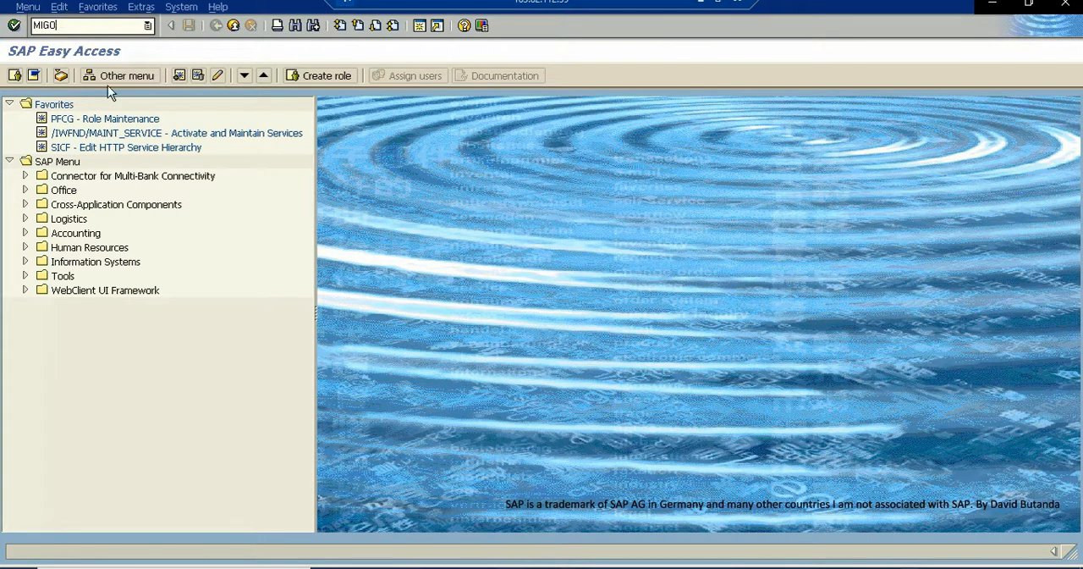
{"action": "key", "text": "Return"}
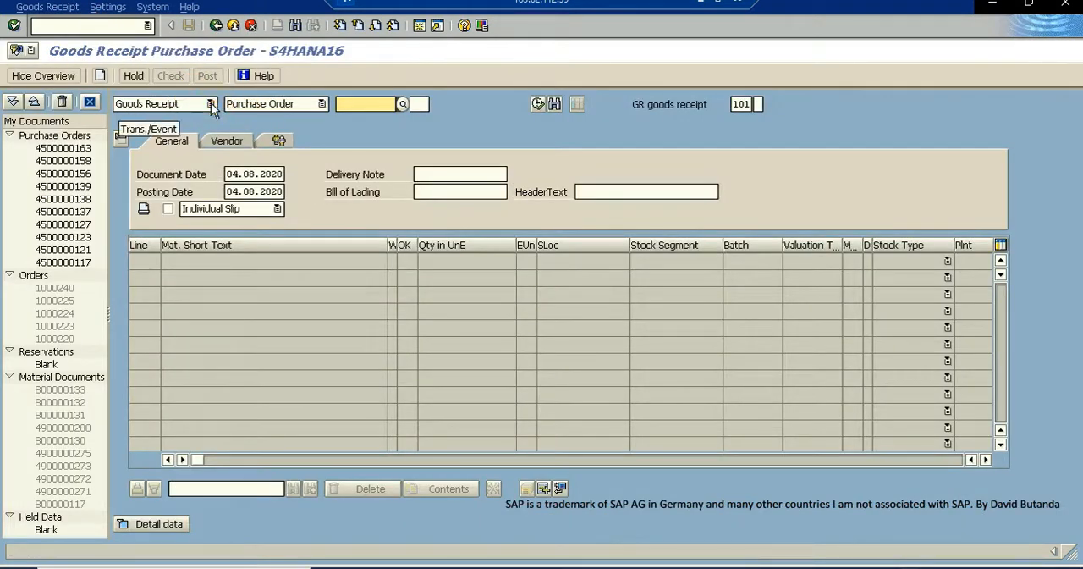
- Load the copied purchase order number into a Goods Receipt with reference to Purchase Order, keeping movement type 101
{"action": "left_click", "coordinate": [210, 104]}
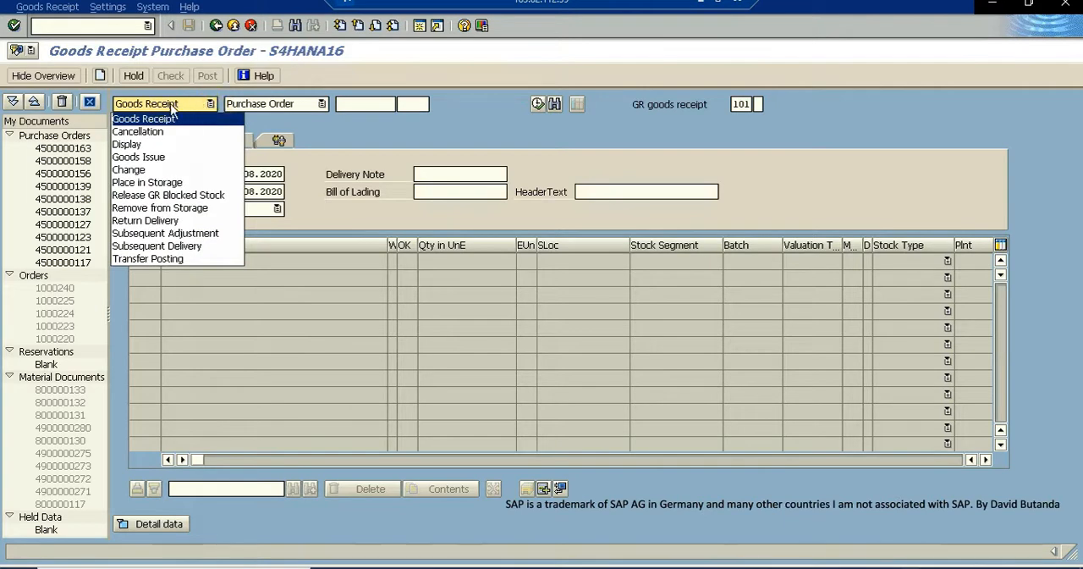
{"action": "left_click", "coordinate": [347, 104]}
{"action": "left_click", "coordinate": [347, 103]}
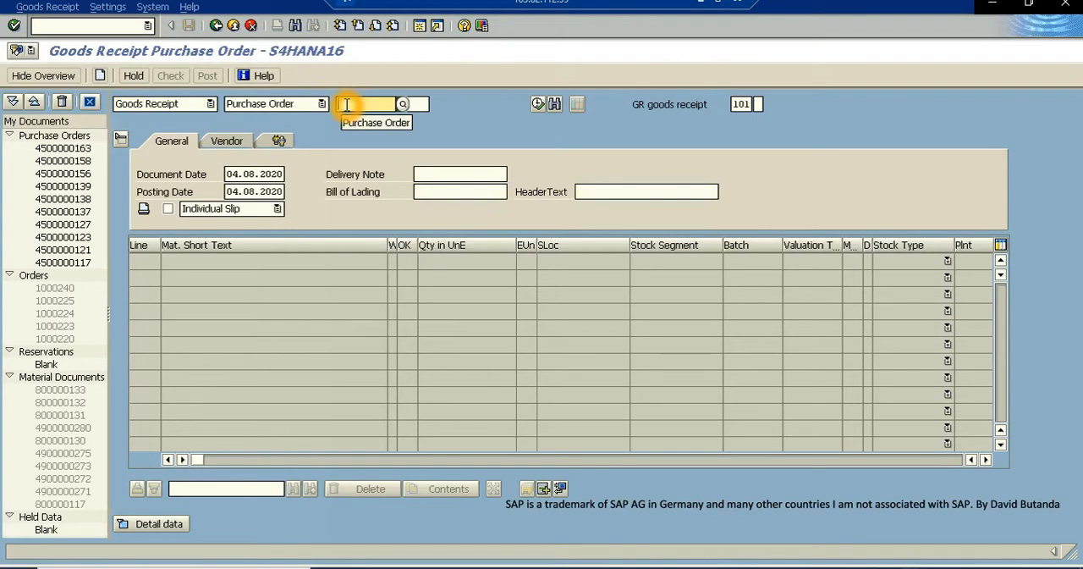
{"action": "key", "text": "ctrl+v"}
{"action": "double_click", "coordinate": [347, 103]}
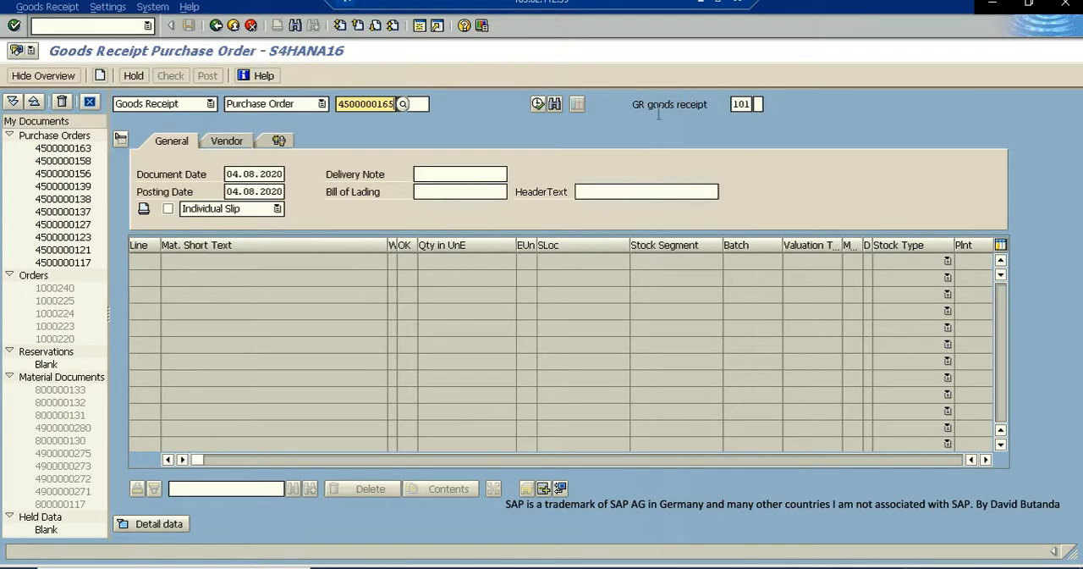
{"action": "left_click", "coordinate": [12, 26]}
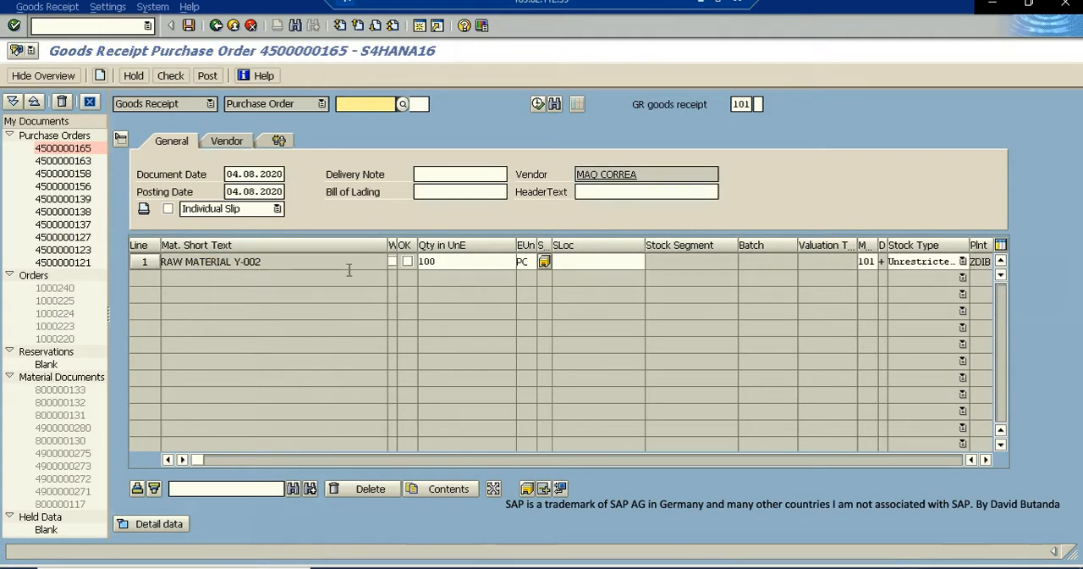
- Mark the RAW MATERIAL Y-002 item of 100 PC as OK and set its storage location to ZDIB
{"action": "left_click", "coordinate": [412, 263]}
{"action": "left_click", "coordinate": [433, 267]}
{"action": "double_click", "coordinate": [418, 263]}
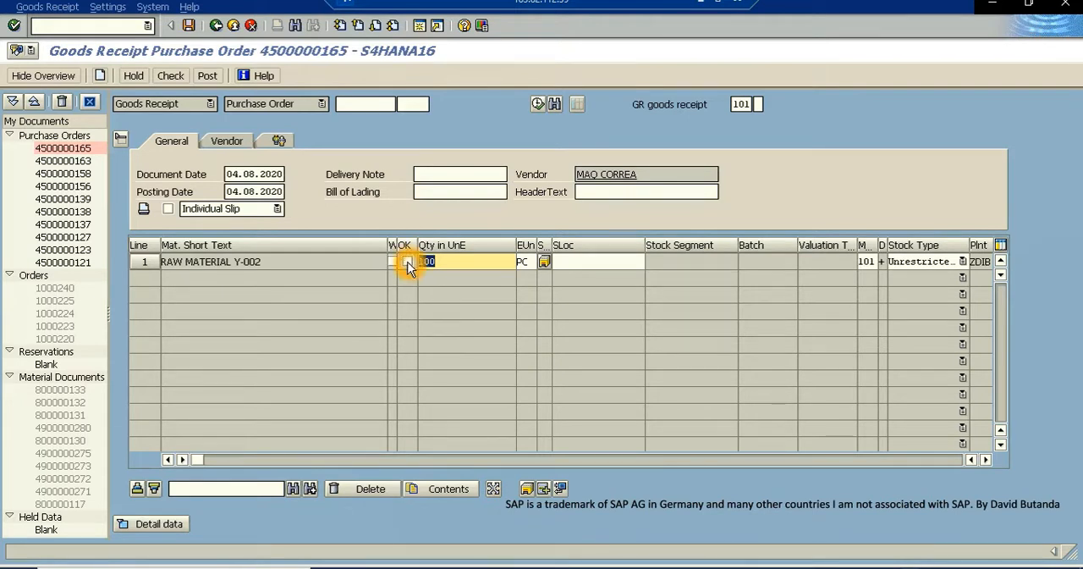
{"action": "left_click", "coordinate": [407, 261]}
{"action": "left_click", "coordinate": [568, 262]}
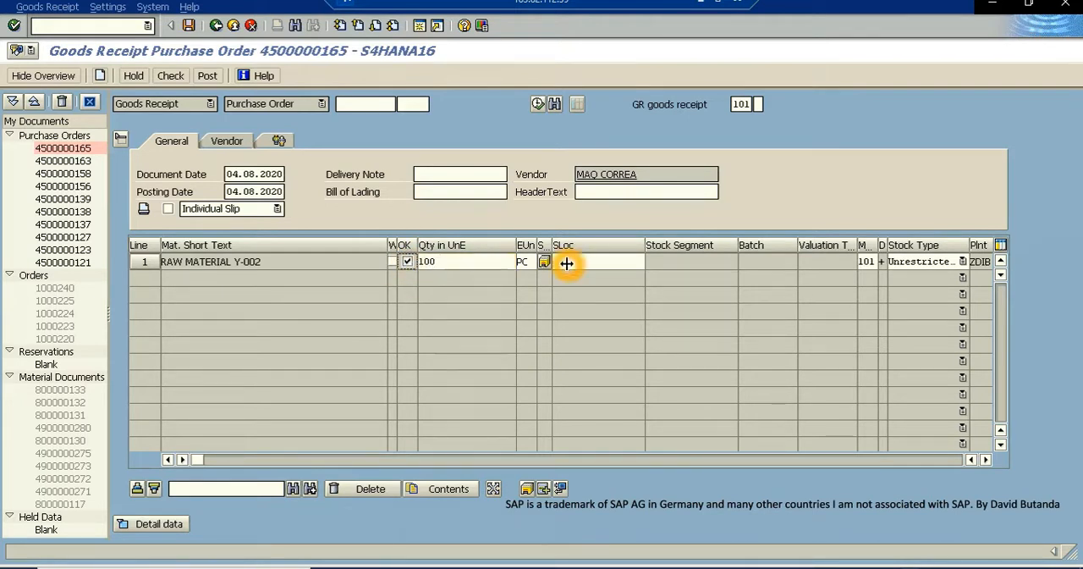
{"action": "type", "text": "ZDIB"}
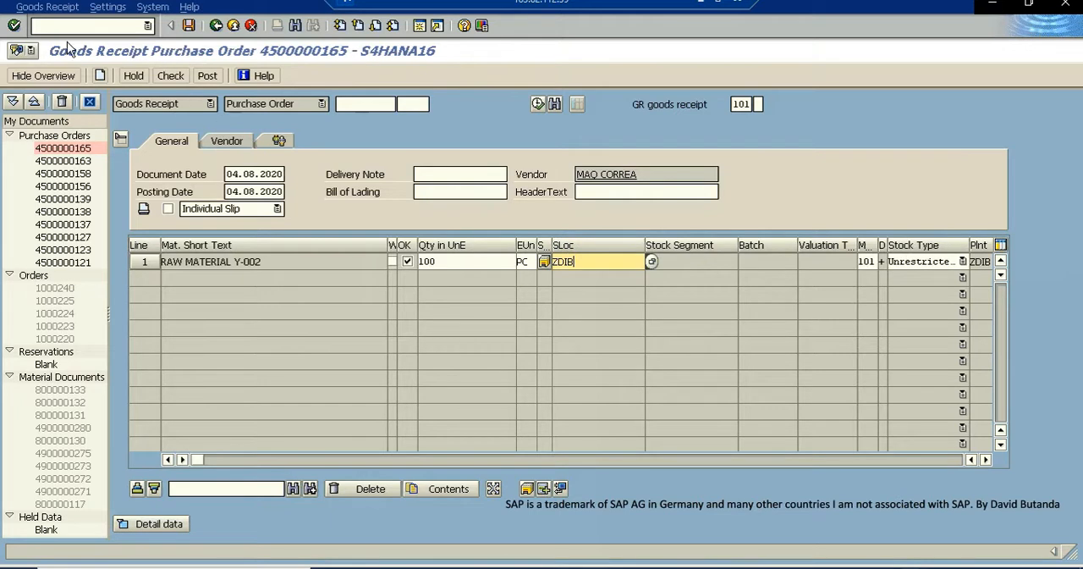
{"action": "key", "text": "Return"}
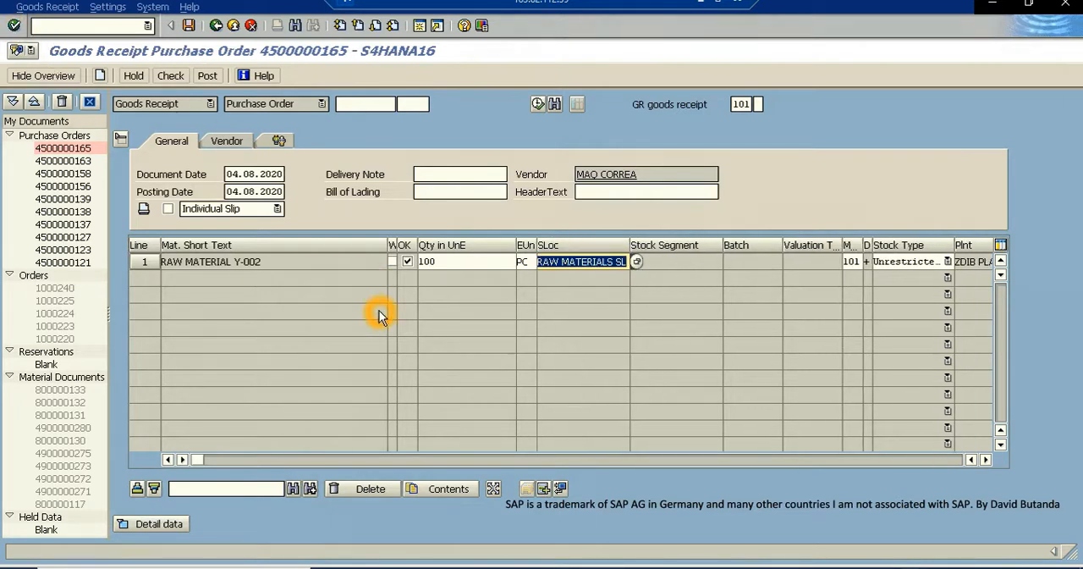
- Check and post the goods receipt, and leave the goods receipt transaction
{"action": "left_click", "coordinate": [170, 75]}
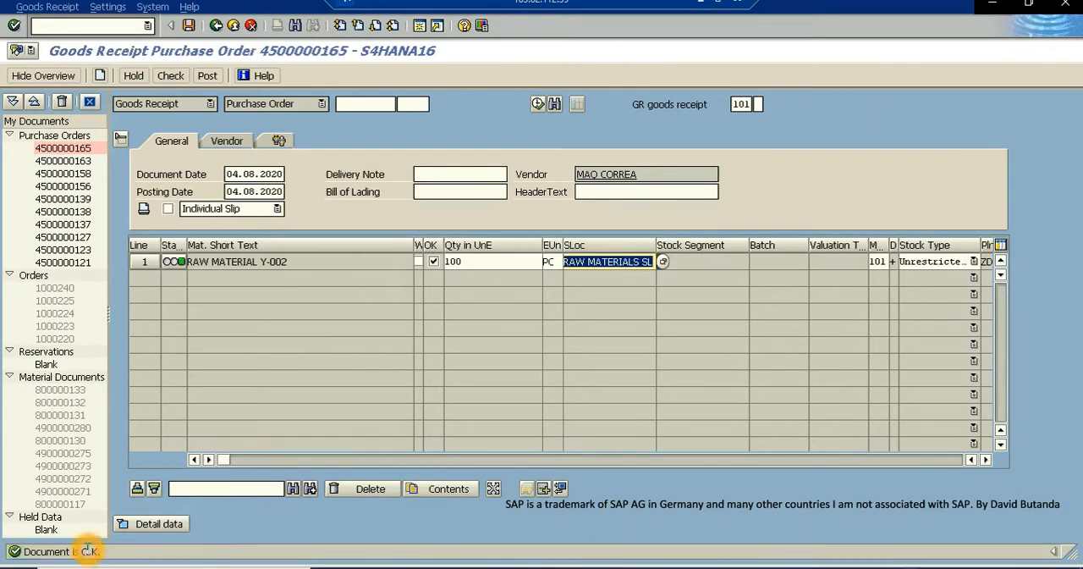
{"action": "left_click", "coordinate": [208, 78]}
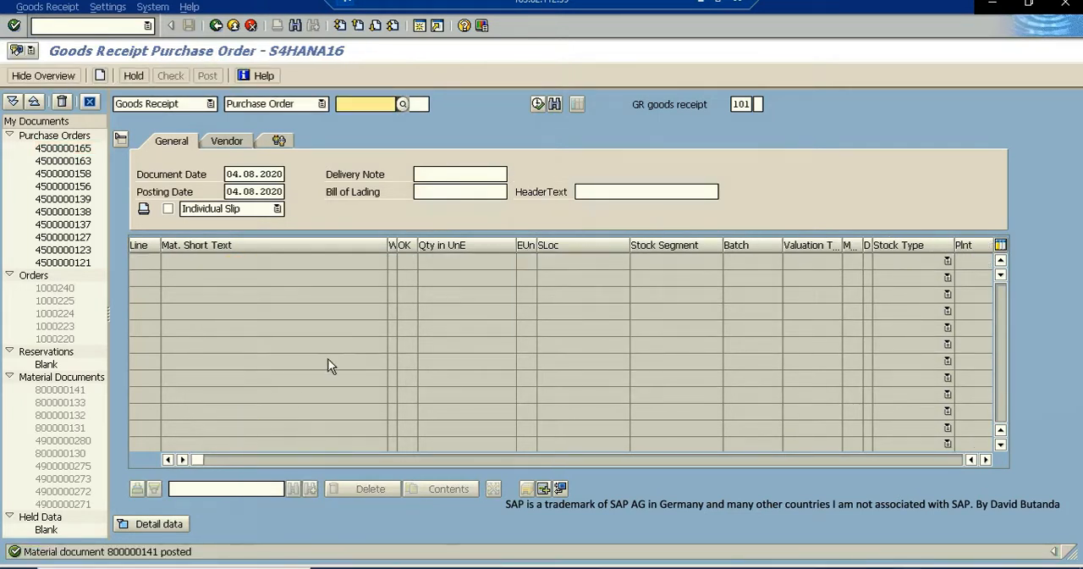
{"action": "left_click", "coordinate": [234, 26]}
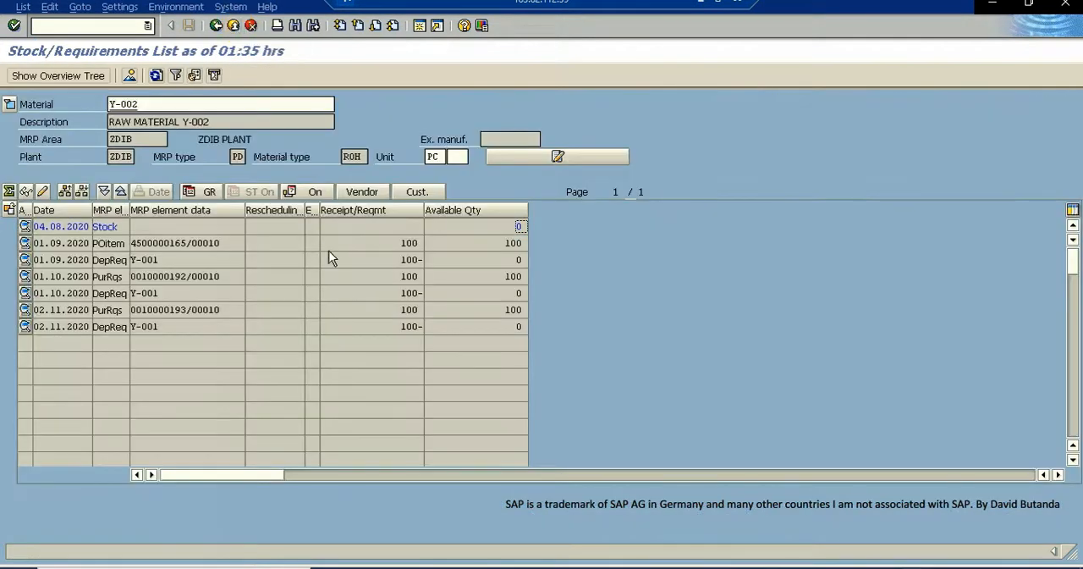
- Refresh the stock/requirements list of Y-002 and switch it to material Y-001
{"action": "left_click", "coordinate": [155, 75]}
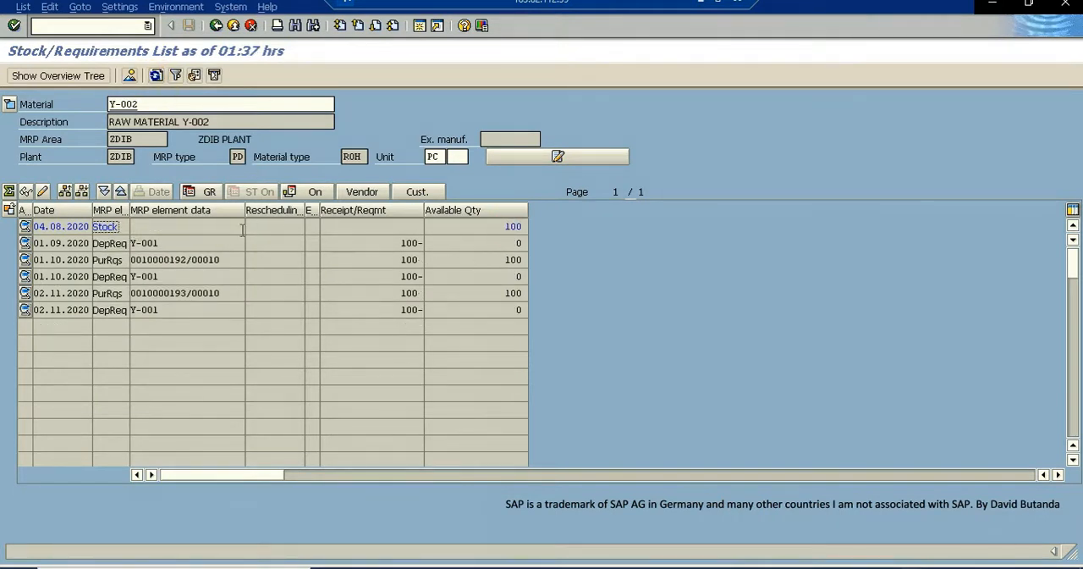
{"action": "left_click", "coordinate": [144, 103]}
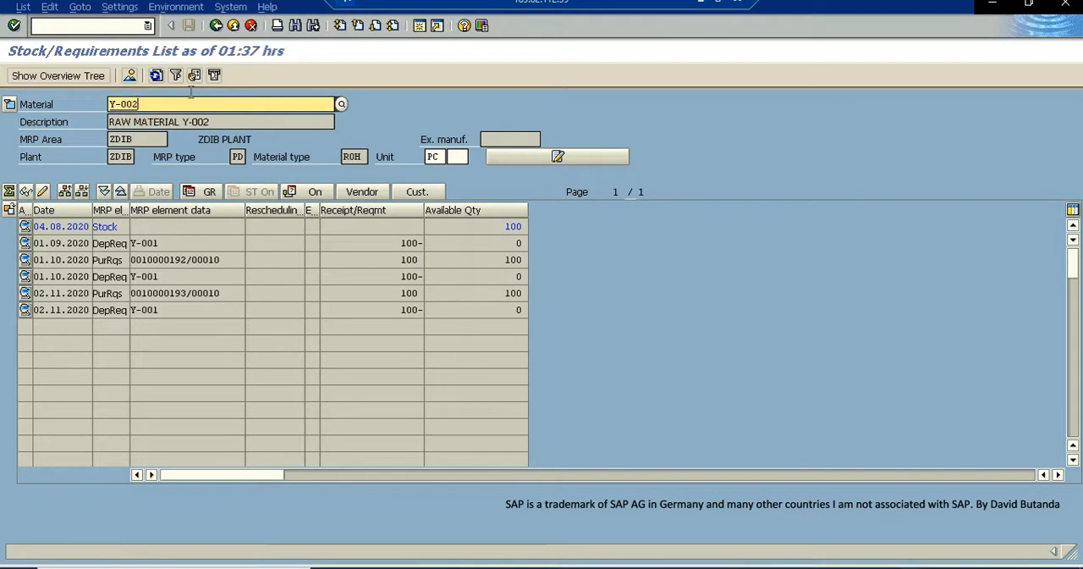
{"action": "left_click", "coordinate": [133, 104]}
{"action": "left_click", "coordinate": [149, 103]}
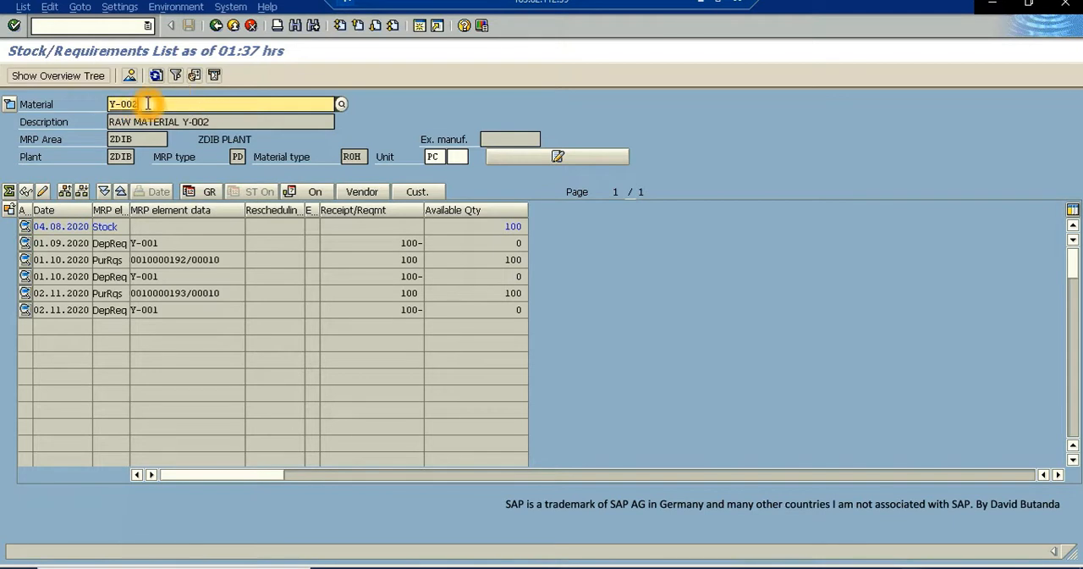
{"action": "key", "text": "BackSpace"}
{"action": "key", "text": "BackSpace"}
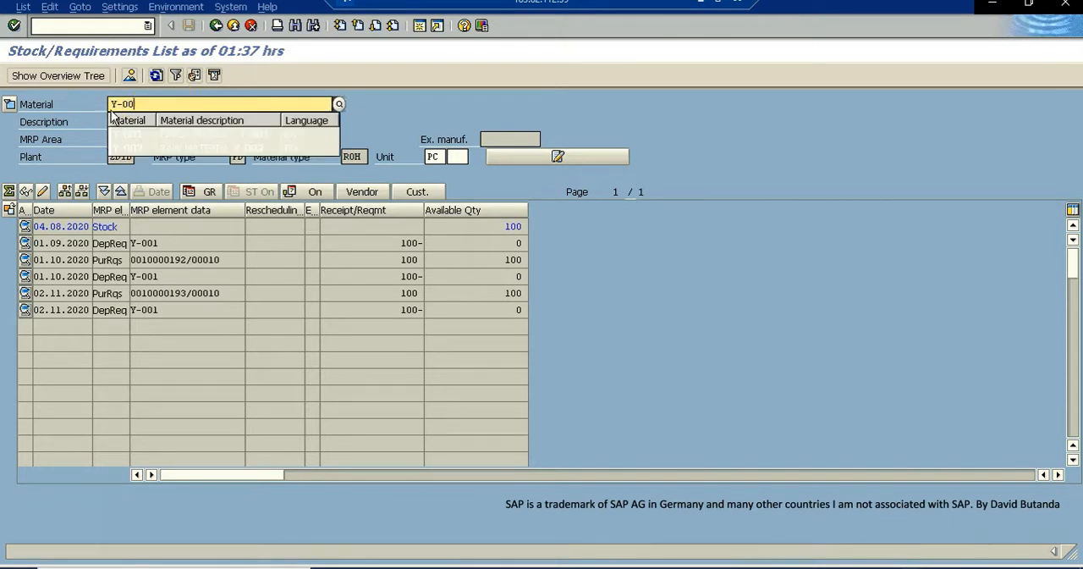
{"action": "left_click", "coordinate": [141, 104]}
{"action": "type", "text": "0"}
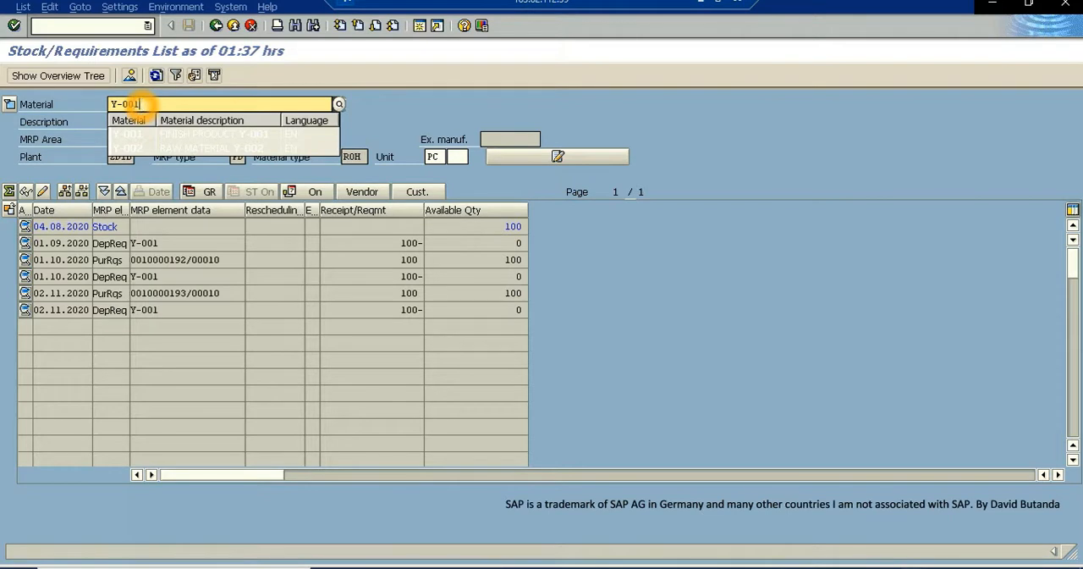
{"action": "type", "text": "1"}
{"action": "key", "text": "Return"}
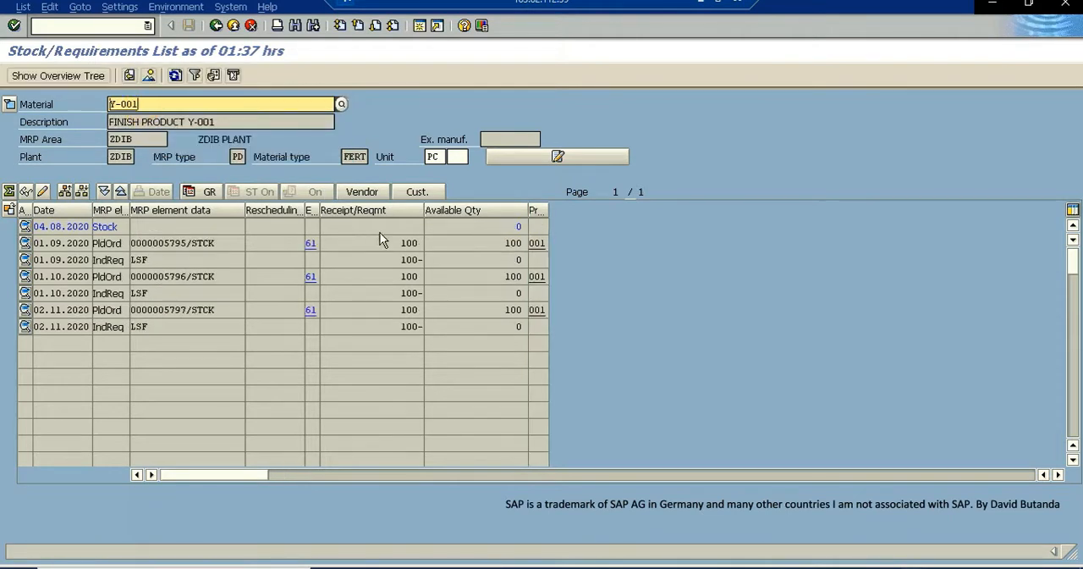
- Show the overview tree and use it to display the stock/requirements lists of Y-002 and Y-001
{"action": "left_click", "coordinate": [44, 77]}
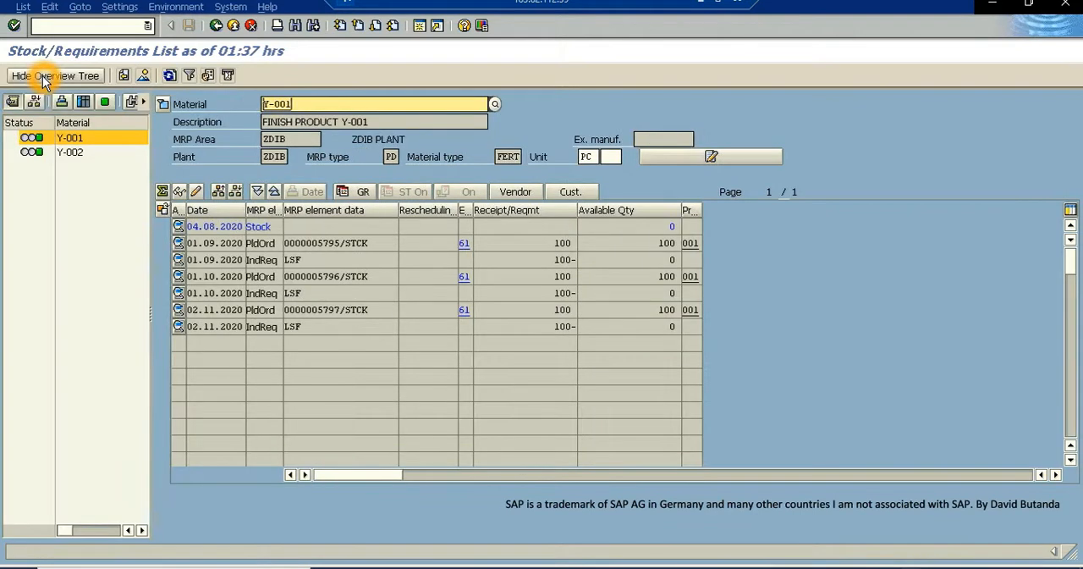
{"action": "left_click", "coordinate": [70, 151]}
{"action": "left_click", "coordinate": [73, 139]}
{"action": "left_click", "coordinate": [81, 156]}
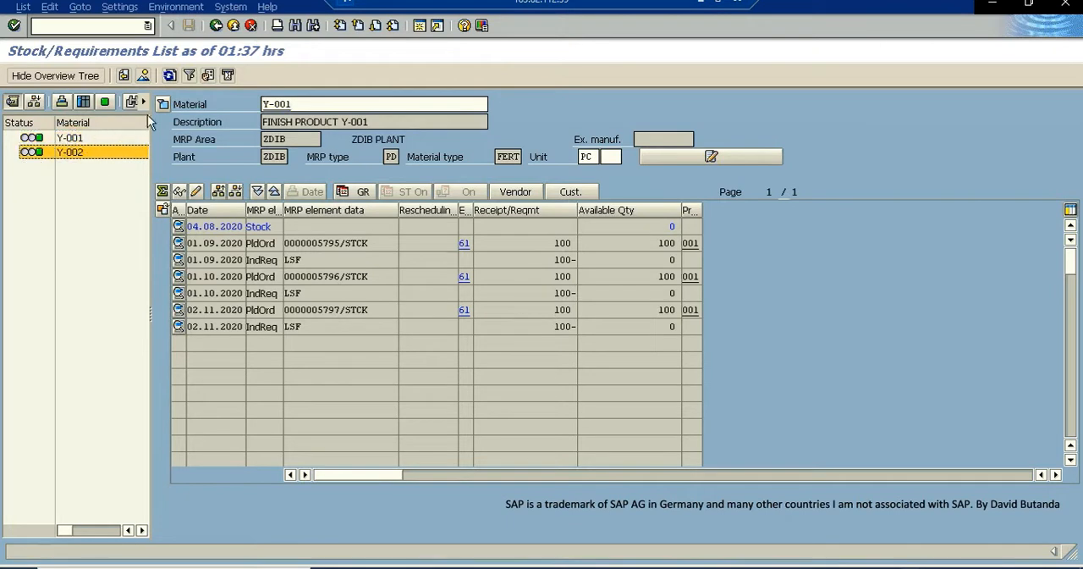
{"action": "left_click", "coordinate": [75, 157]}
{"action": "double_click", "coordinate": [76, 152]}
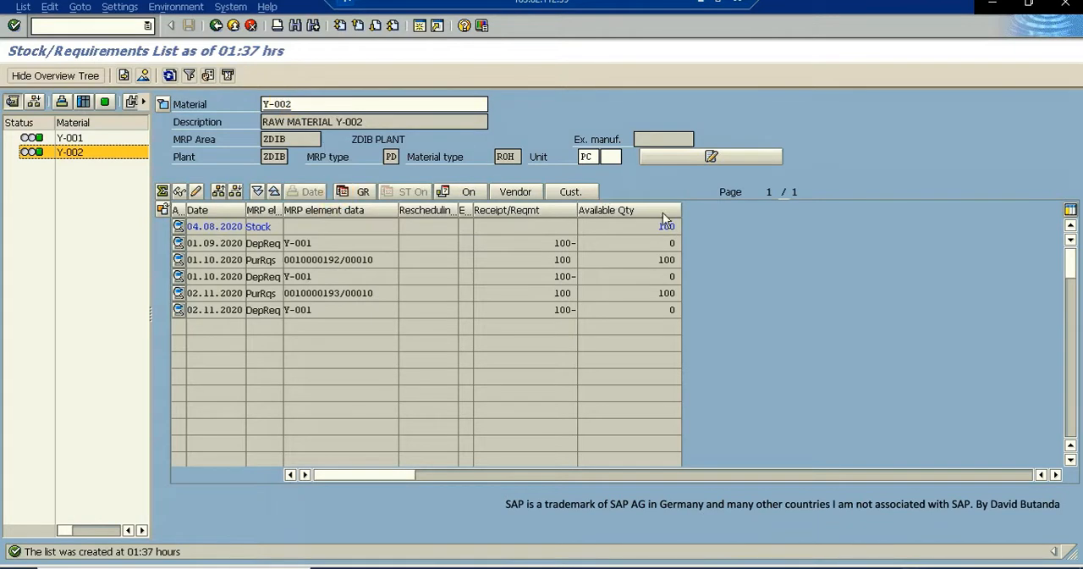
{"action": "double_click", "coordinate": [75, 139]}
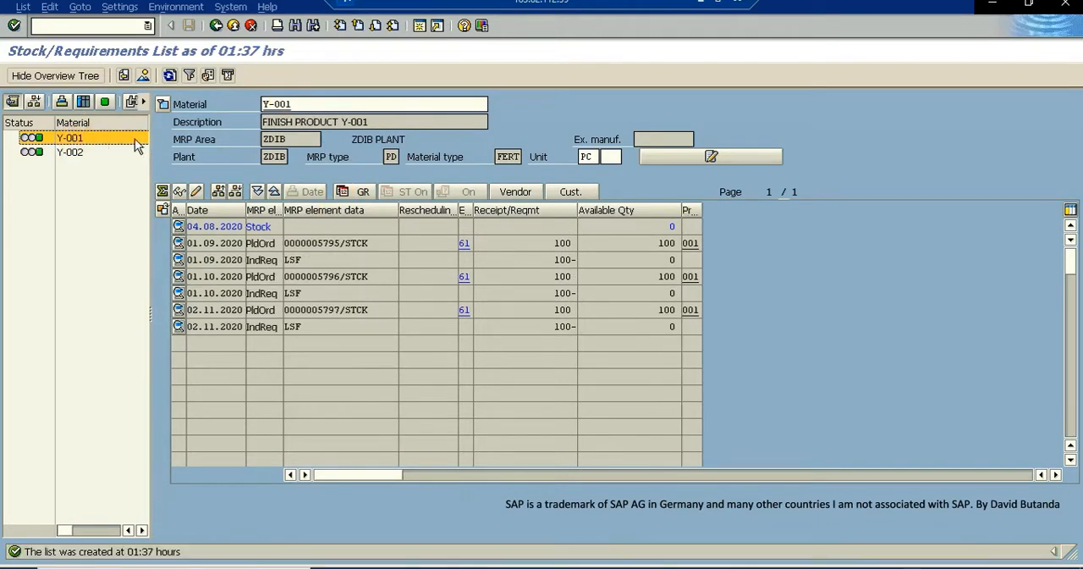
- Hide the overview tree and start converting the Y-001 planned order dated 01.09.2020 into a production order
{"action": "left_click", "coordinate": [61, 79]}
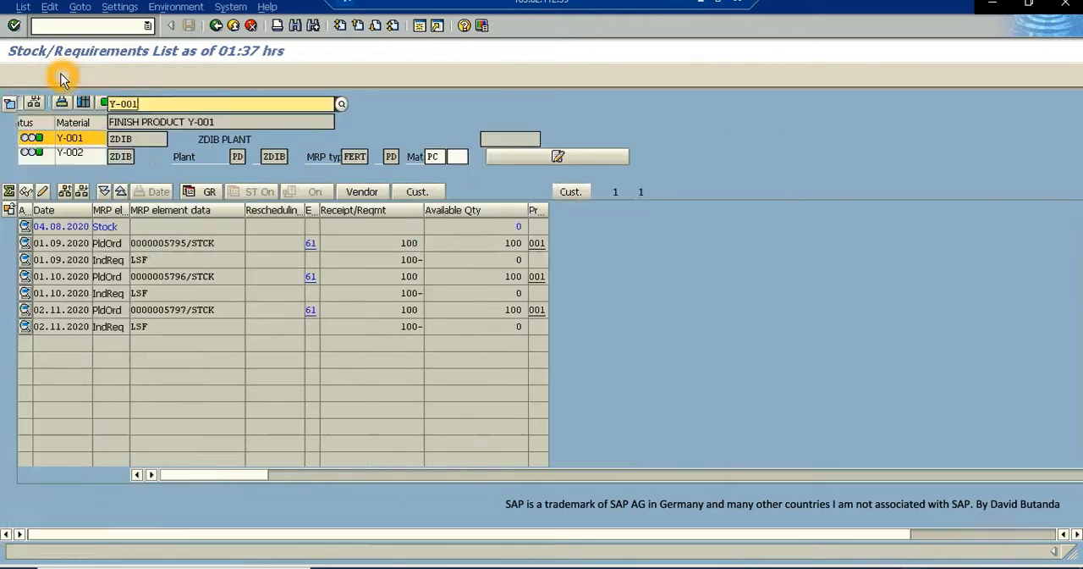
{"action": "left_click", "coordinate": [406, 243]}
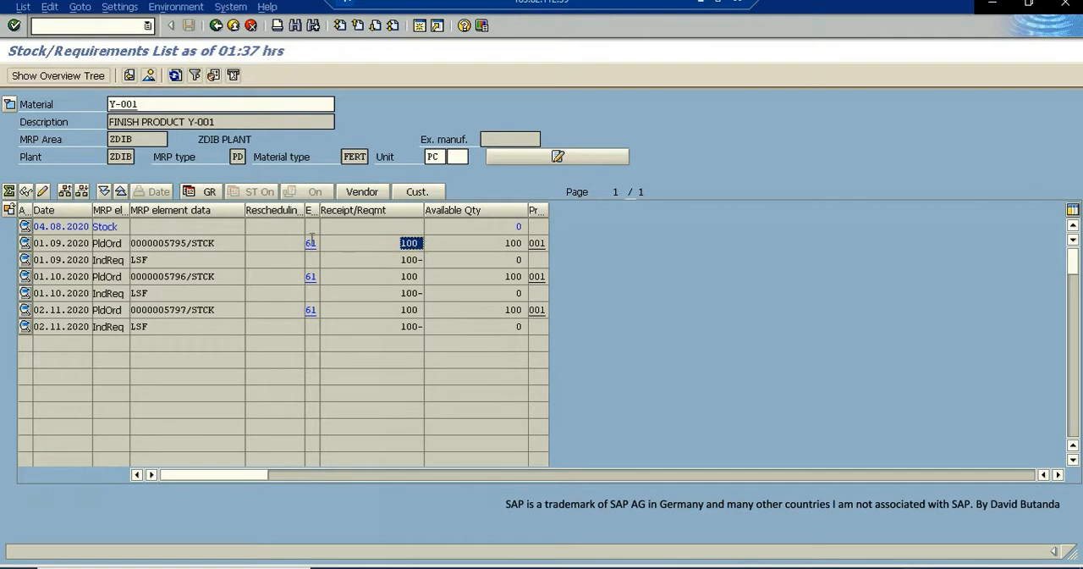
{"action": "left_click", "coordinate": [169, 243]}
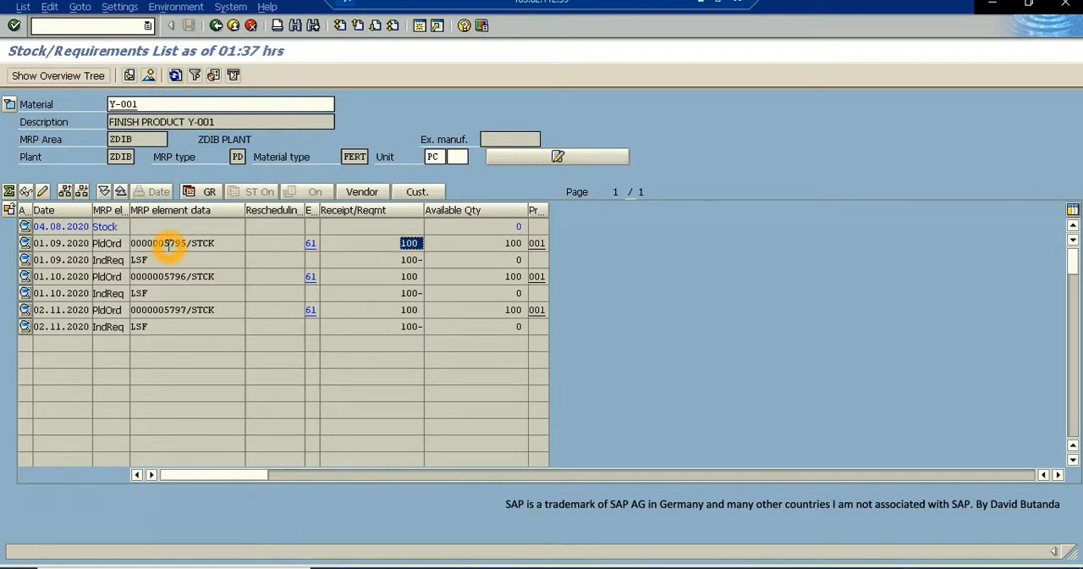
{"action": "left_click", "coordinate": [114, 243]}
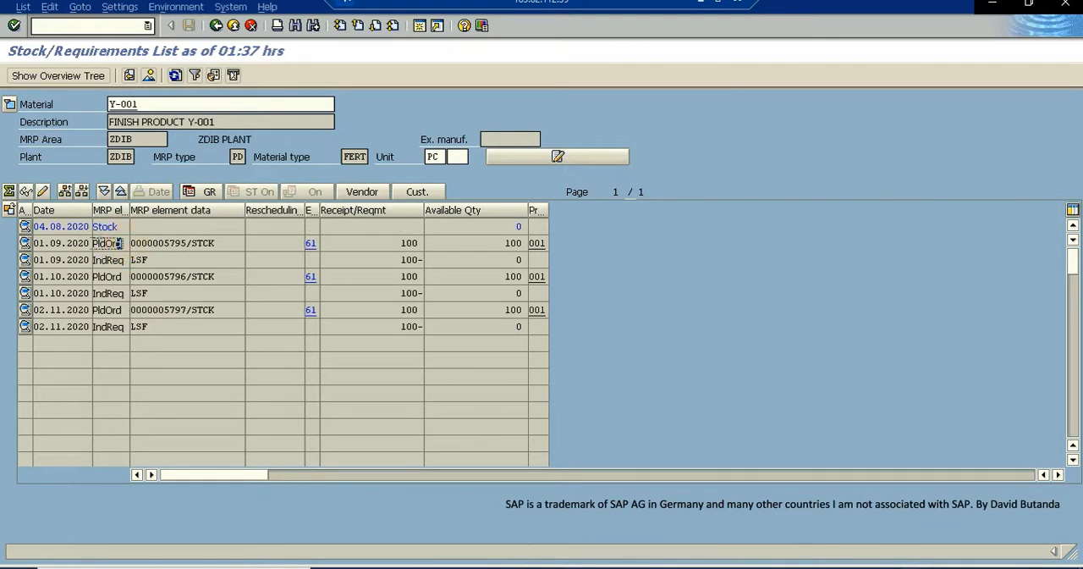
{"action": "double_click", "coordinate": [174, 242]}
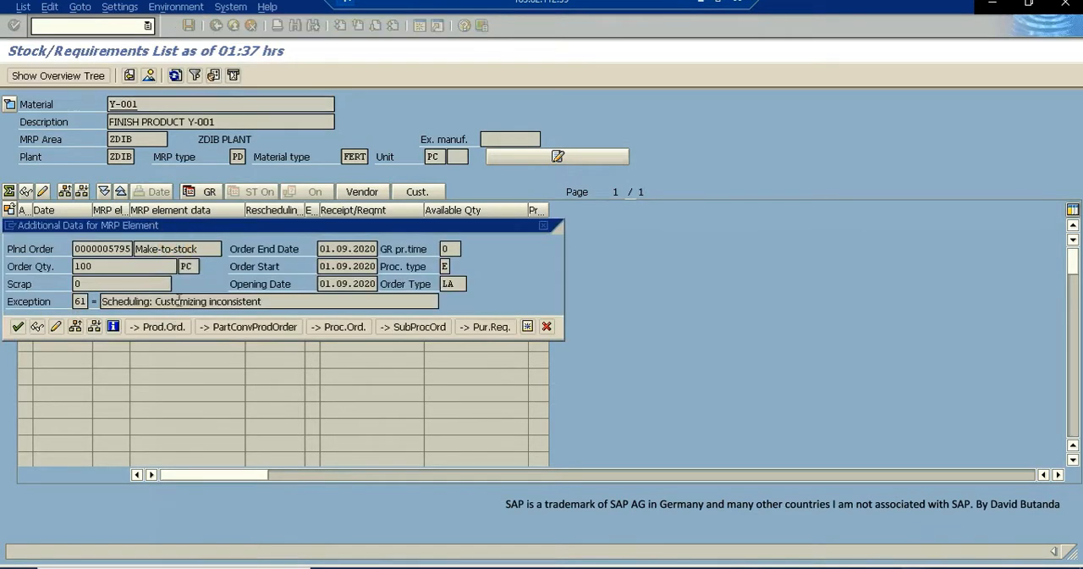
{"action": "left_click", "coordinate": [162, 328]}
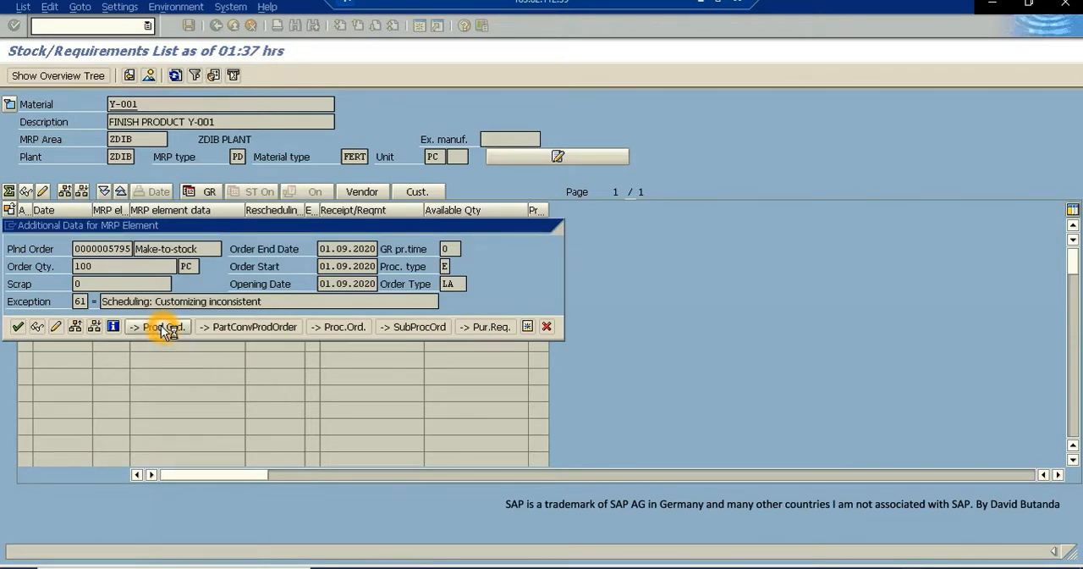
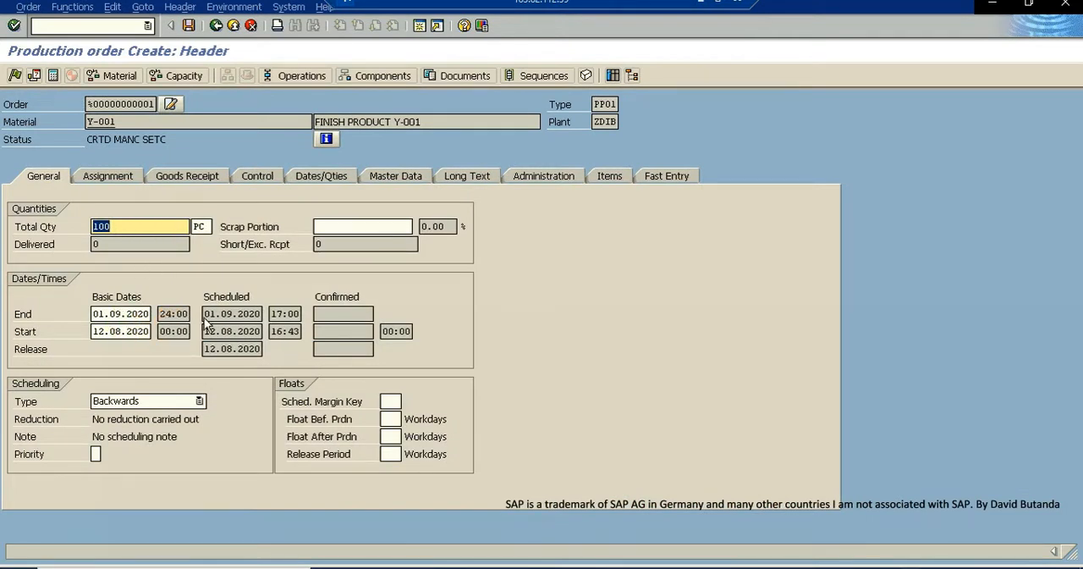
- Run the material availability check and the capacity availability check for the new Y-001 production order
{"action": "left_click", "coordinate": [241, 314]}
{"action": "double_click", "coordinate": [245, 315]}
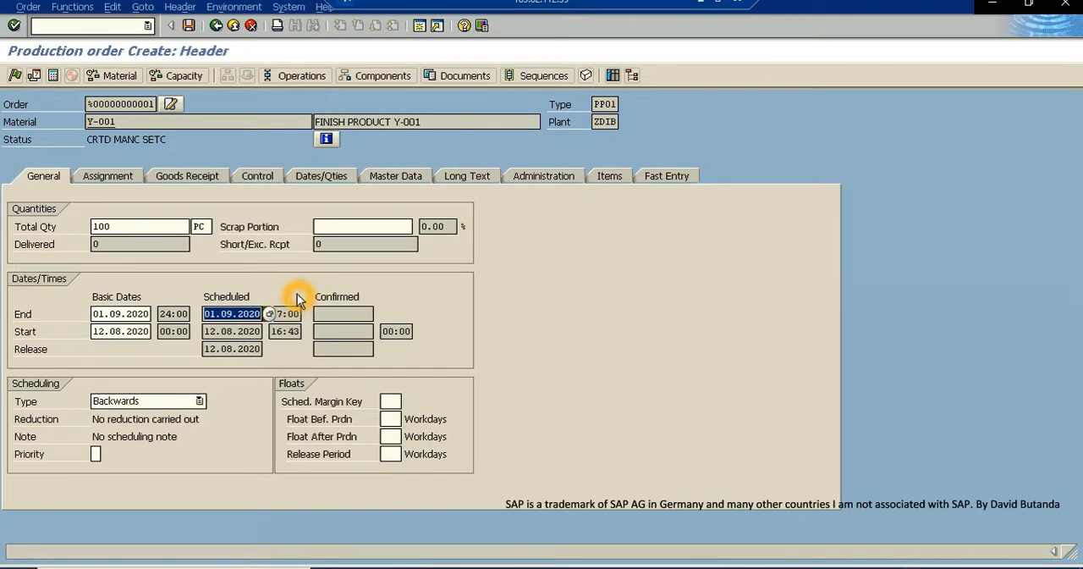
{"action": "left_click", "coordinate": [127, 76]}
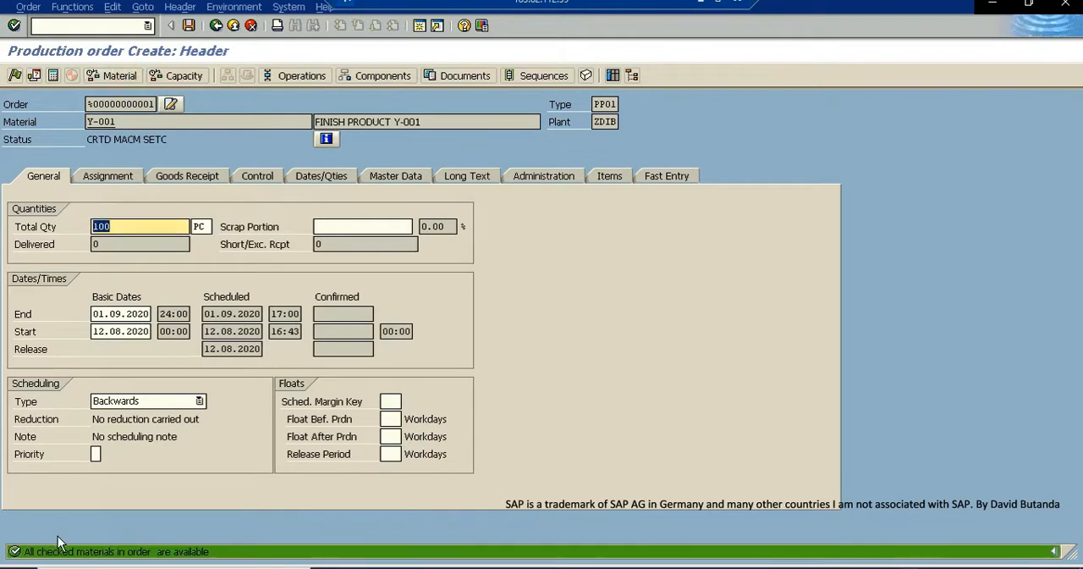
{"action": "left_click", "coordinate": [206, 552]}
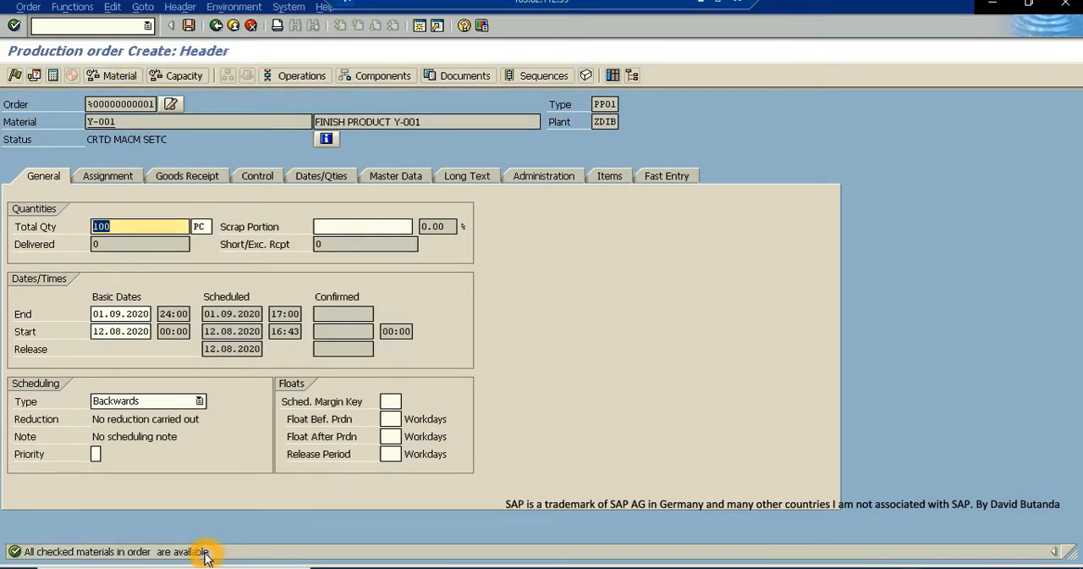
{"action": "left_click", "coordinate": [186, 79]}
{"action": "left_click", "coordinate": [185, 77]}
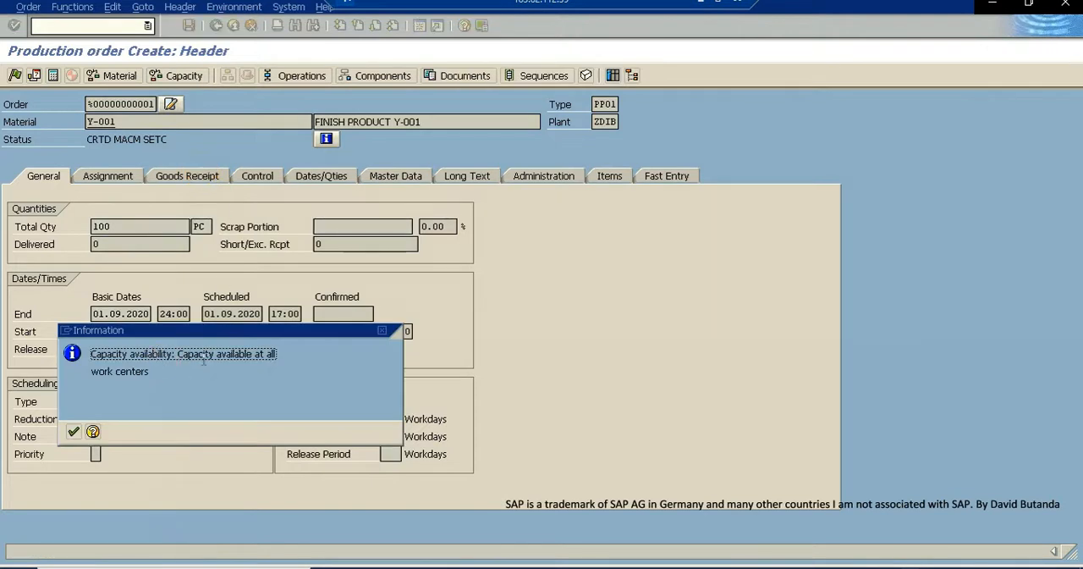
{"action": "left_click", "coordinate": [75, 432]}
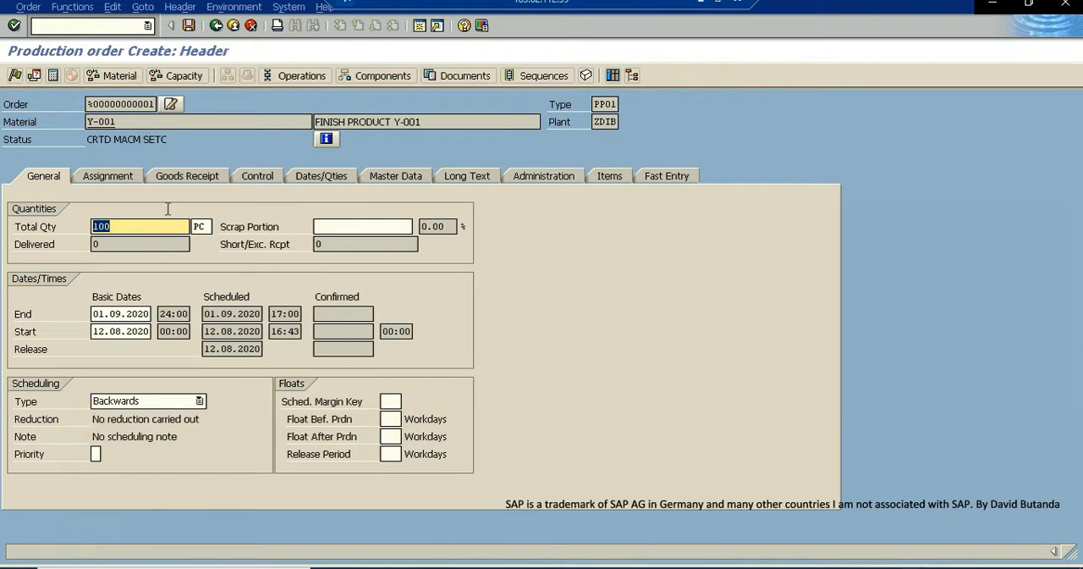
- Release the production order, save it on exit, and refresh the stock/requirements list of Y-001
{"action": "left_click", "coordinate": [14, 75]}
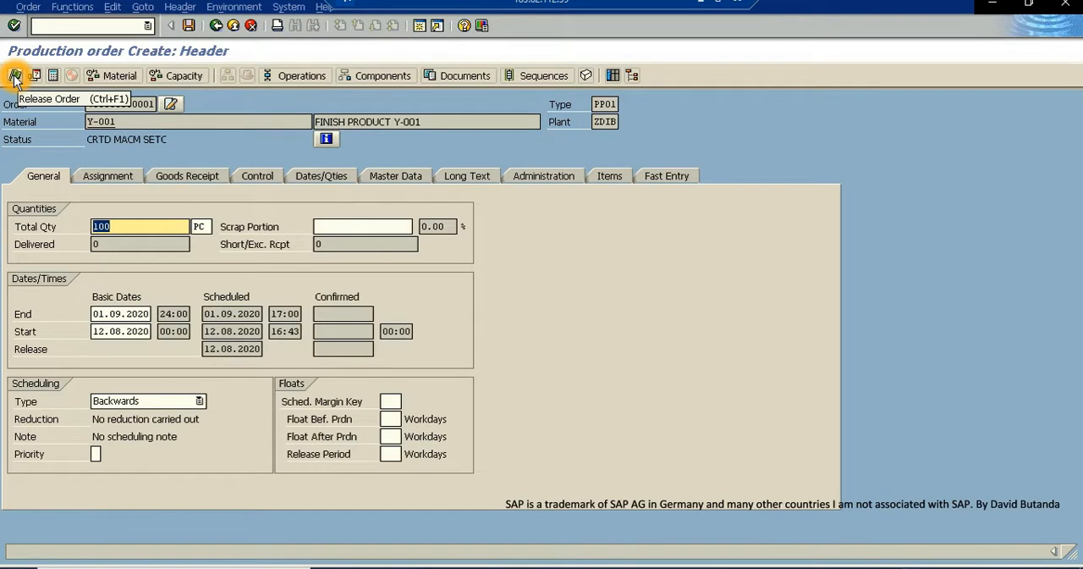
{"action": "left_click", "coordinate": [14, 75]}
{"action": "left_click", "coordinate": [103, 506]}
{"action": "left_click", "coordinate": [235, 28]}
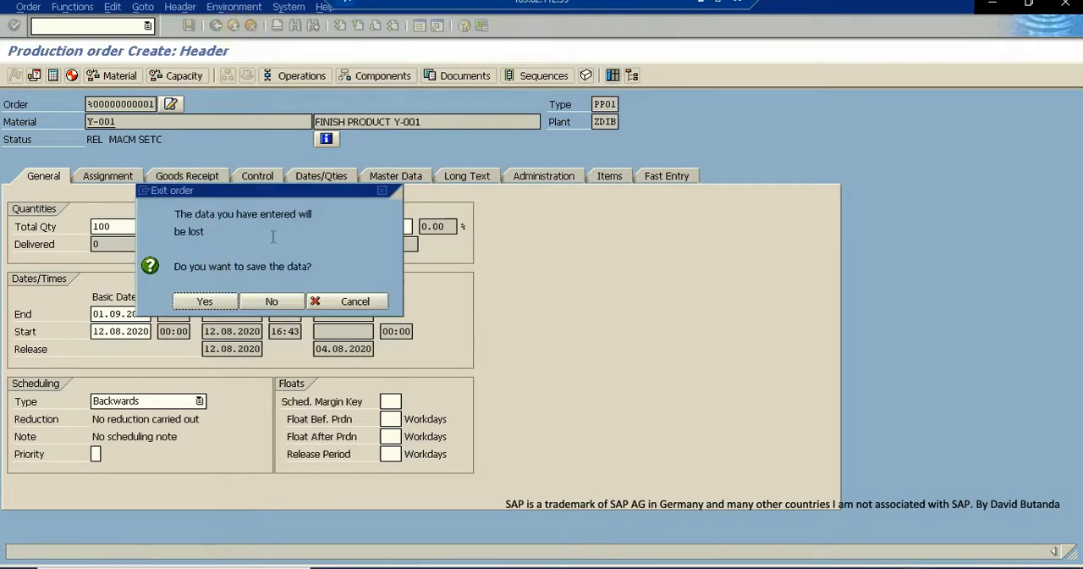
{"action": "left_click", "coordinate": [213, 303]}
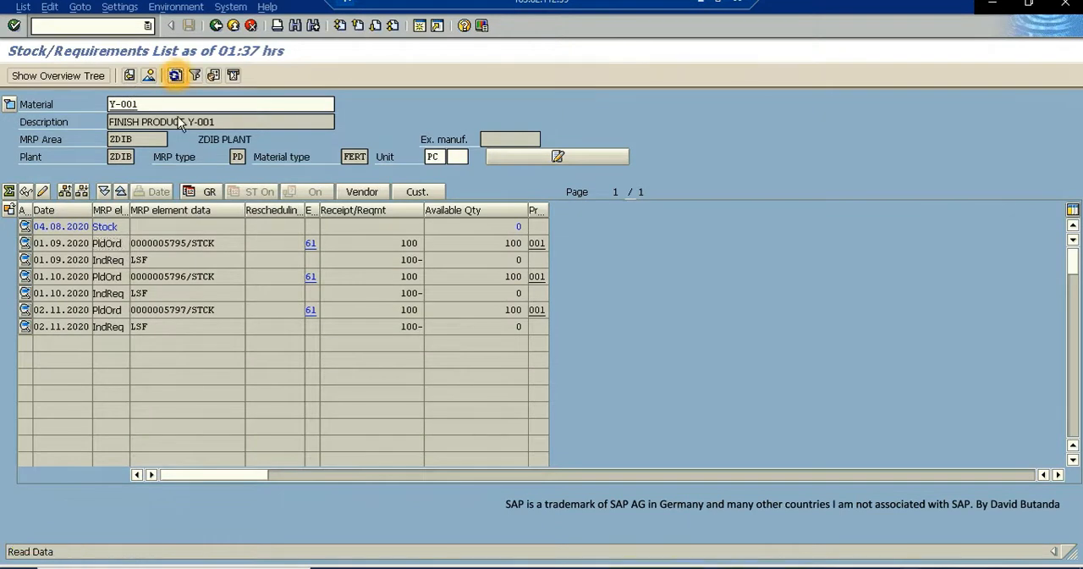
{"action": "left_click", "coordinate": [117, 243]}
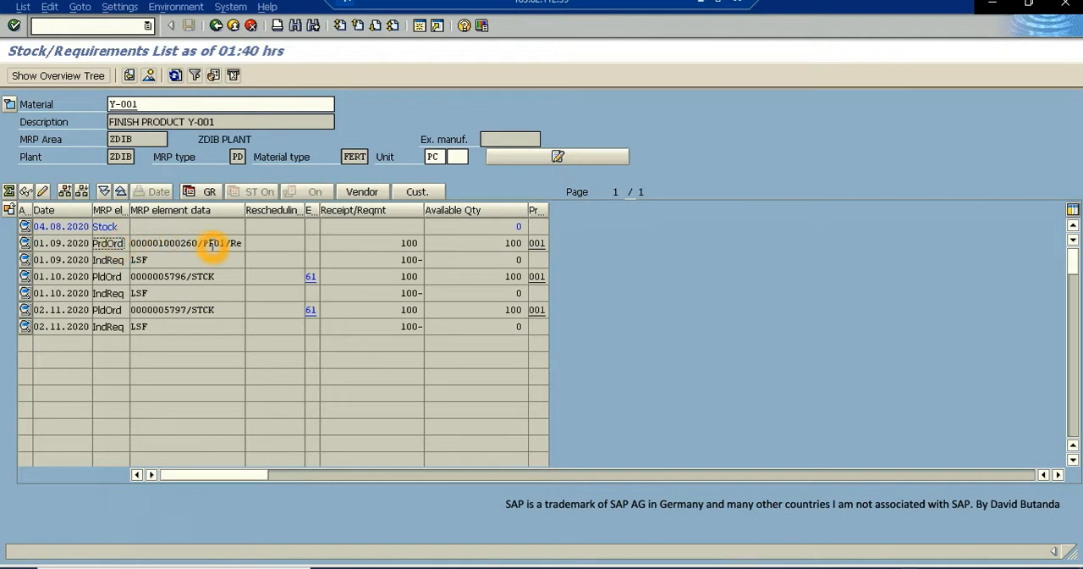
- Examine the production order dated 01.09.2020 in the stock/requirements list and highlight its order number
{"action": "left_click", "coordinate": [179, 245]}
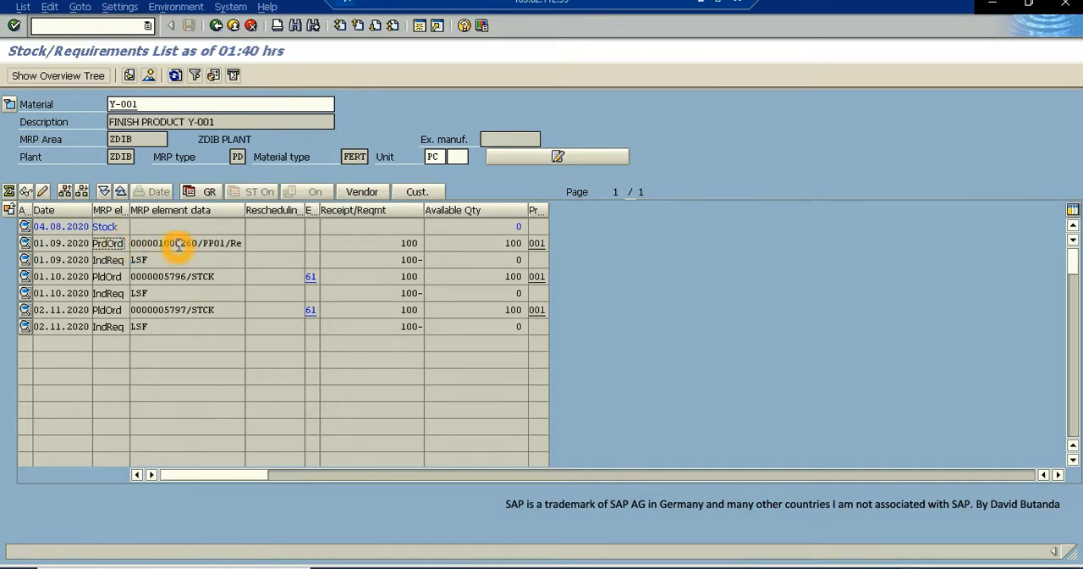
{"action": "left_click", "coordinate": [196, 245]}
{"action": "left_click_drag", "start_coordinate": [196, 245], "coordinate": [132, 244]}
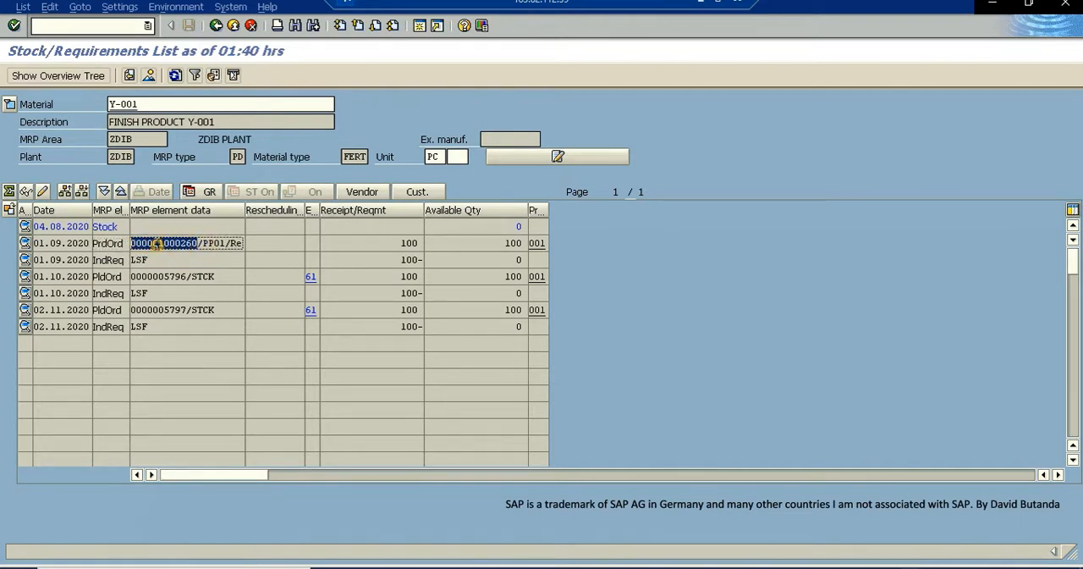
{"action": "right_click", "coordinate": [140, 242]}
{"action": "left_click", "coordinate": [140, 227]}
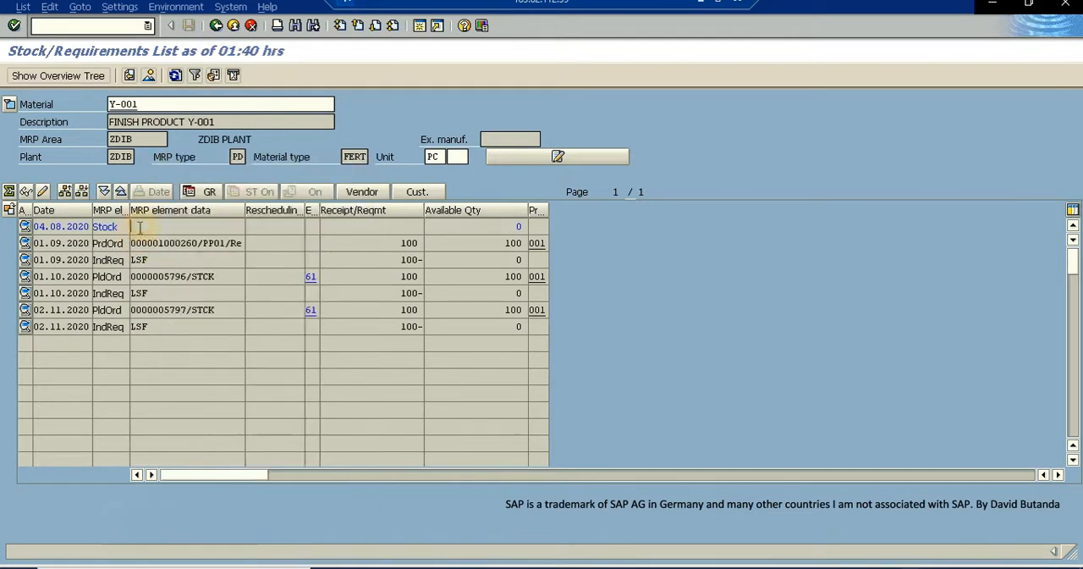
{"action": "left_click", "coordinate": [195, 244]}
{"action": "left_click_drag", "start_coordinate": [196, 243], "coordinate": [138, 245]}
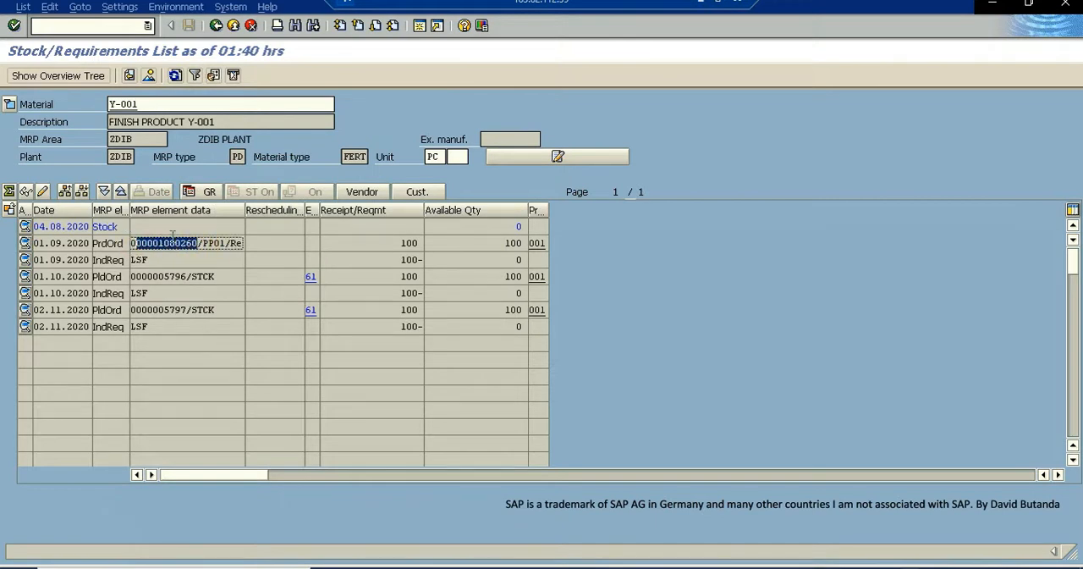
- Start transaction CM01 in a new session and display the standard capacity overview for plant ZDIB
{"action": "left_click", "coordinate": [419, 29]}
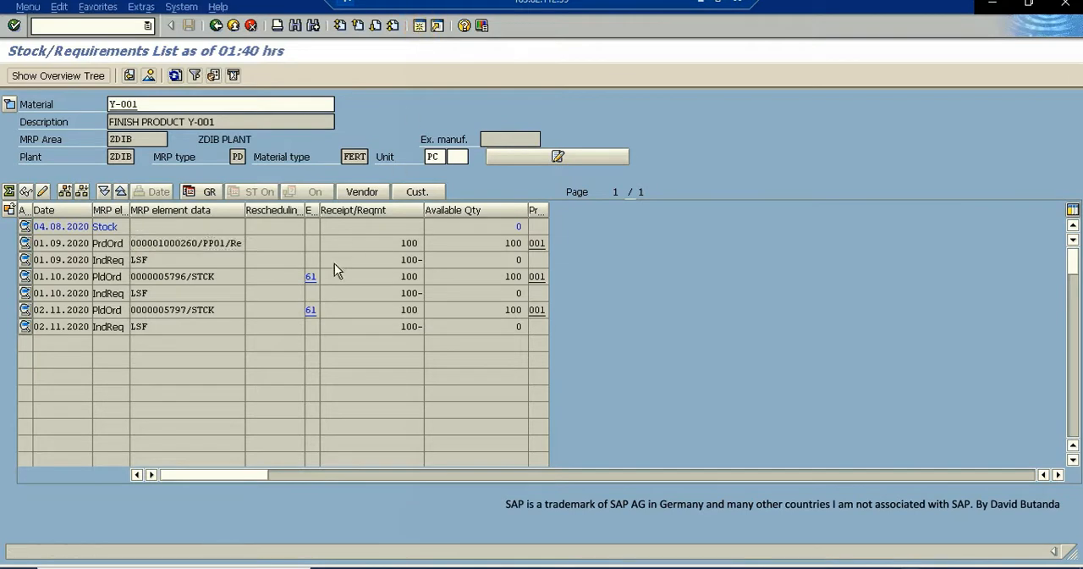
{"action": "left_click", "coordinate": [306, 287]}
{"action": "left_click", "coordinate": [83, 25]}
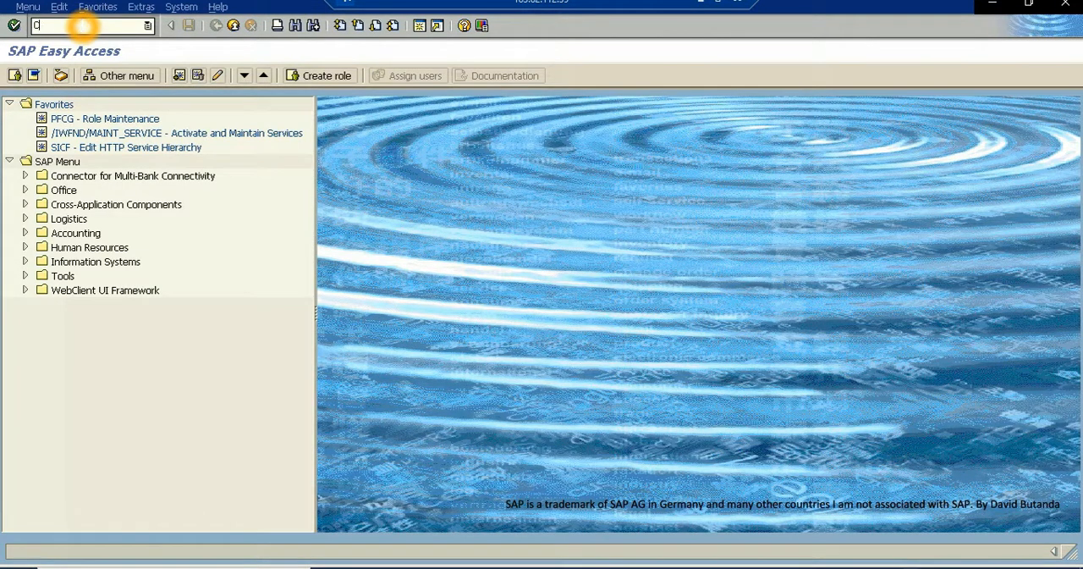
{"action": "type", "text": "CM01"}
{"action": "key", "text": "Return"}
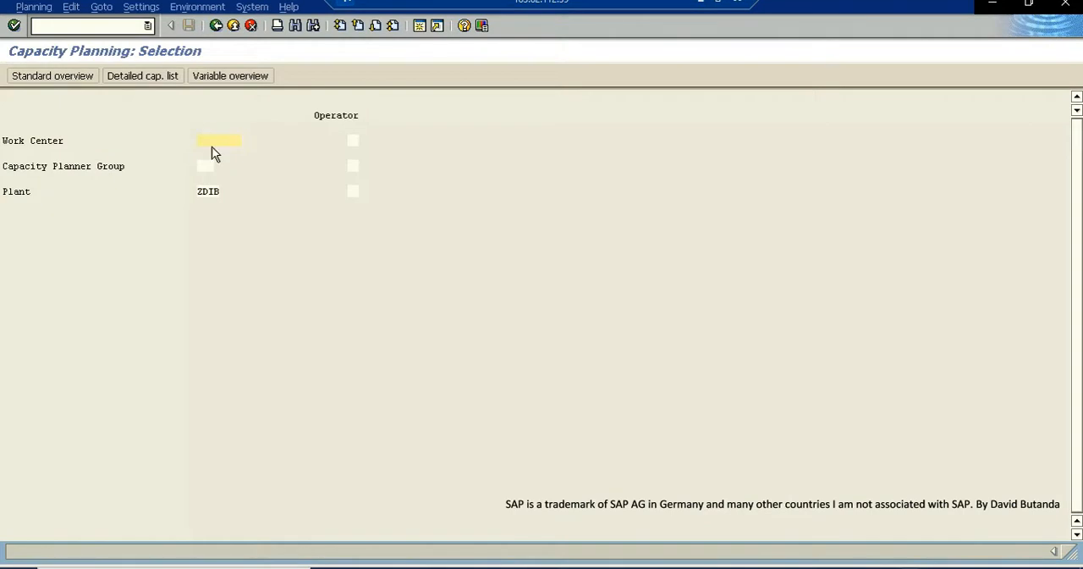
{"action": "left_click", "coordinate": [227, 141]}
{"action": "left_click", "coordinate": [14, 26]}
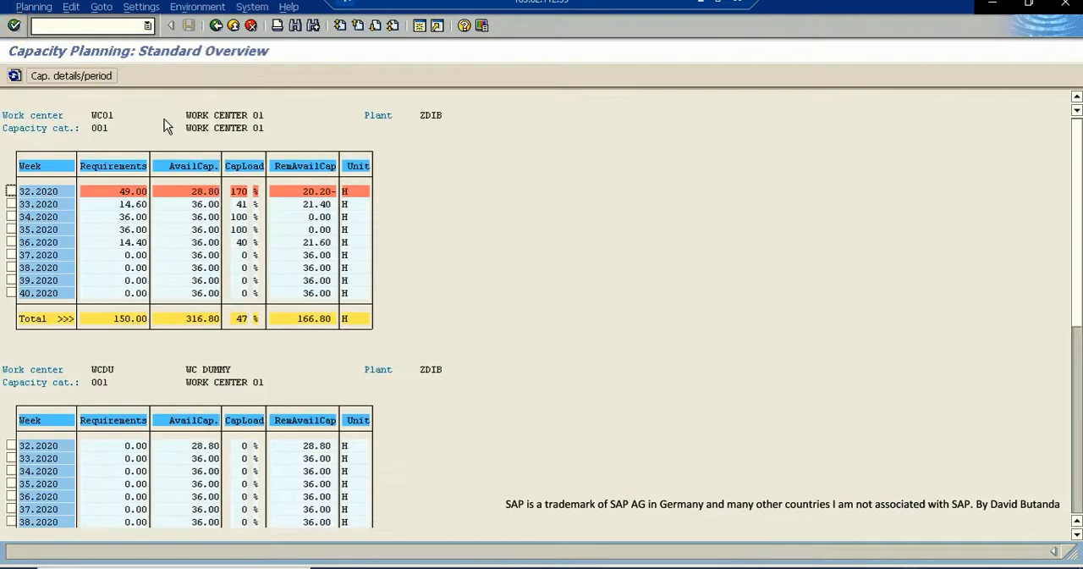
- Examine the weekly requirements, available capacity and capacity load of work center WC01
{"action": "left_click", "coordinate": [62, 235]}
{"action": "left_click", "coordinate": [184, 193]}
{"action": "left_click", "coordinate": [241, 187]}
{"action": "left_click", "coordinate": [239, 192]}
{"action": "left_click", "coordinate": [131, 190]}
{"action": "left_click", "coordinate": [140, 266]}
{"action": "left_click", "coordinate": [113, 234]}
{"action": "left_click", "coordinate": [130, 253]}
{"action": "left_click", "coordinate": [203, 233]}
{"action": "left_click", "coordinate": [198, 242]}
{"action": "left_click", "coordinate": [154, 148]}
{"action": "left_click", "coordinate": [114, 225]}
- Change the period split of the capacity overview to Day in the general settings
{"action": "left_click", "coordinate": [149, 10]}
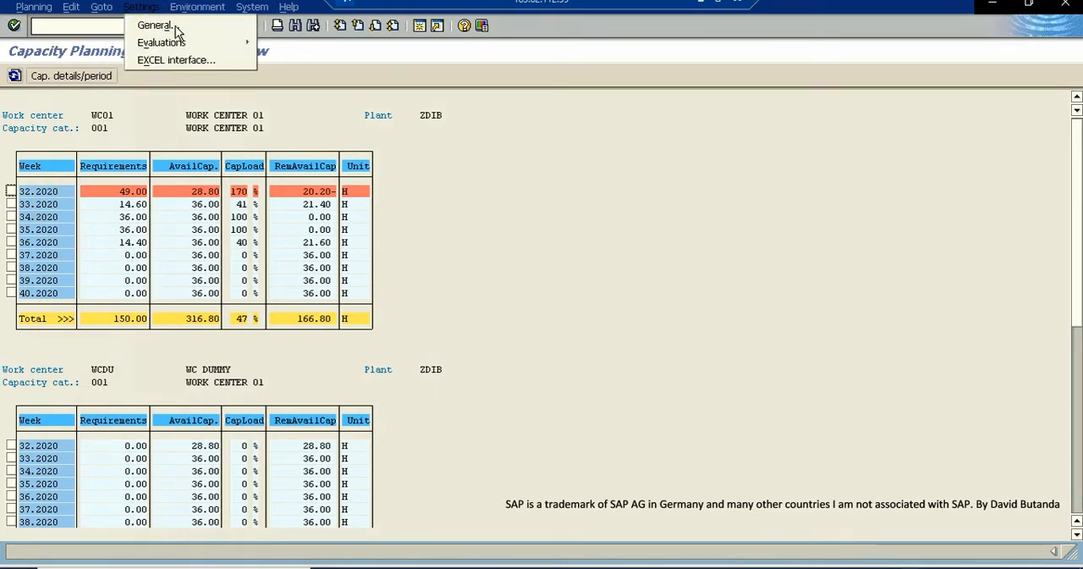
{"action": "left_click", "coordinate": [160, 26]}
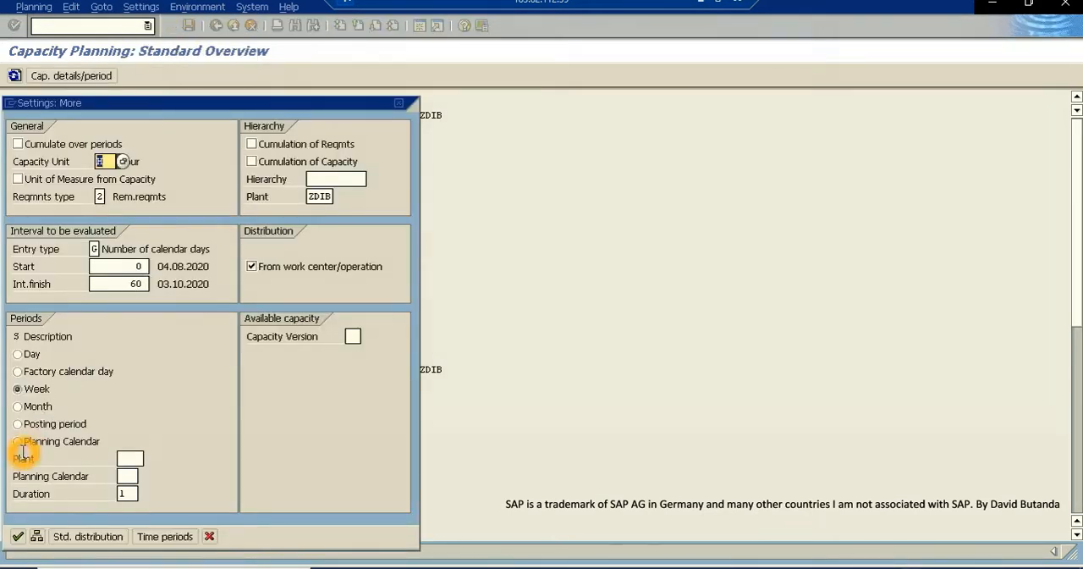
{"action": "left_click", "coordinate": [17, 353]}
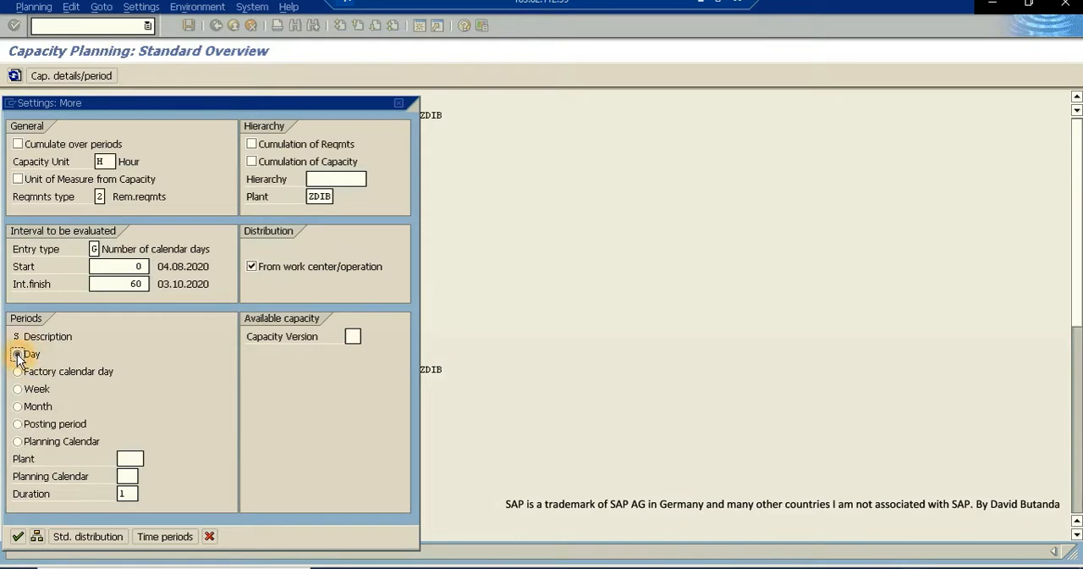
{"action": "left_click", "coordinate": [18, 537]}
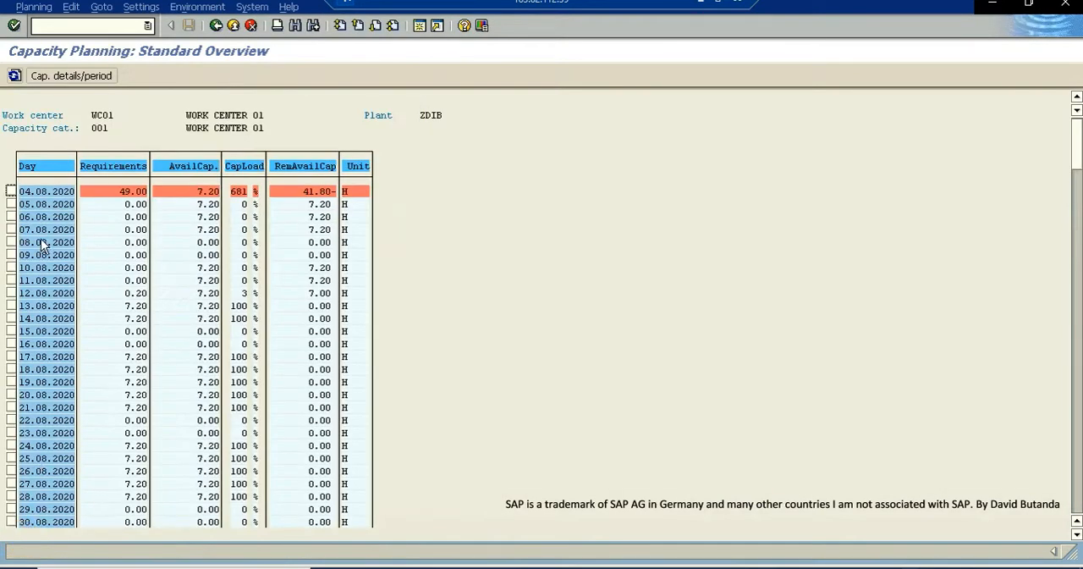
- Display the capacity requirement details of WC01 for 12.08.2020 and check the pegged order
{"action": "left_click", "coordinate": [100, 292]}
{"action": "left_click", "coordinate": [50, 294]}
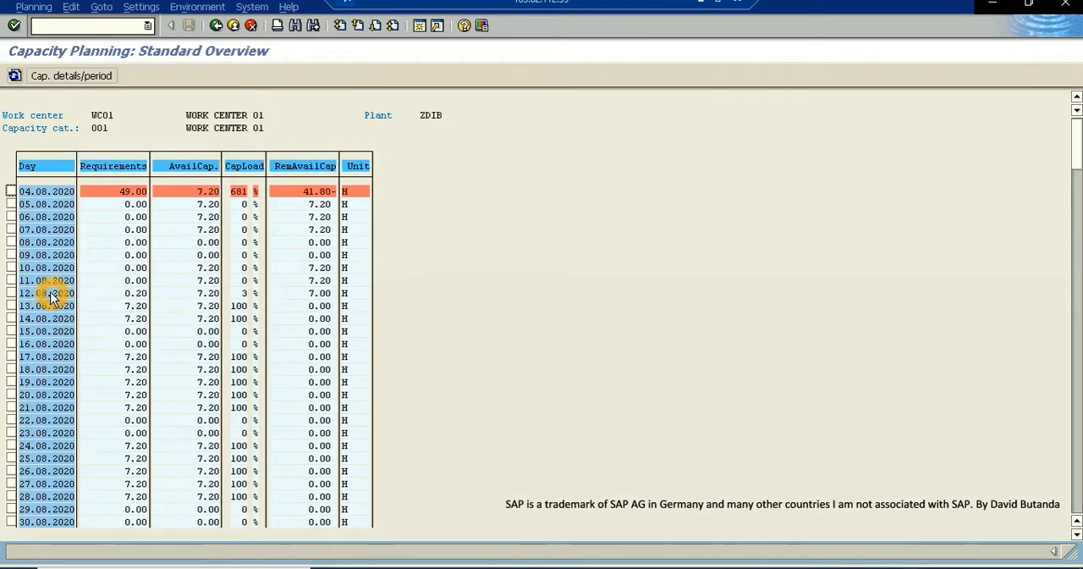
{"action": "double_click", "coordinate": [134, 294]}
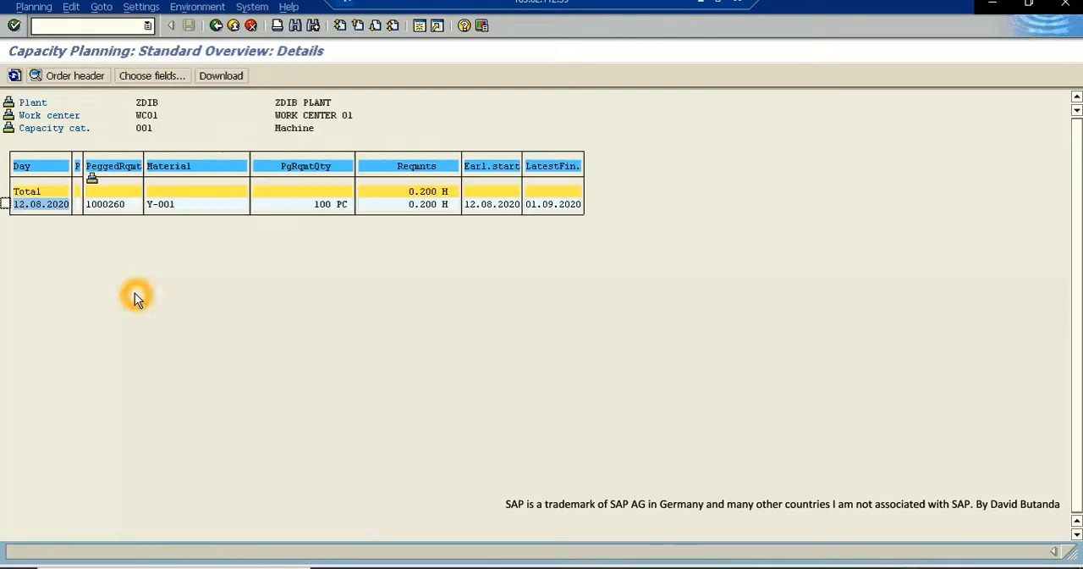
{"action": "left_click", "coordinate": [120, 210]}
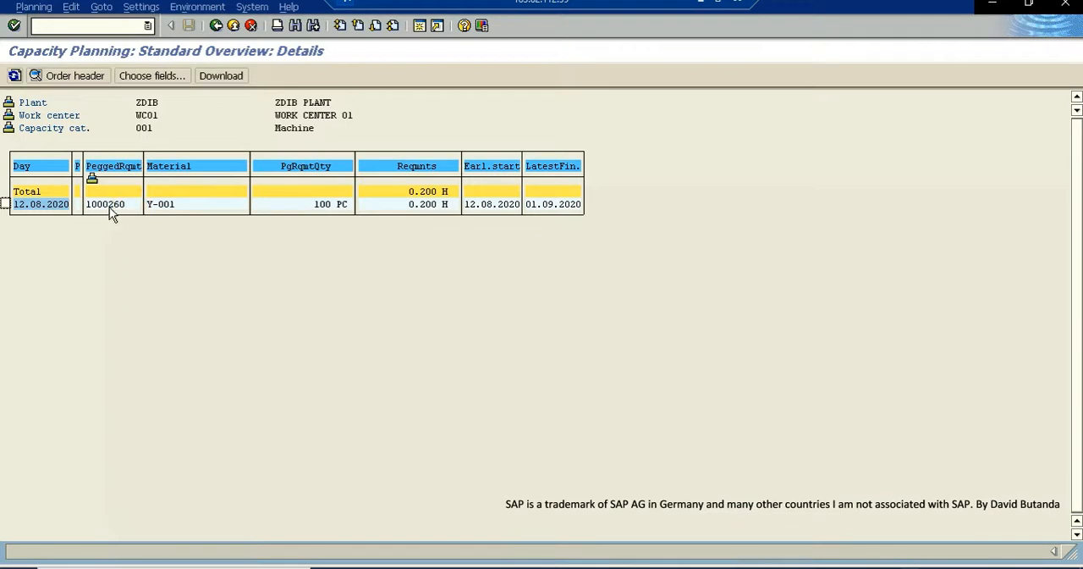
{"action": "left_click", "coordinate": [93, 211]}
- Compare the pegged order with the production order number in the Y-001 stock/requirements list, and return to the capacity details
{"action": "left_click", "coordinate": [237, 567]}
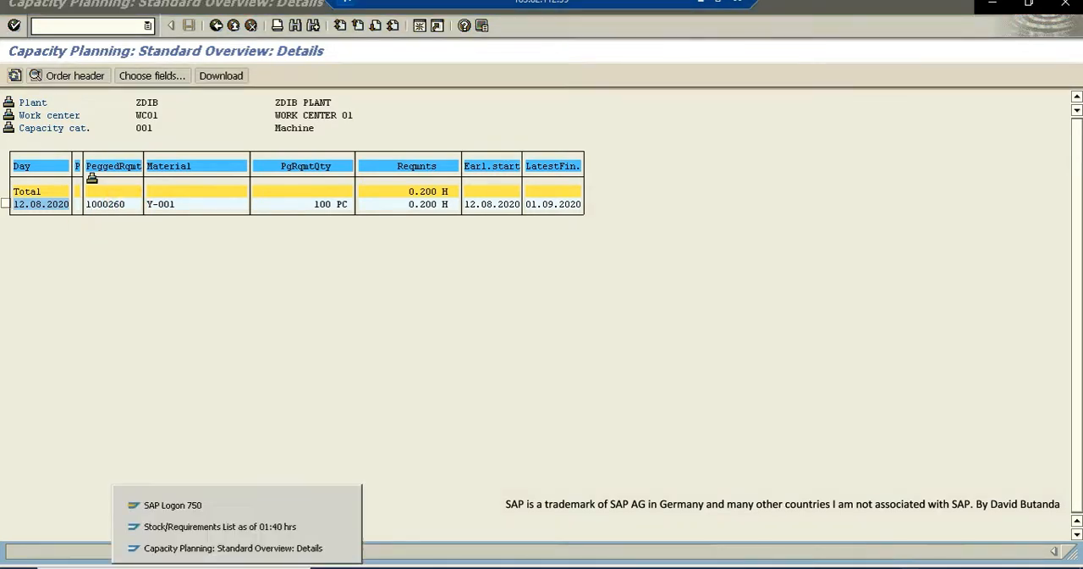
{"action": "left_click", "coordinate": [211, 526]}
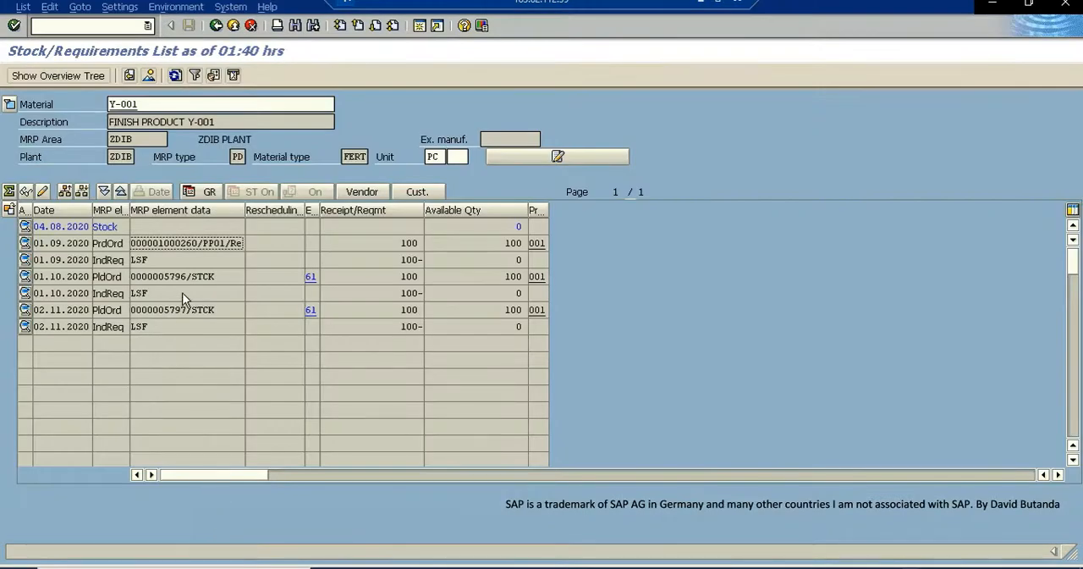
{"action": "left_click", "coordinate": [162, 244]}
{"action": "left_click", "coordinate": [204, 243]}
{"action": "left_click", "coordinate": [204, 243], "text": "shift"}
{"action": "left_click", "coordinate": [269, 107]}
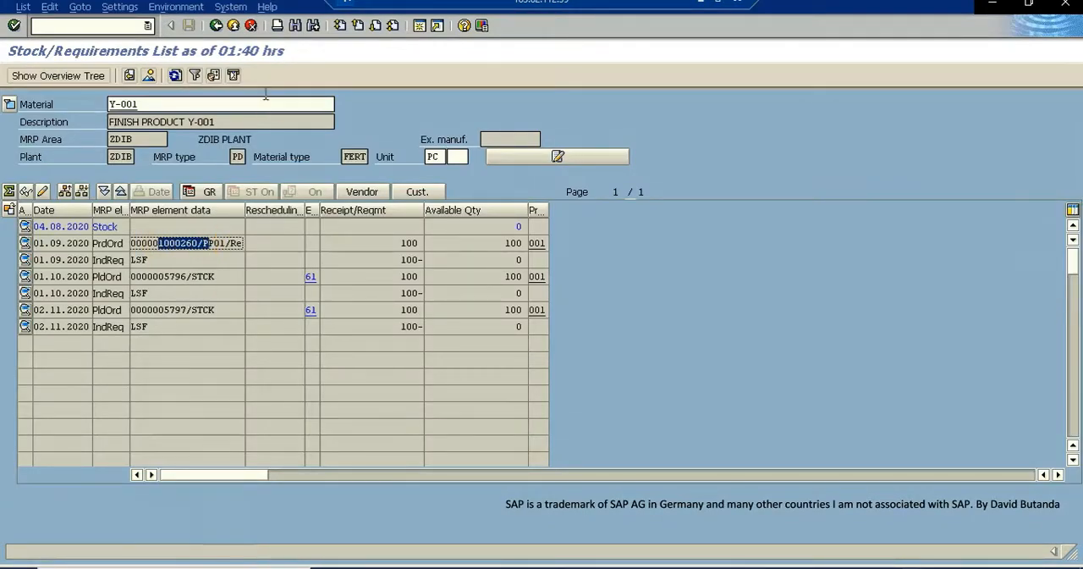
{"action": "left_click", "coordinate": [230, 566]}
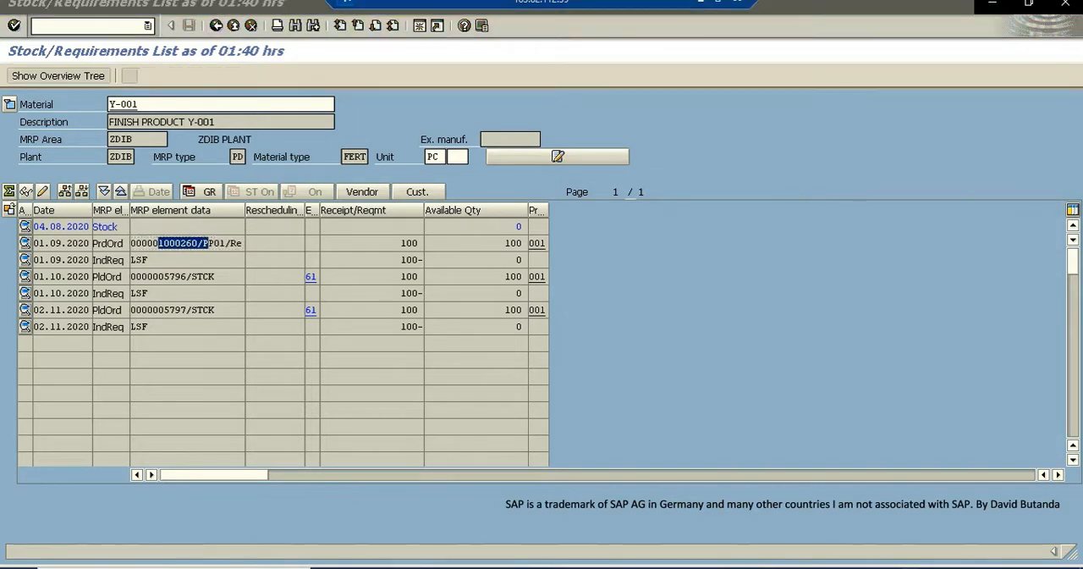
{"action": "left_click", "coordinate": [208, 549]}
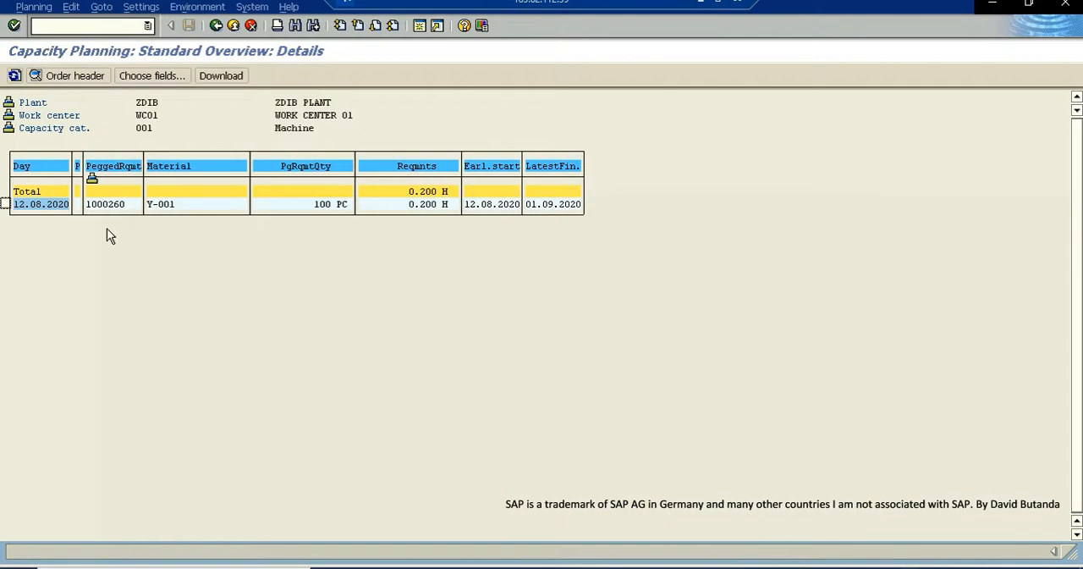
- Leave the capacity details and check the production order number of the 01.09.2020 order in the Y-001 stock/requirements list
{"action": "left_click", "coordinate": [152, 236]}
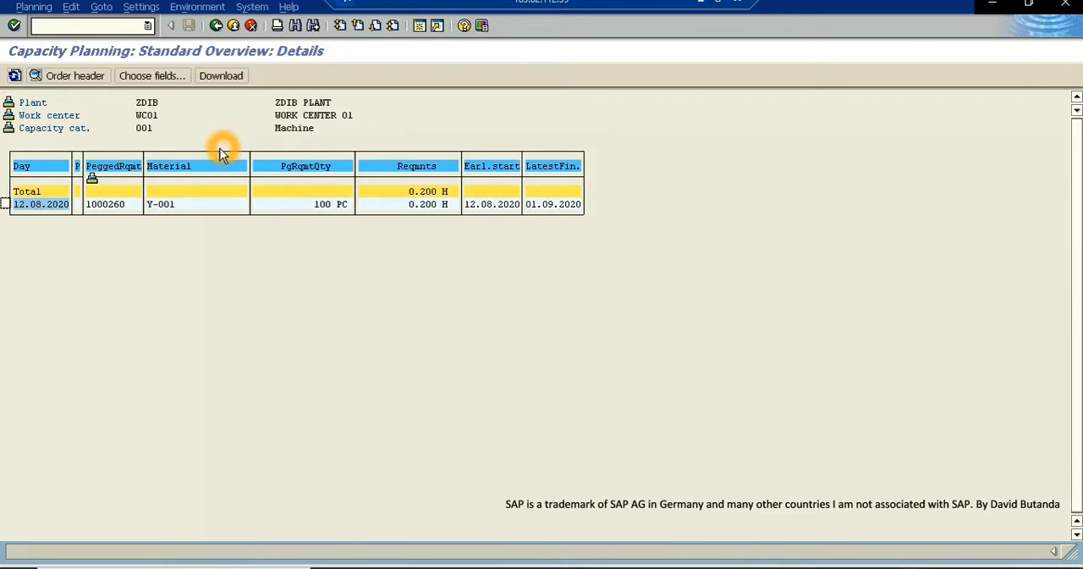
{"action": "left_click", "coordinate": [235, 26]}
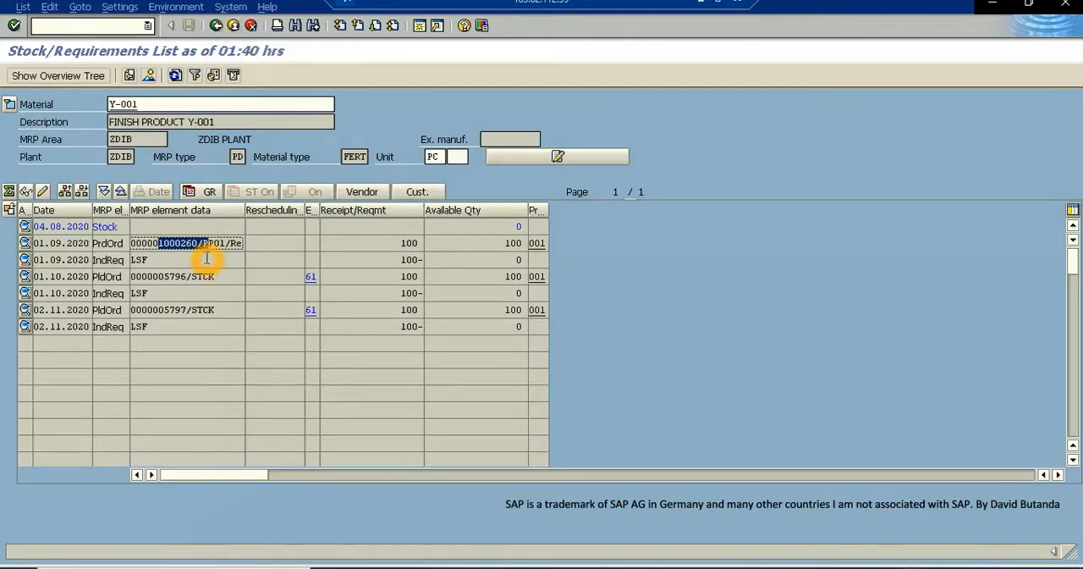
{"action": "left_click_drag", "start_coordinate": [207, 257], "coordinate": [214, 229]}
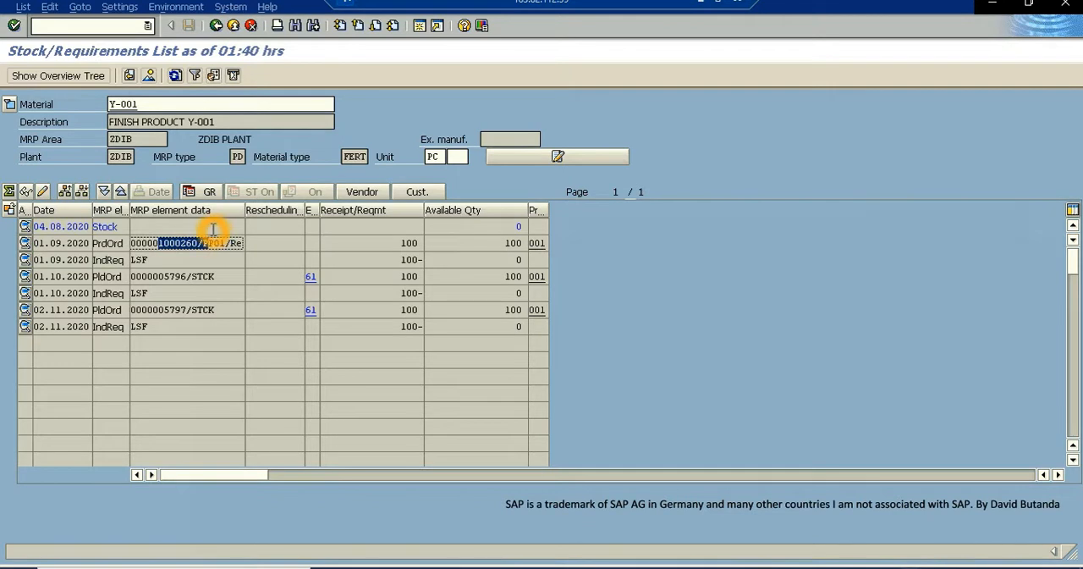
{"action": "left_click_drag", "start_coordinate": [213, 229], "coordinate": [213, 230]}
{"action": "left_click", "coordinate": [195, 243]}
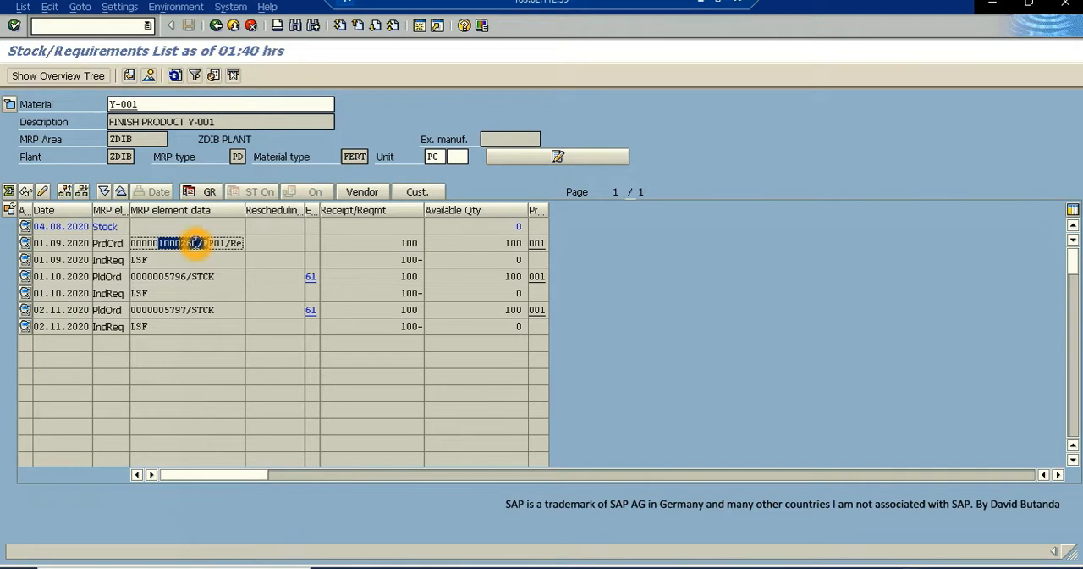
{"action": "left_click", "coordinate": [184, 243]}
{"action": "left_click", "coordinate": [175, 243]}
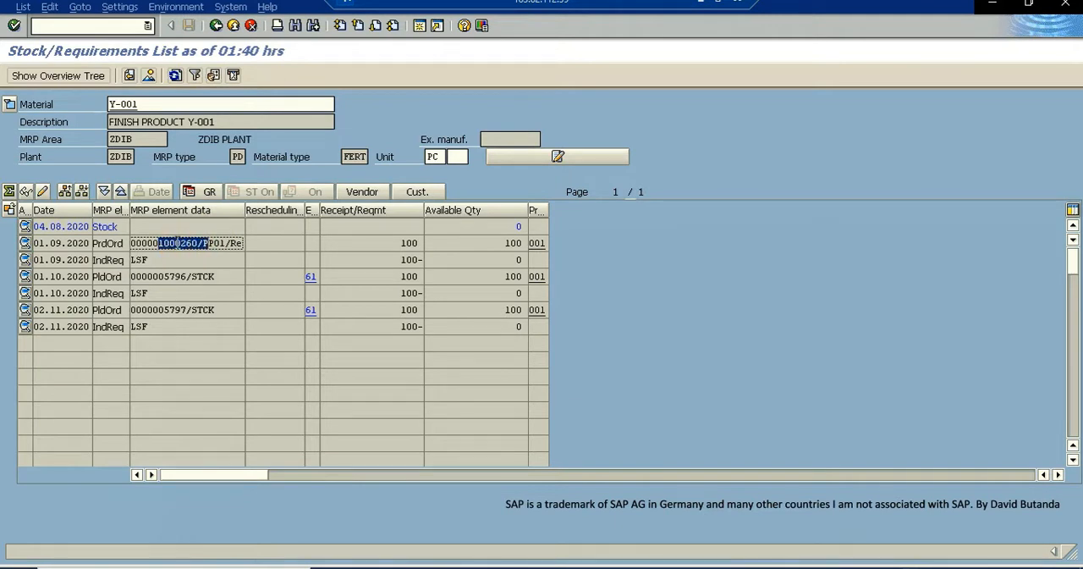
{"action": "left_click", "coordinate": [173, 243]}
{"action": "left_click", "coordinate": [212, 230]}
{"action": "left_click", "coordinate": [196, 244]}
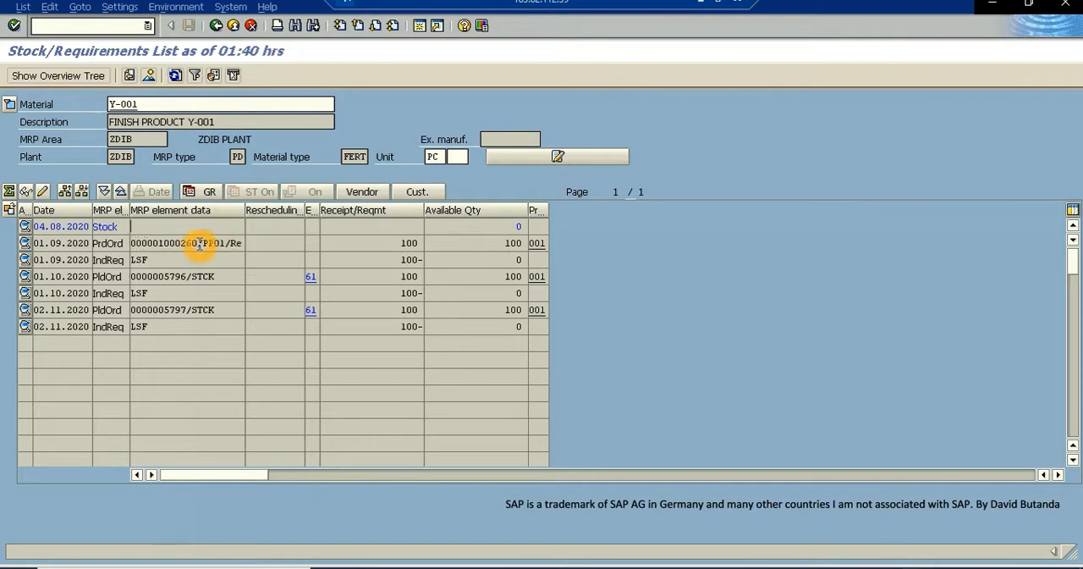
{"action": "left_click_drag", "start_coordinate": [196, 244], "coordinate": [131, 243]}
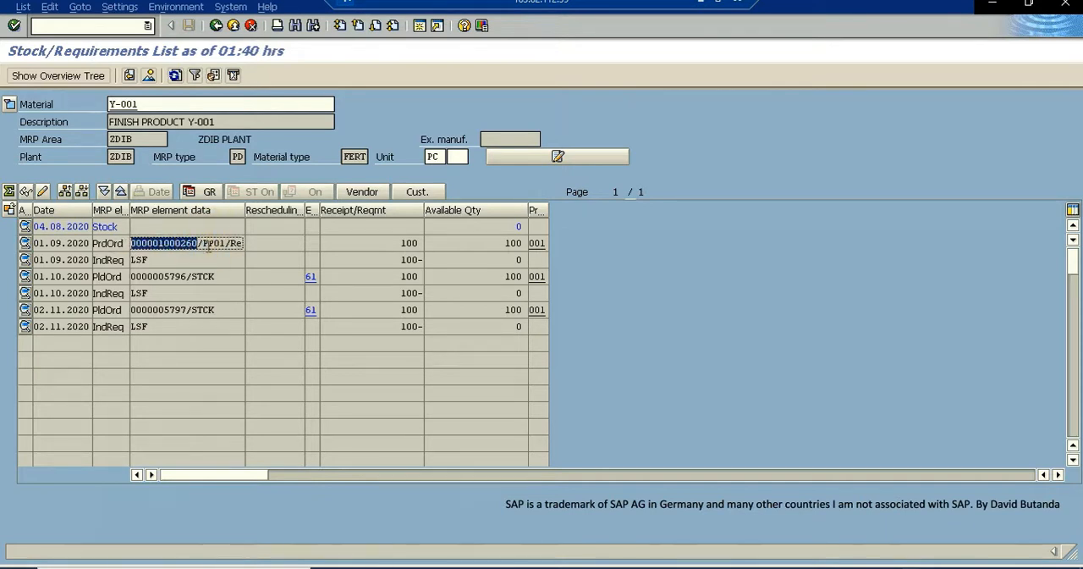
{"action": "left_click", "coordinate": [157, 242]}
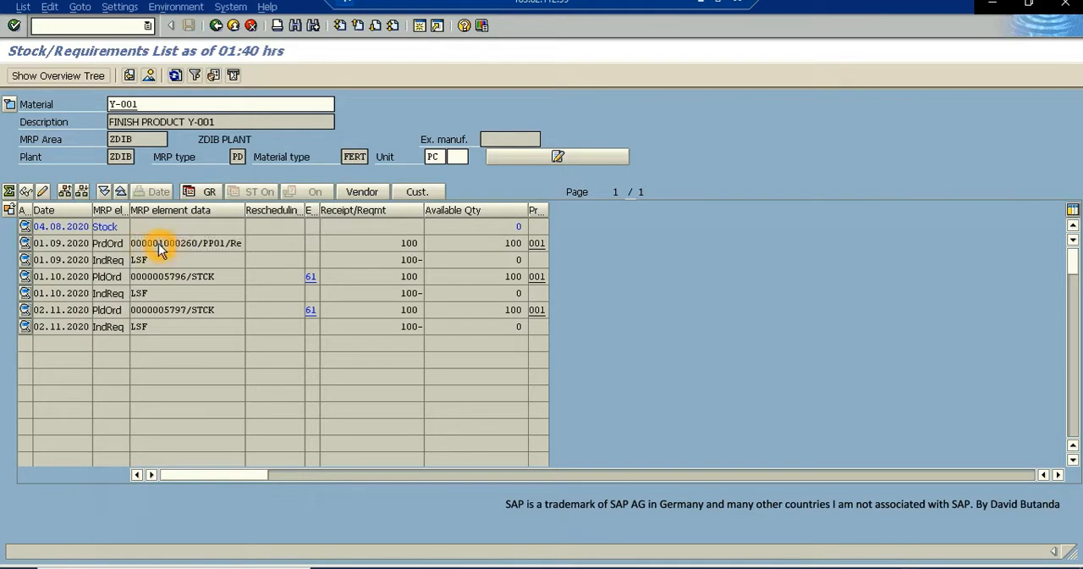
- Open the Y-001 production order of 01.09.2020 in change mode and select component Y-002 in its component overview
{"action": "double_click", "coordinate": [158, 243]}
{"action": "left_click", "coordinate": [54, 309]}
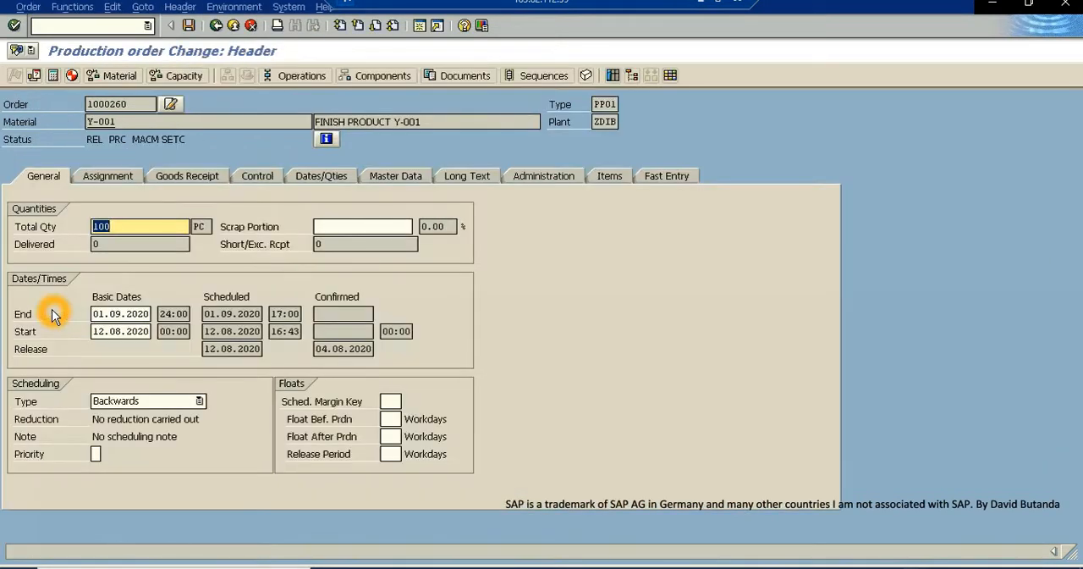
{"action": "left_click", "coordinate": [311, 145]}
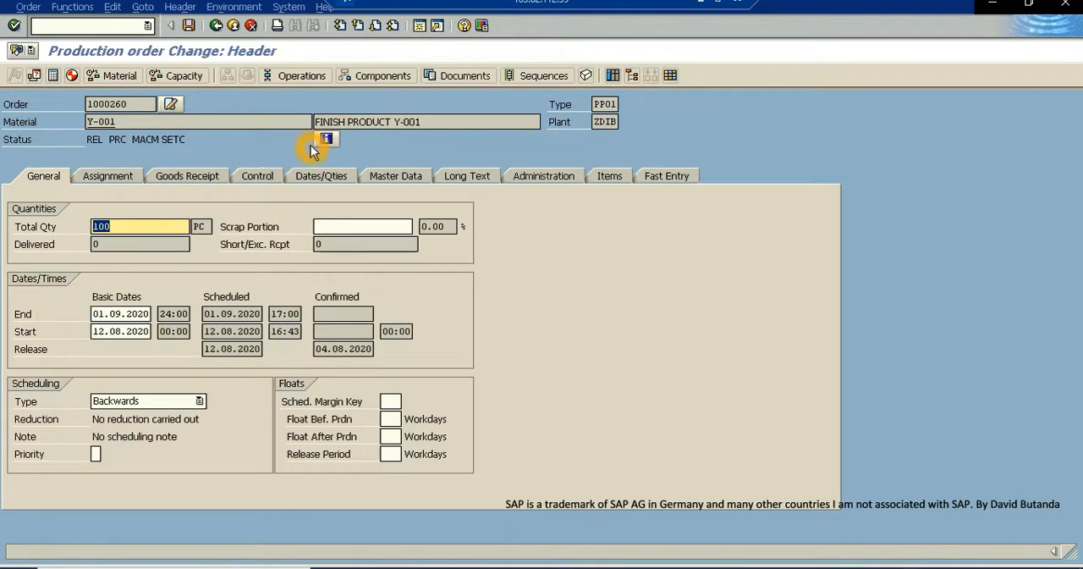
{"action": "left_click", "coordinate": [358, 74]}
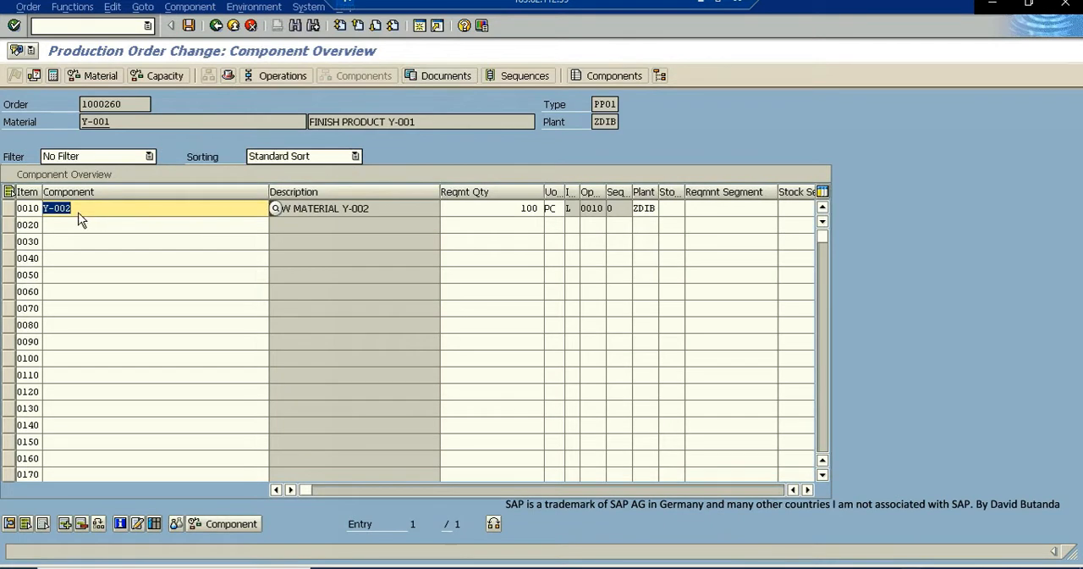
{"action": "left_click", "coordinate": [9, 208]}
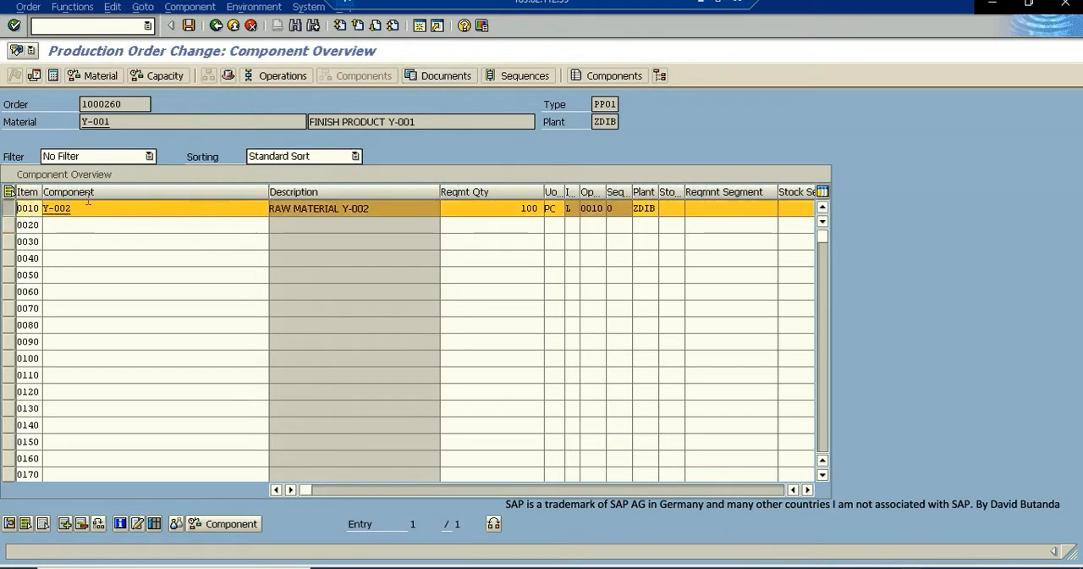
- Check the committed and withdrawn quantities of component Y-002, and exit the production order without saving
{"action": "left_click", "coordinate": [807, 490]}
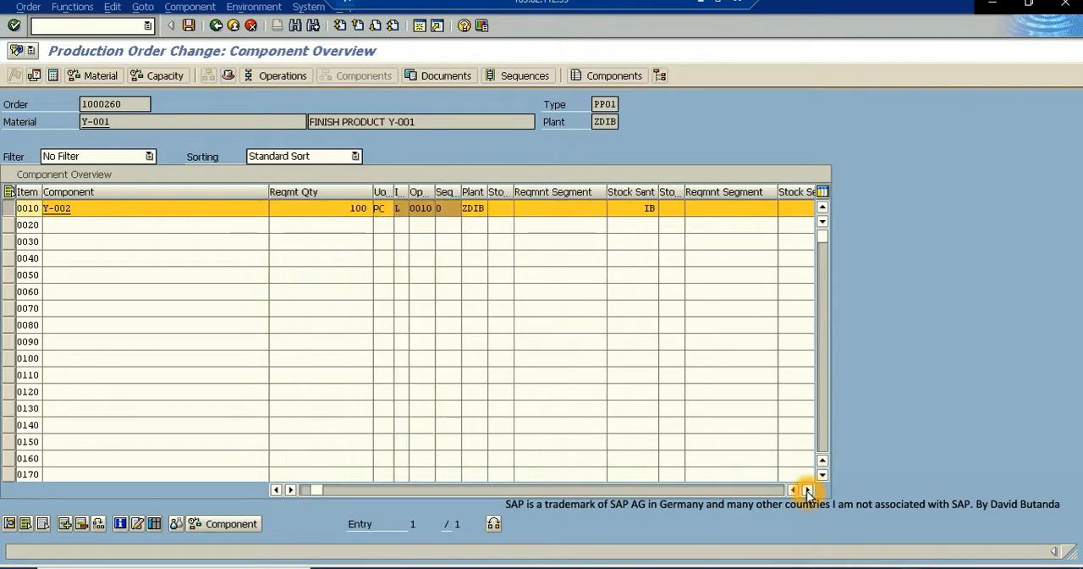
{"action": "left_click", "coordinate": [808, 490]}
{"action": "left_click", "coordinate": [807, 490]}
{"action": "left_click", "coordinate": [807, 490]}
{"action": "left_click", "coordinate": [807, 490]}
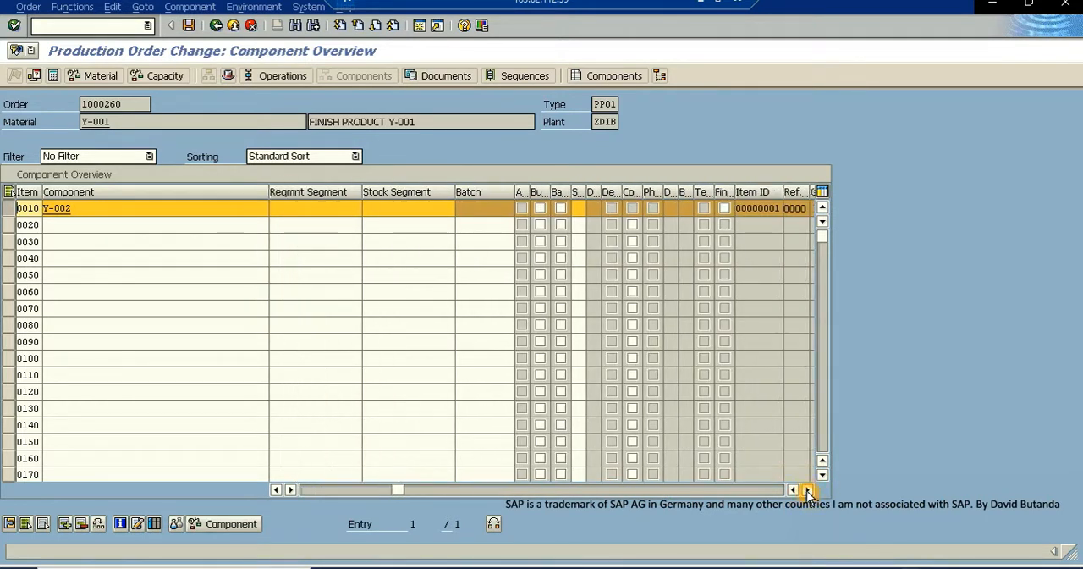
{"action": "left_click", "coordinate": [808, 490]}
{"action": "left_click", "coordinate": [807, 490]}
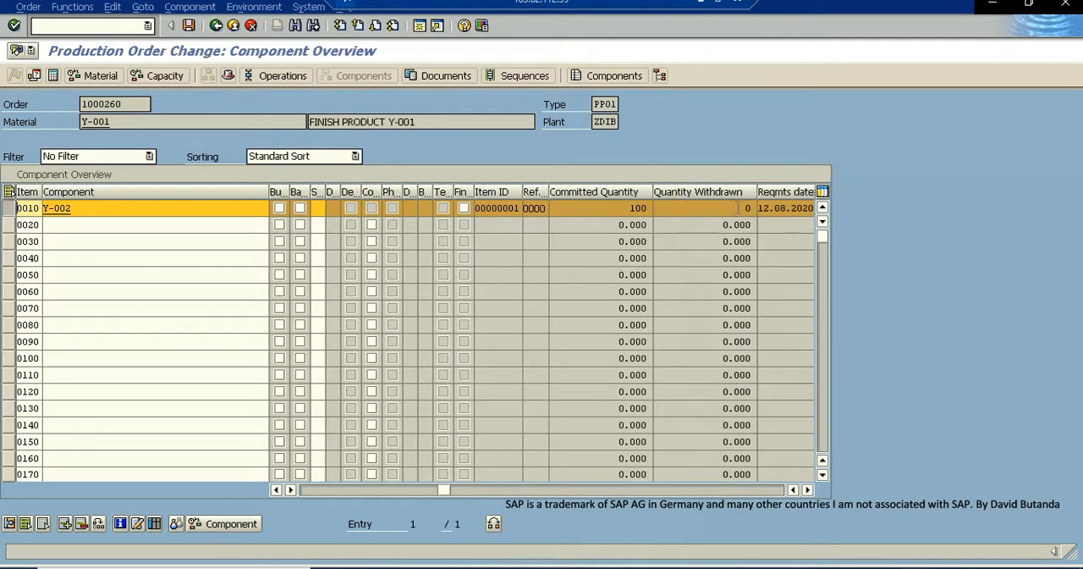
{"action": "left_click", "coordinate": [696, 195]}
{"action": "left_click", "coordinate": [235, 28]}
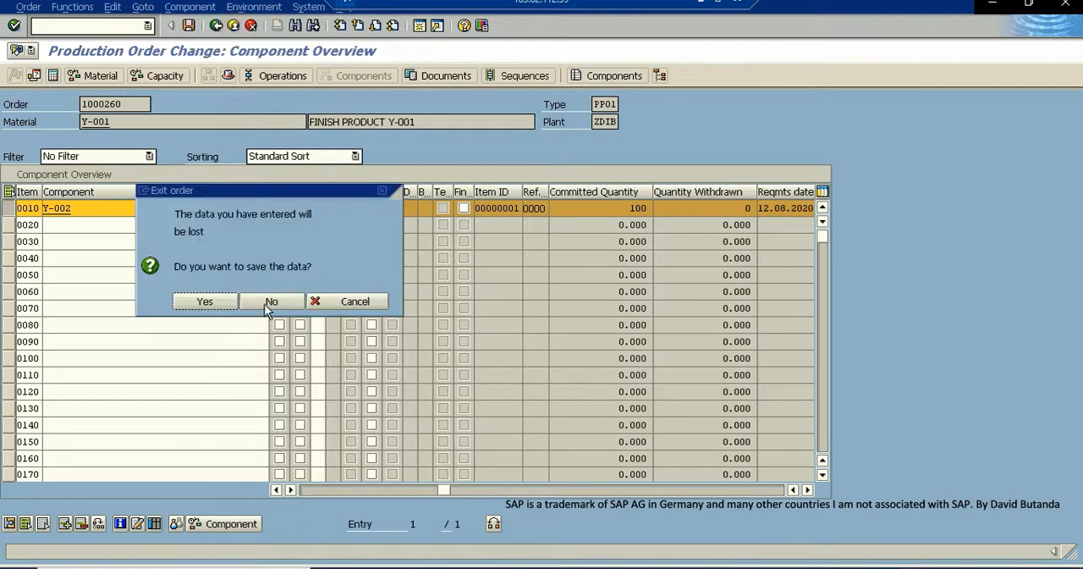
{"action": "left_click", "coordinate": [267, 300]}
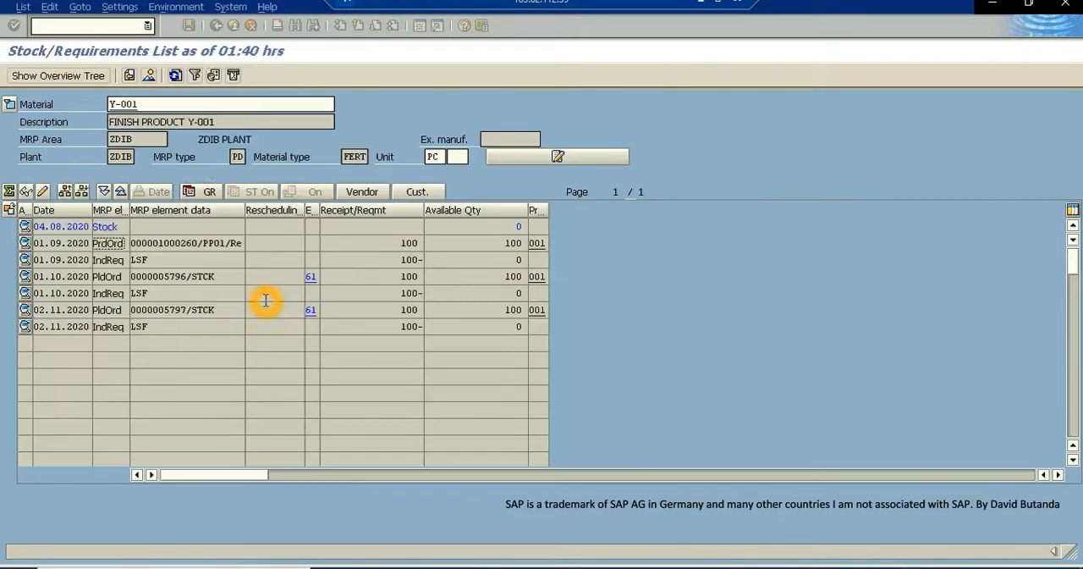
- Copy the production order number of the 01.09.2020 order from the Y-001 stock/requirements list
{"action": "left_click", "coordinate": [179, 230]}
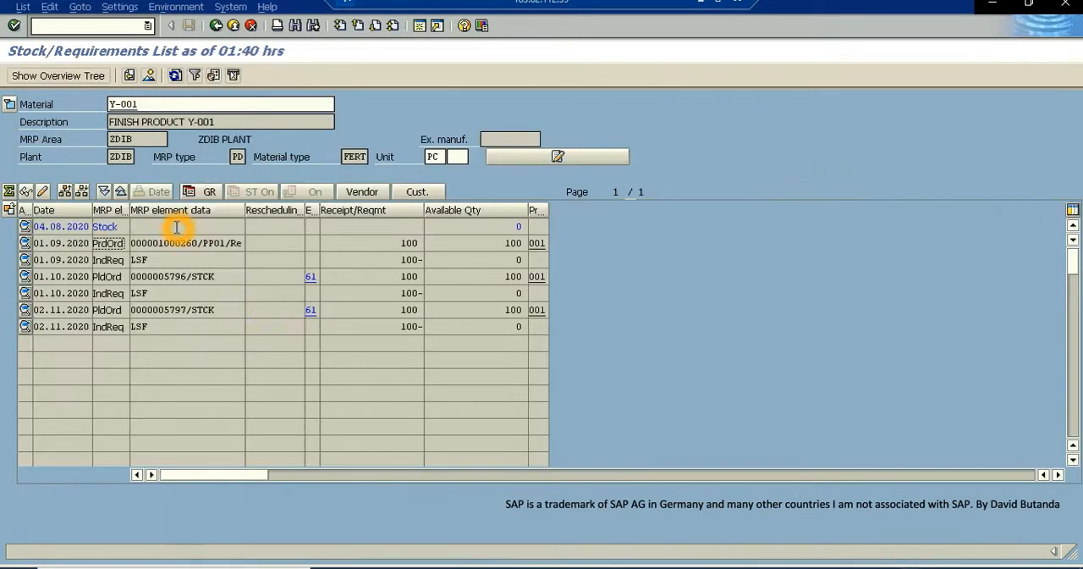
{"action": "left_click", "coordinate": [202, 245]}
{"action": "left_click_drag", "start_coordinate": [199, 244], "coordinate": [114, 246]}
{"action": "key", "text": "ctrl+c"}
{"action": "left_click", "coordinate": [175, 247]}
{"action": "left_click", "coordinate": [188, 242]}
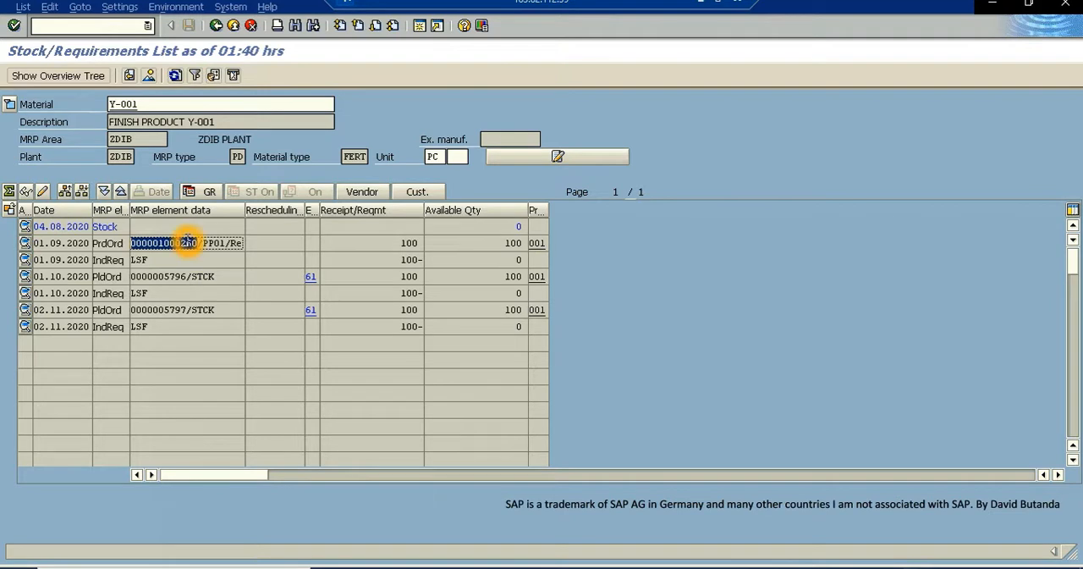
{"action": "left_click", "coordinate": [187, 243]}
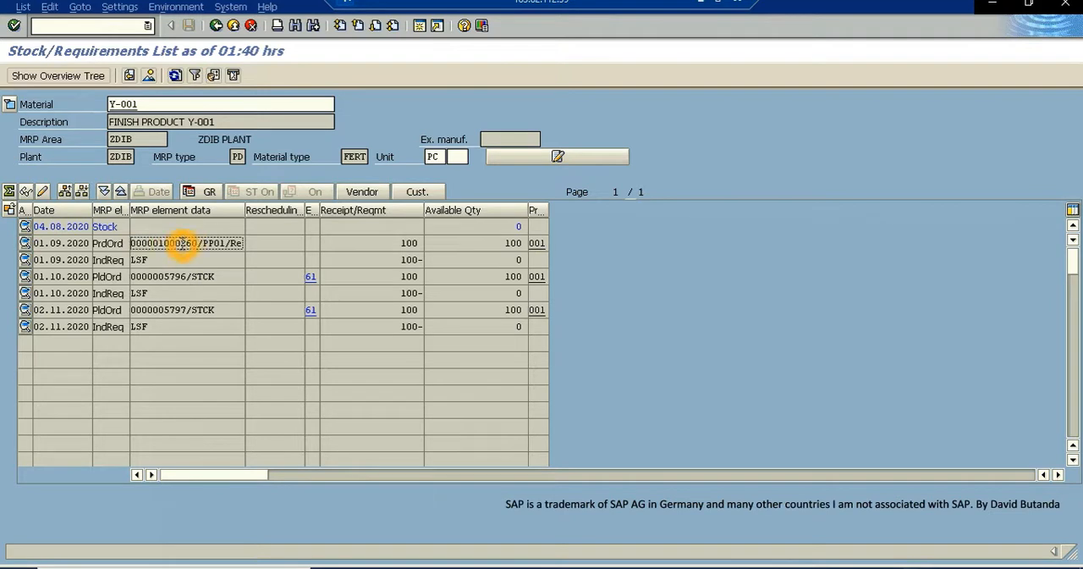
- Start transaction MIGO in a new session and set it to Goods Issue with reference to an order
{"action": "left_click", "coordinate": [420, 26]}
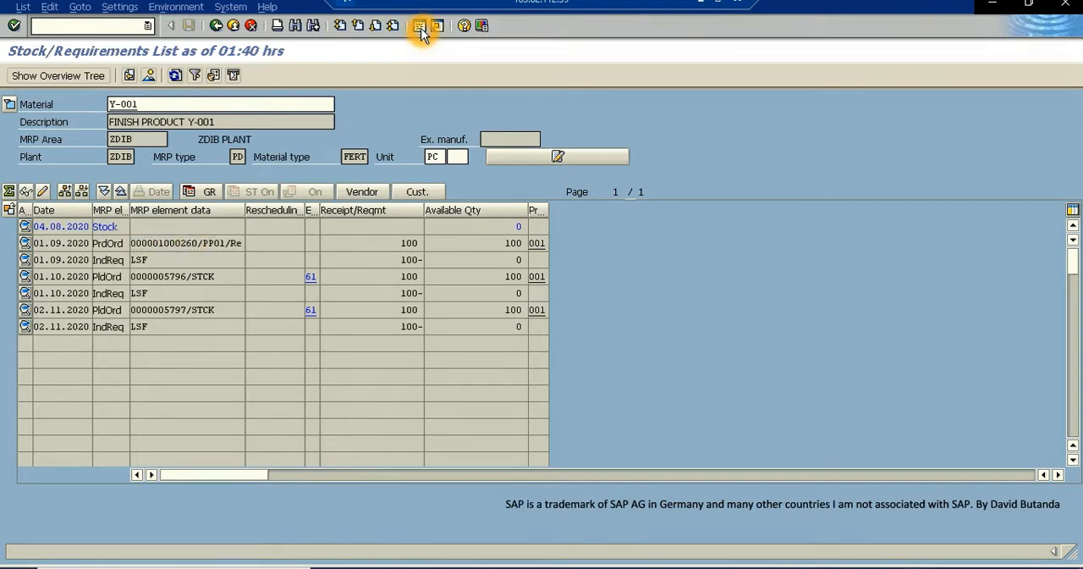
{"action": "left_click", "coordinate": [101, 30]}
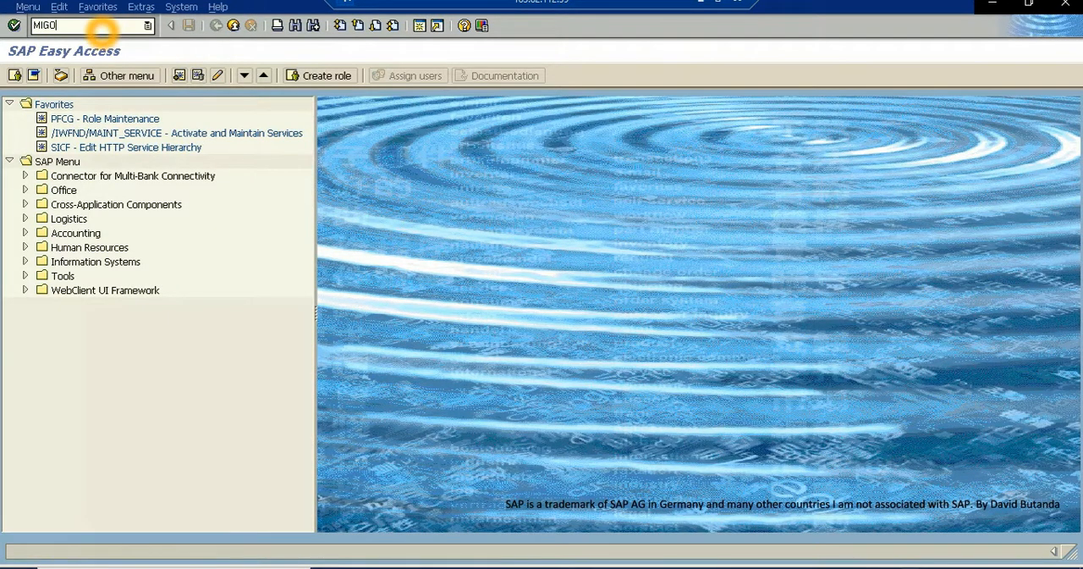
{"action": "key", "text": "Return"}
{"action": "left_click", "coordinate": [319, 216]}
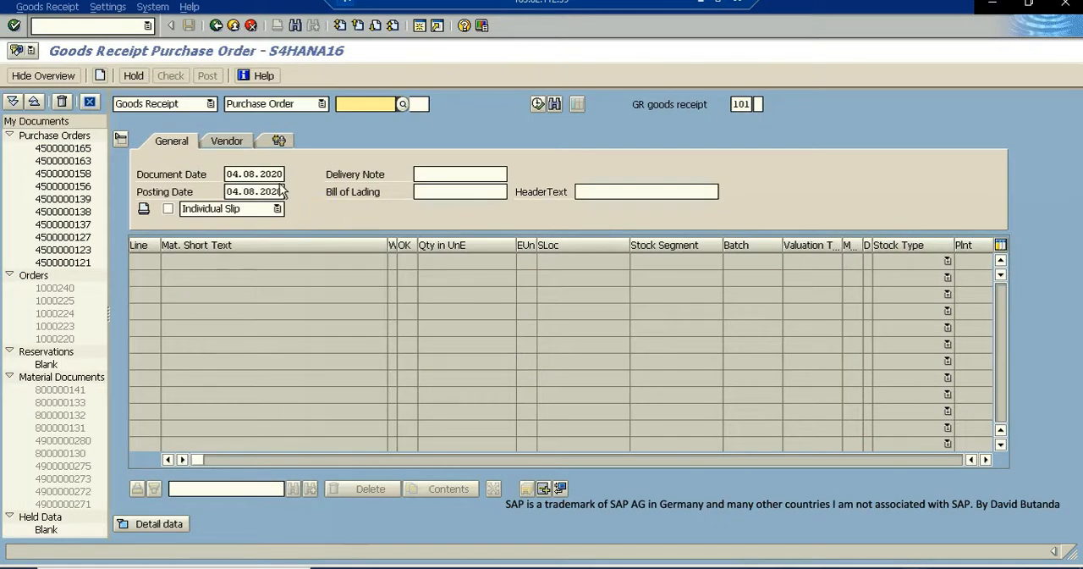
{"action": "left_click", "coordinate": [212, 104]}
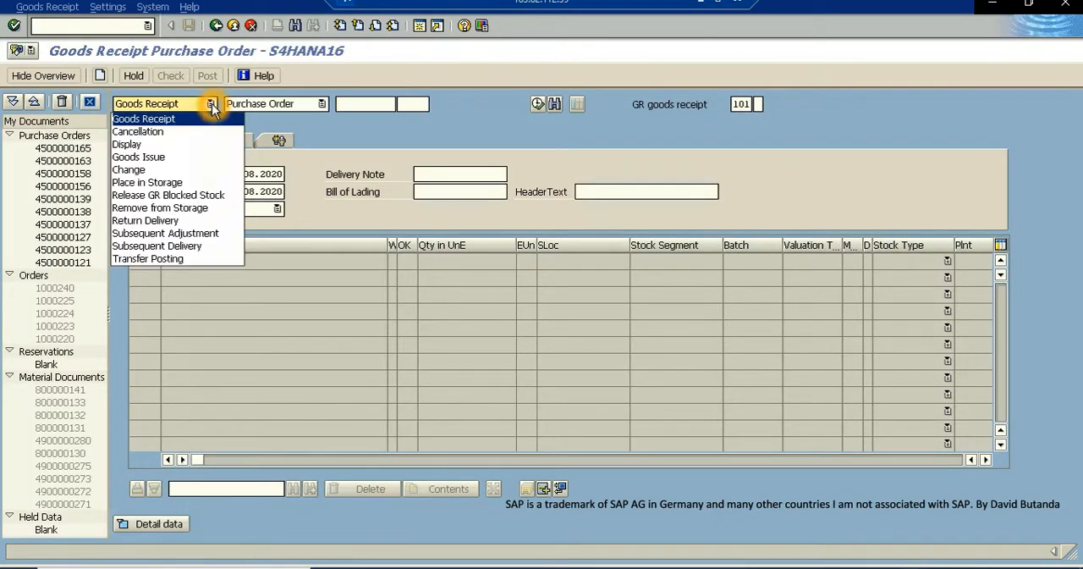
{"action": "left_click", "coordinate": [158, 158]}
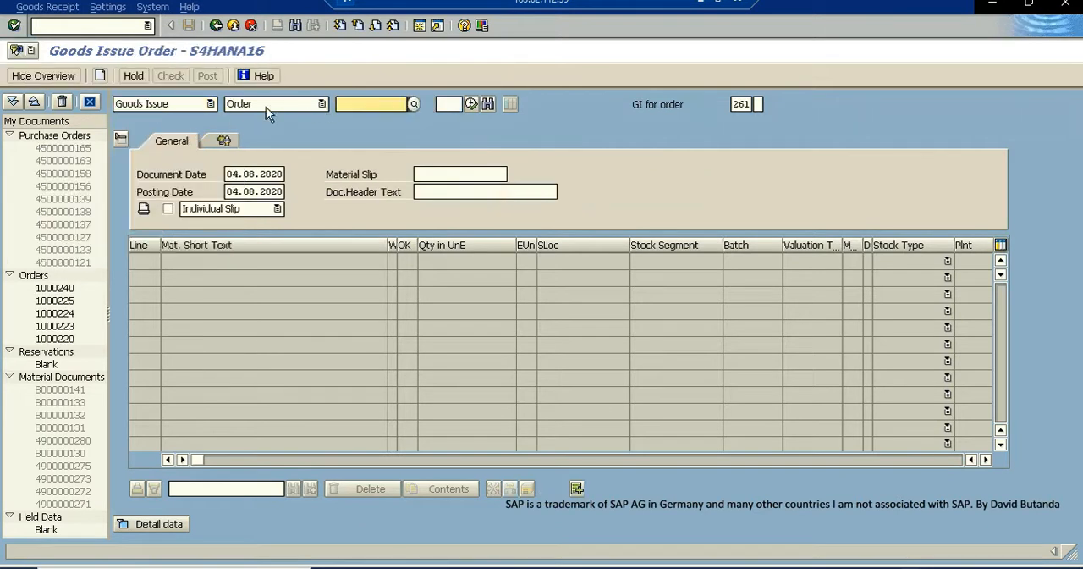
- Enter the copied production order number as the goods issue reference and load its component item
{"action": "left_click", "coordinate": [369, 104]}
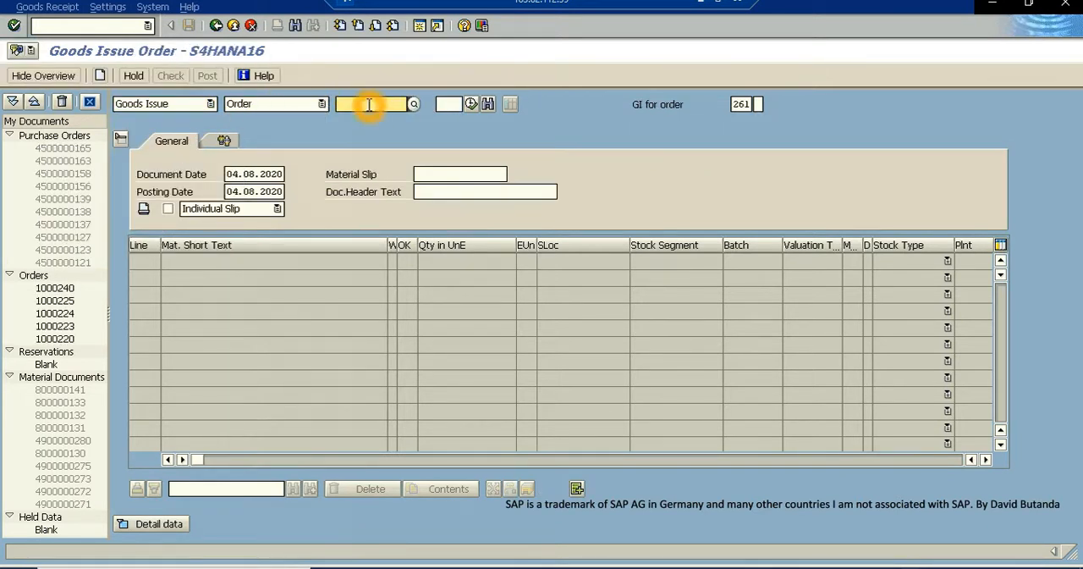
{"action": "key", "text": "ctrl+v"}
{"action": "key", "text": "Return"}
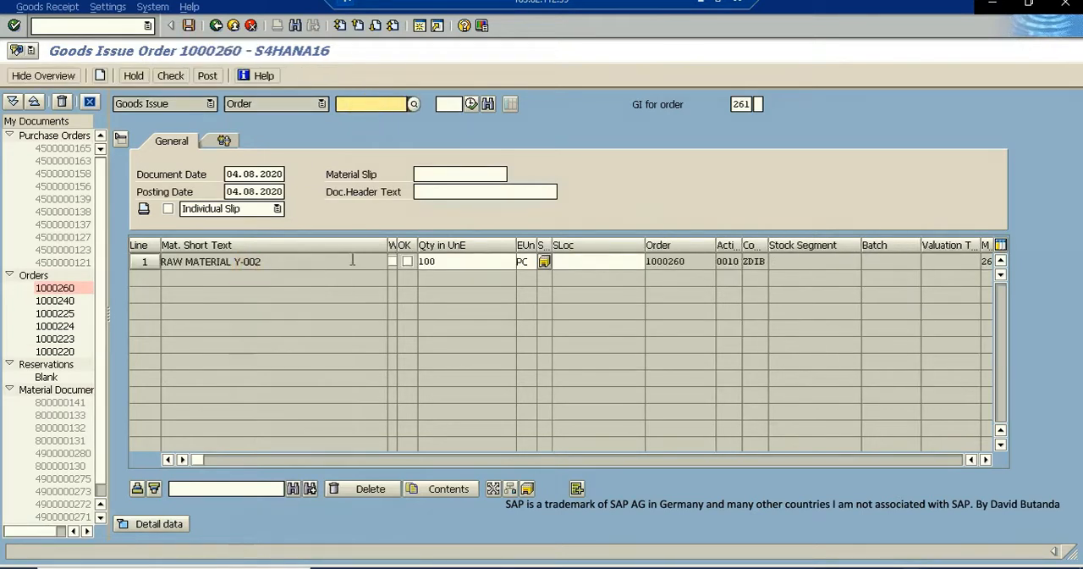
- Flag the Y-002 item as OK and set its storage location to RAW MATERIALS SL
{"action": "left_click", "coordinate": [408, 263]}
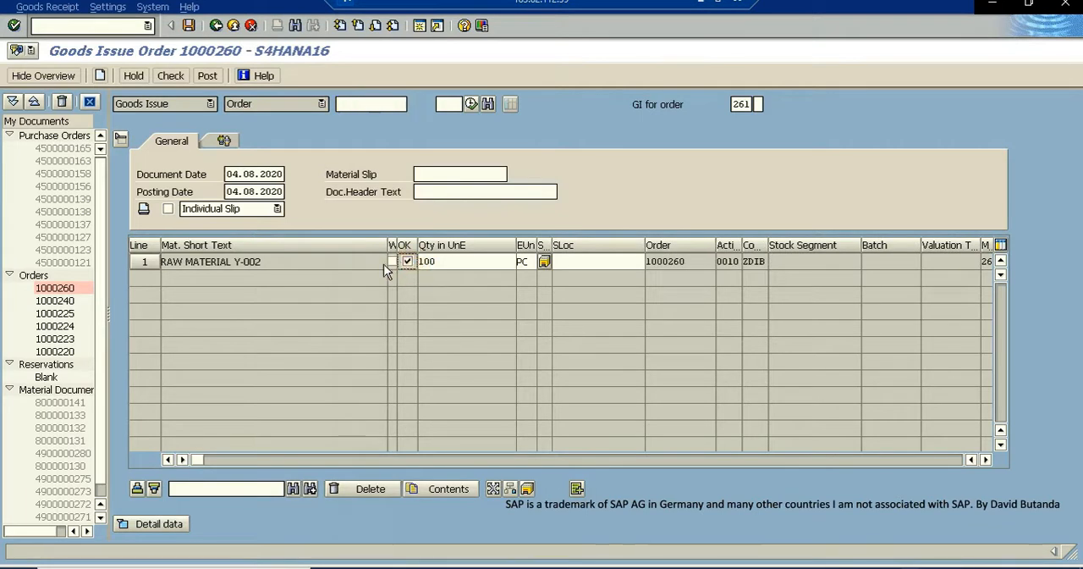
{"action": "left_click_drag", "start_coordinate": [259, 262], "coordinate": [151, 262]}
{"action": "left_click", "coordinate": [565, 265]}
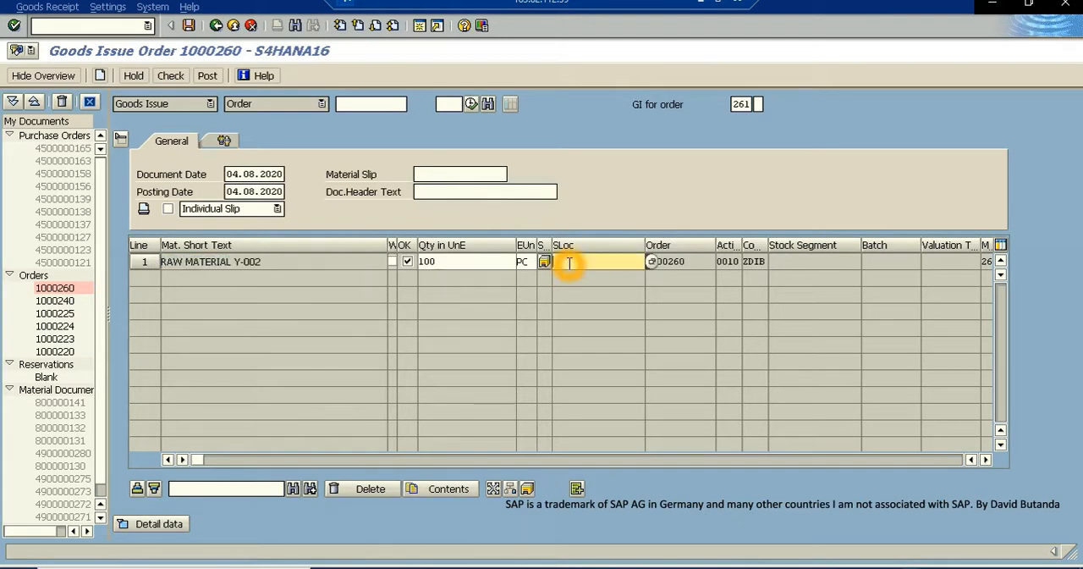
{"action": "type", "text": "ZDIB"}
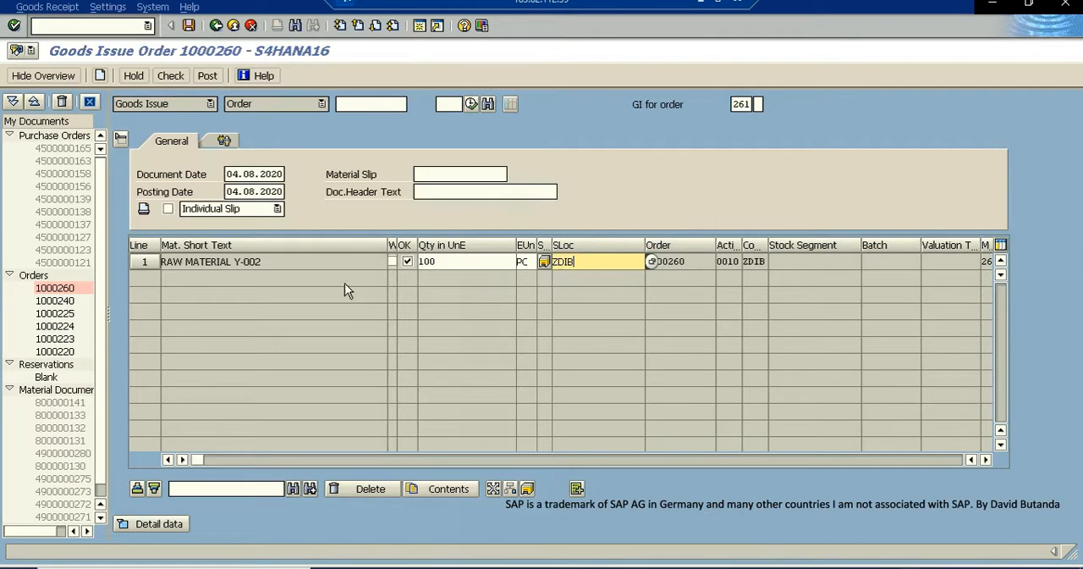
{"action": "left_click", "coordinate": [322, 261]}
{"action": "left_click", "coordinate": [570, 280]}
{"action": "left_click", "coordinate": [521, 238]}
{"action": "left_click", "coordinate": [485, 218]}
- Check and post the goods issue of component Y-002 to the production order, and return to the stock/requirements list
{"action": "left_click", "coordinate": [172, 75]}
{"action": "left_click", "coordinate": [240, 499]}
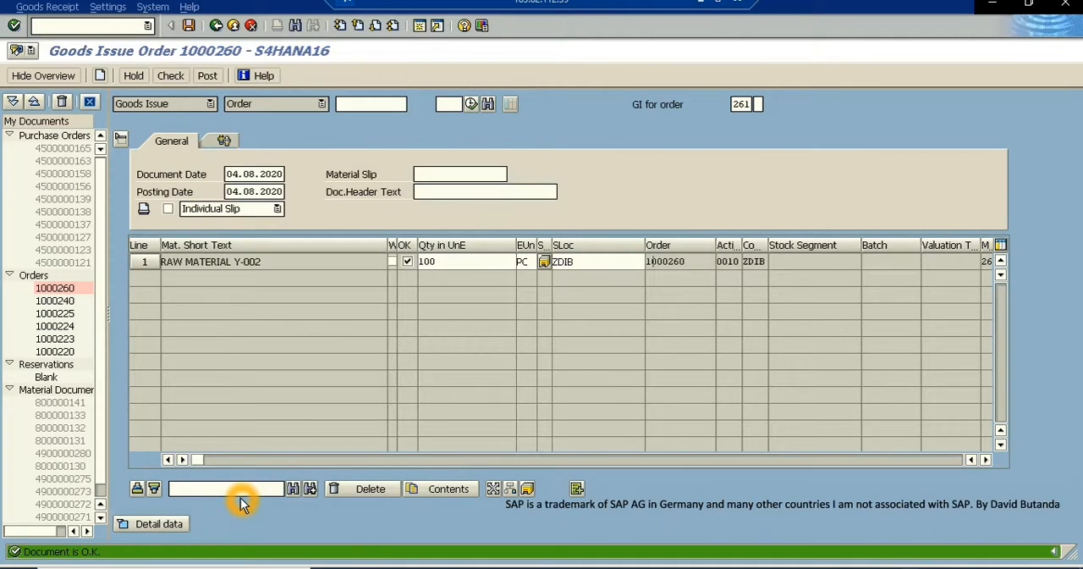
{"action": "left_click", "coordinate": [208, 76]}
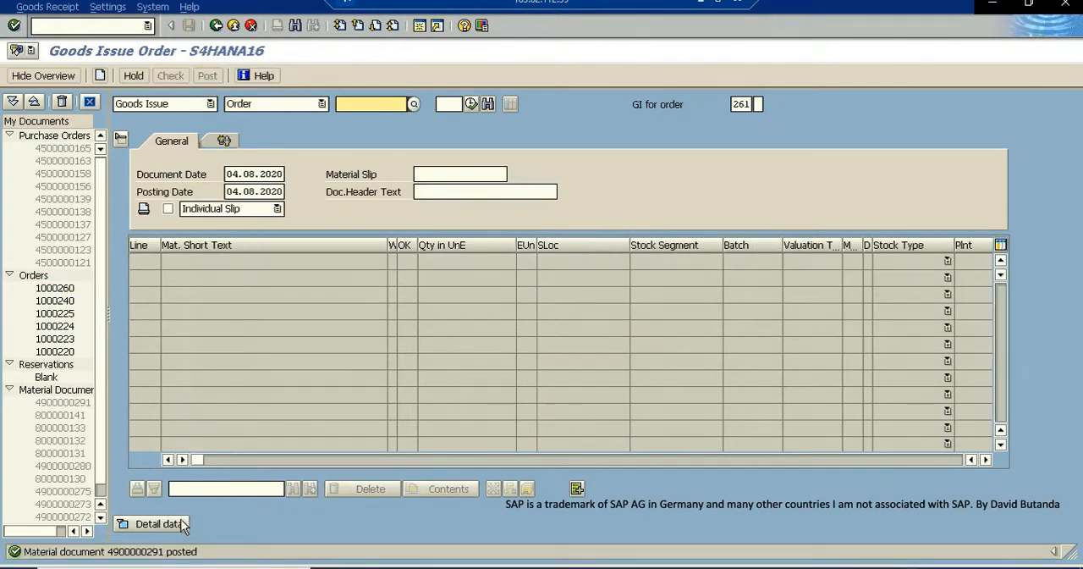
{"action": "left_click", "coordinate": [235, 26]}
{"action": "left_click", "coordinate": [235, 27]}
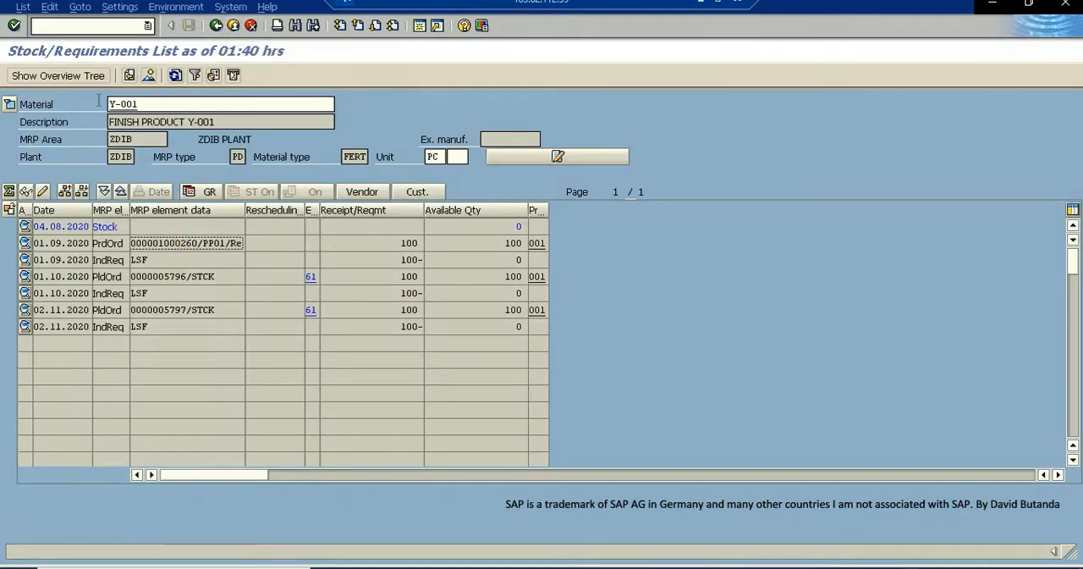
- Refresh the Y-001 stock/requirements list and open the production order of 01.09.2020 in change mode
{"action": "left_click", "coordinate": [176, 75]}
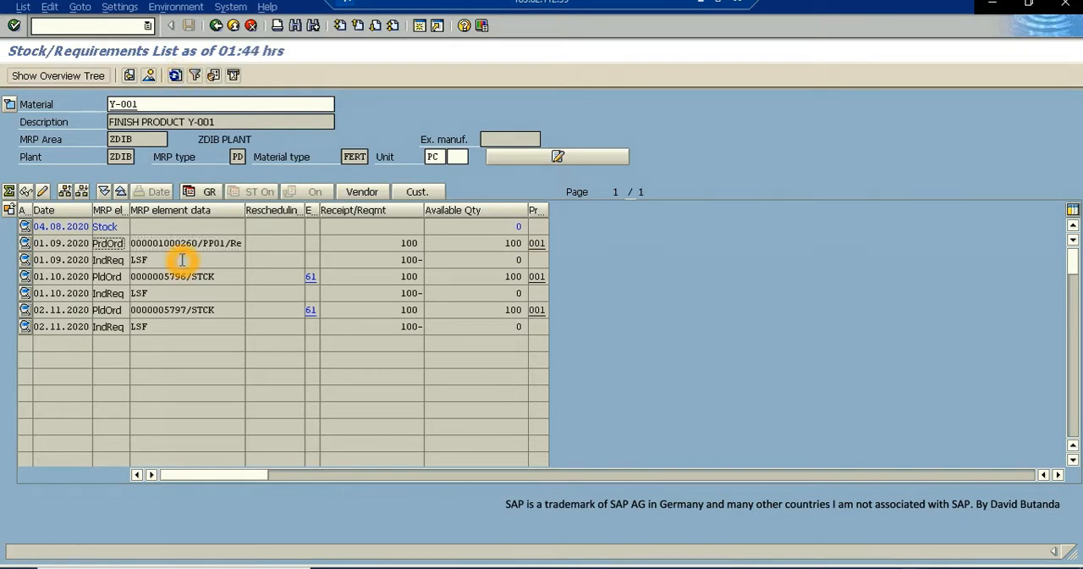
{"action": "left_click", "coordinate": [151, 248]}
{"action": "left_click", "coordinate": [110, 245]}
{"action": "left_click", "coordinate": [114, 247]}
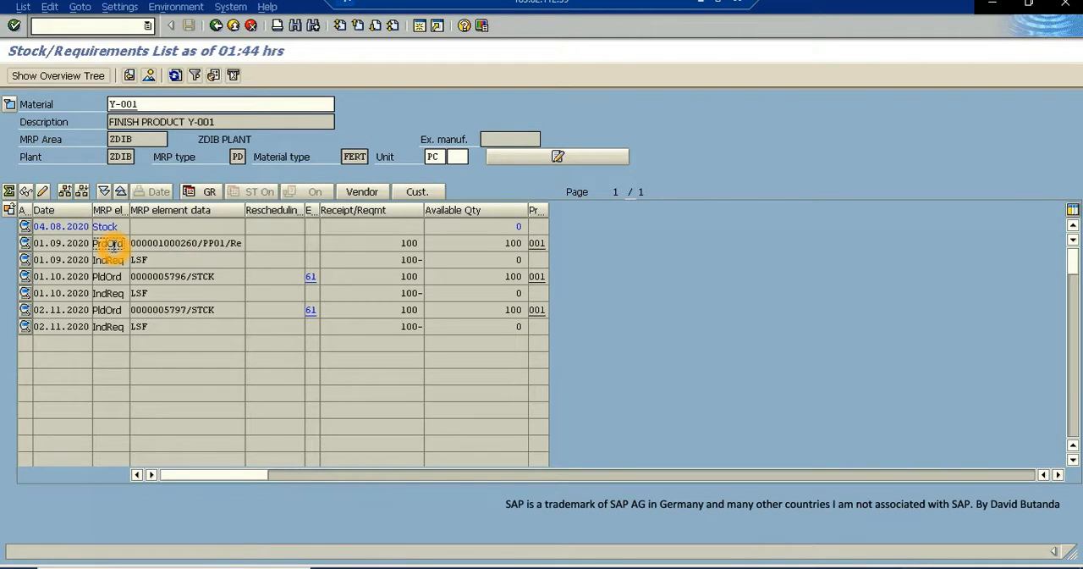
{"action": "double_click", "coordinate": [114, 246]}
{"action": "left_click", "coordinate": [55, 309]}
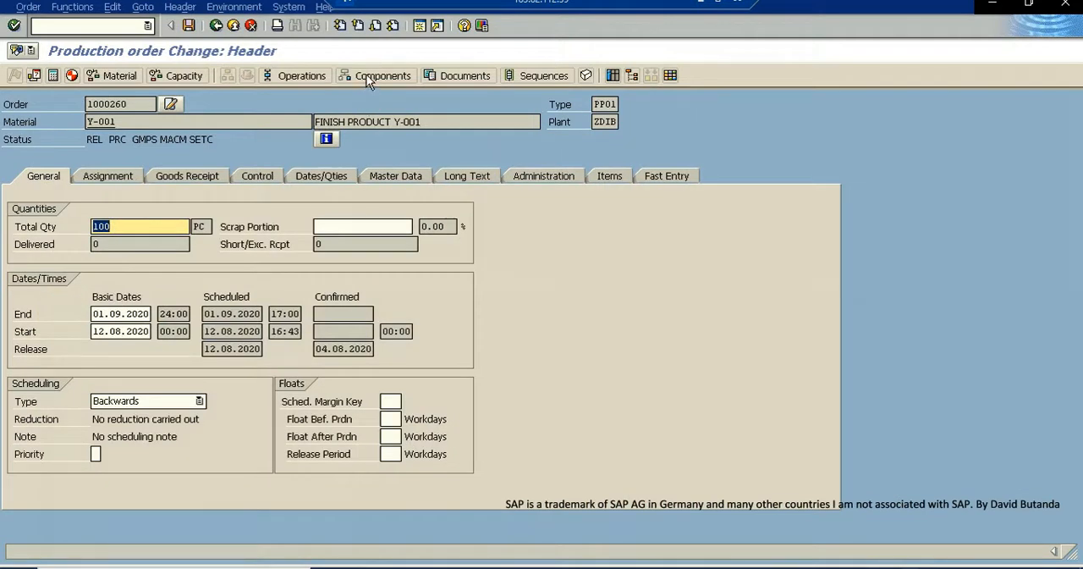
- Examine the committed and withdrawn quantities of component Y-002 in the order's component overview, and return to the stock/requirements list
{"action": "left_click", "coordinate": [366, 76]}
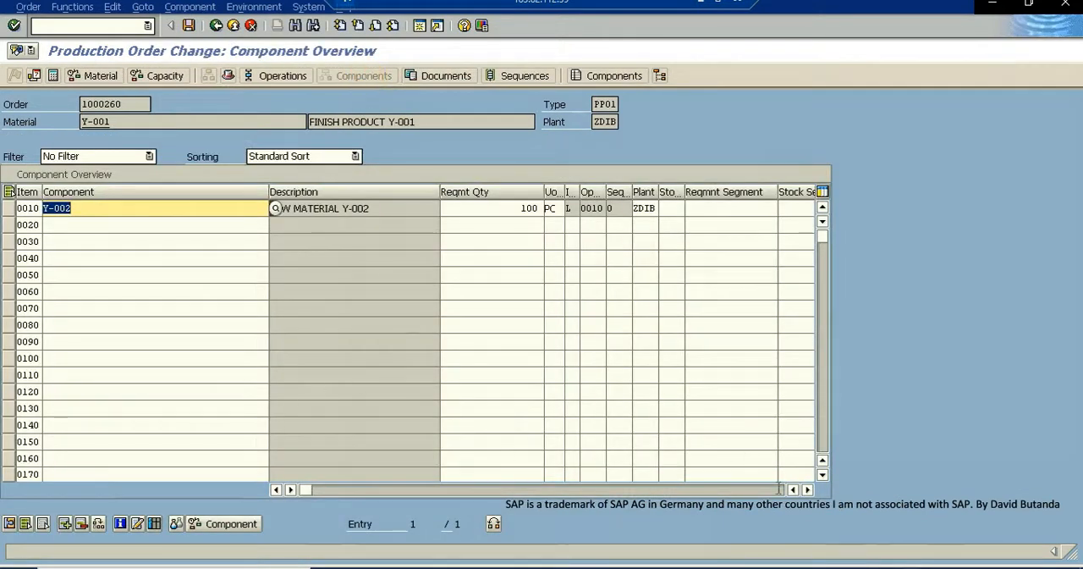
{"action": "left_click", "coordinate": [807, 489]}
{"action": "left_click", "coordinate": [808, 489]}
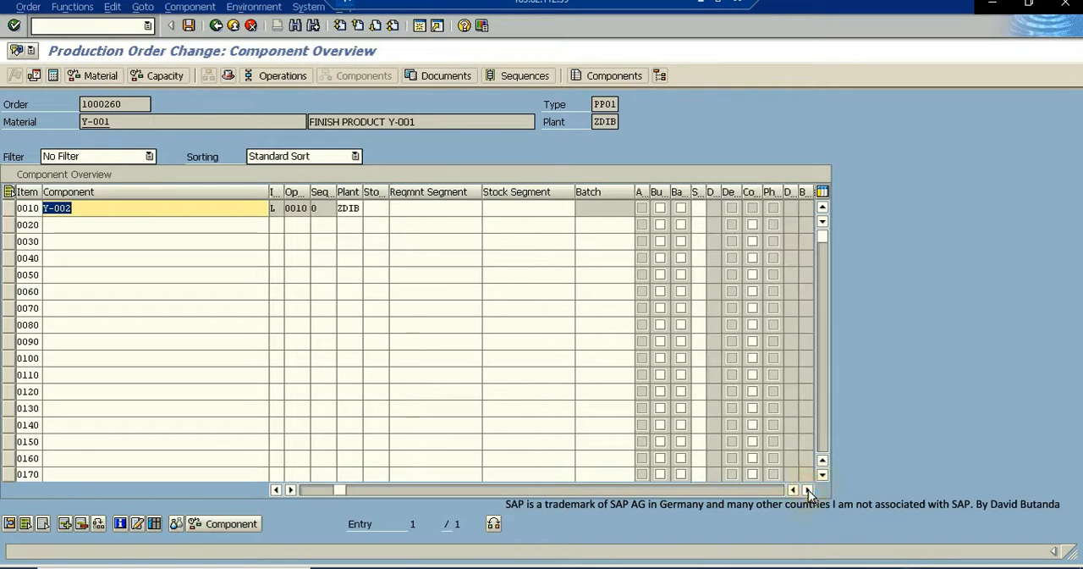
{"action": "left_click", "coordinate": [807, 489]}
{"action": "left_click", "coordinate": [808, 489]}
{"action": "left_click", "coordinate": [807, 489]}
{"action": "left_click", "coordinate": [808, 489]}
{"action": "left_click", "coordinate": [807, 489]}
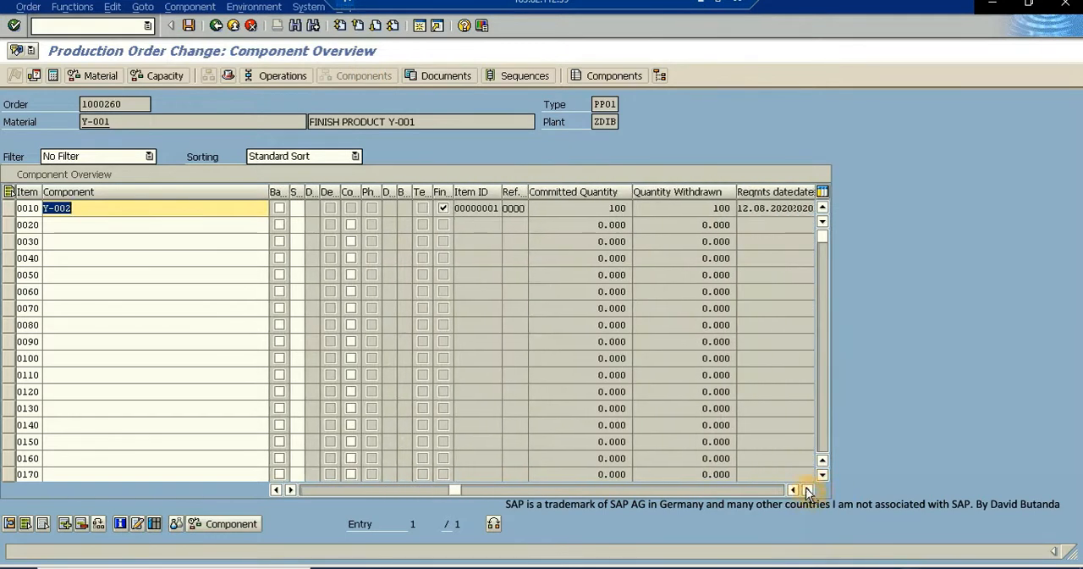
{"action": "left_click", "coordinate": [702, 210]}
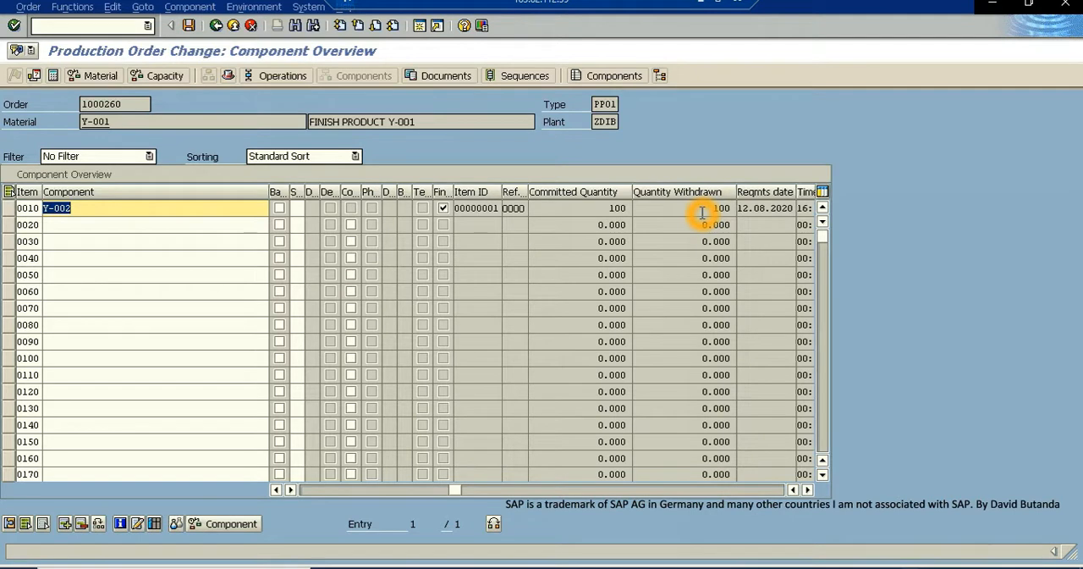
{"action": "left_click", "coordinate": [233, 26]}
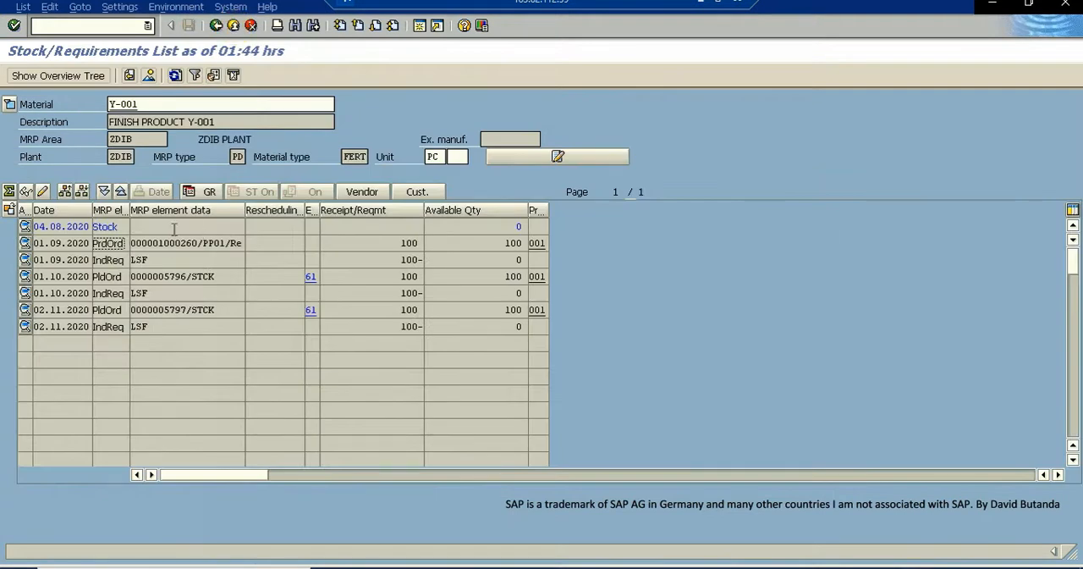
{"action": "left_click", "coordinate": [178, 245]}
- Reopen the Y-001 production order of 01.09.2020 in change mode from the stock/requirements list
{"action": "left_click", "coordinate": [188, 240]}
{"action": "left_click", "coordinate": [201, 259]}
{"action": "left_click", "coordinate": [172, 243]}
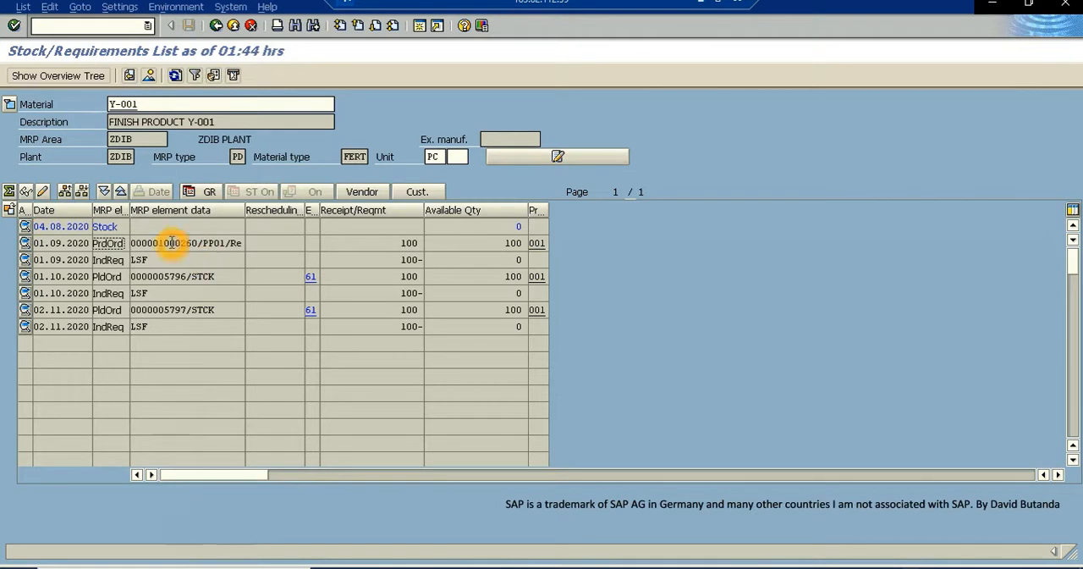
{"action": "double_click", "coordinate": [172, 243]}
{"action": "left_click", "coordinate": [55, 310]}
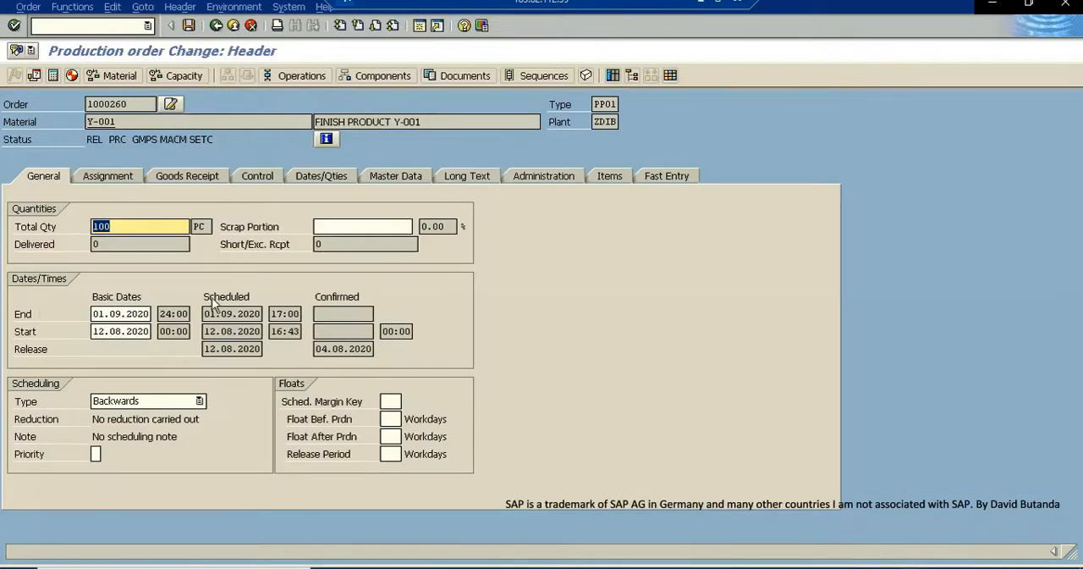
{"action": "left_click", "coordinate": [363, 226]}
- Examine the system status of operation 0010 in the operation overview, and leave the order without saving
{"action": "left_click", "coordinate": [301, 78]}
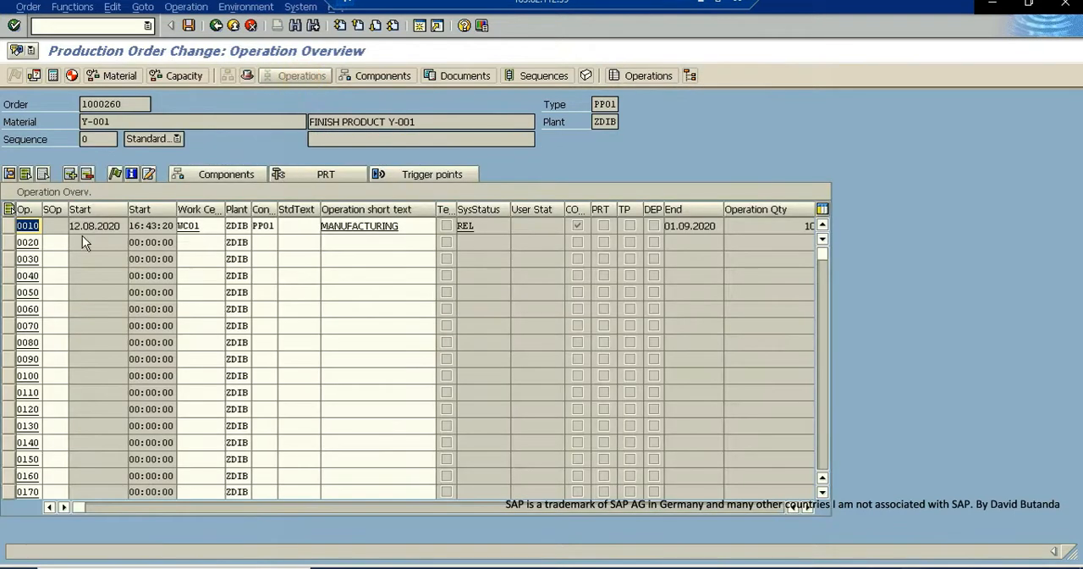
{"action": "left_click", "coordinate": [10, 226]}
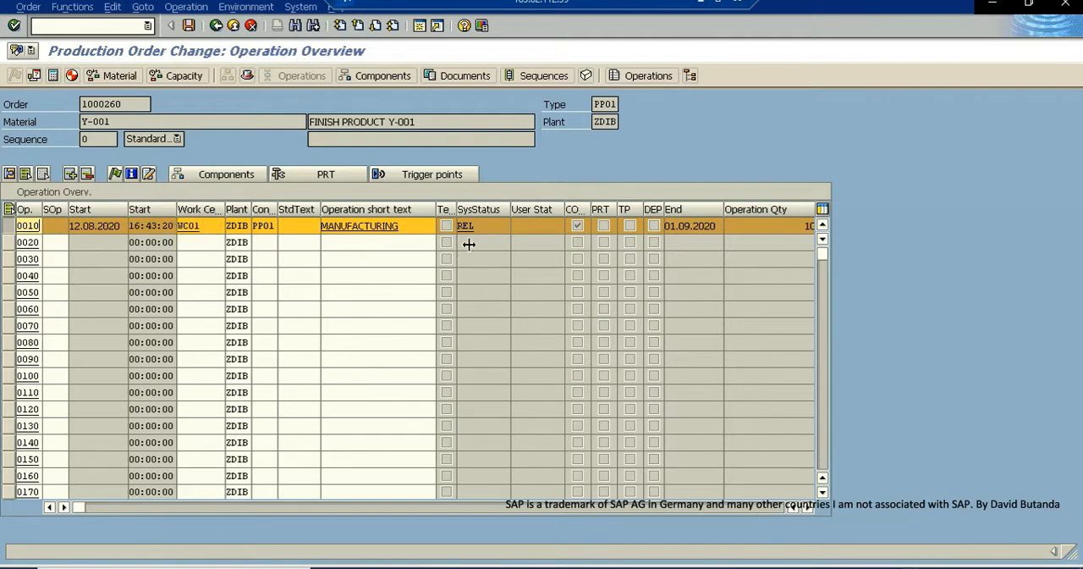
{"action": "left_click", "coordinate": [462, 226]}
{"action": "double_click", "coordinate": [462, 226]}
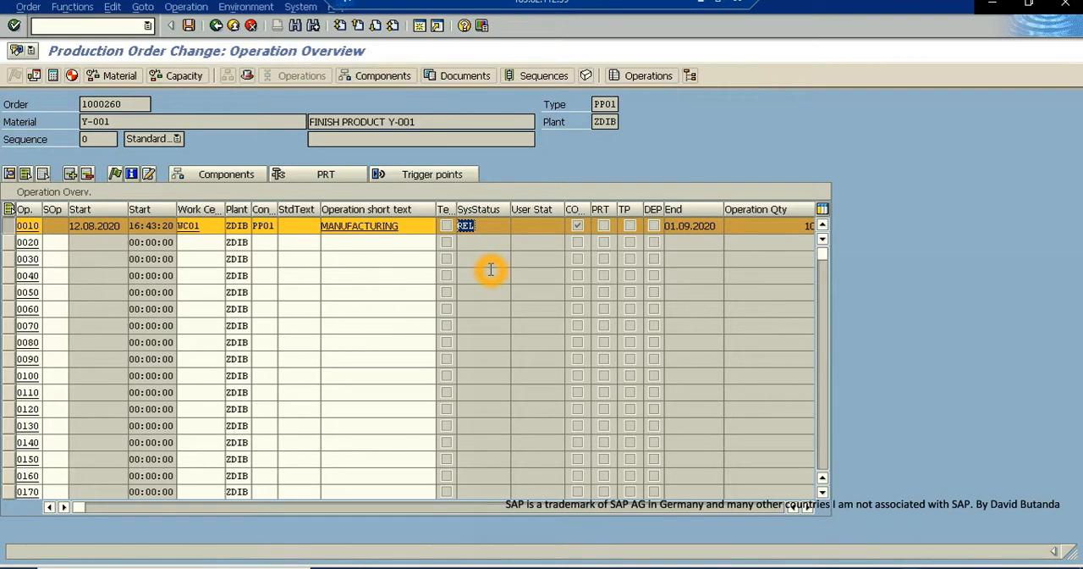
{"action": "left_click", "coordinate": [234, 26]}
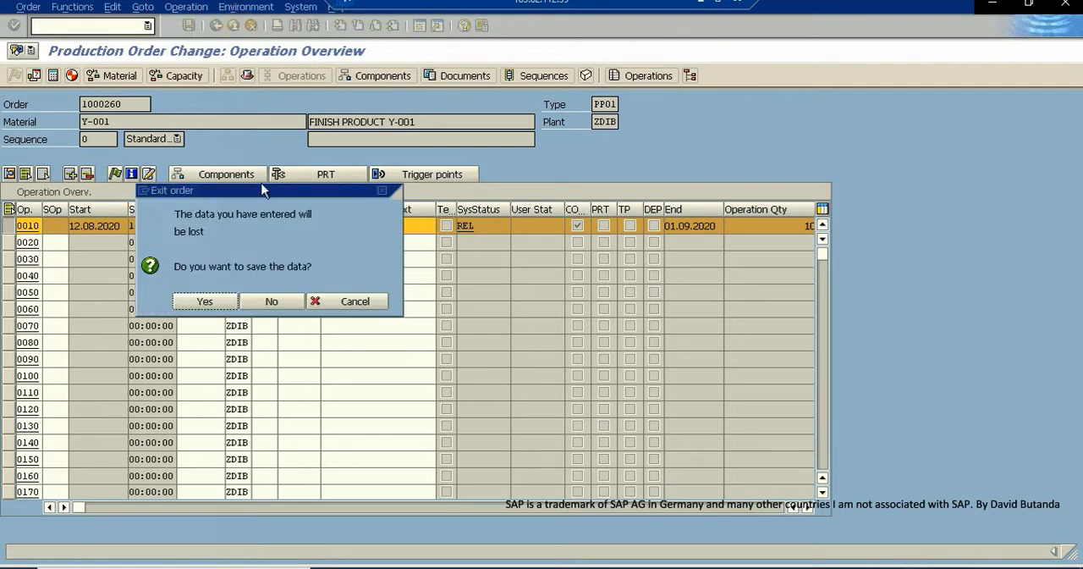
{"action": "left_click", "coordinate": [287, 260]}
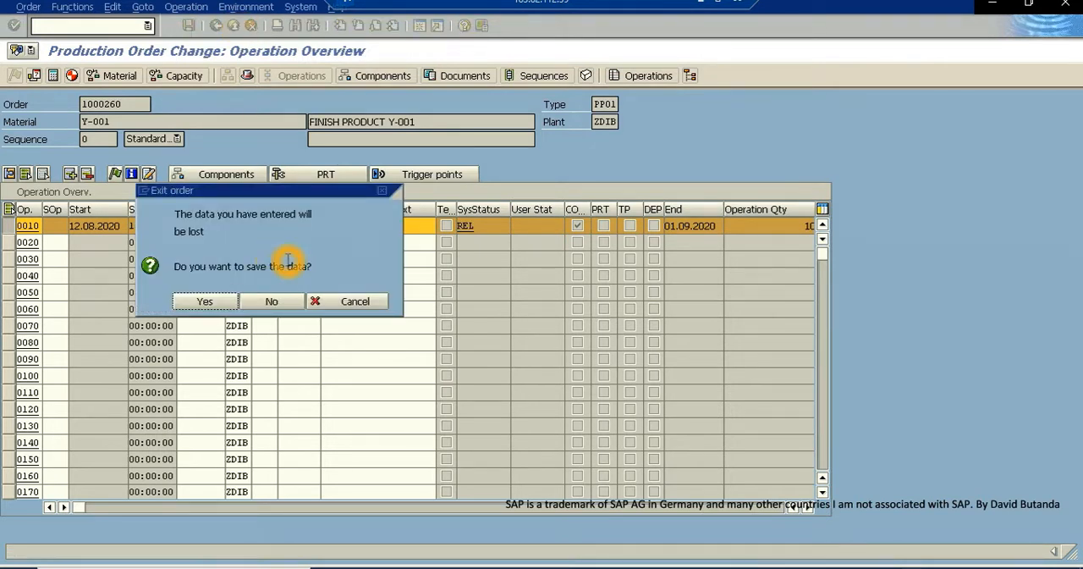
{"action": "left_click", "coordinate": [263, 302]}
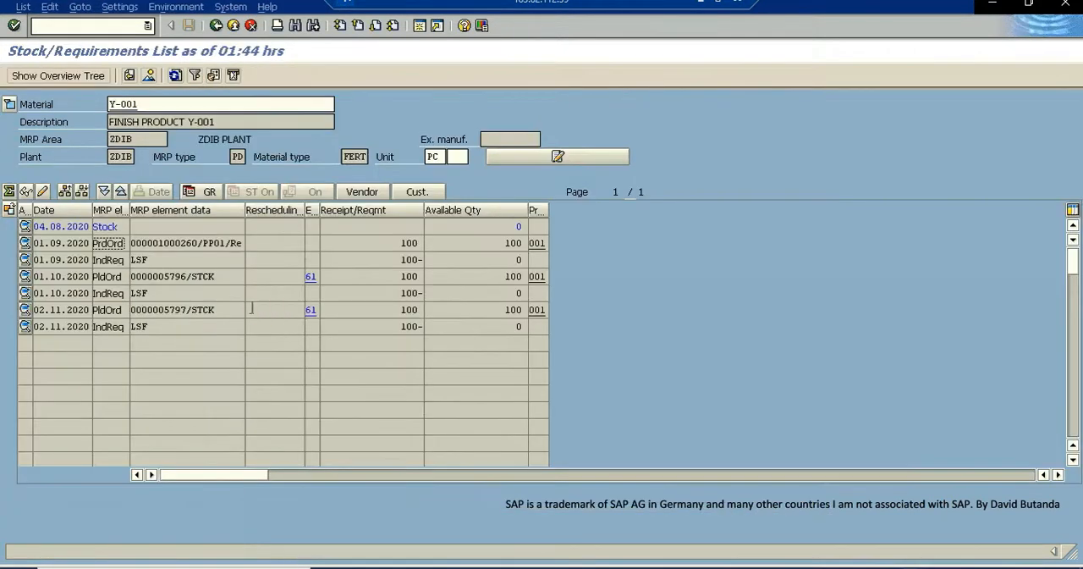
{"action": "left_click", "coordinate": [217, 278]}
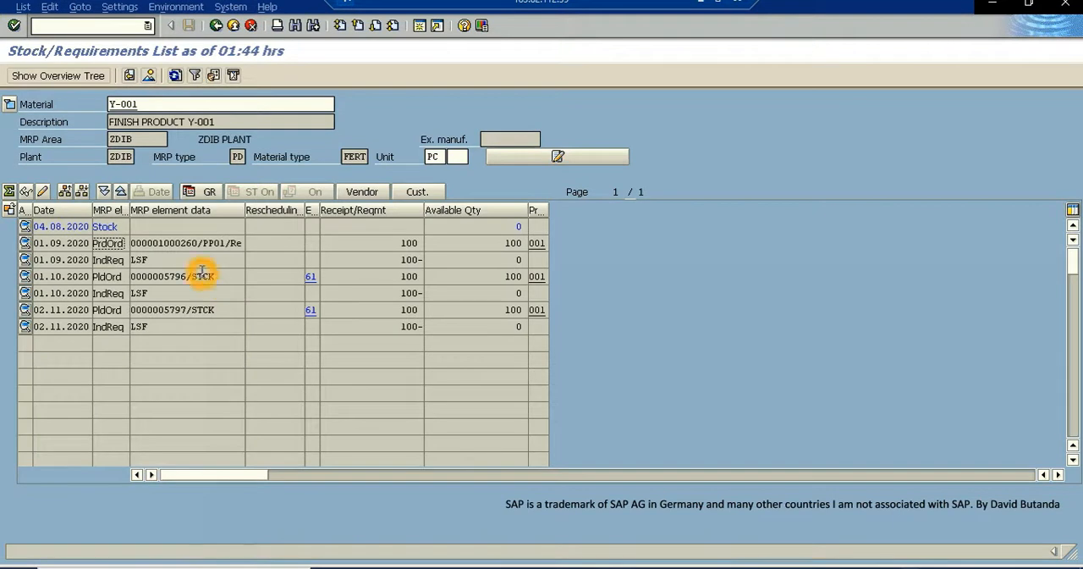
{"action": "left_click", "coordinate": [141, 245]}
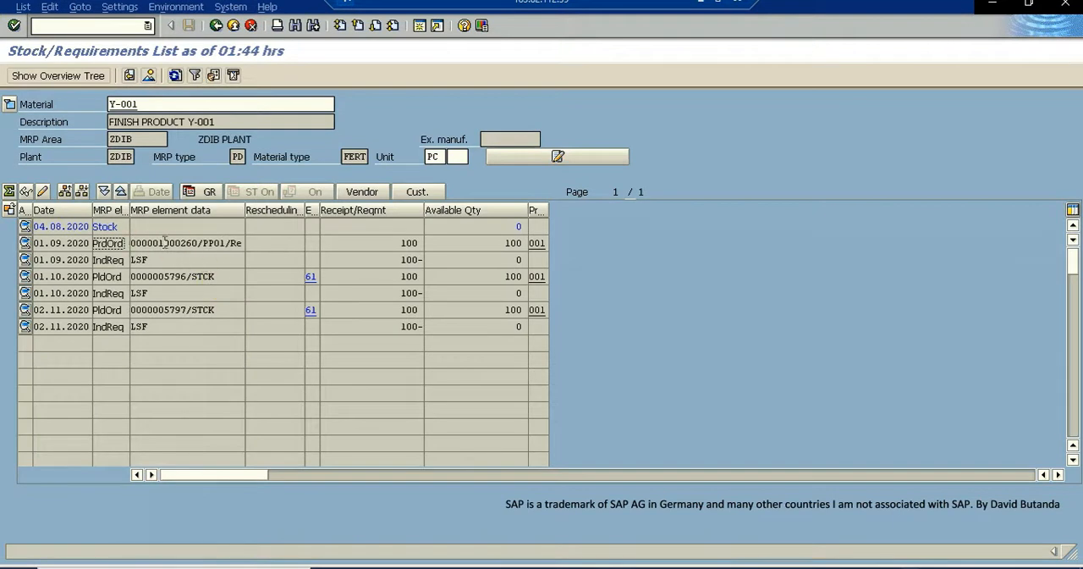
{"action": "left_click", "coordinate": [196, 245]}
{"action": "left_click", "coordinate": [182, 244]}
{"action": "left_click", "coordinate": [207, 249]}
{"action": "left_click", "coordinate": [122, 53]}
{"action": "left_click", "coordinate": [421, 28]}
{"action": "left_click", "coordinate": [420, 28]}
{"action": "left_click", "coordinate": [79, 26]}
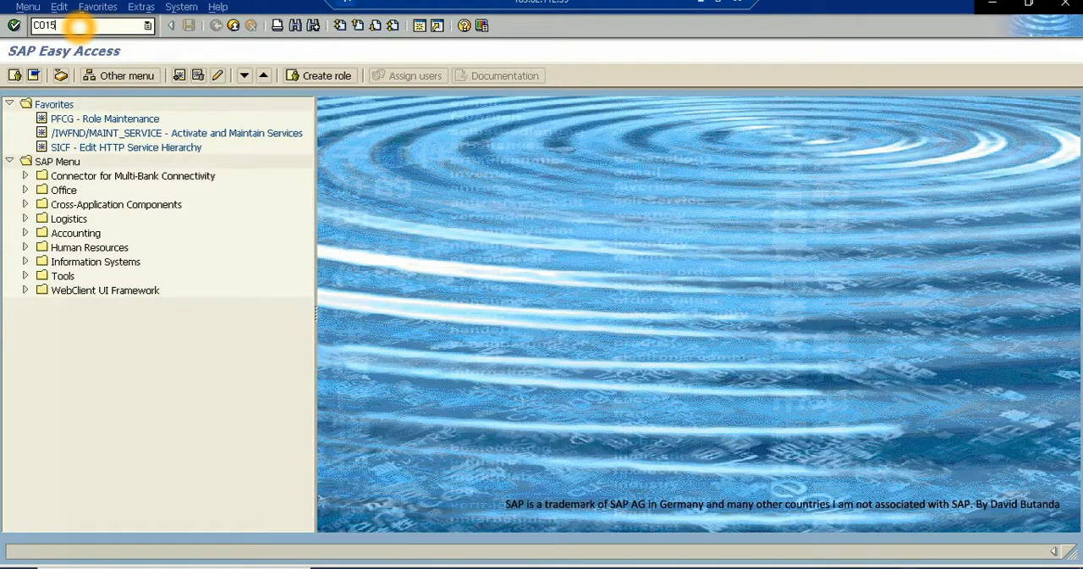
{"action": "type", "text": "CO15"}
{"action": "key", "text": "Return"}
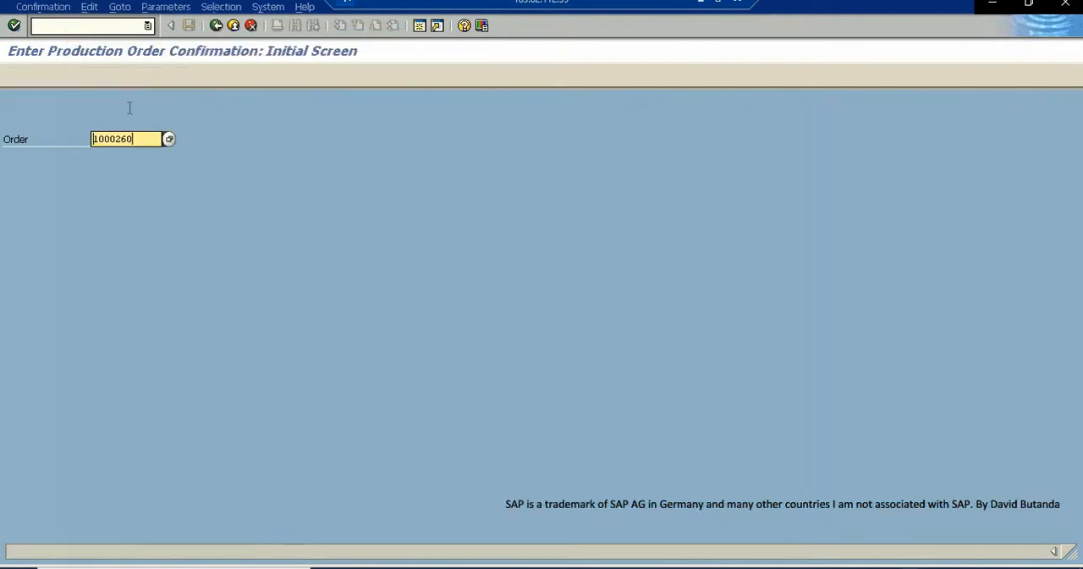
{"action": "left_click", "coordinate": [233, 25]}
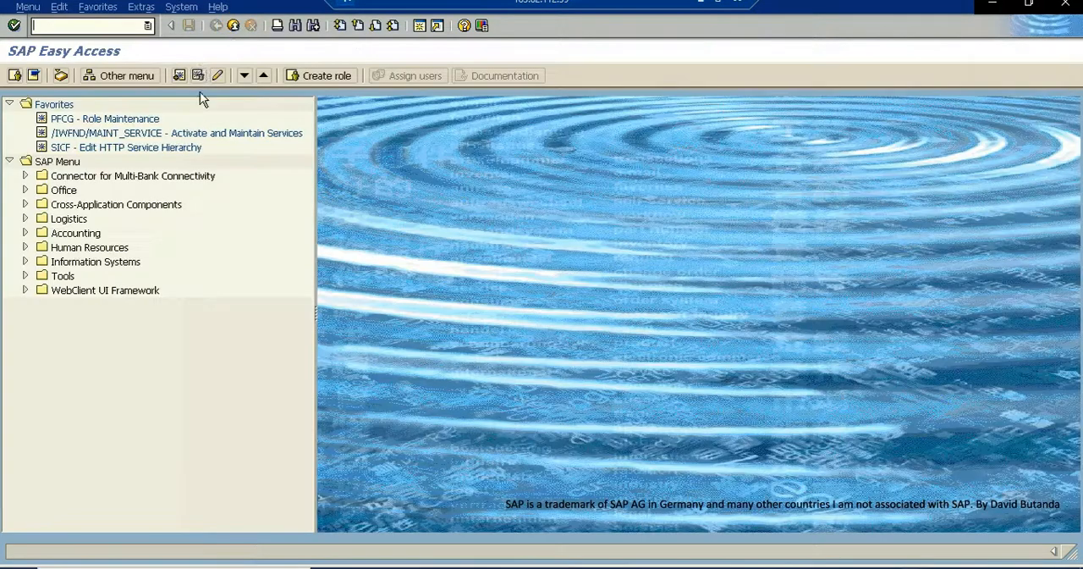
{"action": "left_click", "coordinate": [233, 26]}
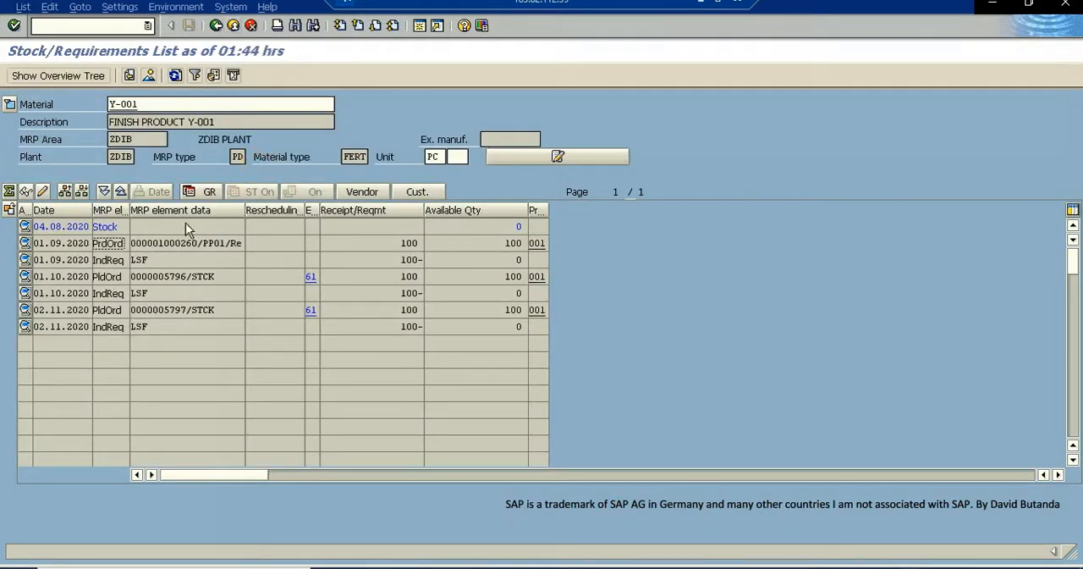
- Copy the number of the 01.09.2020 production order and start transaction CO15 in a new session
{"action": "left_click_drag", "start_coordinate": [198, 244], "coordinate": [115, 242]}
{"action": "key", "text": "ctrl+c"}
{"action": "left_click", "coordinate": [182, 260]}
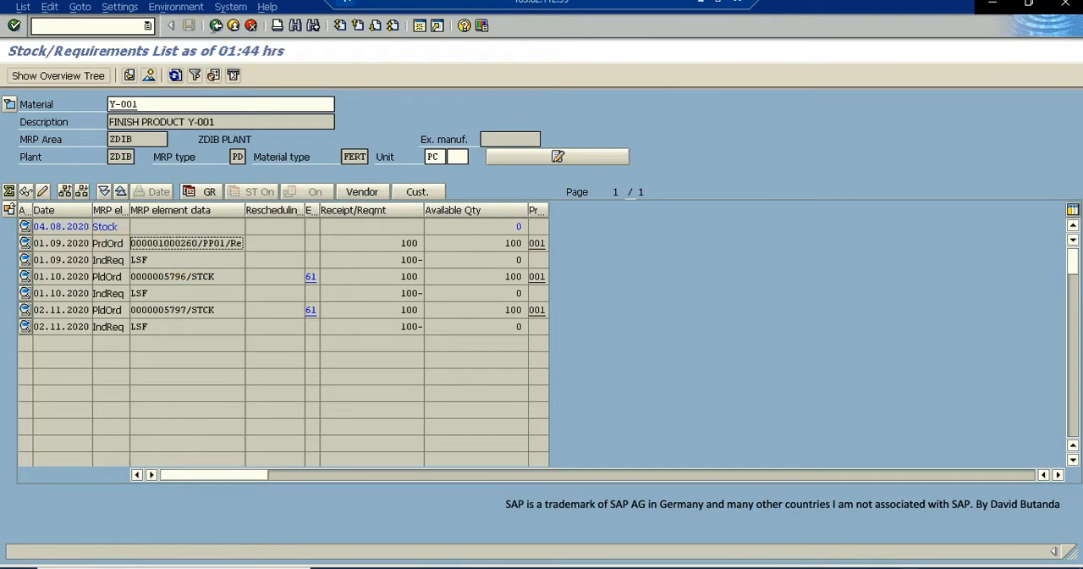
{"action": "left_click", "coordinate": [421, 25]}
{"action": "left_click", "coordinate": [63, 26]}
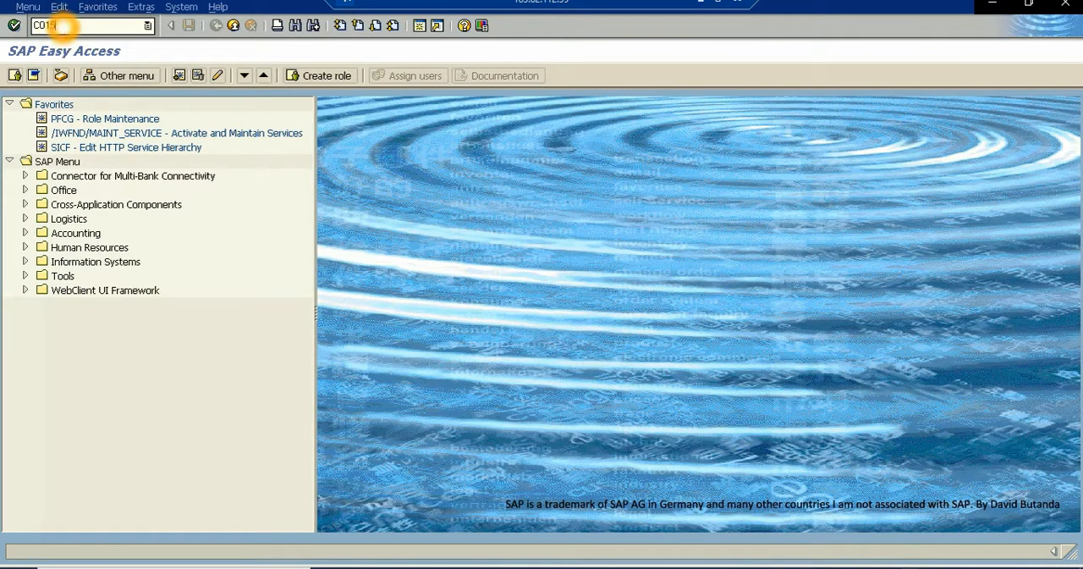
{"action": "key", "text": "Return"}
- Enter the copied production order number for confirmation and load its actual data
{"action": "left_click_drag", "start_coordinate": [140, 139], "coordinate": [51, 136]}
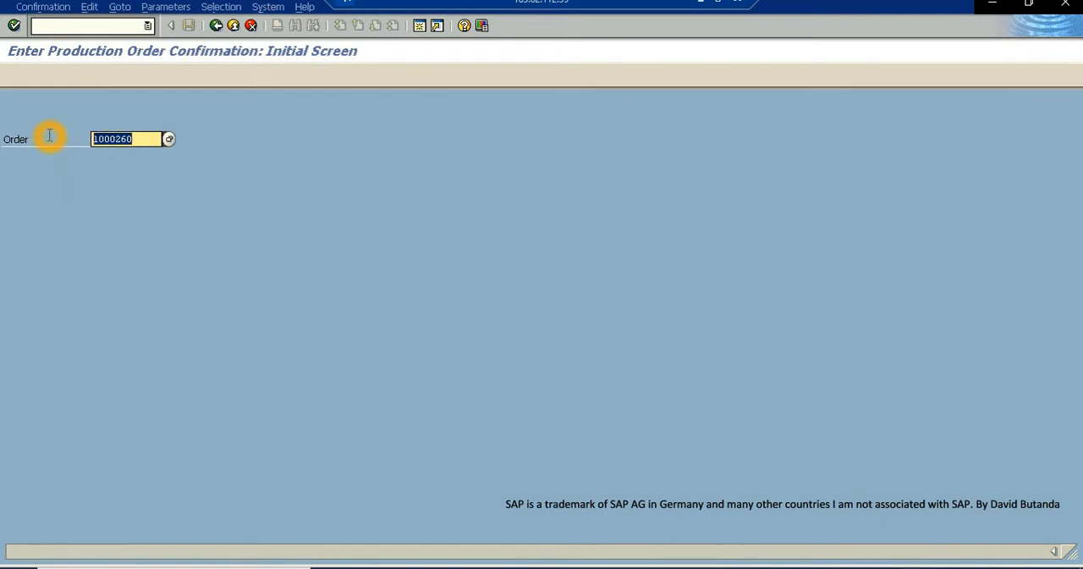
{"action": "key", "text": "ctrl+v"}
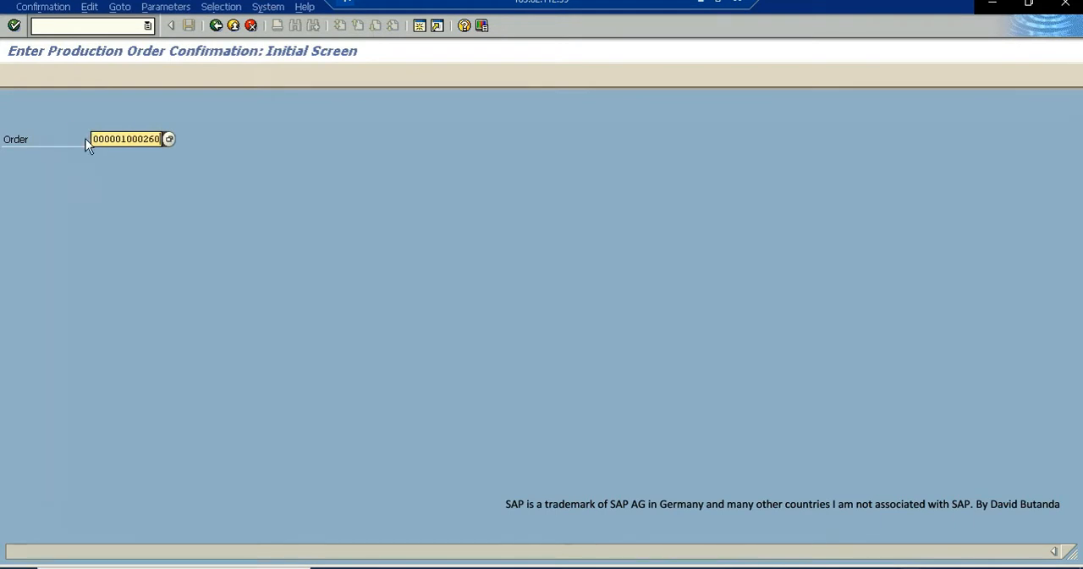
{"action": "left_click", "coordinate": [14, 26]}
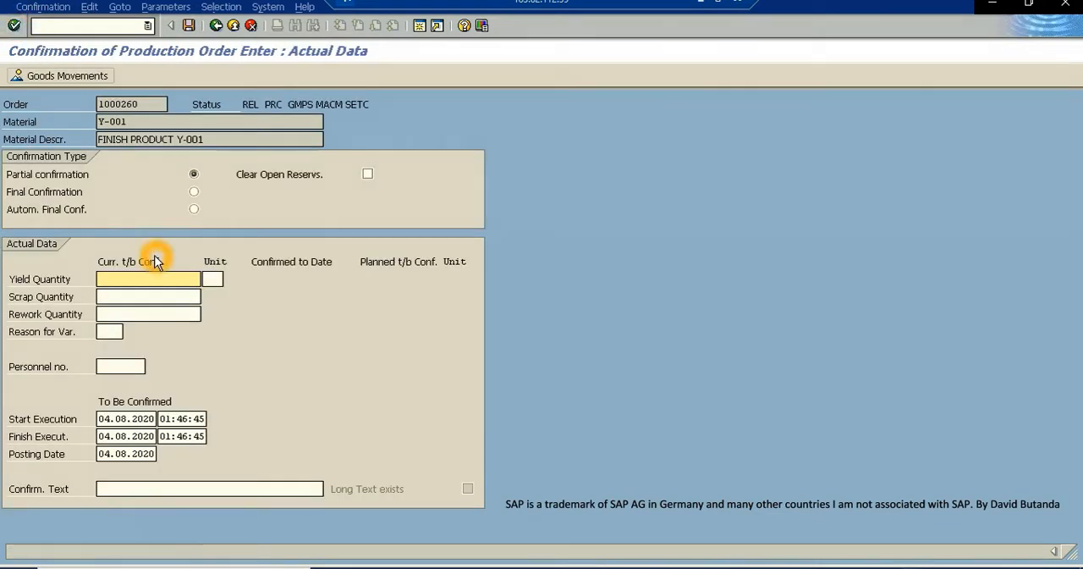
- Enter a yield quantity of 100 for the order and set the confirmation type to Final Confirmation
{"action": "left_click", "coordinate": [113, 278]}
{"action": "left_click", "coordinate": [142, 266]}
{"action": "left_click", "coordinate": [135, 320]}
{"action": "left_click", "coordinate": [119, 280]}
{"action": "left_click", "coordinate": [104, 280]}
{"action": "left_click", "coordinate": [194, 192]}
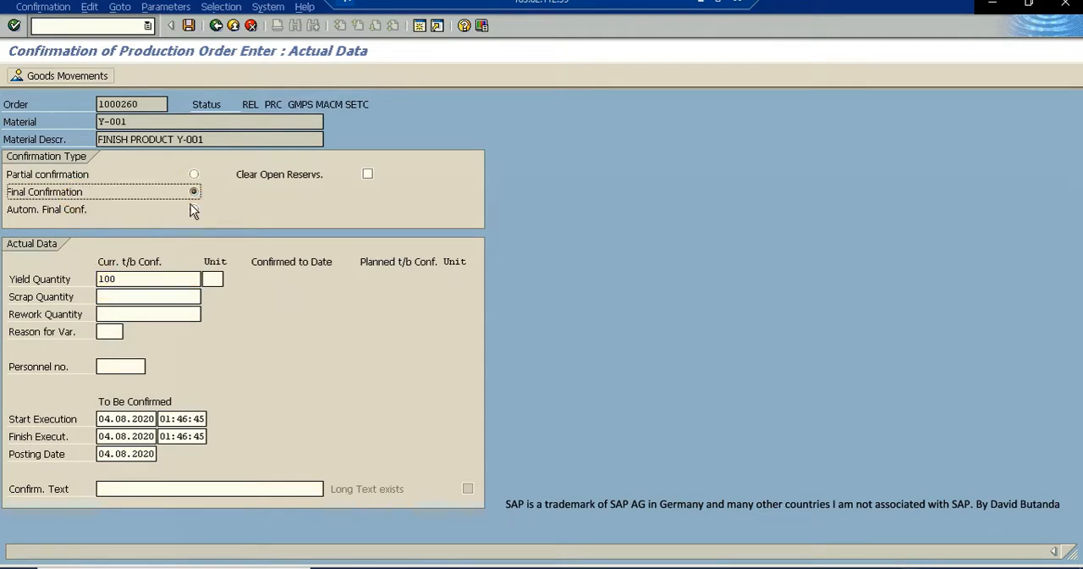
- Save the production order confirmation and return to the stock/requirements list
{"action": "left_click", "coordinate": [190, 26]}
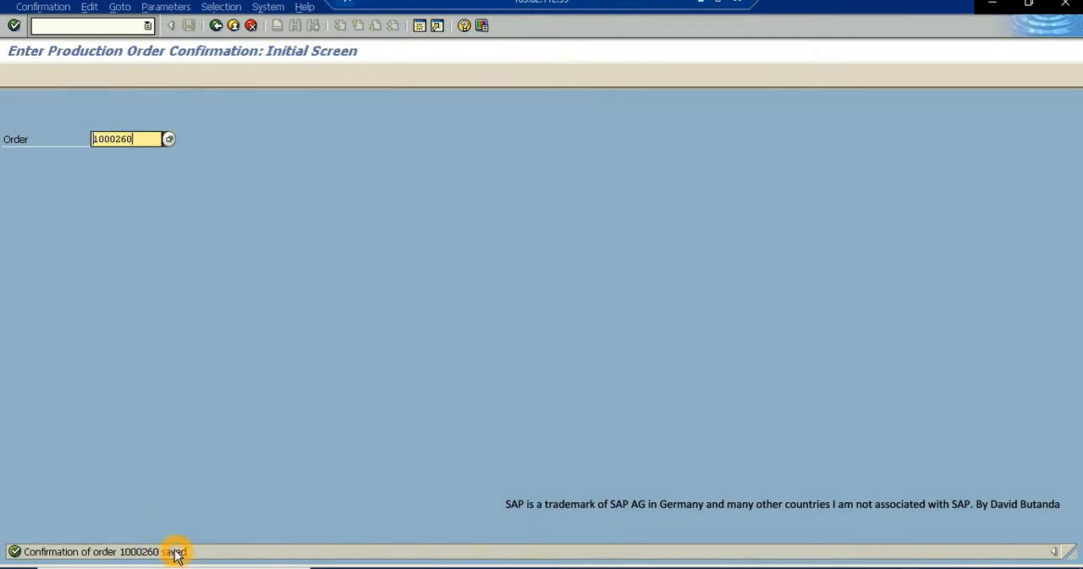
{"action": "left_click", "coordinate": [234, 26]}
{"action": "left_click", "coordinate": [236, 29]}
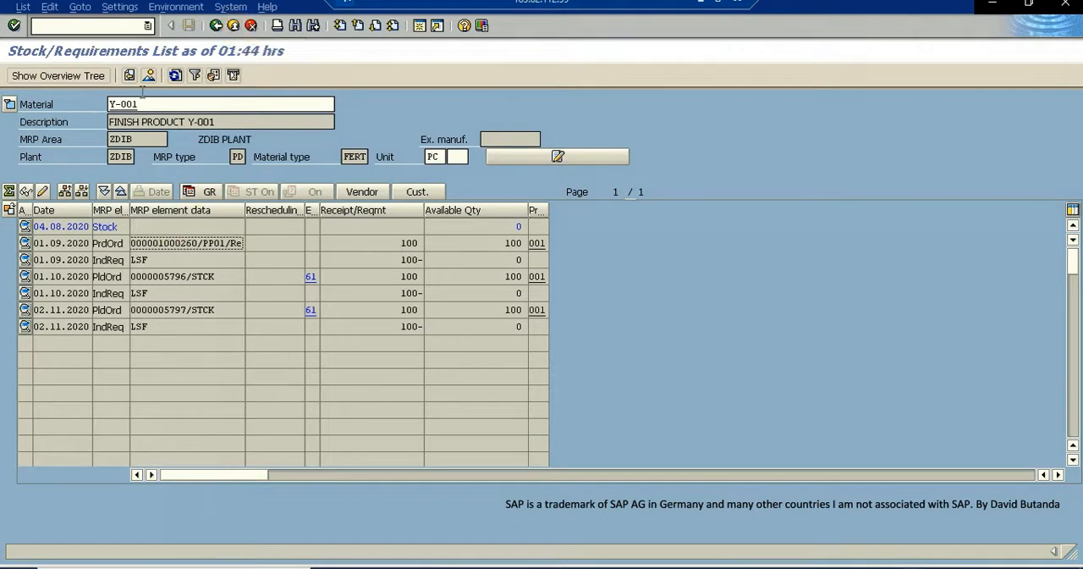
- Refresh the Y-001 stock/requirements list and open the confirmed production order in change mode
{"action": "left_click", "coordinate": [173, 77]}
{"action": "double_click", "coordinate": [159, 243]}
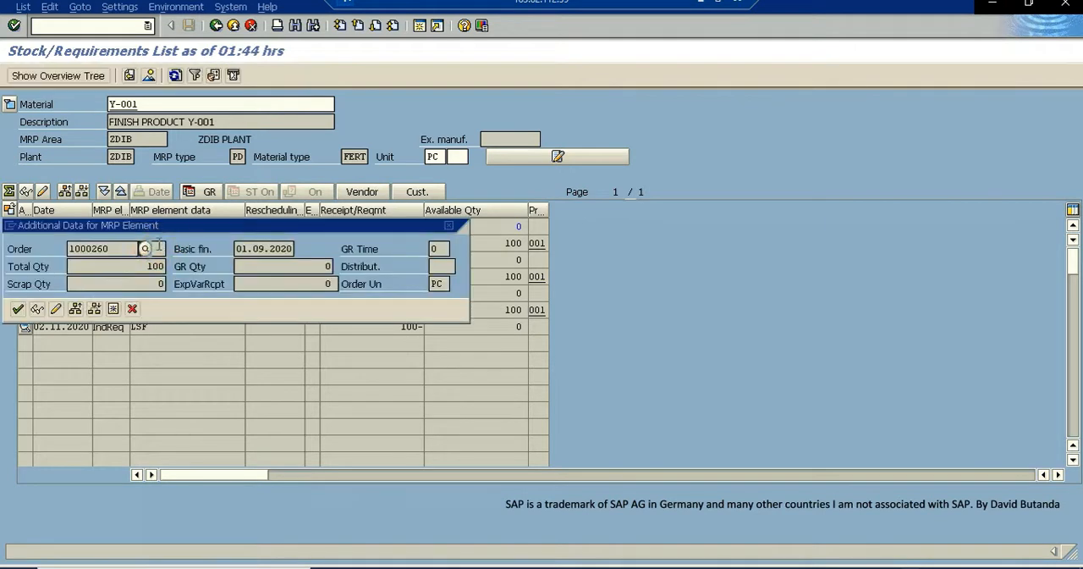
{"action": "left_click", "coordinate": [56, 311]}
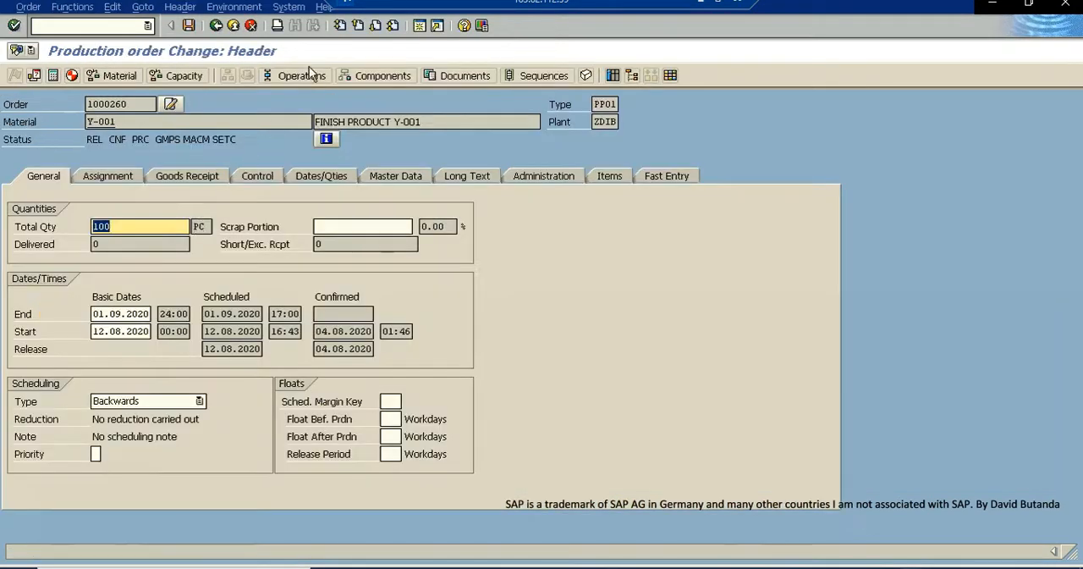
- Check the confirmation status of operation 0010 in the order's operation overview, and return to the stock/requirements list
{"action": "left_click", "coordinate": [301, 76]}
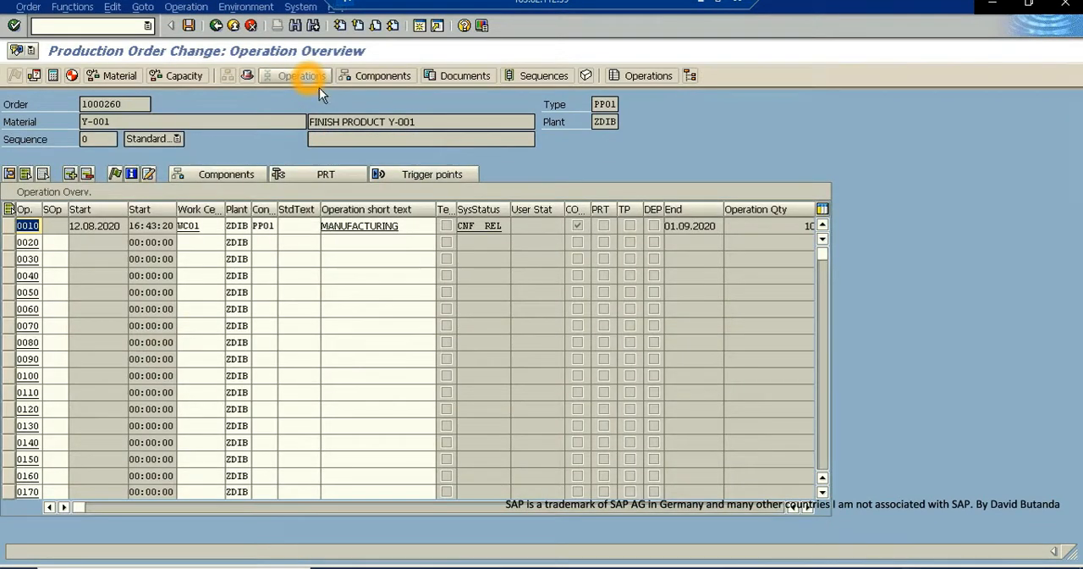
{"action": "left_click", "coordinate": [465, 227]}
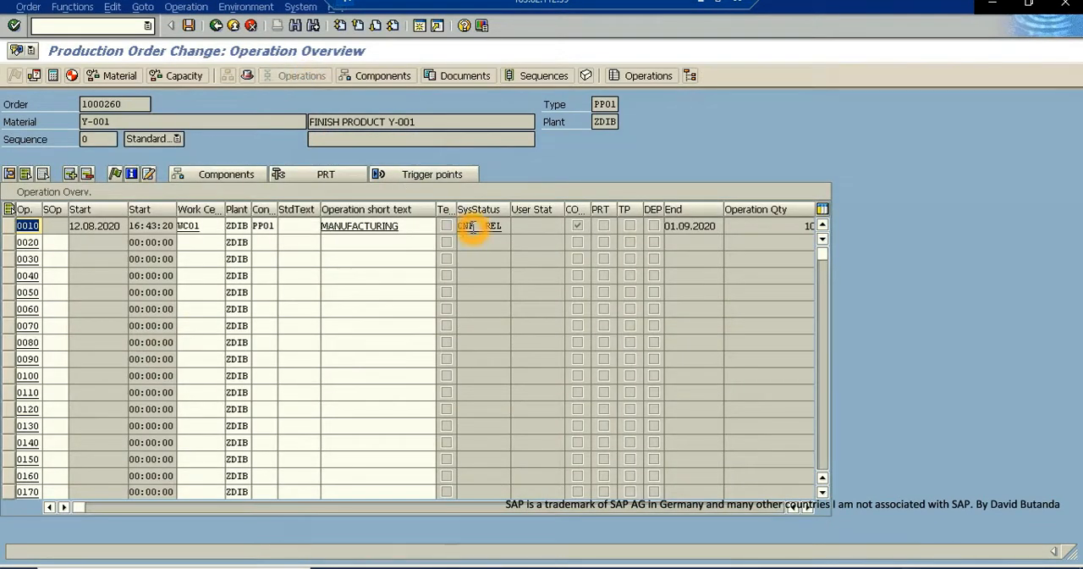
{"action": "left_click", "coordinate": [472, 226]}
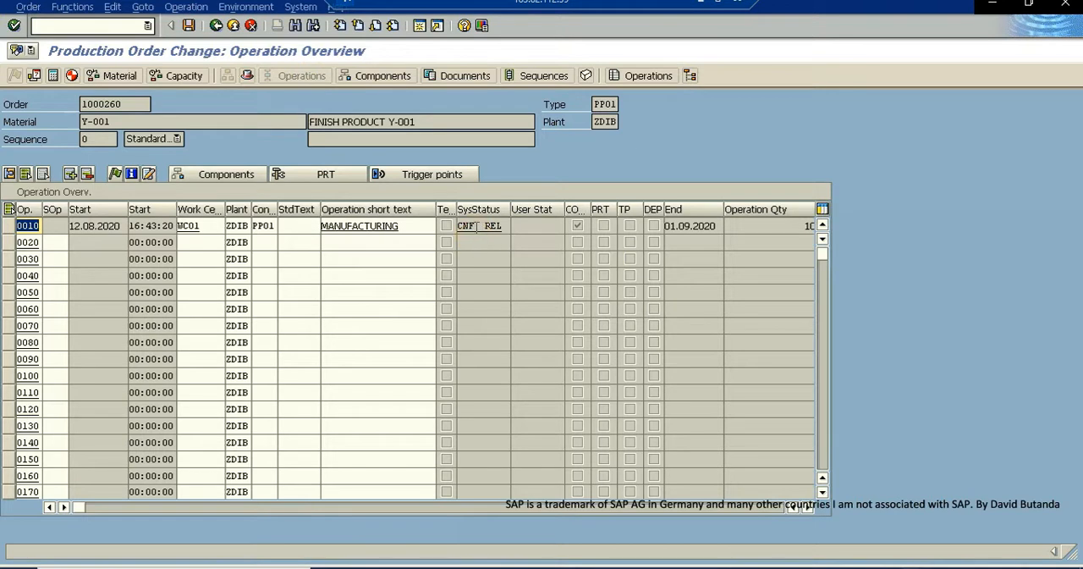
{"action": "left_click", "coordinate": [465, 227]}
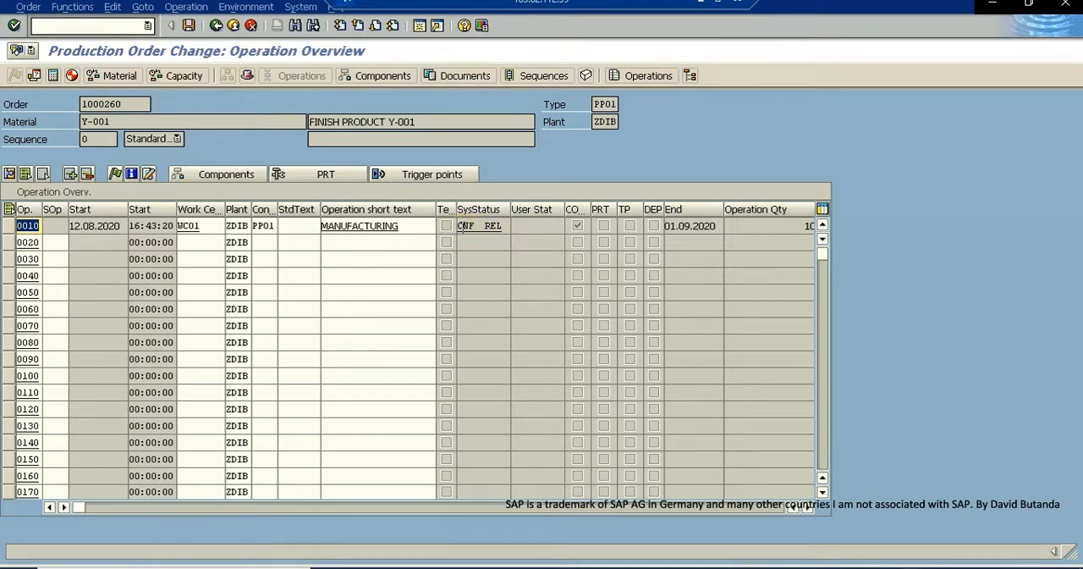
{"action": "left_click", "coordinate": [234, 27]}
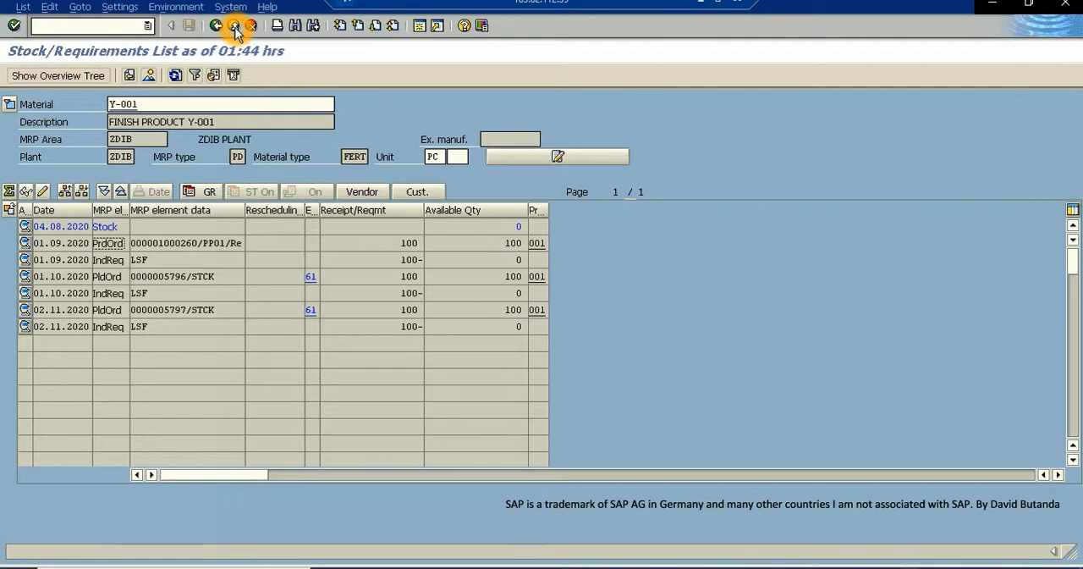
- Copy the confirmed production order's number from the stock/requirements list
{"action": "left_click", "coordinate": [193, 242]}
{"action": "double_click", "coordinate": [141, 243]}
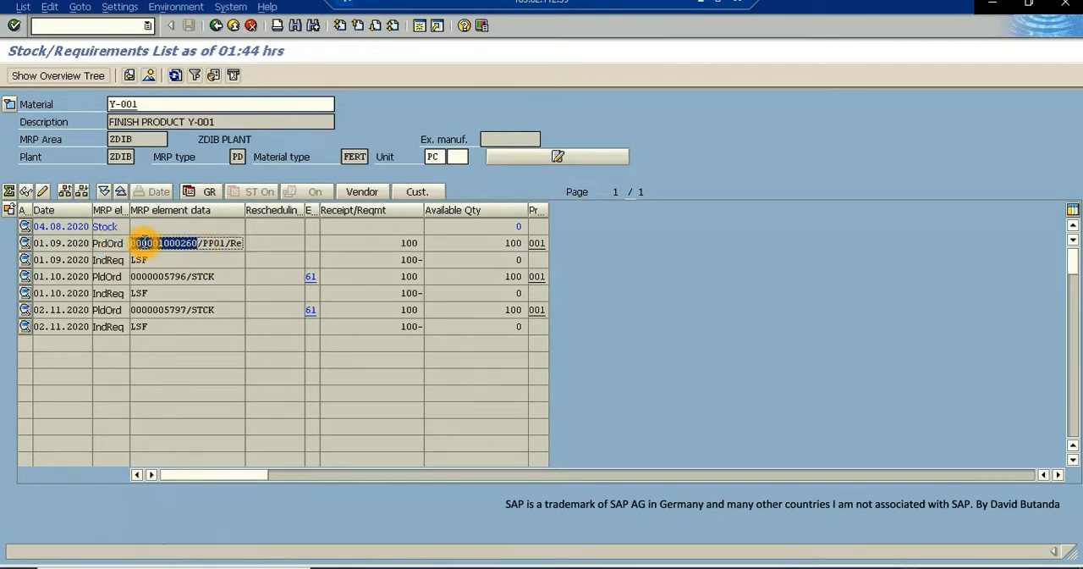
{"action": "left_click", "coordinate": [200, 282]}
{"action": "left_click", "coordinate": [201, 243]}
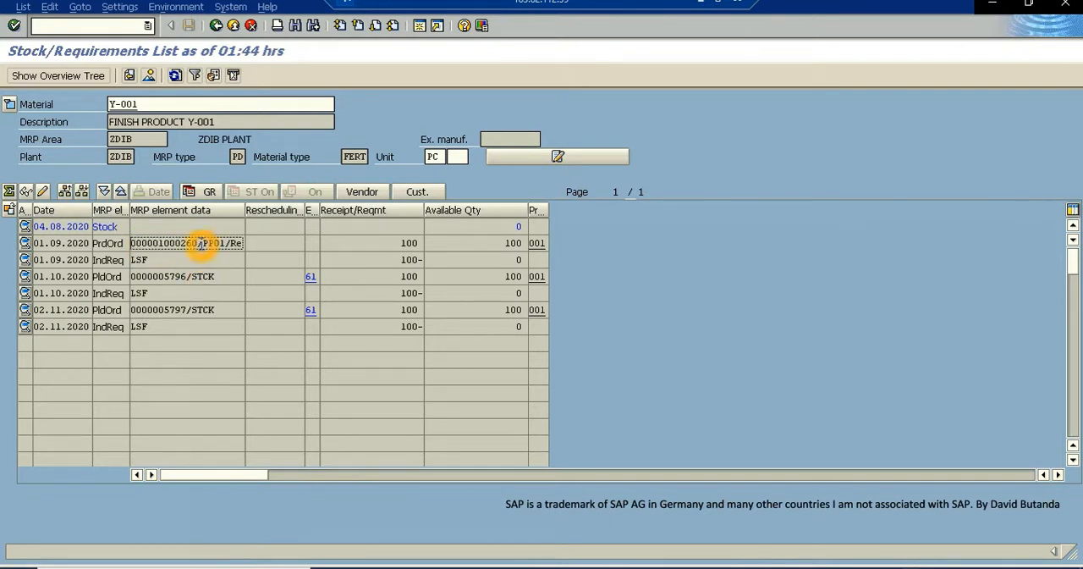
- Copy the confirmed production order's number and start transaction MIGO in a new session
{"action": "left_click_drag", "start_coordinate": [200, 243], "coordinate": [97, 245]}
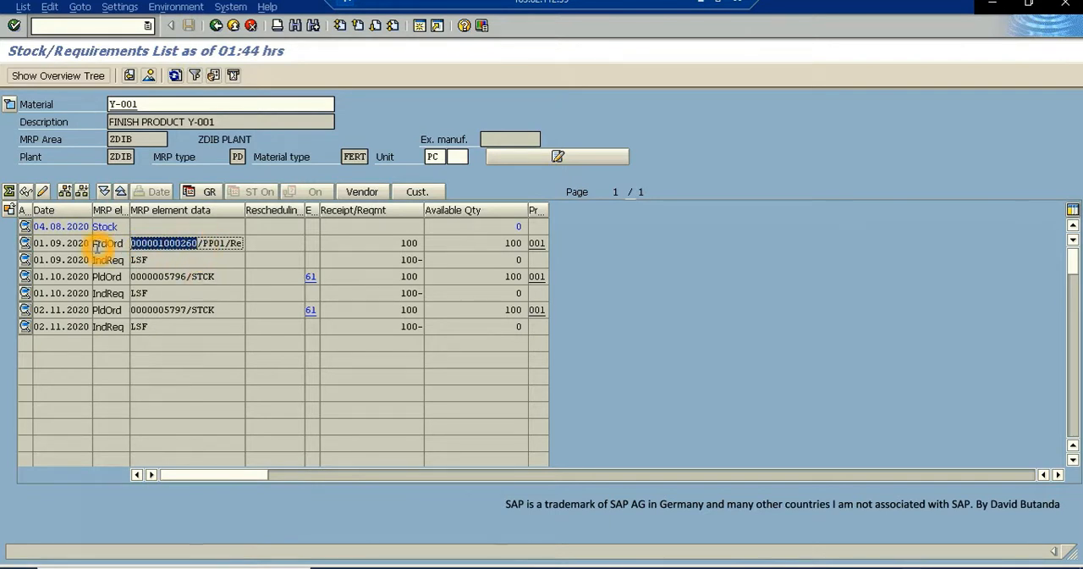
{"action": "key", "text": "ctrl+c"}
{"action": "double_click", "coordinate": [422, 27]}
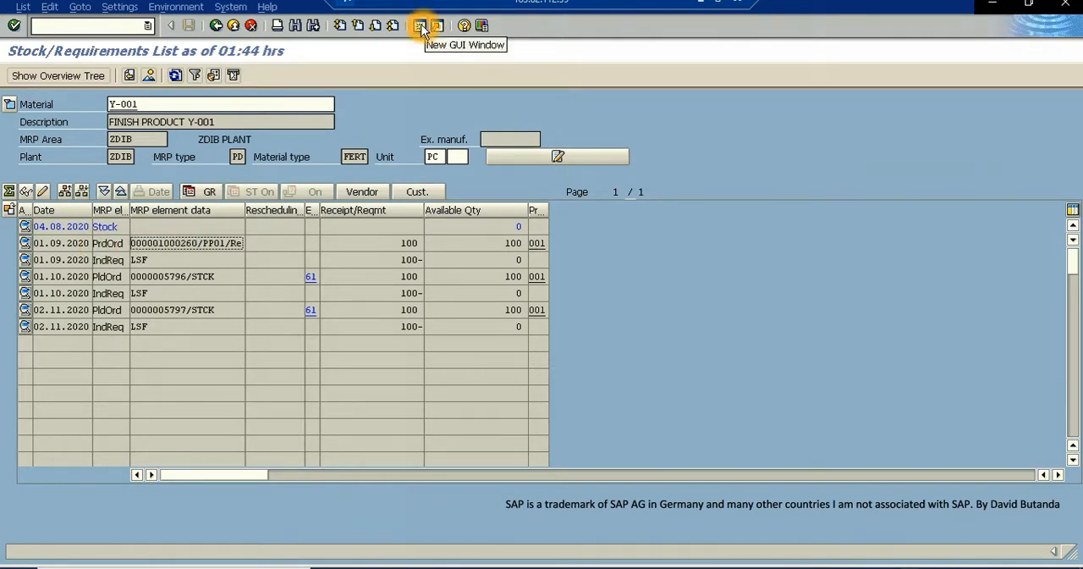
{"action": "left_click", "coordinate": [422, 26]}
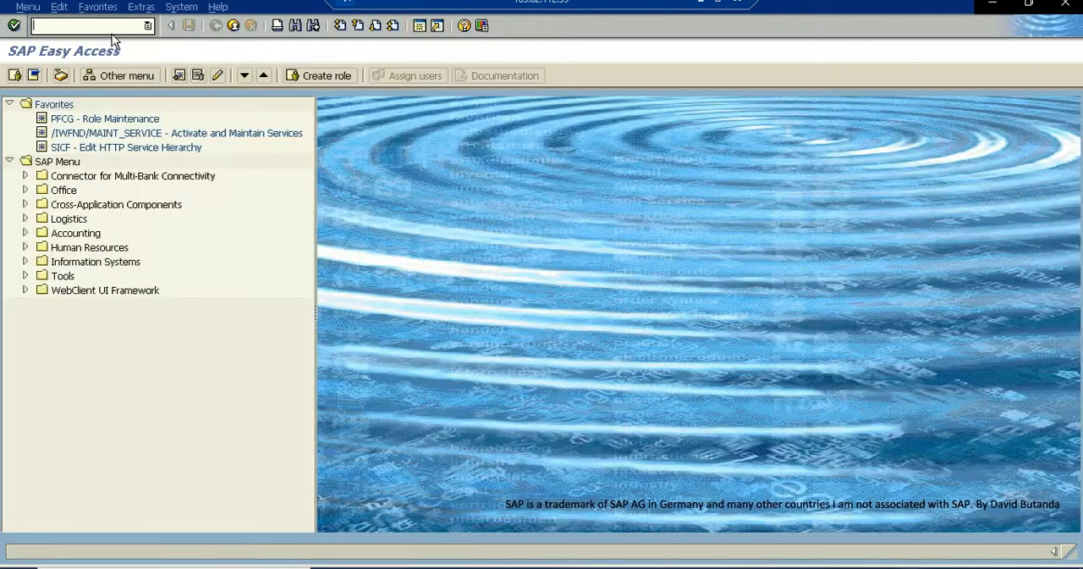
{"action": "left_click", "coordinate": [101, 25]}
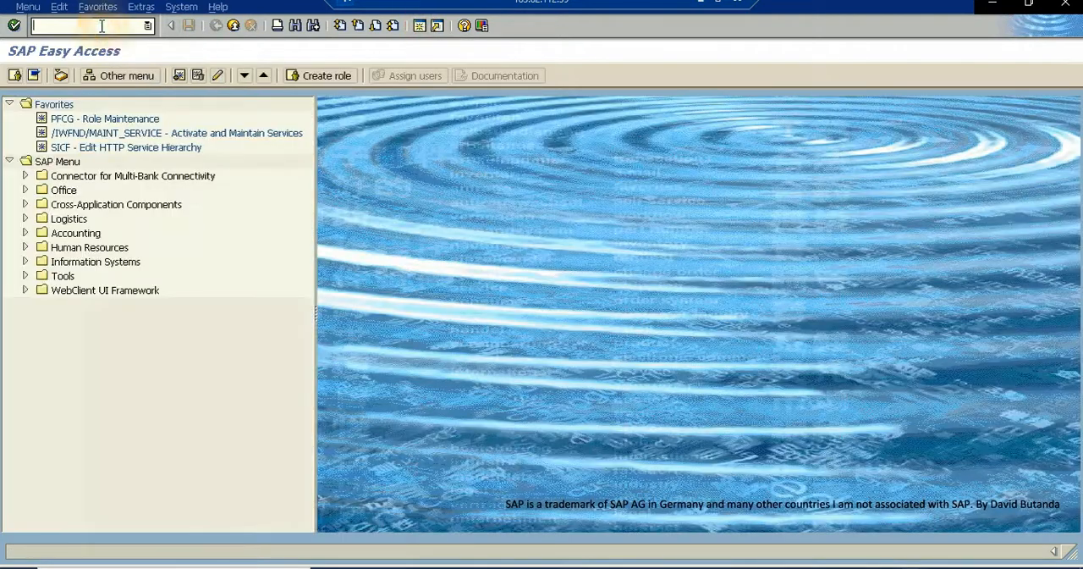
{"action": "type", "text": "MIGO"}
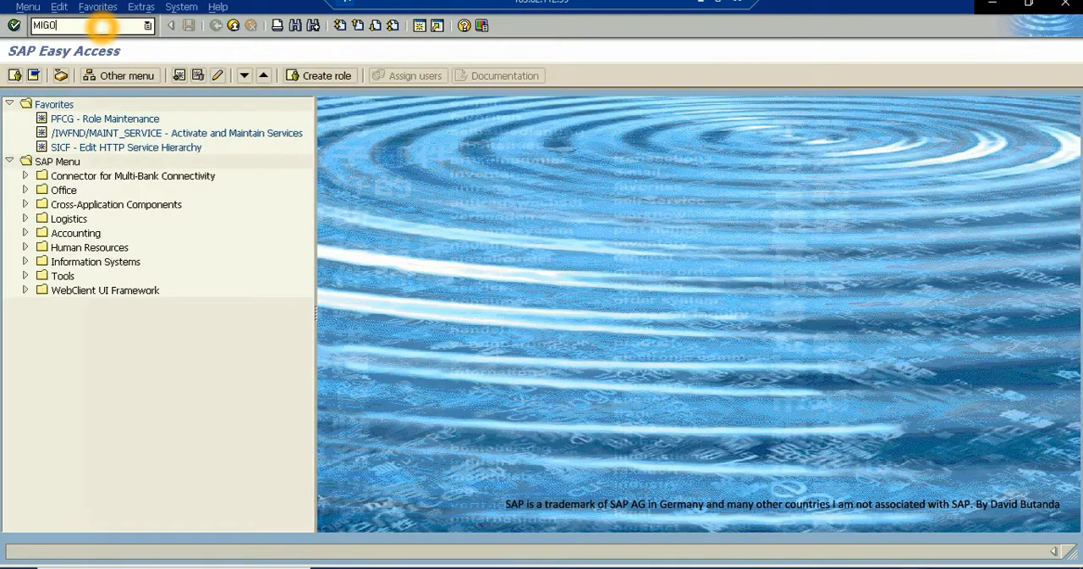
{"action": "key", "text": "Return"}
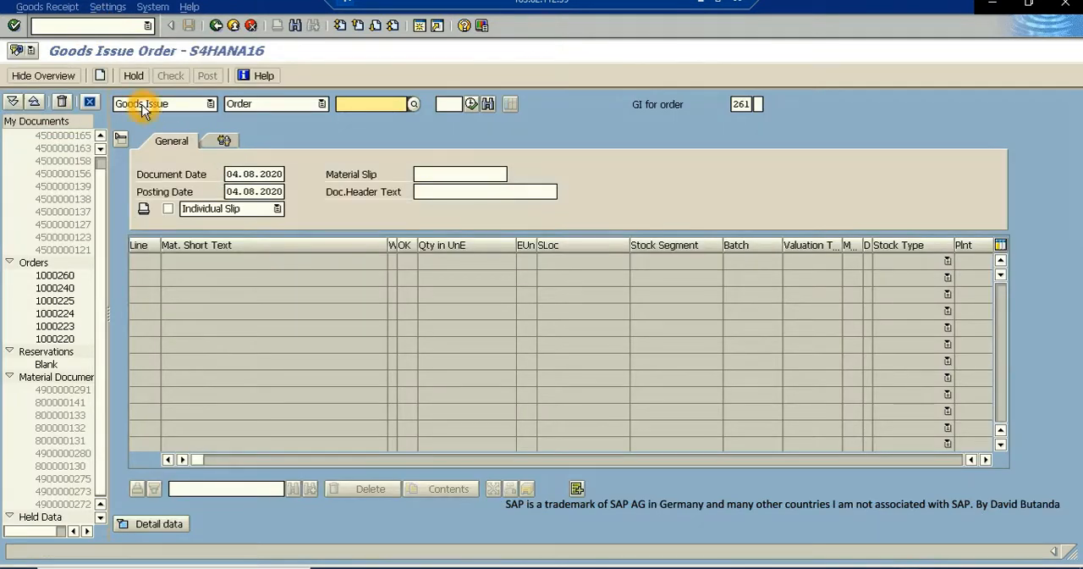
- Set up a goods receipt with reference to an order and load the copied production order's item
{"action": "left_click", "coordinate": [210, 103]}
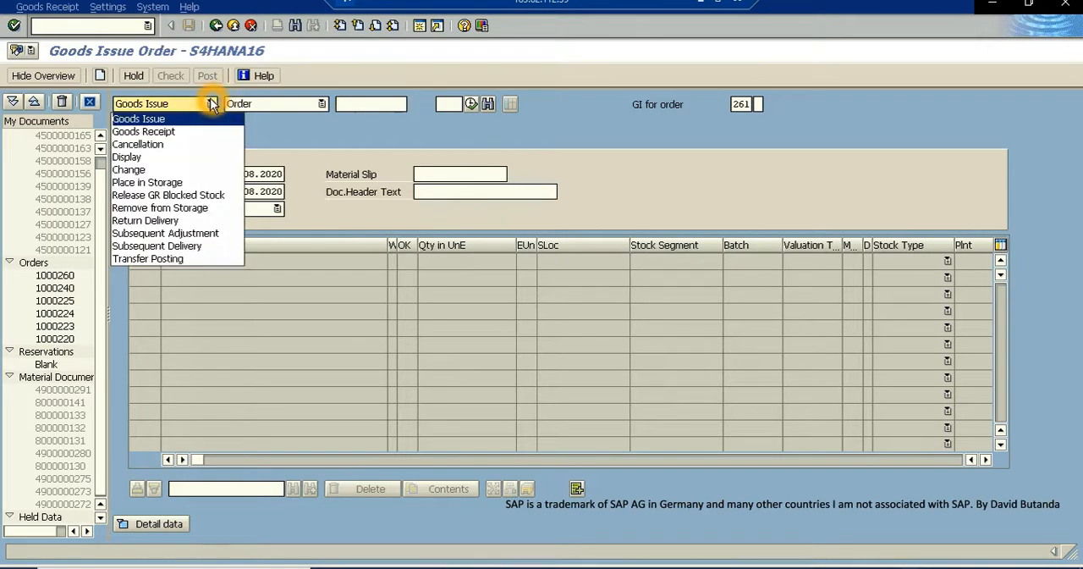
{"action": "left_click", "coordinate": [168, 133]}
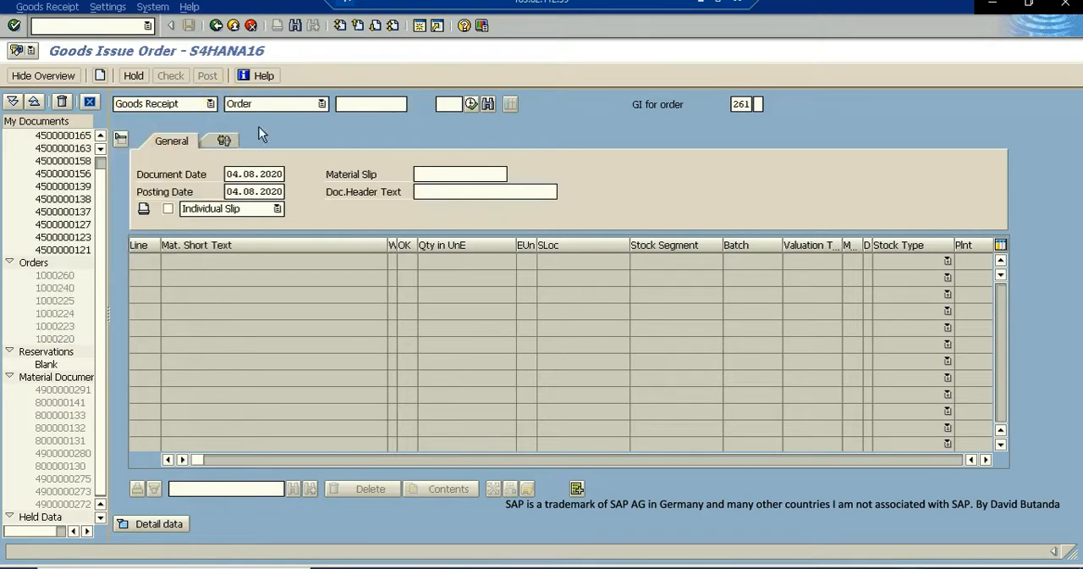
{"action": "left_click", "coordinate": [322, 102]}
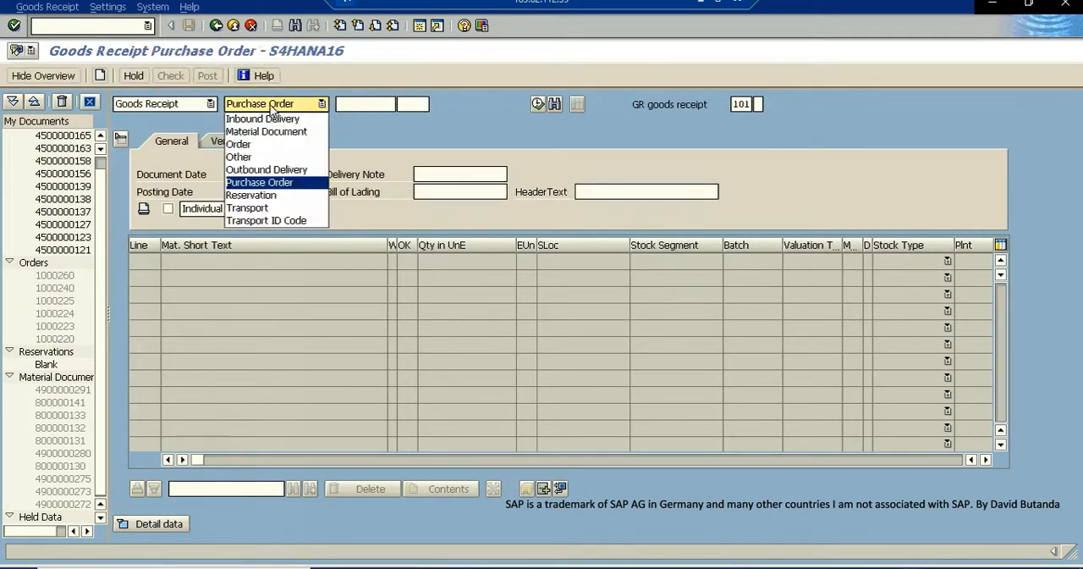
{"action": "left_click", "coordinate": [241, 144]}
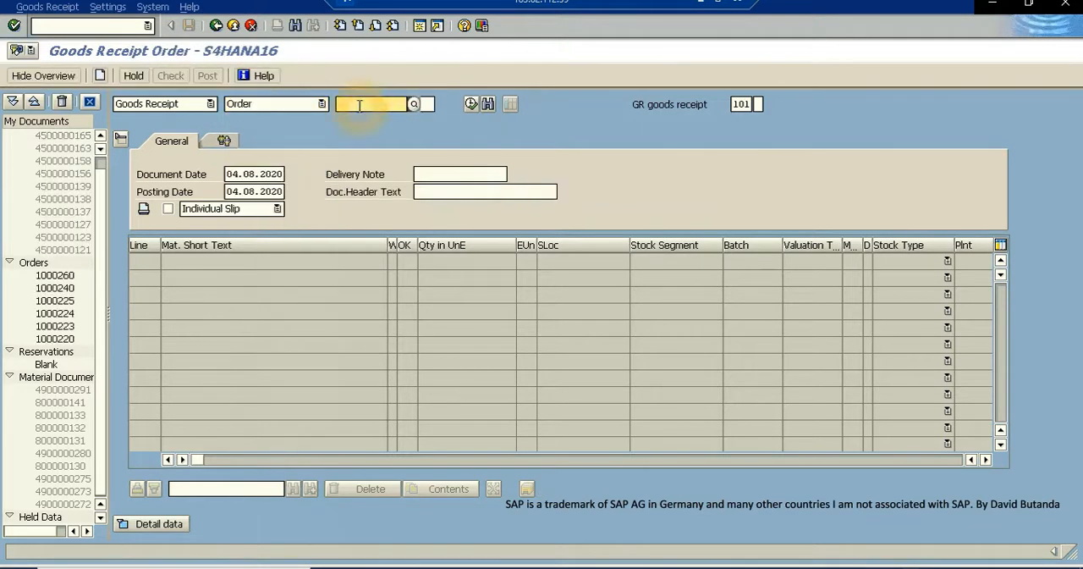
{"action": "key", "text": "ctrl+v"}
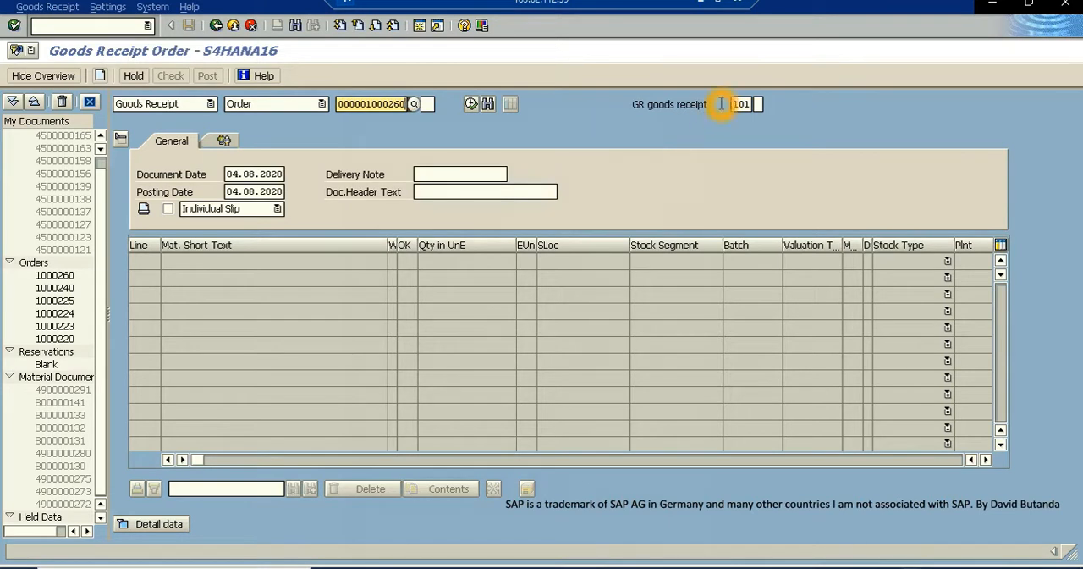
{"action": "left_click", "coordinate": [12, 27]}
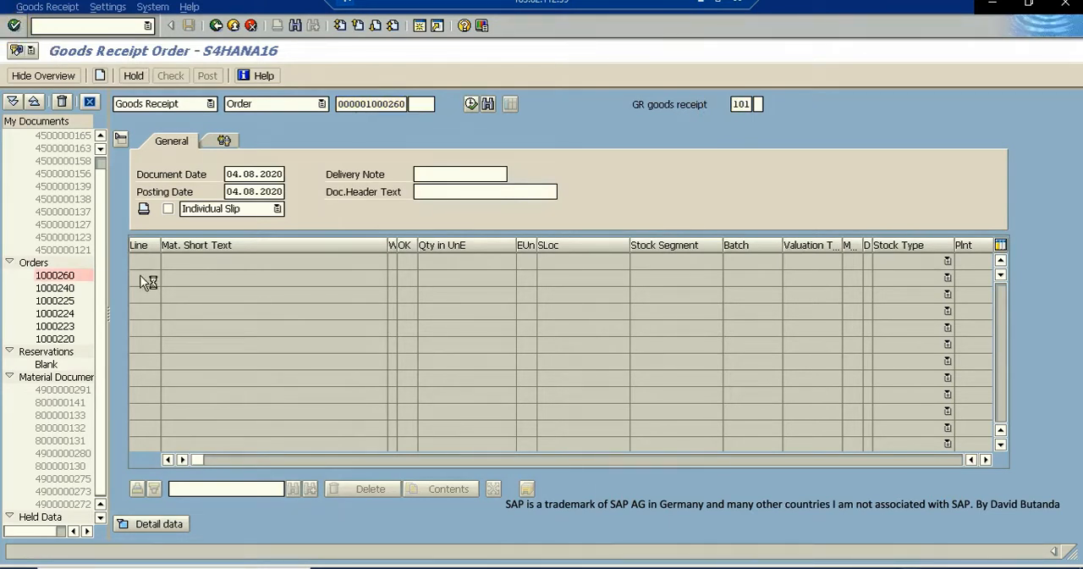
{"action": "left_click_drag", "start_coordinate": [274, 262], "coordinate": [148, 266]}
{"action": "left_click", "coordinate": [250, 321]}
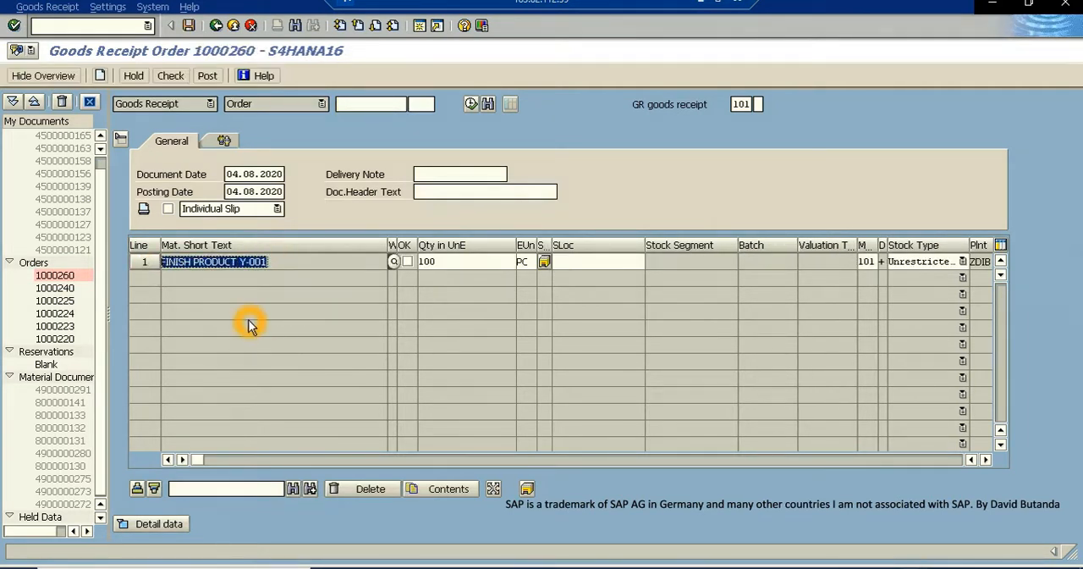
- Mark the FINISH PRODUCT Y-001 item as OK and enter ZDIB as its storage location
{"action": "left_click", "coordinate": [408, 263]}
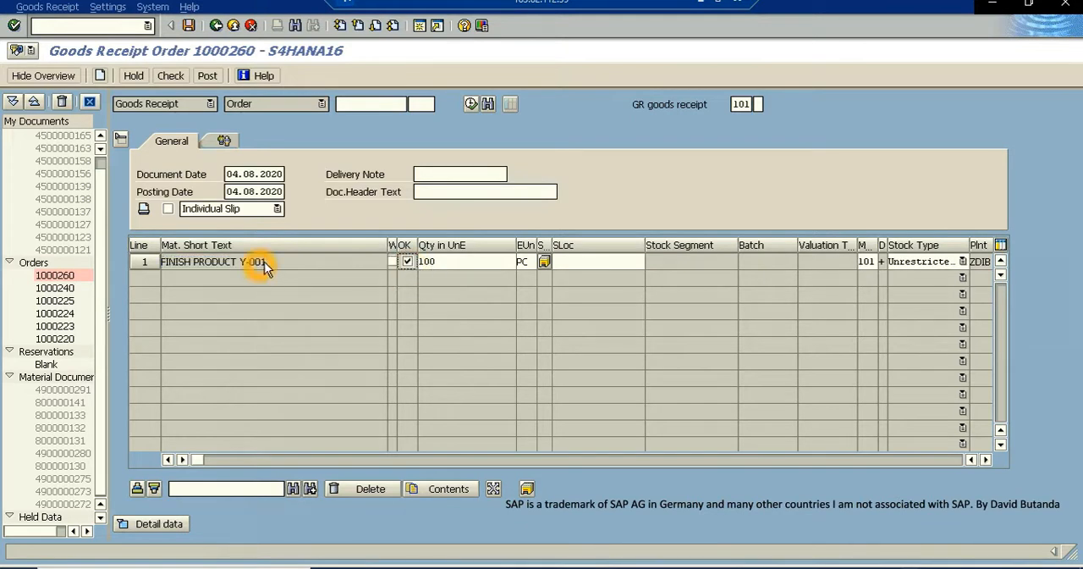
{"action": "left_click", "coordinate": [320, 273]}
{"action": "left_click", "coordinate": [592, 265]}
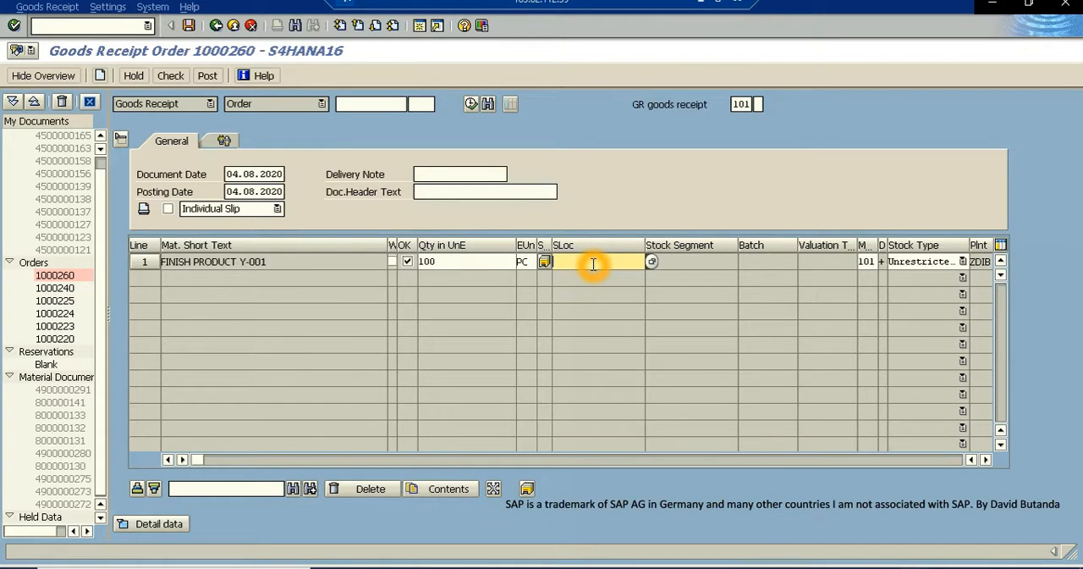
{"action": "left_click", "coordinate": [593, 265]}
{"action": "left_click", "coordinate": [594, 264]}
{"action": "type", "text": "ZDIB"}
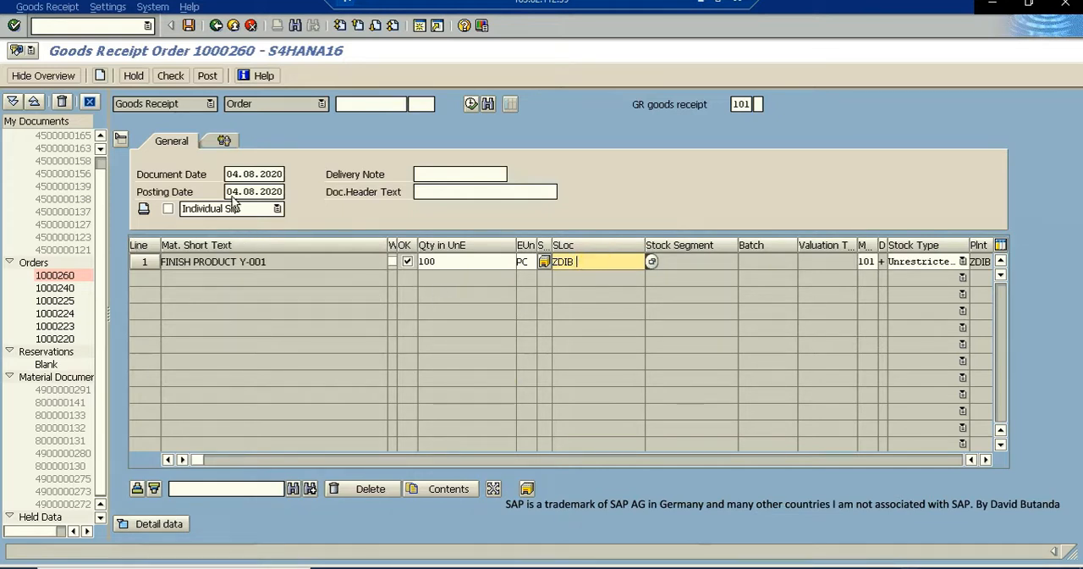
- Check and post the goods receipt for the production order, and exit to the stock/requirements list
{"action": "left_click", "coordinate": [169, 79]}
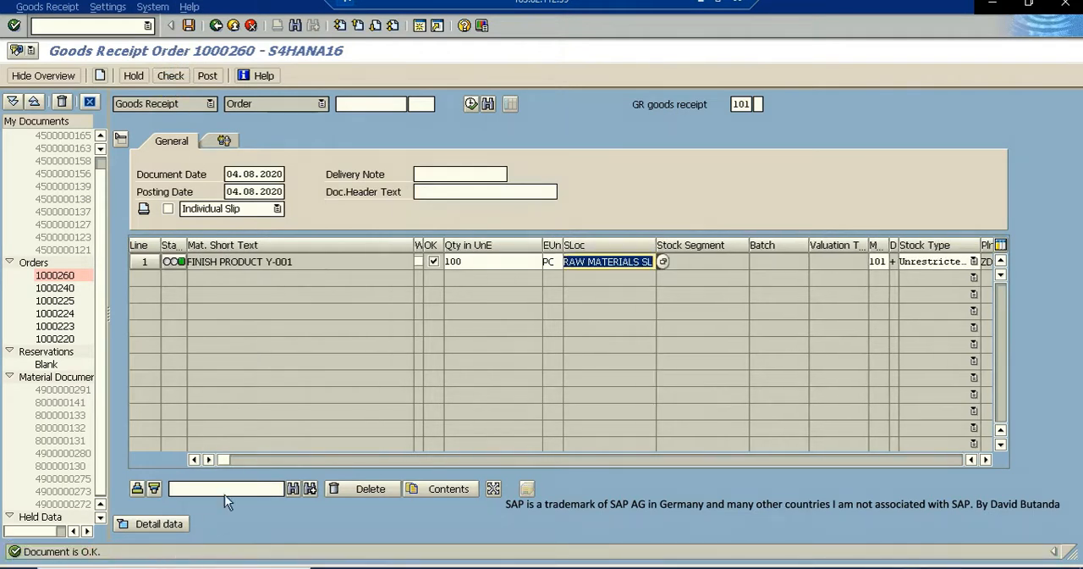
{"action": "left_click", "coordinate": [207, 76]}
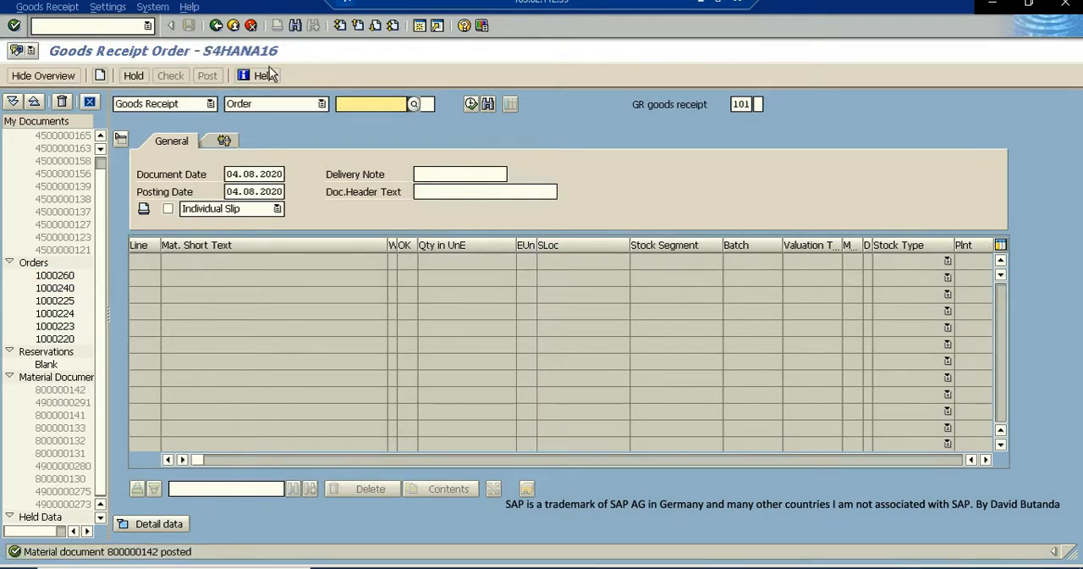
{"action": "left_click", "coordinate": [233, 26]}
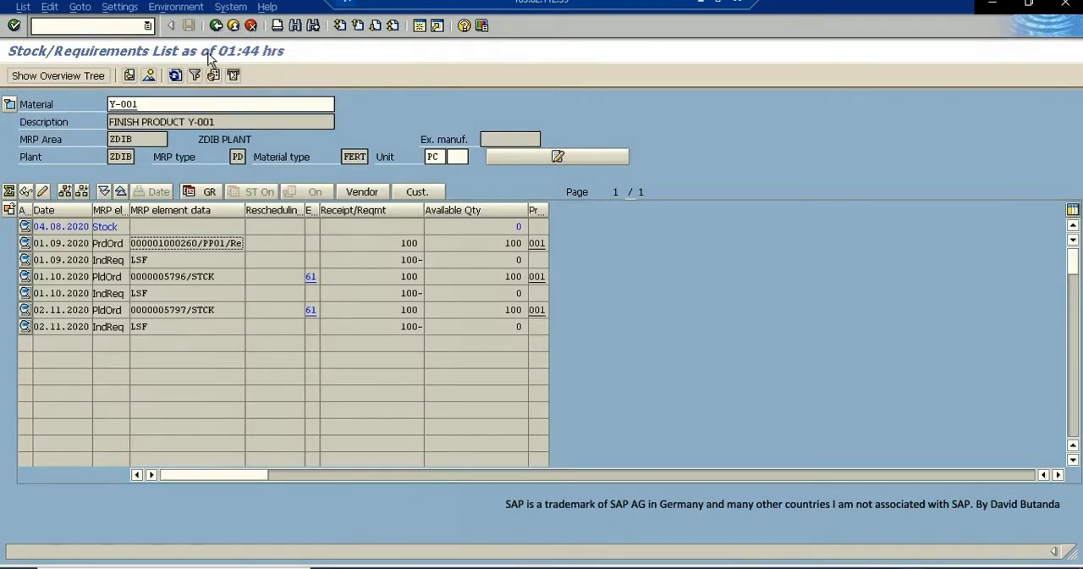
- Refresh the Y-001 stock/requirements list and review the available stock and the remaining planned orders
{"action": "left_click", "coordinate": [173, 76]}
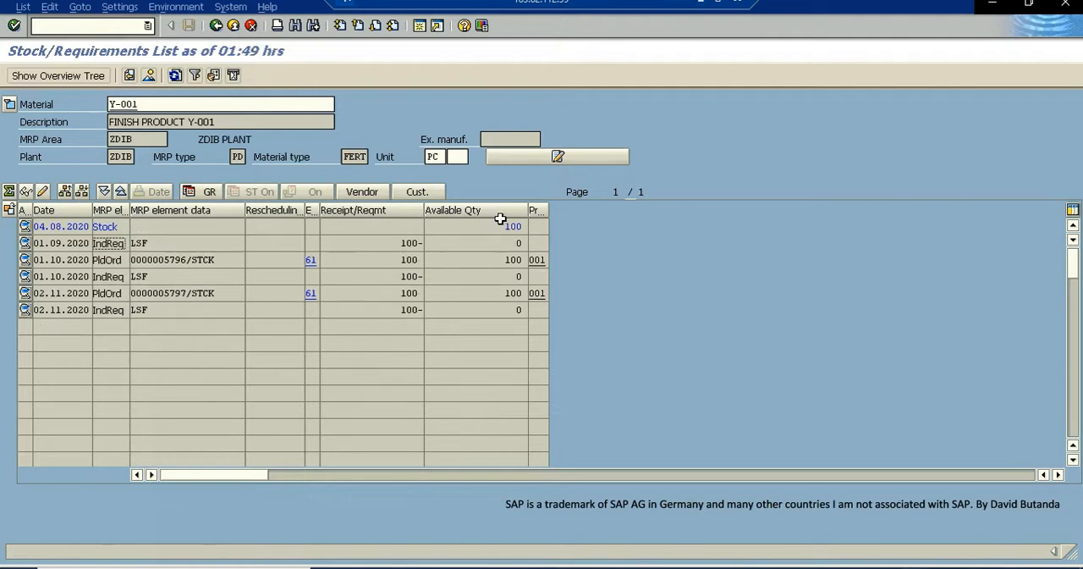
{"action": "left_click_drag", "start_coordinate": [505, 224], "coordinate": [510, 236]}
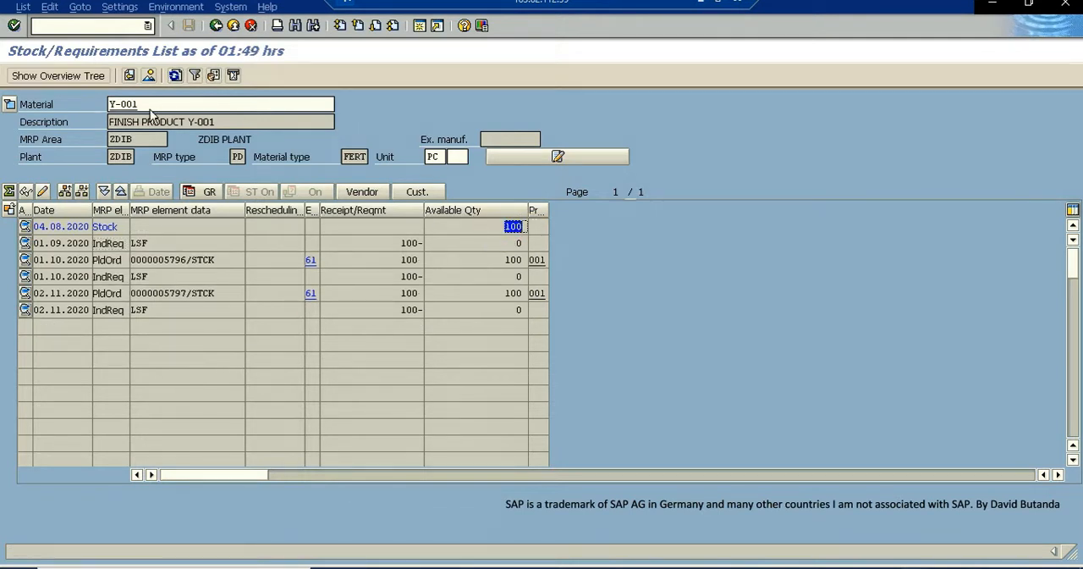
{"action": "left_click", "coordinate": [193, 124]}
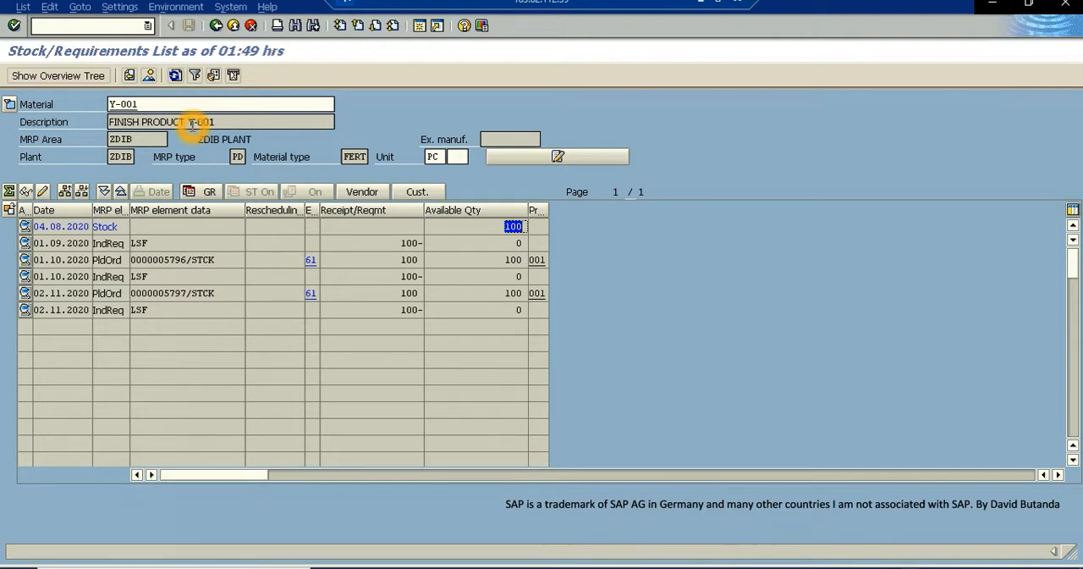
{"action": "left_click", "coordinate": [158, 244]}
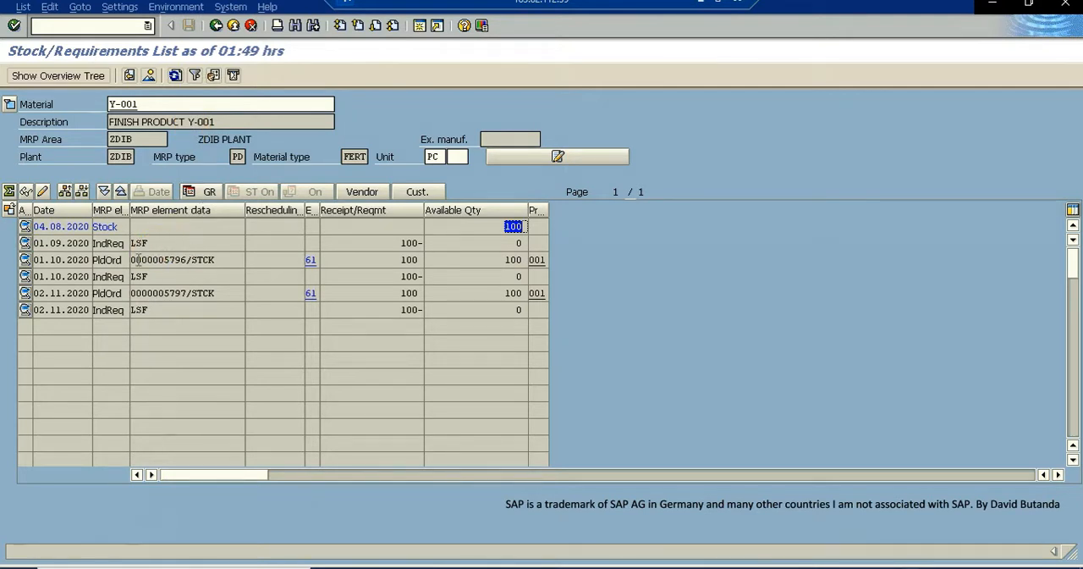
{"action": "left_click", "coordinate": [218, 261]}
{"action": "double_click", "coordinate": [218, 260]}
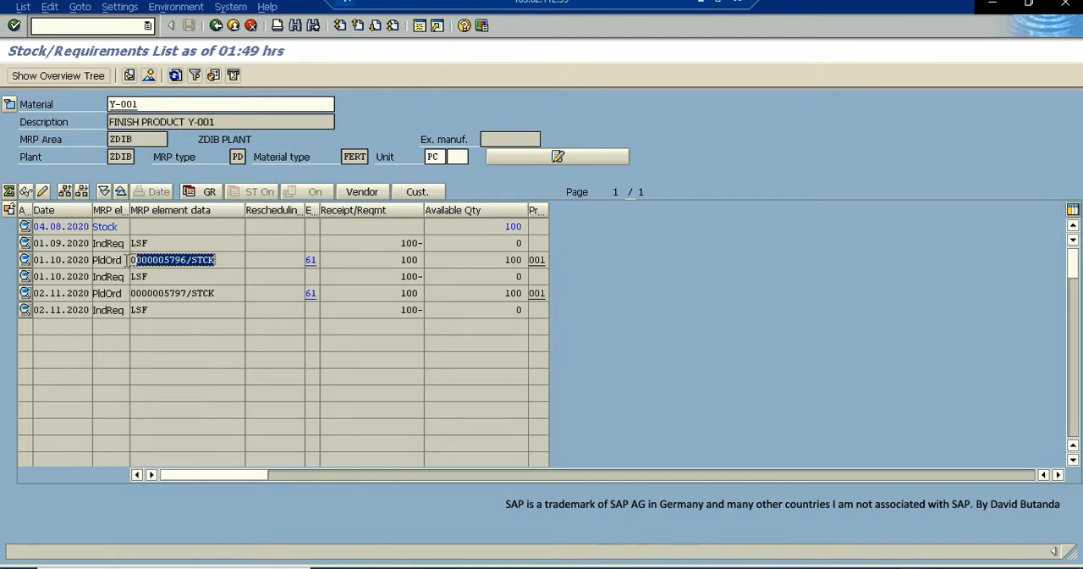
{"action": "left_click_drag", "start_coordinate": [218, 293], "coordinate": [120, 295]}
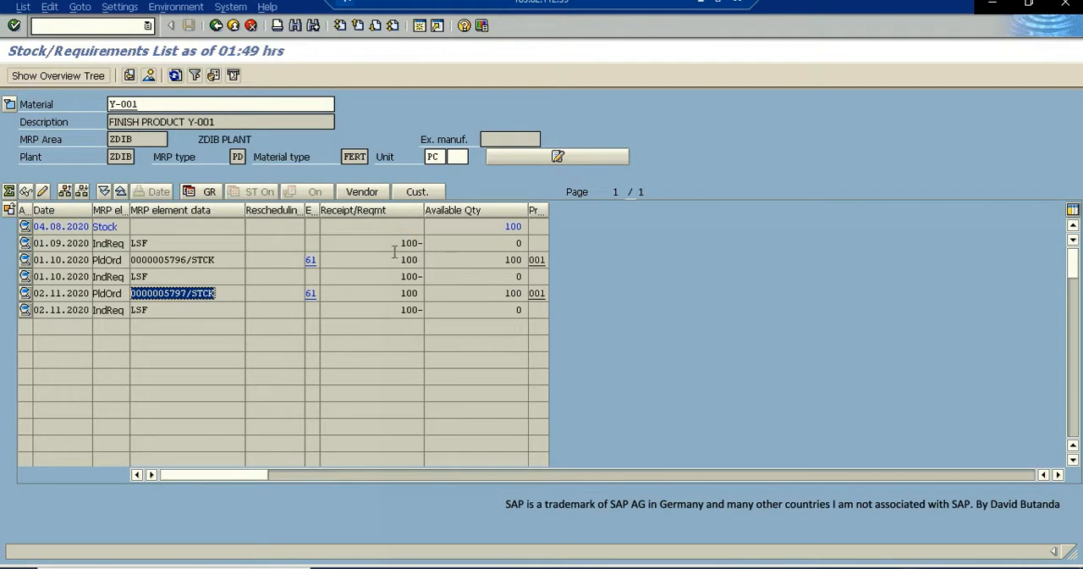
- Examine the independent requirement dated 01.09.2020 and its quantity in the Y-001 stock/requirements list
{"action": "left_click", "coordinate": [136, 243]}
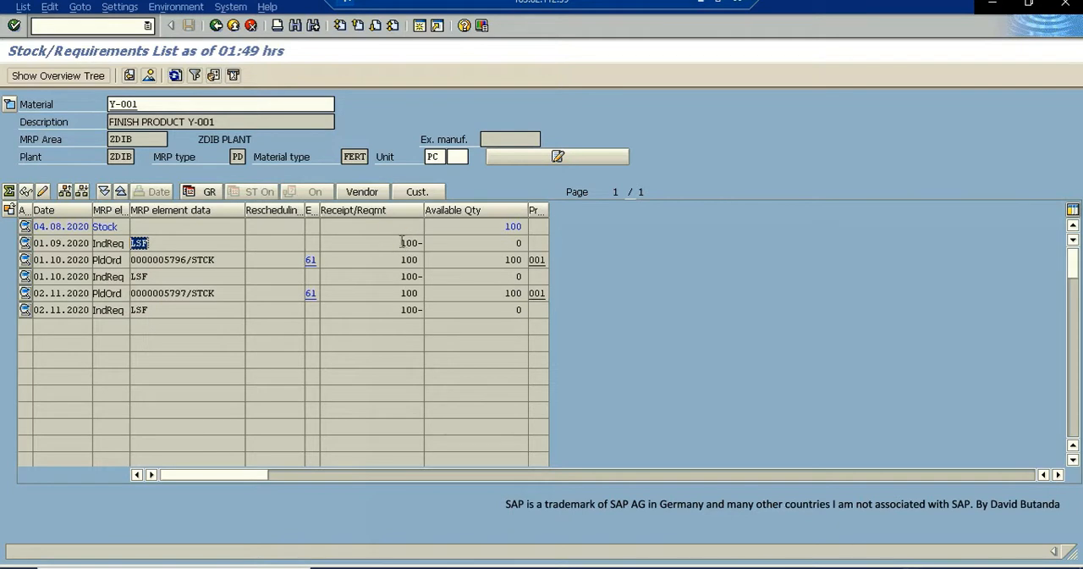
{"action": "left_click", "coordinate": [405, 241]}
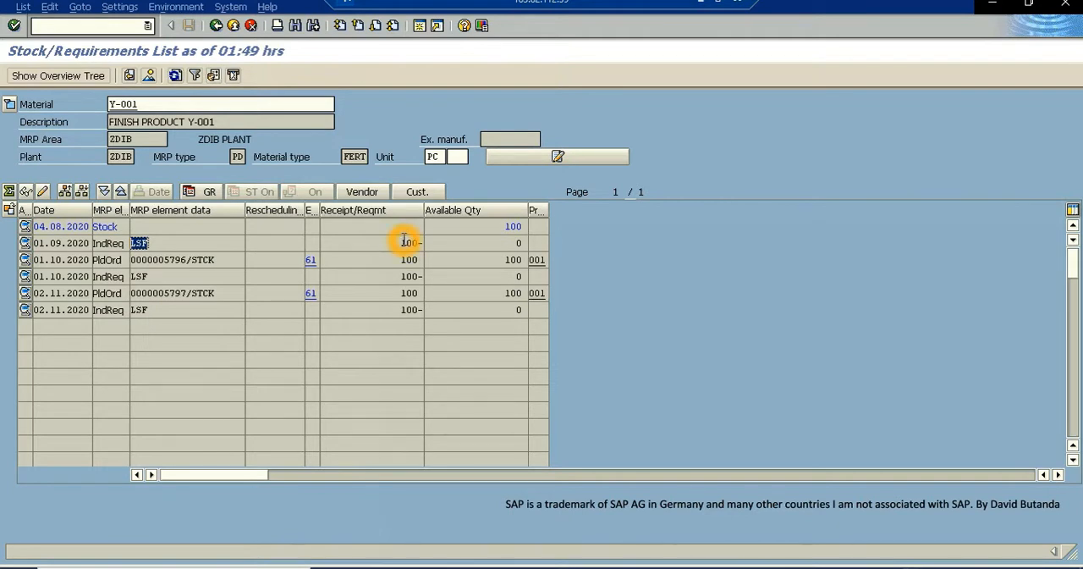
{"action": "left_click", "coordinate": [408, 250]}
{"action": "left_click", "coordinate": [435, 244]}
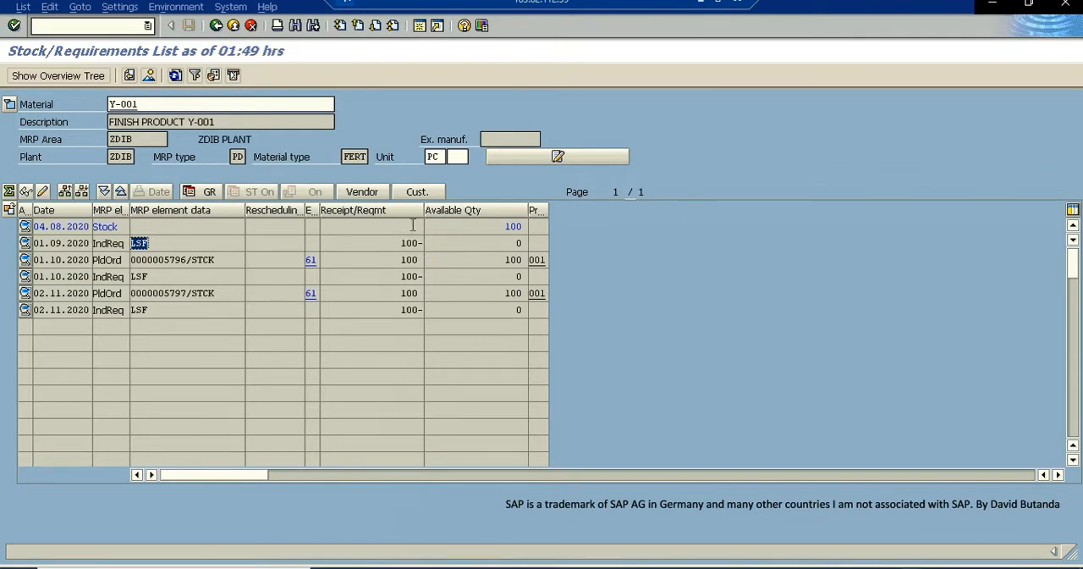
{"action": "left_click", "coordinate": [406, 251]}
{"action": "left_click_drag", "start_coordinate": [398, 244], "coordinate": [427, 246]}
{"action": "left_click", "coordinate": [158, 247]}
{"action": "left_click", "coordinate": [401, 240]}
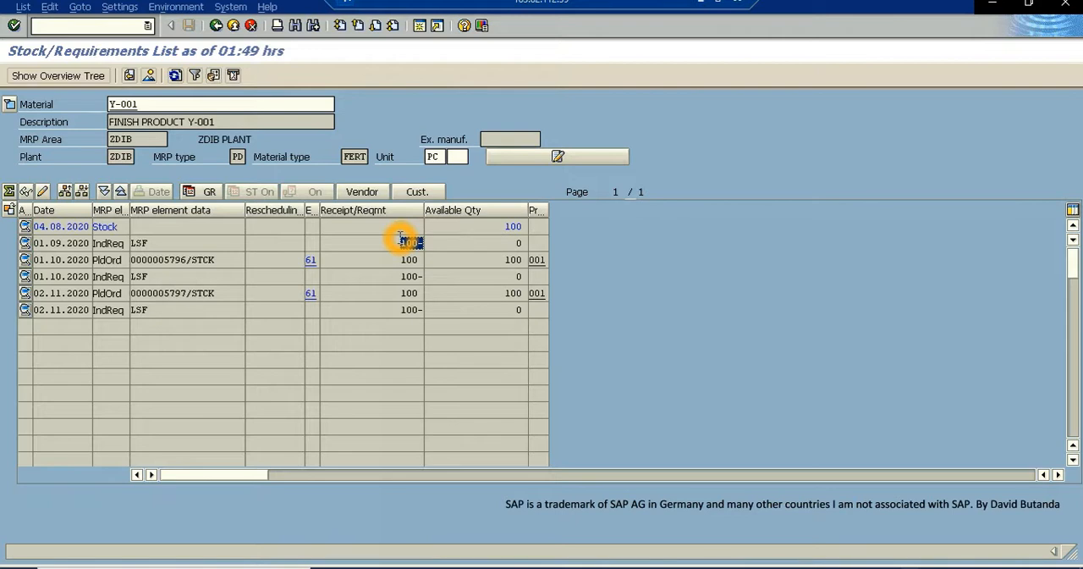
{"action": "left_click", "coordinate": [273, 241]}
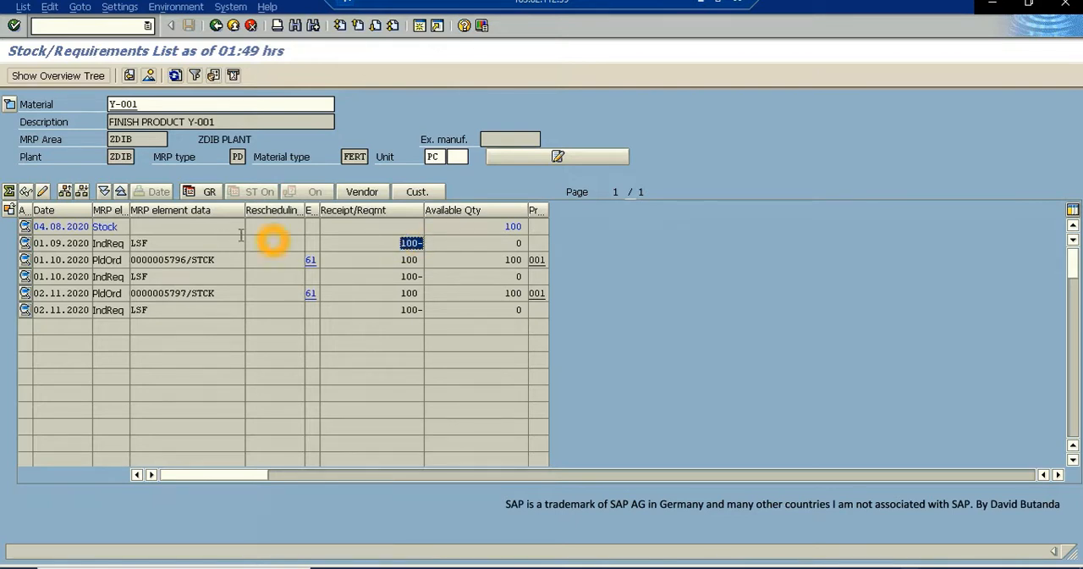
{"action": "left_click", "coordinate": [371, 252]}
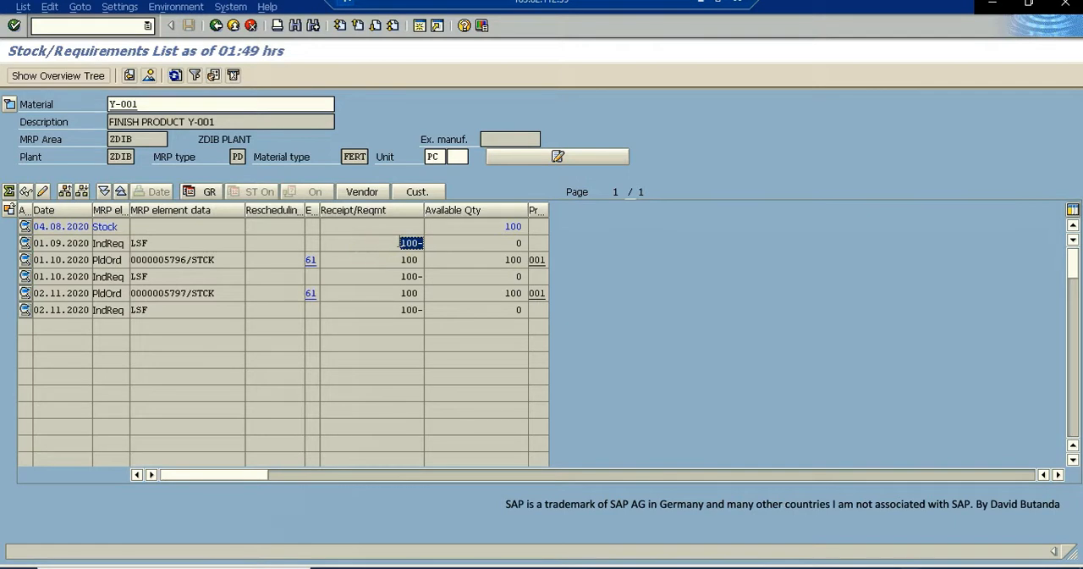
{"action": "left_click", "coordinate": [410, 200]}
- Open the MRP 3 view of material Y-001 for plant ZDIB with transaction MM02 in a new session
{"action": "left_click", "coordinate": [421, 27]}
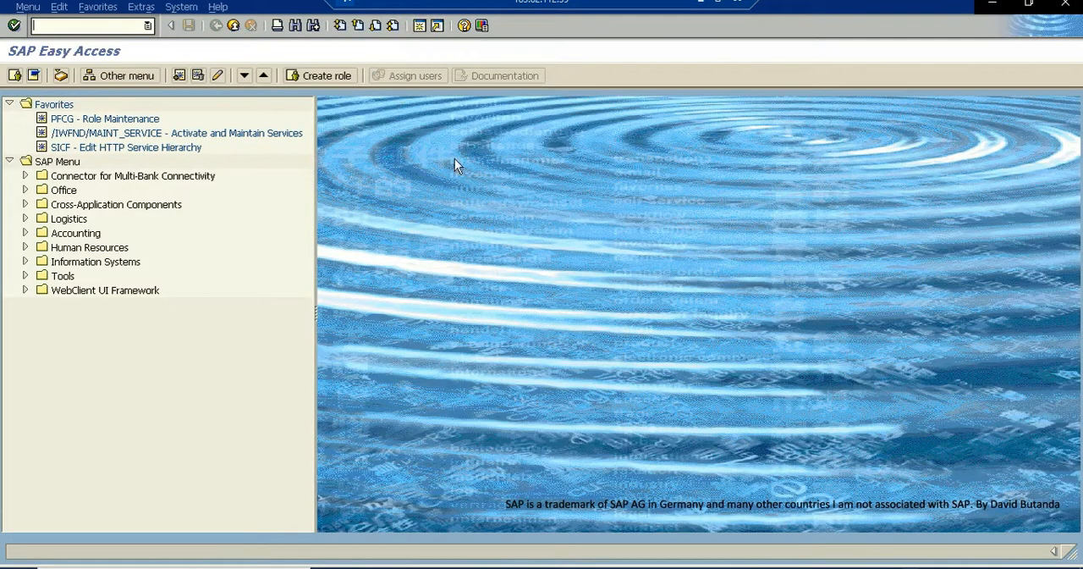
{"action": "left_click", "coordinate": [73, 25]}
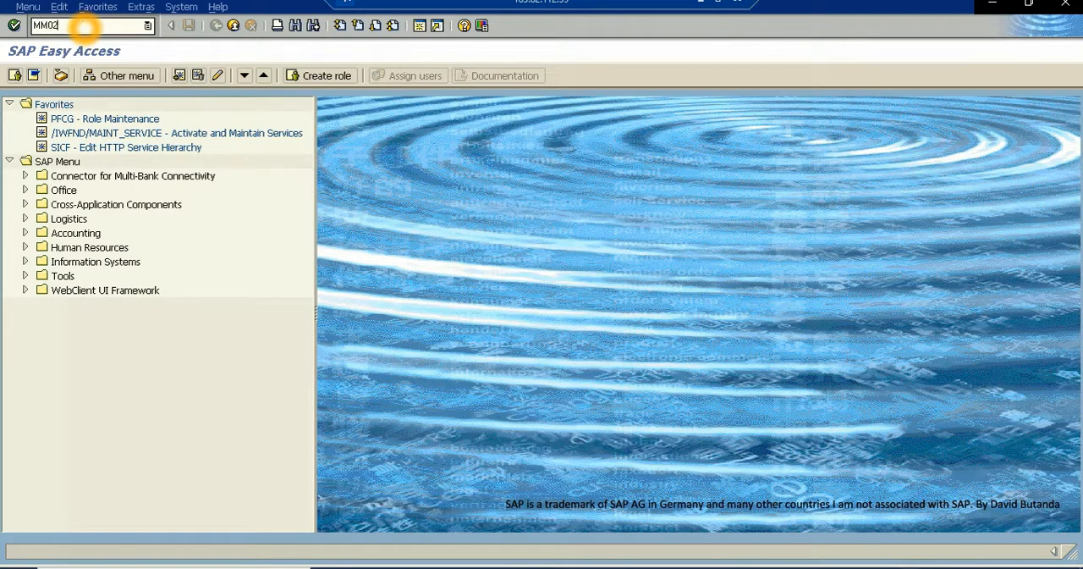
{"action": "key", "text": "Return"}
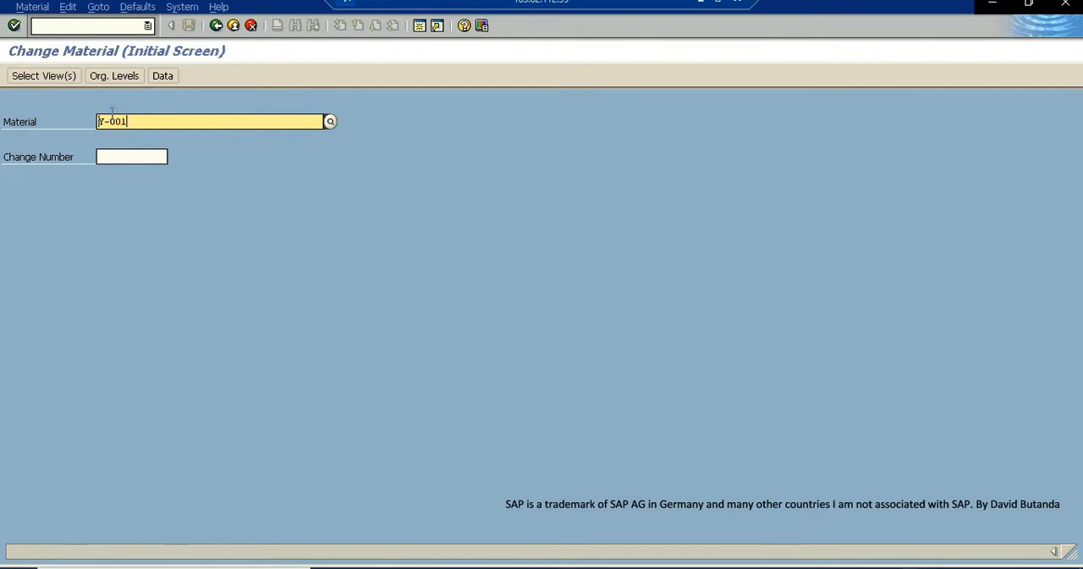
{"action": "left_click", "coordinate": [13, 26]}
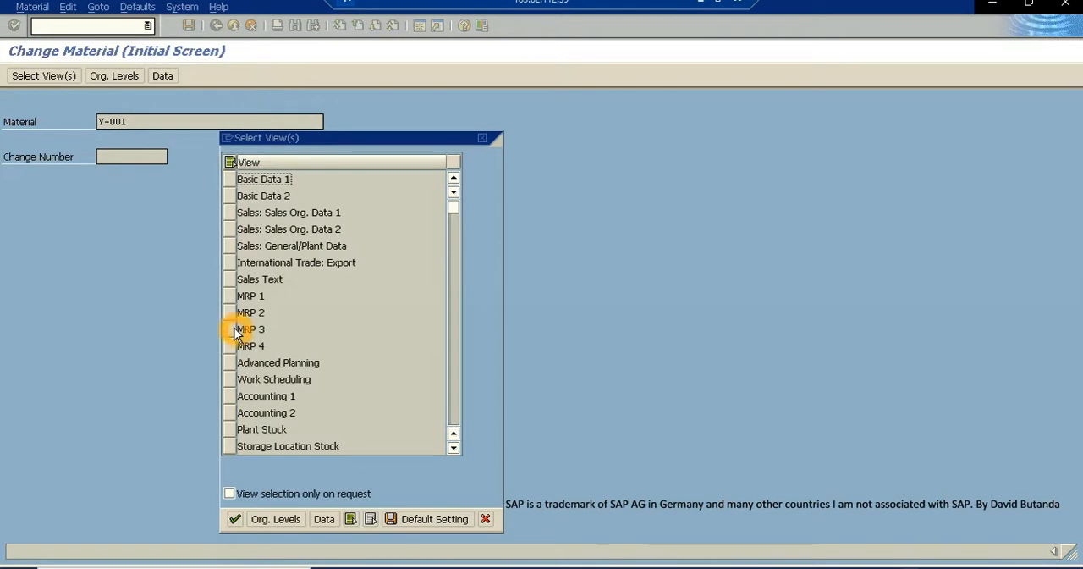
{"action": "left_click", "coordinate": [235, 332]}
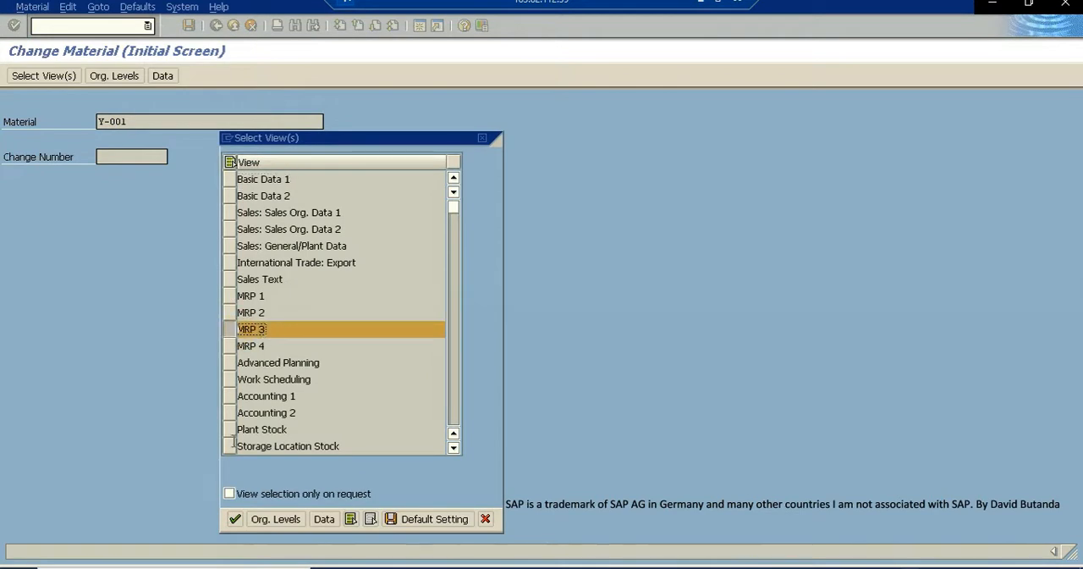
{"action": "left_click", "coordinate": [235, 519]}
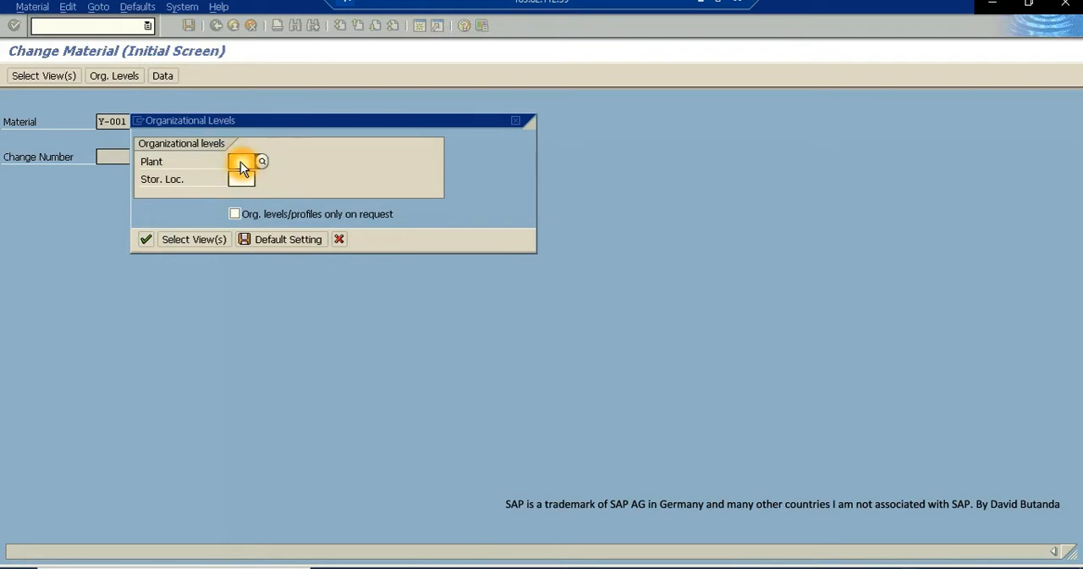
{"action": "type", "text": "ZD"}
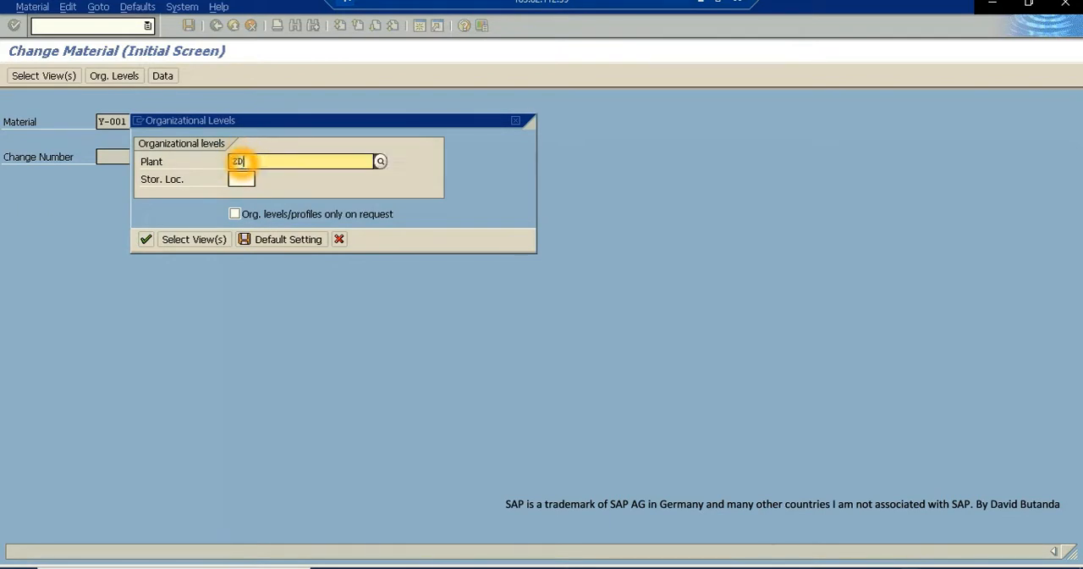
{"action": "type", "text": "IB"}
{"action": "key", "text": "Return"}
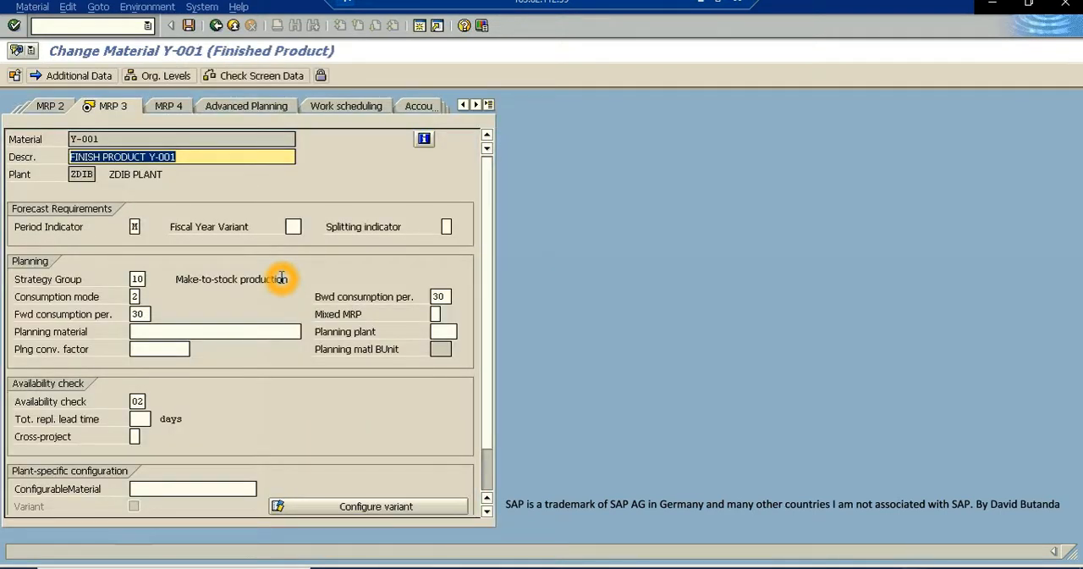
- Review the strategy group and consumption mode in the Planning section of Y-001's MRP 3 view
{"action": "left_click", "coordinate": [134, 279]}
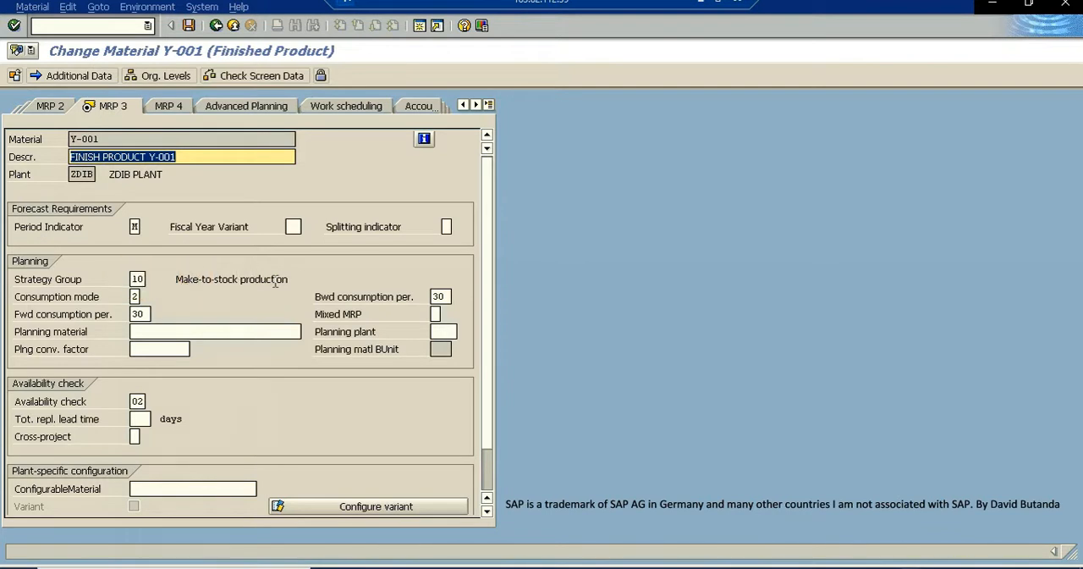
{"action": "left_click", "coordinate": [235, 285]}
{"action": "left_click", "coordinate": [83, 298]}
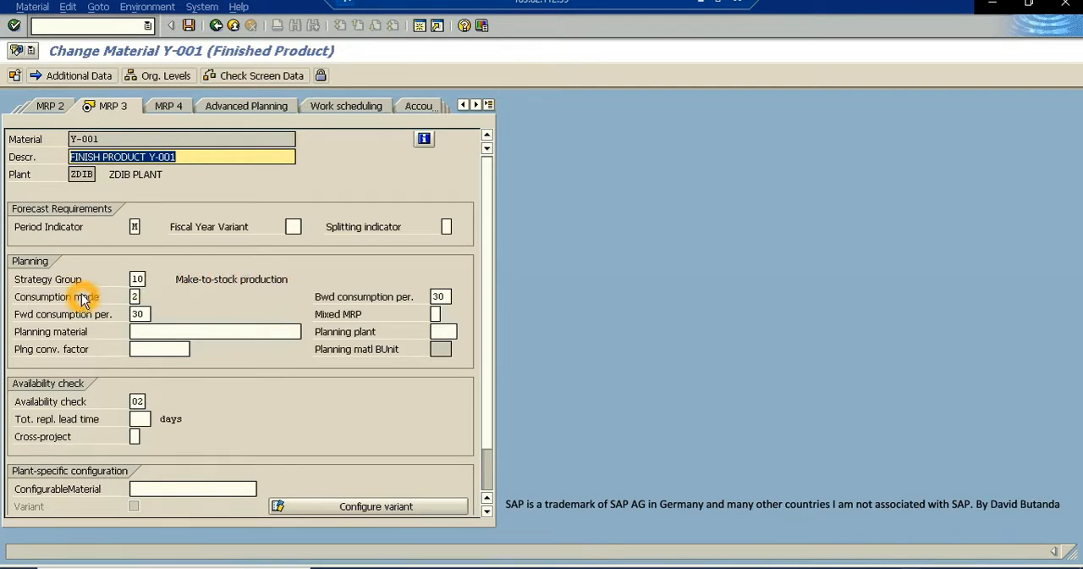
{"action": "left_click", "coordinate": [103, 299]}
{"action": "left_click", "coordinate": [137, 298]}
{"action": "left_click", "coordinate": [136, 299]}
{"action": "left_click", "coordinate": [135, 299]}
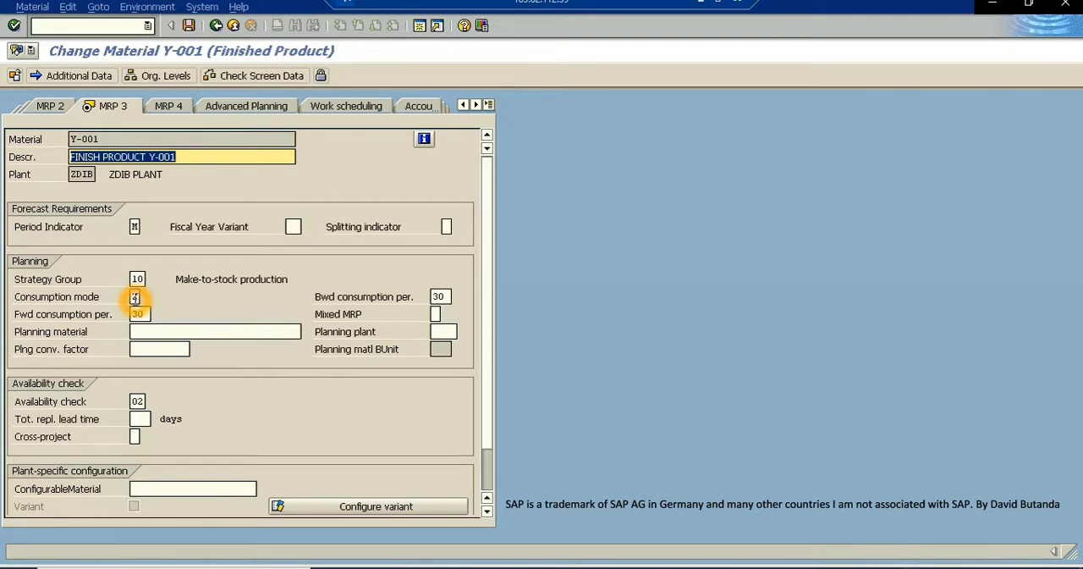
- List the possible consumption modes, examine the Backward/forward consumption entry, and close the list without choosing a value
{"action": "left_click", "coordinate": [135, 299]}
{"action": "left_click", "coordinate": [147, 297]}
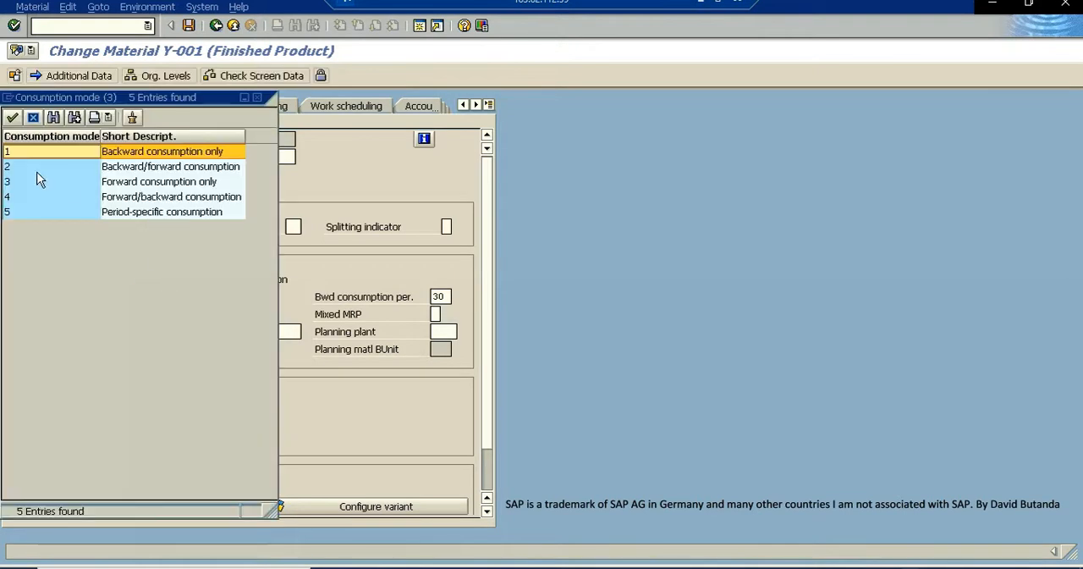
{"action": "left_click", "coordinate": [158, 168]}
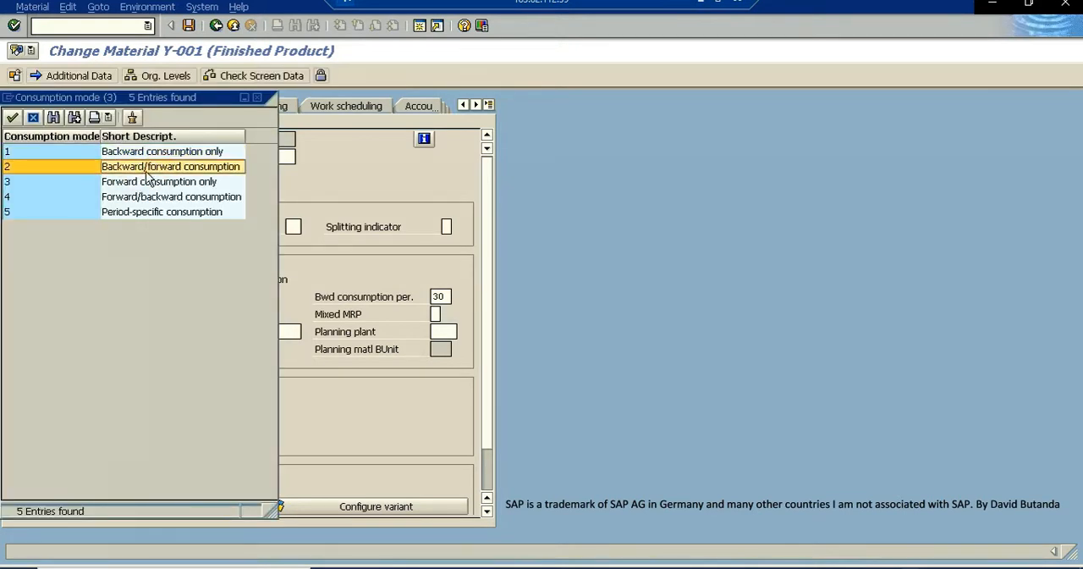
{"action": "left_click", "coordinate": [137, 176]}
{"action": "left_click", "coordinate": [136, 167]}
{"action": "left_click", "coordinate": [257, 98]}
{"action": "left_click", "coordinate": [258, 99]}
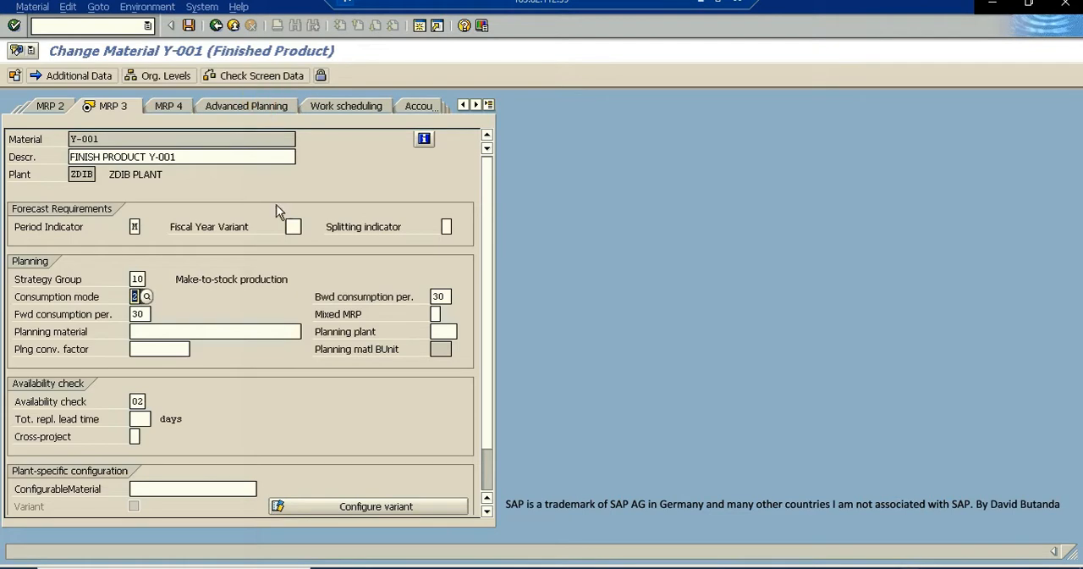
- Review the forward consumption period, exit the material master and its session, and return to the stock/requirements list
{"action": "left_click", "coordinate": [209, 265]}
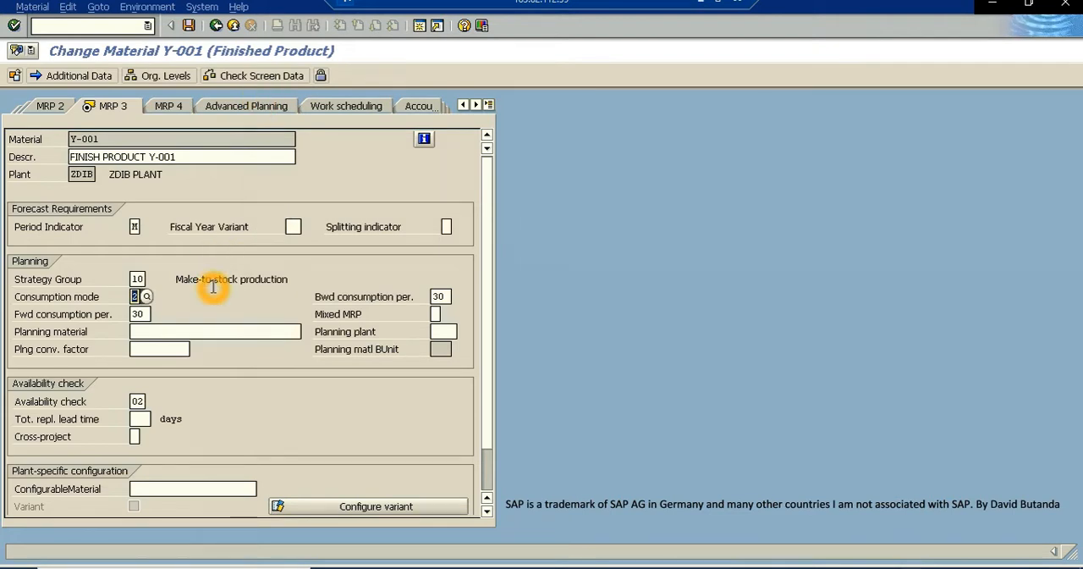
{"action": "left_click", "coordinate": [135, 314]}
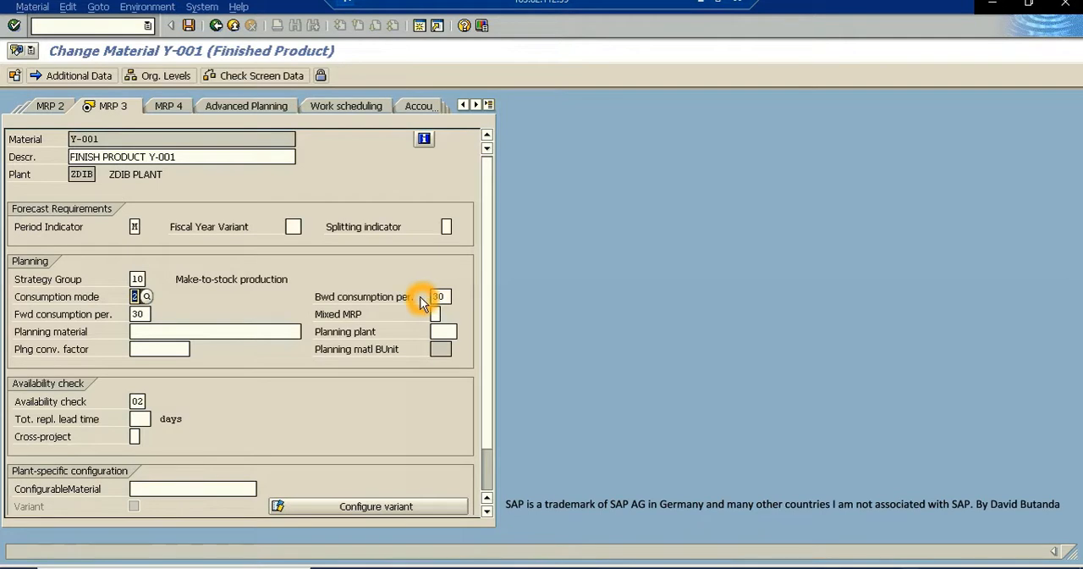
{"action": "left_click", "coordinate": [235, 28]}
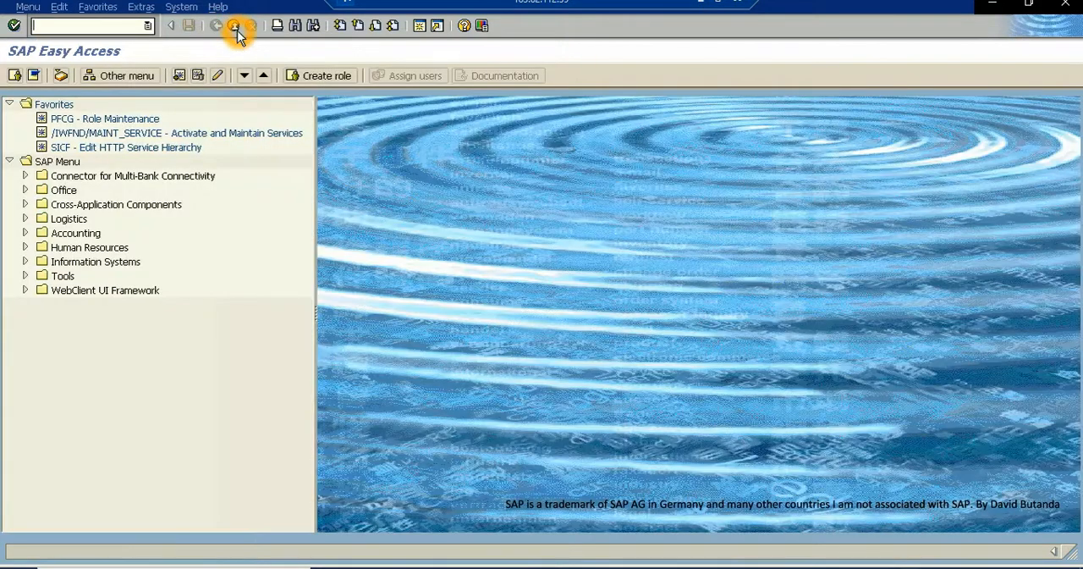
{"action": "left_click", "coordinate": [236, 29]}
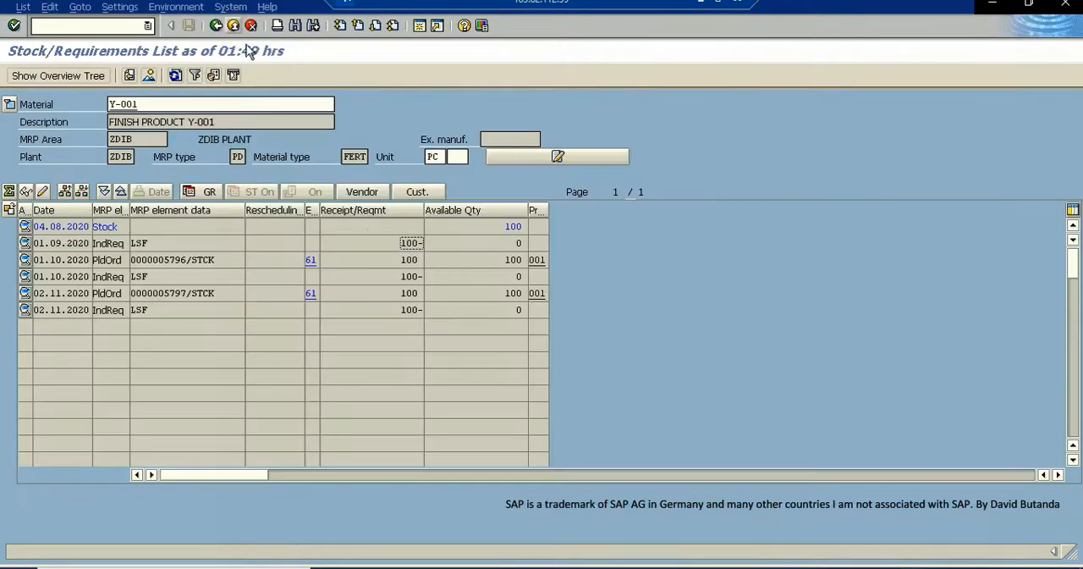
- Review the quantity of the independent requirement dated 01.09.2020 in the Y-001 stock/requirements list again
{"action": "double_click", "coordinate": [408, 243]}
{"action": "left_click", "coordinate": [95, 239]}
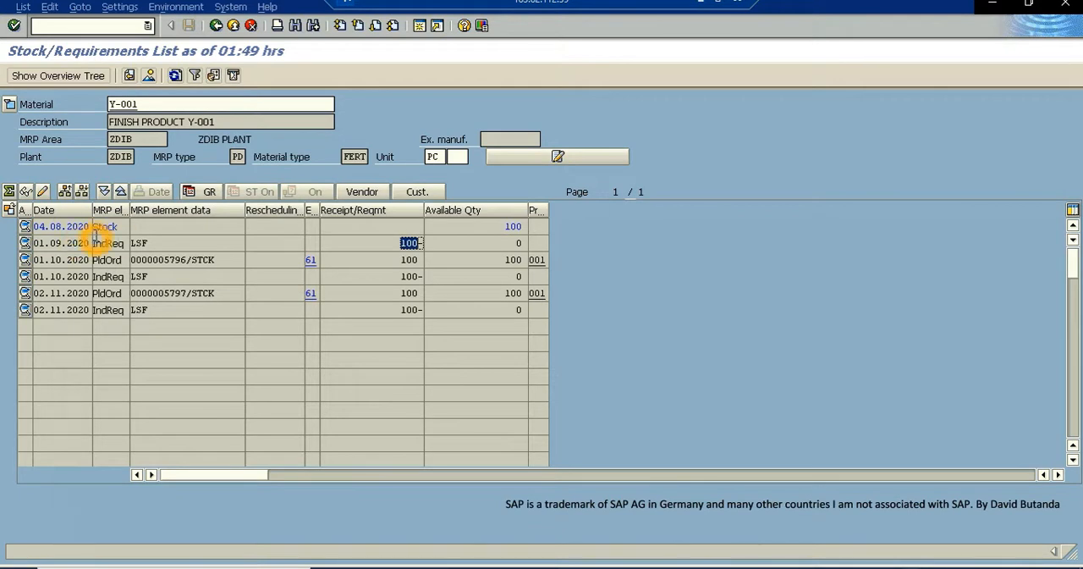
{"action": "left_click", "coordinate": [356, 246]}
{"action": "left_click", "coordinate": [96, 244]}
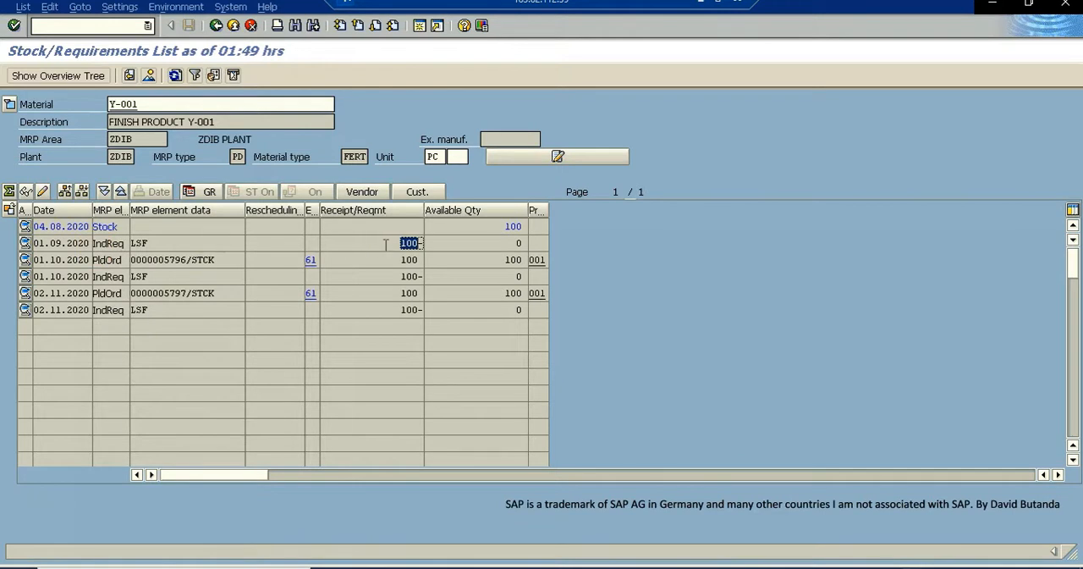
{"action": "left_click", "coordinate": [332, 246]}
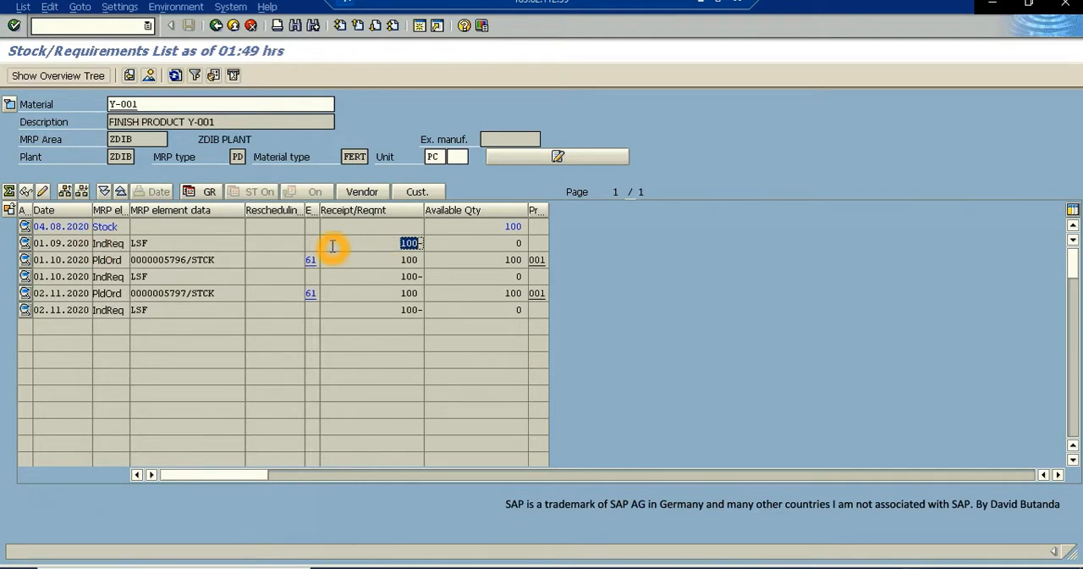
- Start sales order creation with transaction VA01 in a new session
{"action": "left_click", "coordinate": [421, 27]}
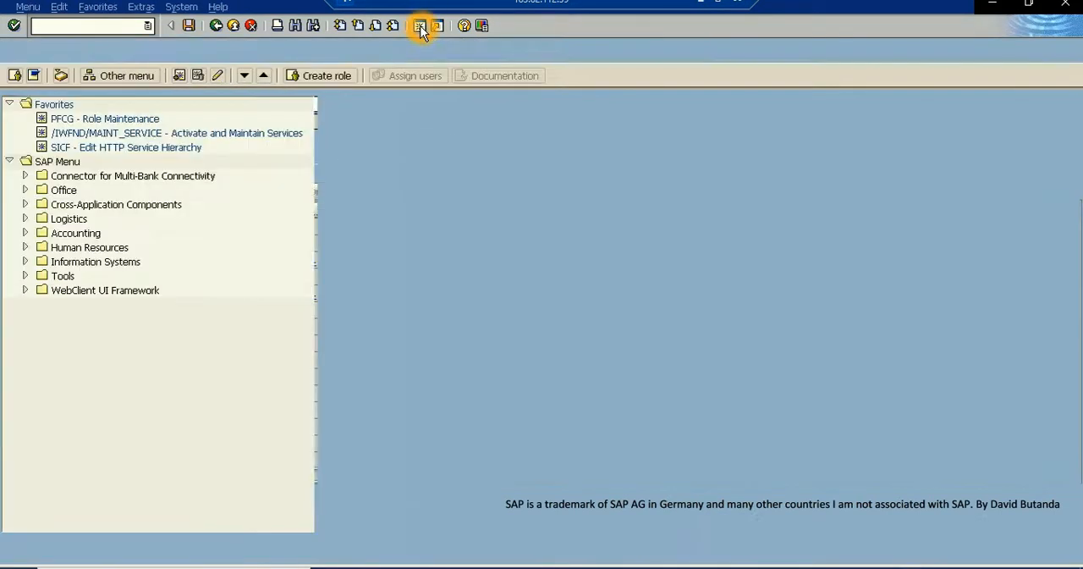
{"action": "left_click", "coordinate": [74, 26]}
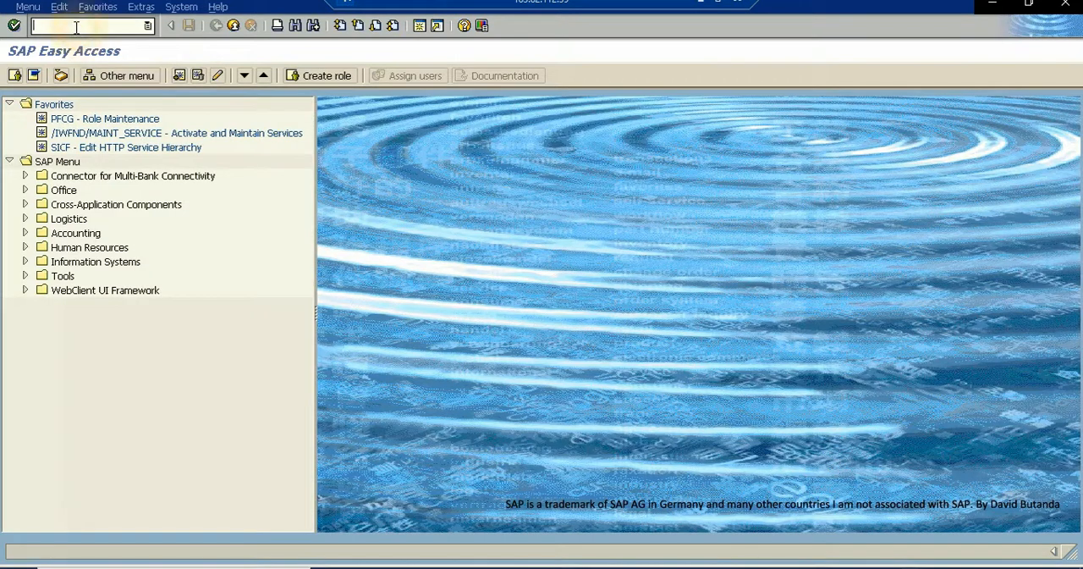
{"action": "type", "text": "VA01"}
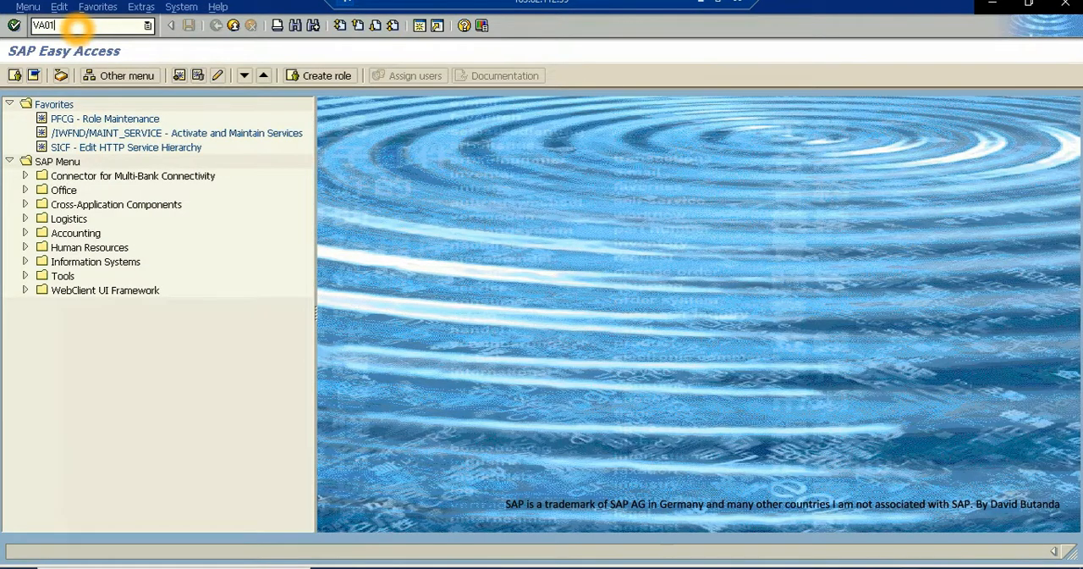
{"action": "key", "text": "Return"}
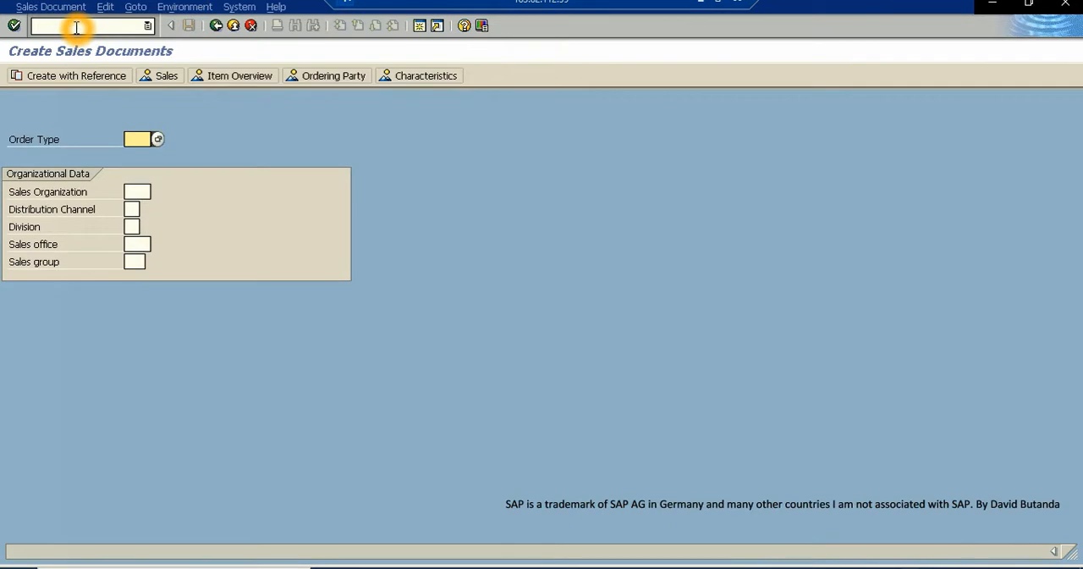
- Set the sales document's order type to OR, sales organization to ZDIB and distribution channel to Z5
{"action": "left_click", "coordinate": [133, 138]}
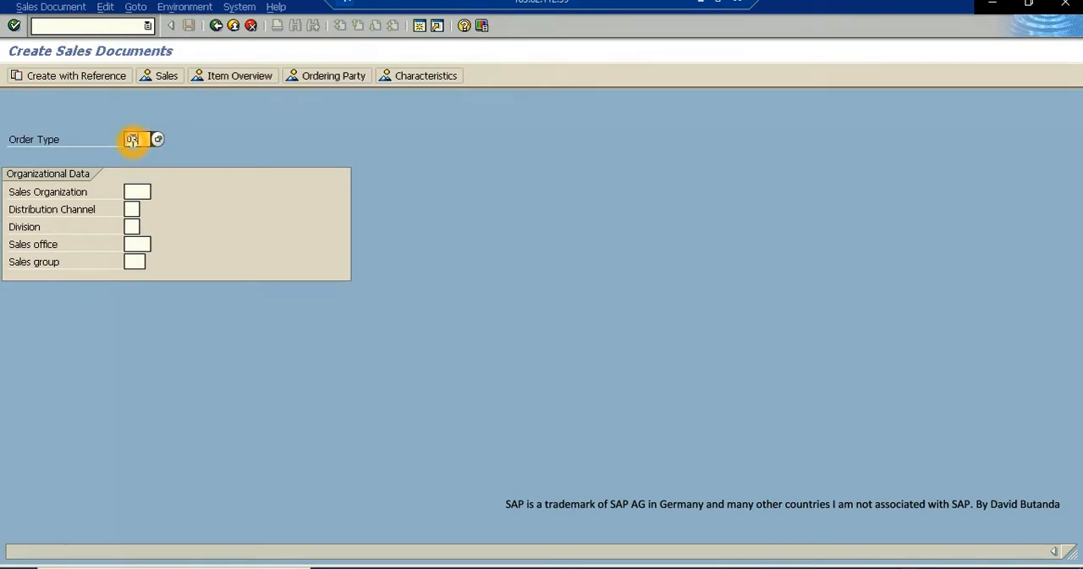
{"action": "left_click", "coordinate": [138, 191]}
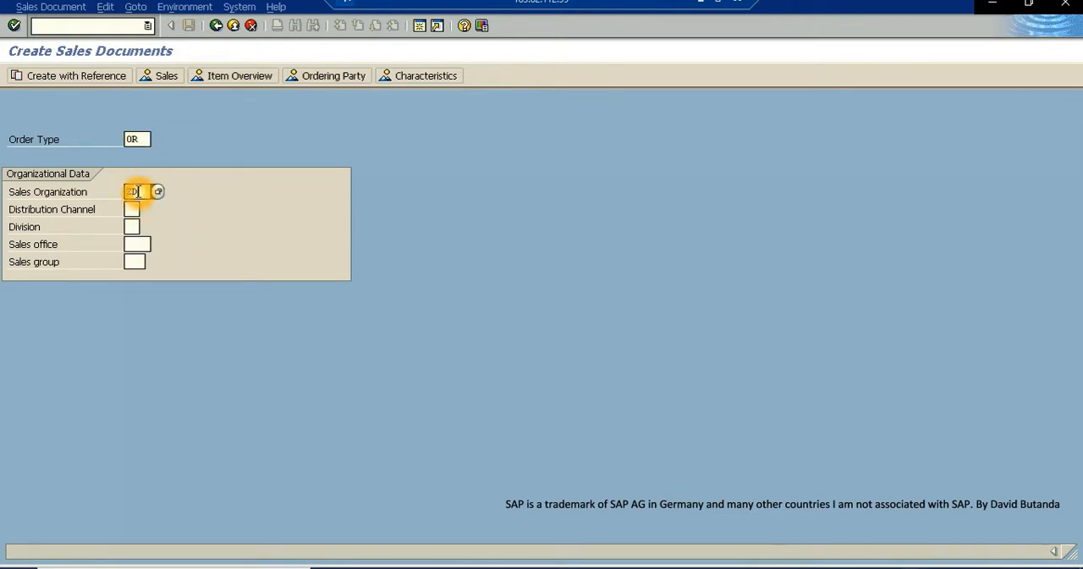
{"action": "left_click", "coordinate": [131, 209]}
{"action": "type", "text": "10"}
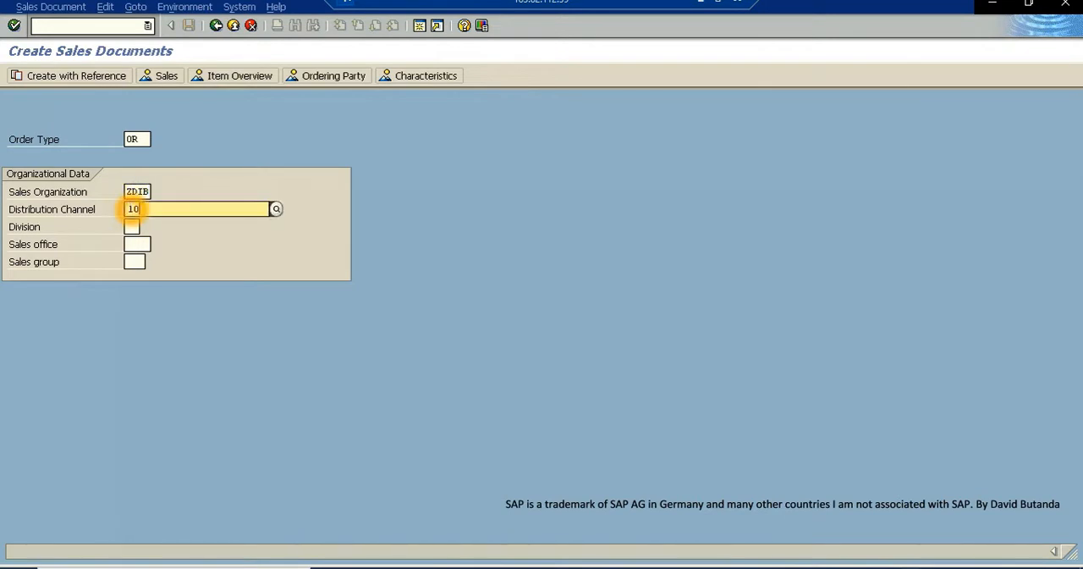
{"action": "key", "text": "BackSpace"}
{"action": "key", "text": "BackSpace"}
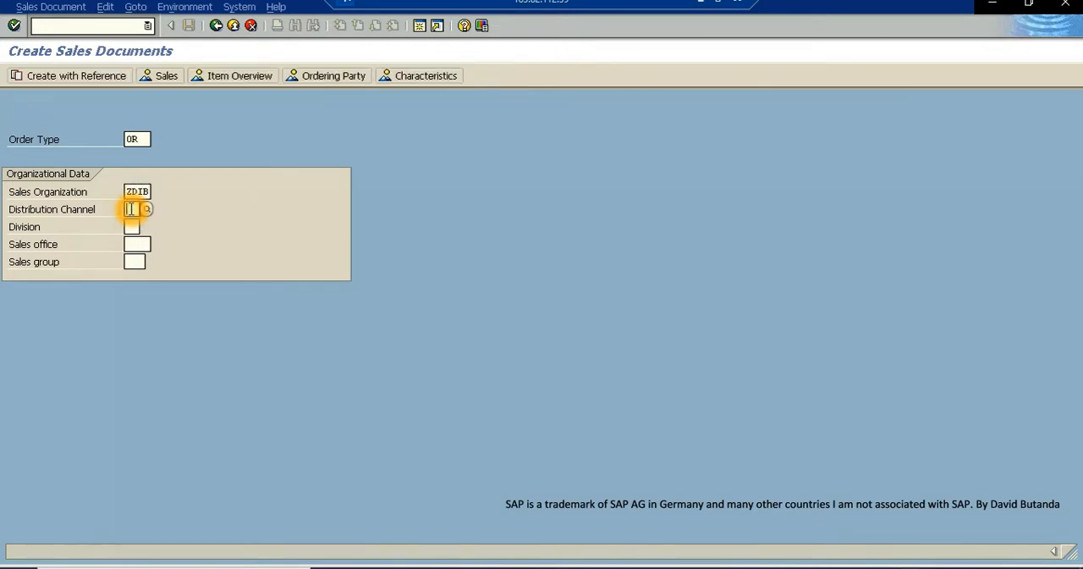
{"action": "type", "text": "ZS"}
{"action": "left_click", "coordinate": [176, 245]}
- Set the division to Z5 and continue to the standard order overview
{"action": "left_click", "coordinate": [132, 229]}
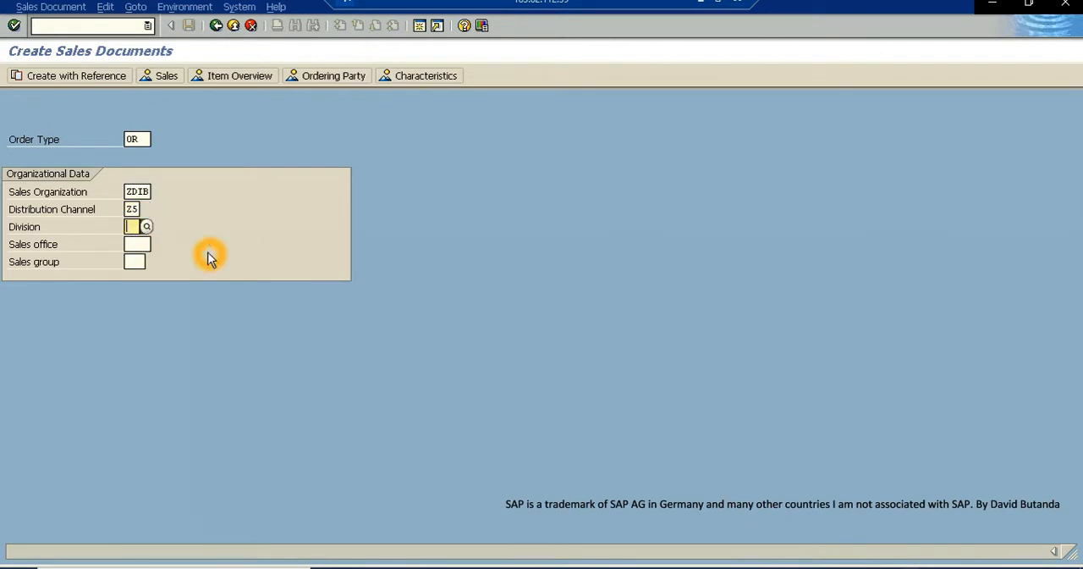
{"action": "left_click", "coordinate": [132, 229]}
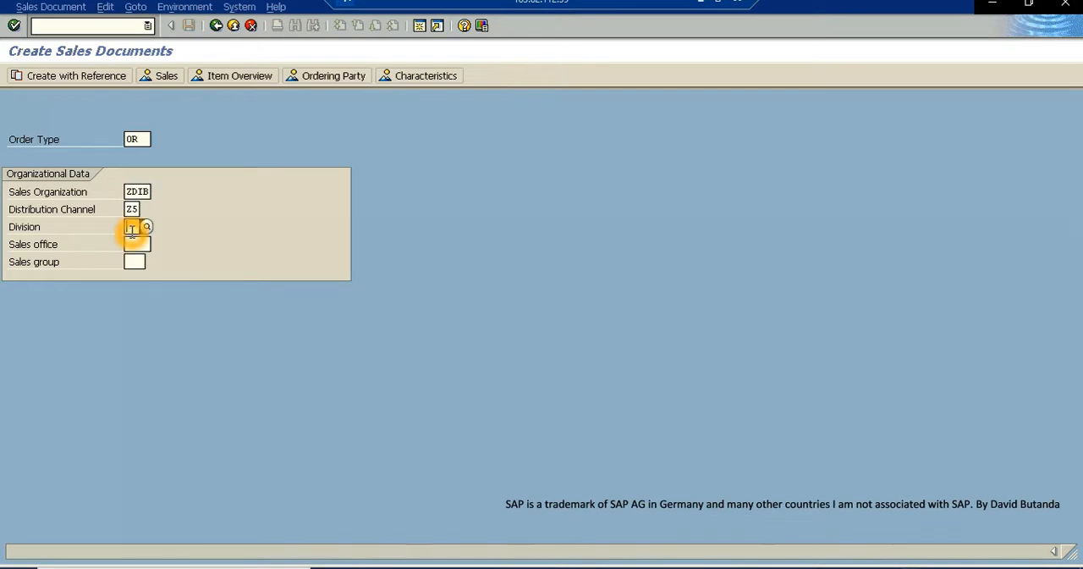
{"action": "type", "text": "ZS"}
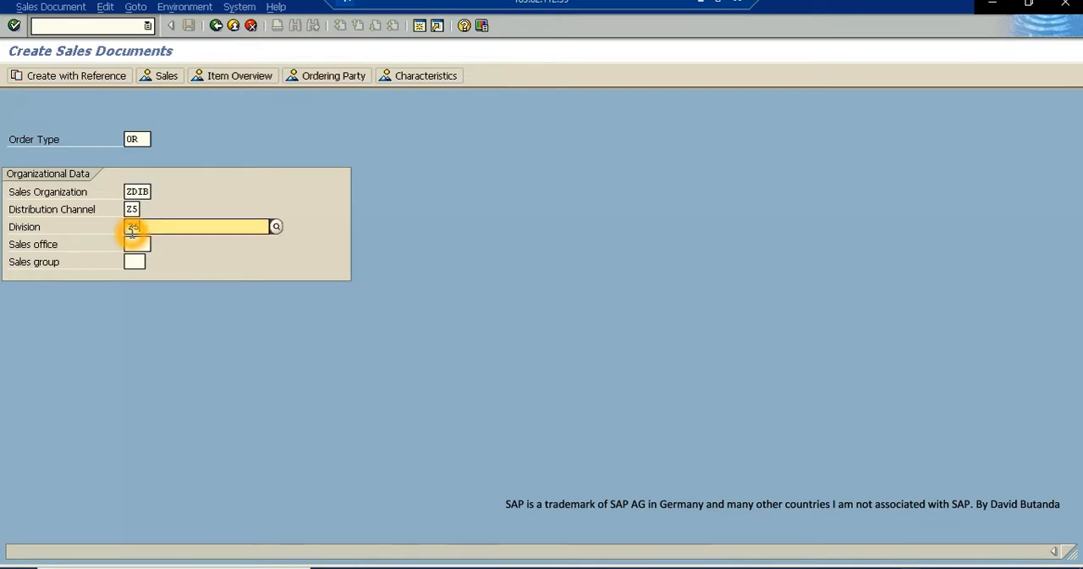
{"action": "left_click", "coordinate": [195, 259]}
{"action": "left_click", "coordinate": [264, 258]}
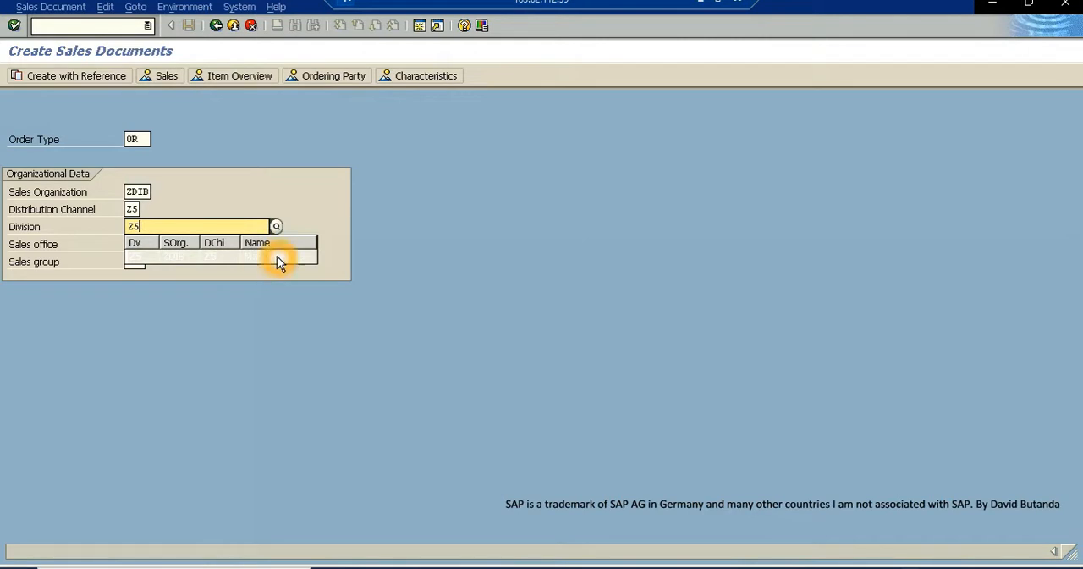
{"action": "left_click", "coordinate": [286, 260]}
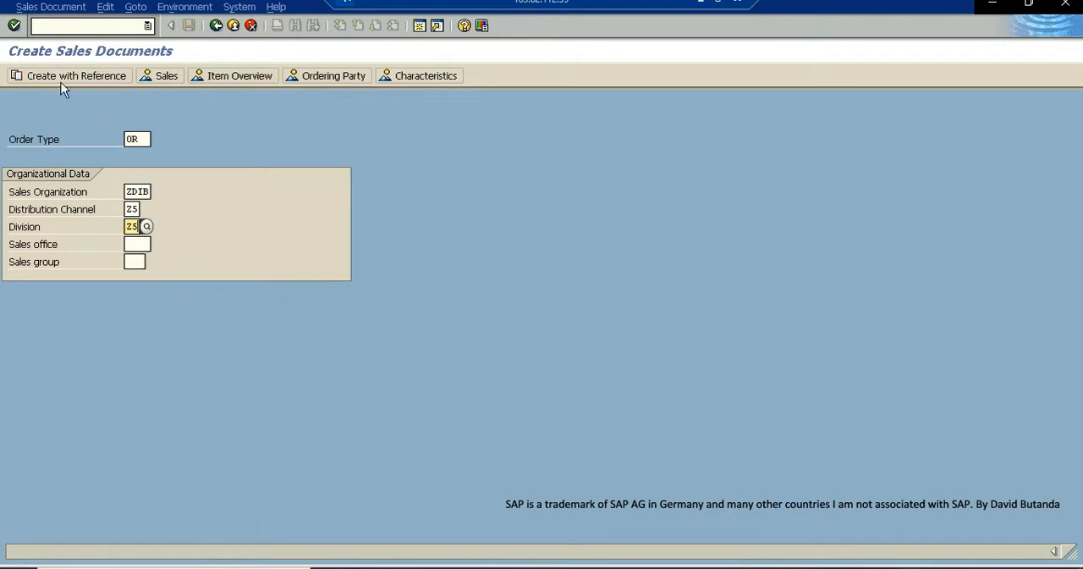
{"action": "left_click", "coordinate": [13, 26]}
- Enter the customer number as both the sold-to party and the ship-to party of the standard order
{"action": "left_click", "coordinate": [367, 186]}
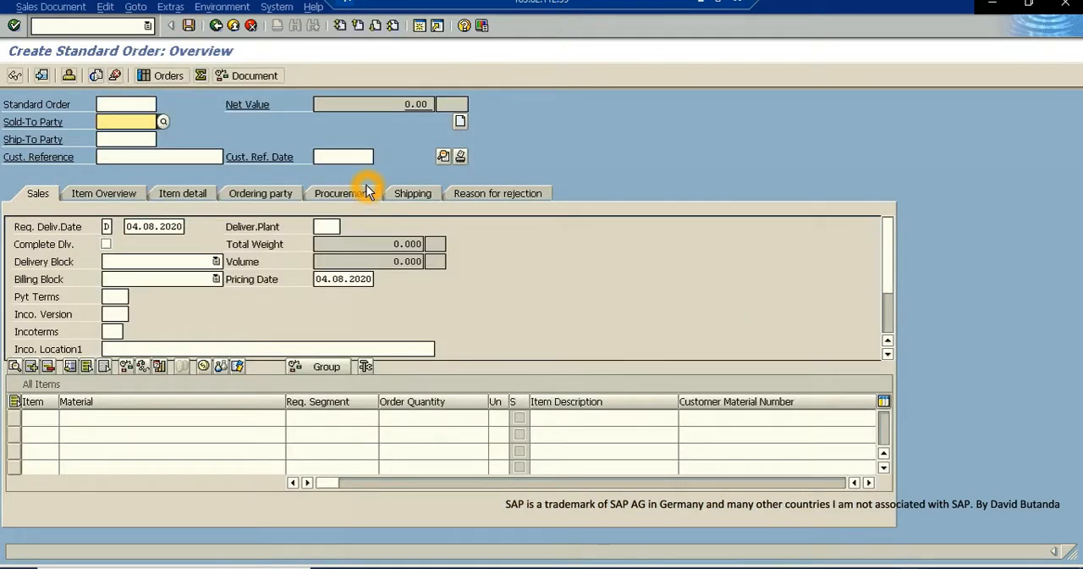
{"action": "left_click", "coordinate": [128, 121]}
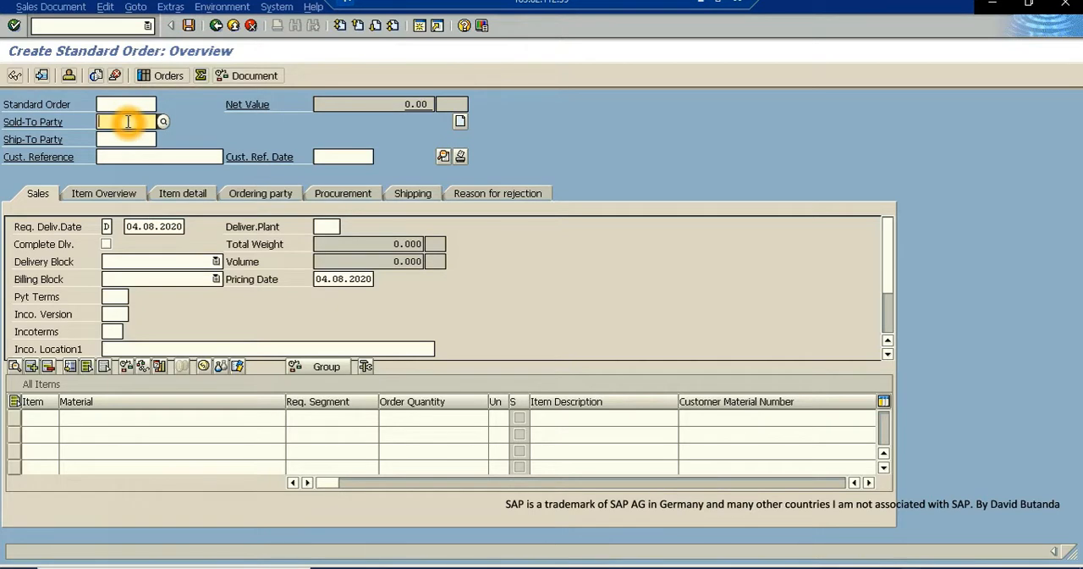
{"action": "type", "text": "400"}
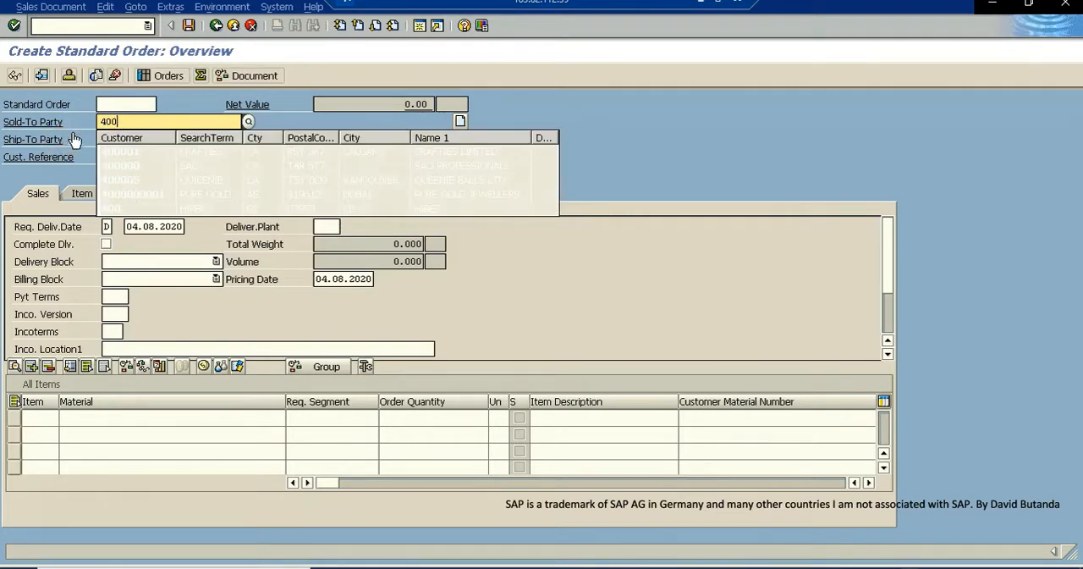
{"action": "left_click", "coordinate": [156, 122]}
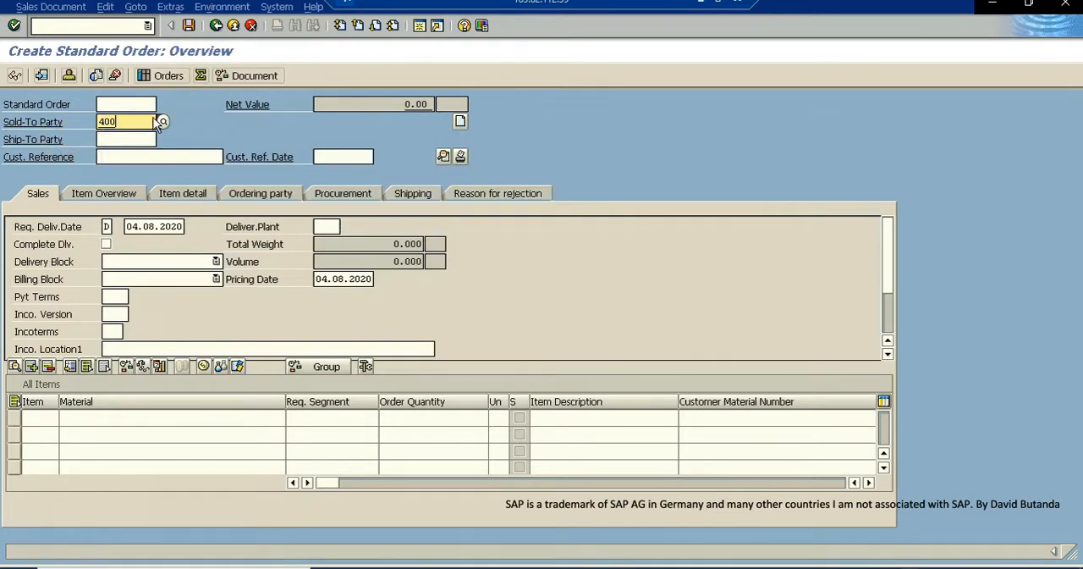
{"action": "left_click", "coordinate": [111, 140]}
{"action": "type", "text": "400"}
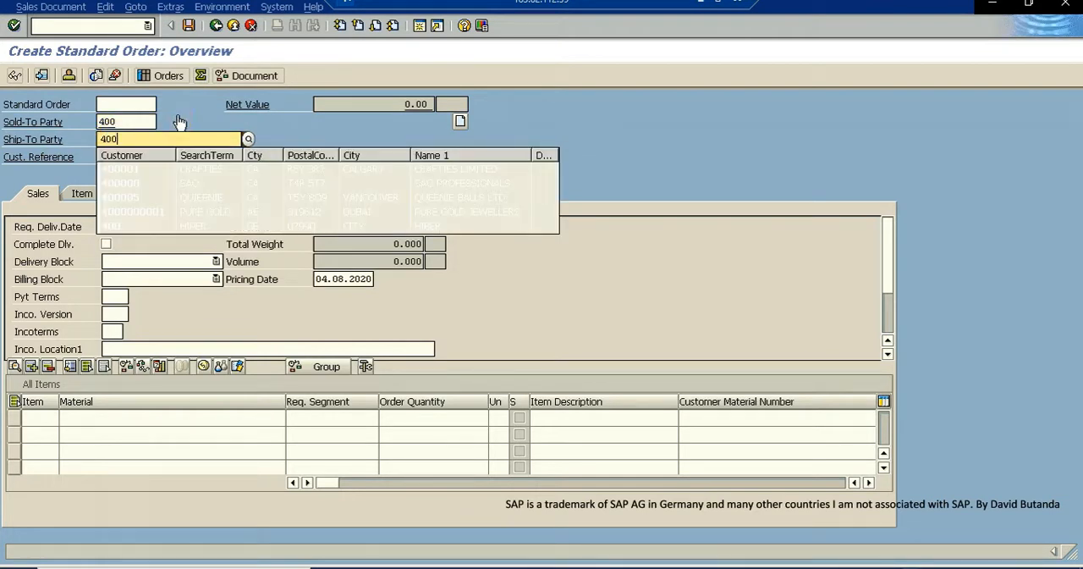
{"action": "key", "text": "Return"}
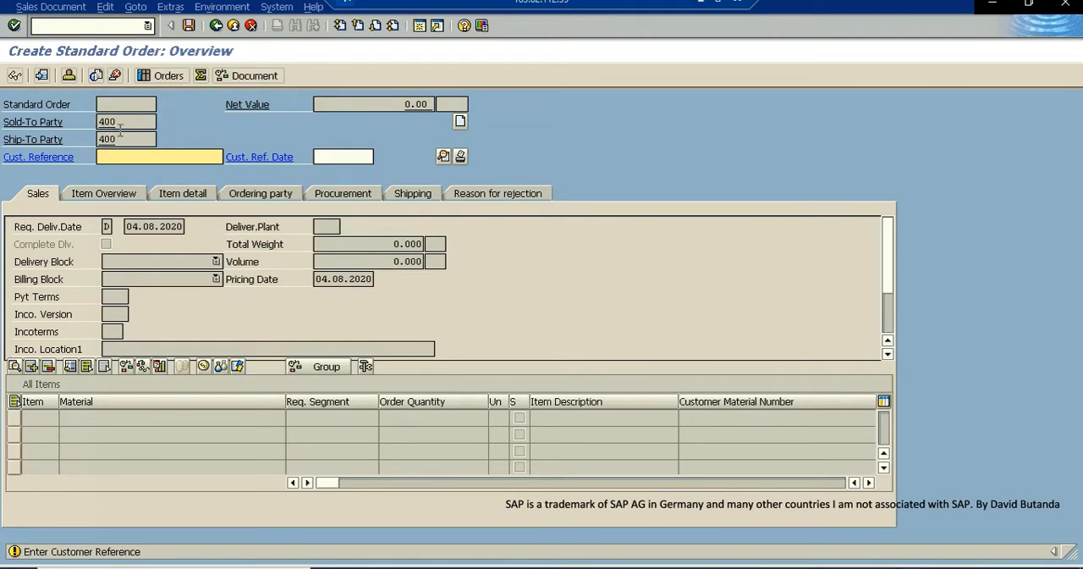
- Set the order's customer reference to 005 and confirm it
{"action": "left_click", "coordinate": [105, 157]}
{"action": "type", "text": "00"}
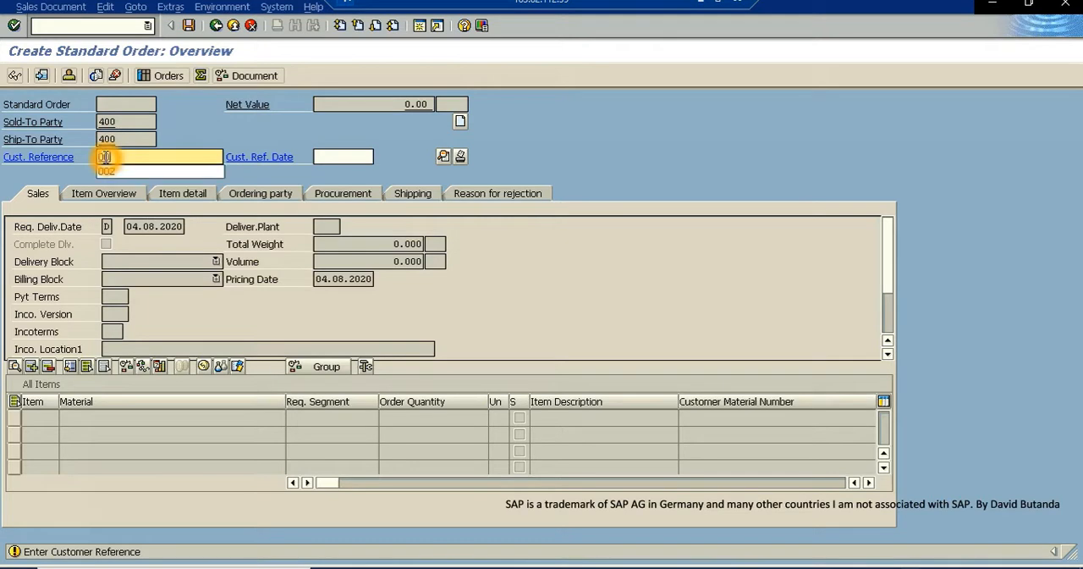
{"action": "type", "text": "5"}
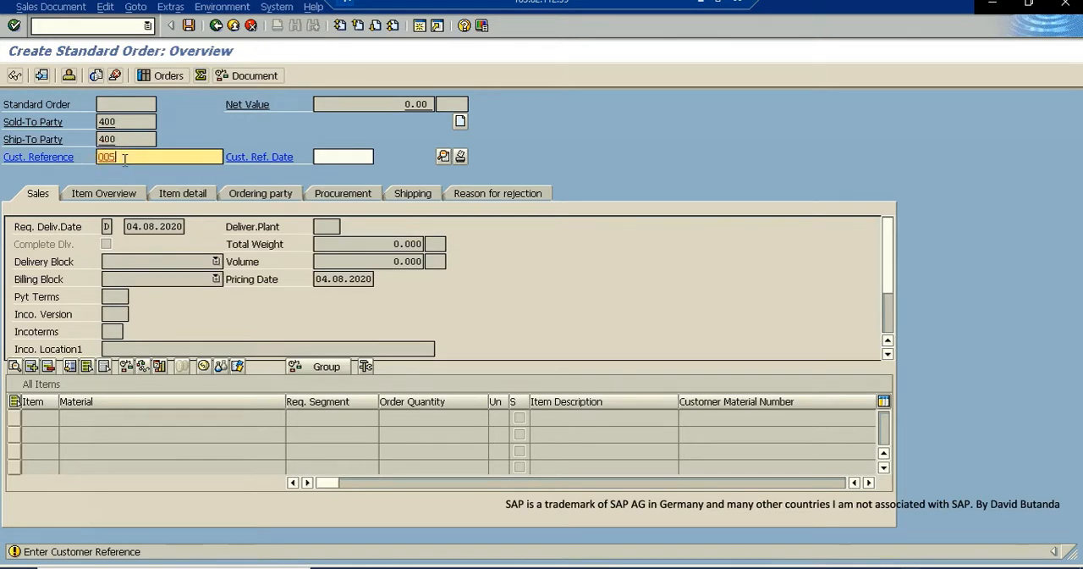
{"action": "left_click", "coordinate": [116, 162]}
{"action": "left_click", "coordinate": [14, 26]}
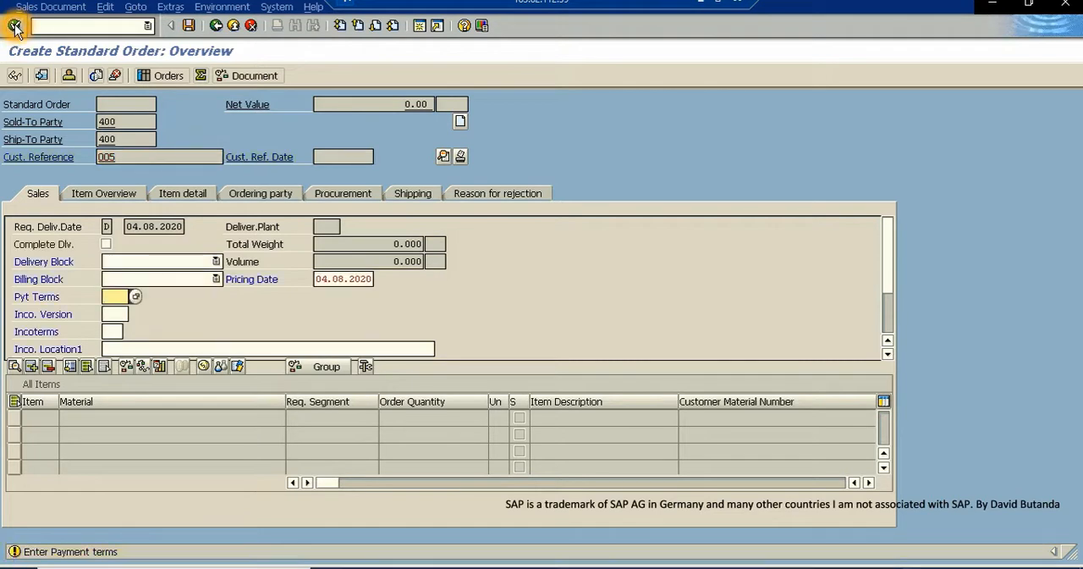
- Look up the available payment terms and choose 0001, payable immediately due net
{"action": "left_click", "coordinate": [135, 297]}
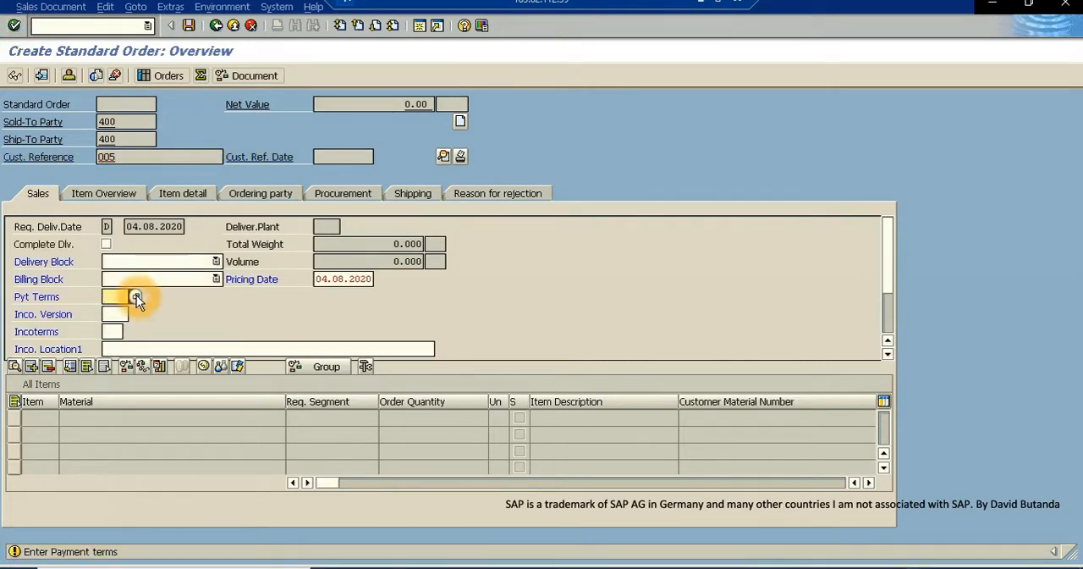
{"action": "left_click", "coordinate": [14, 87]}
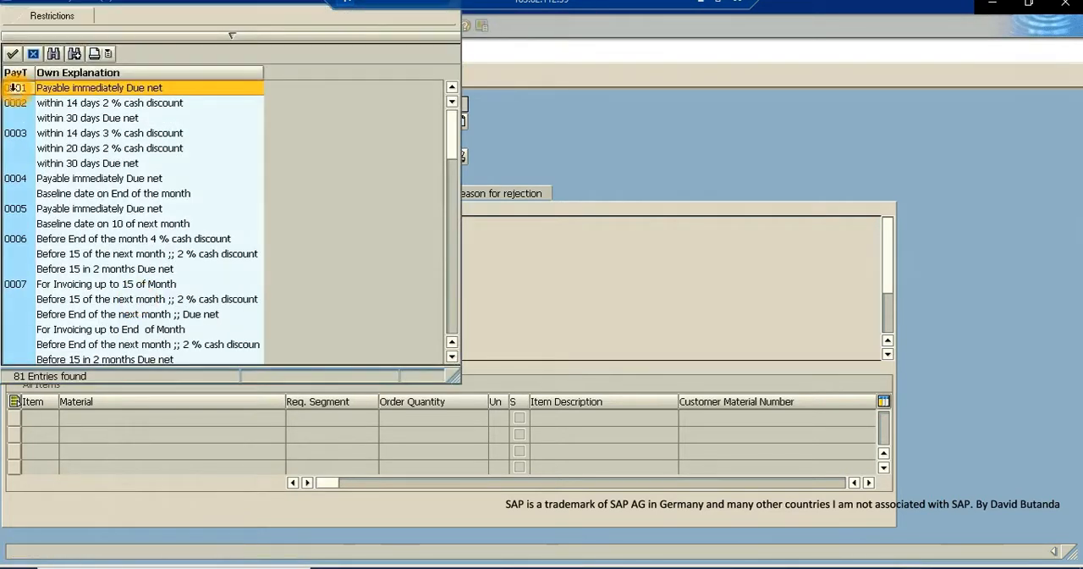
{"action": "double_click", "coordinate": [14, 87]}
{"action": "left_click", "coordinate": [94, 388]}
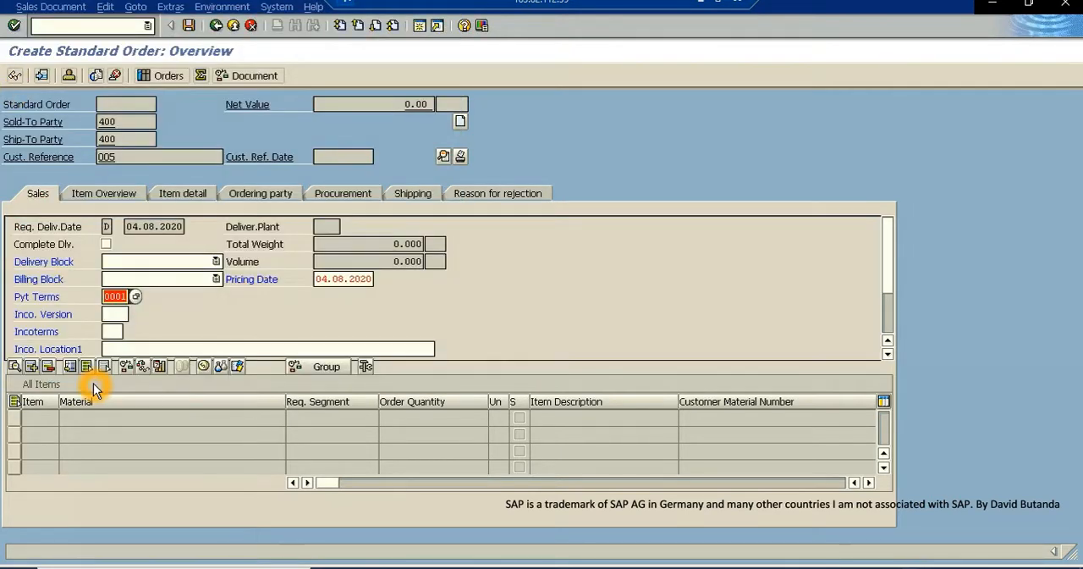
- Set the Incoterms to EXW with OUR PLANT as the first location, and acknowledge the freight notice
{"action": "left_click", "coordinate": [113, 331]}
{"action": "left_click", "coordinate": [128, 331]}
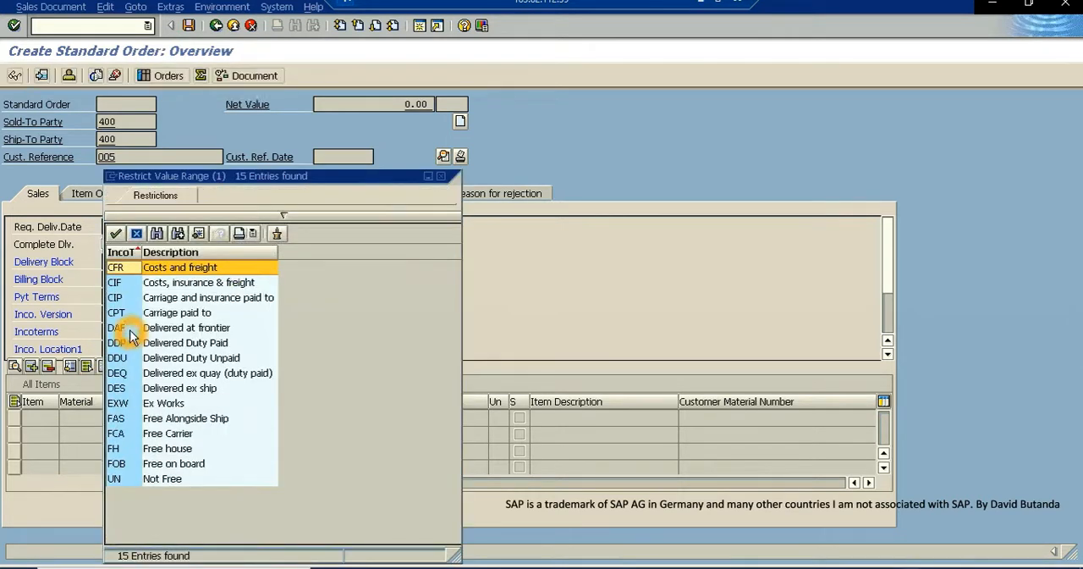
{"action": "double_click", "coordinate": [125, 405]}
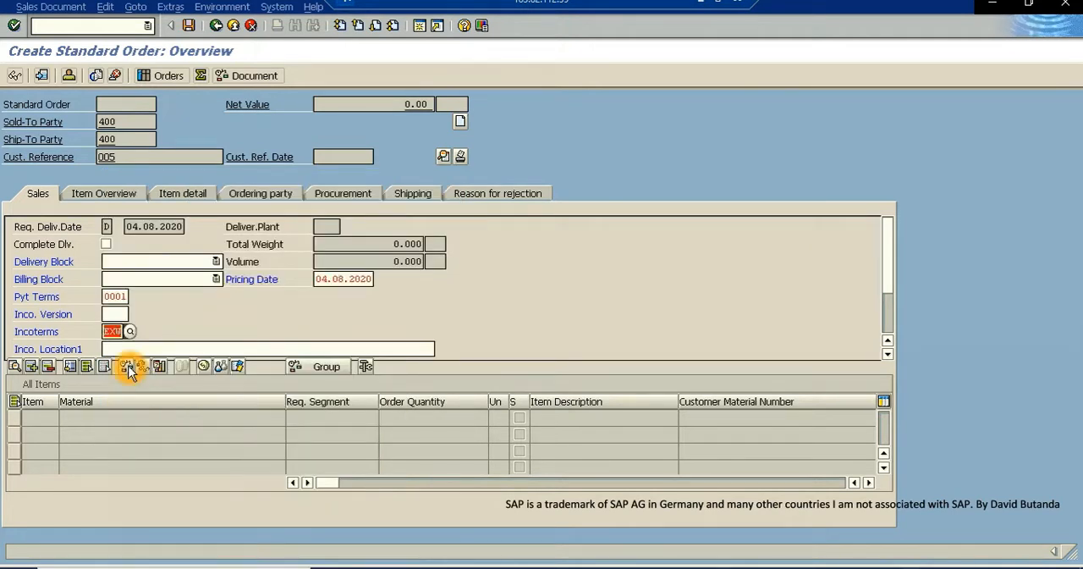
{"action": "left_click", "coordinate": [135, 346]}
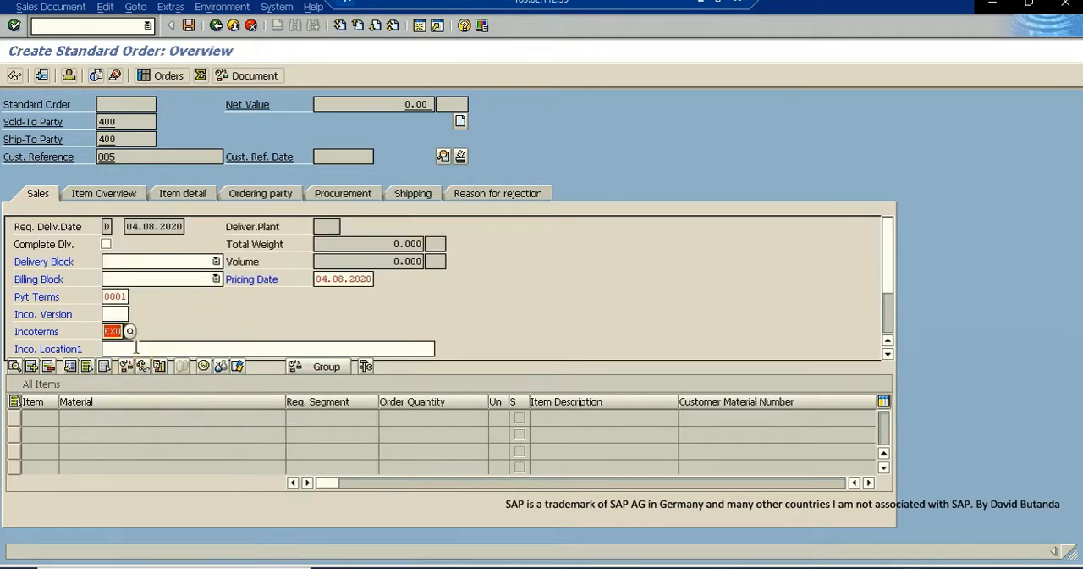
{"action": "left_click", "coordinate": [135, 347]}
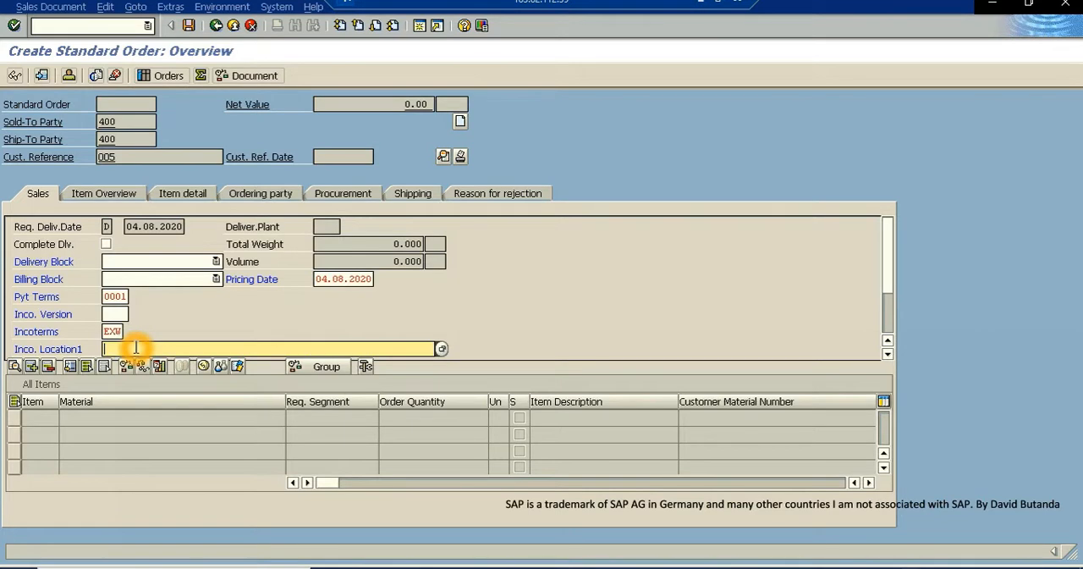
{"action": "type", "text": "OUR PLANT"}
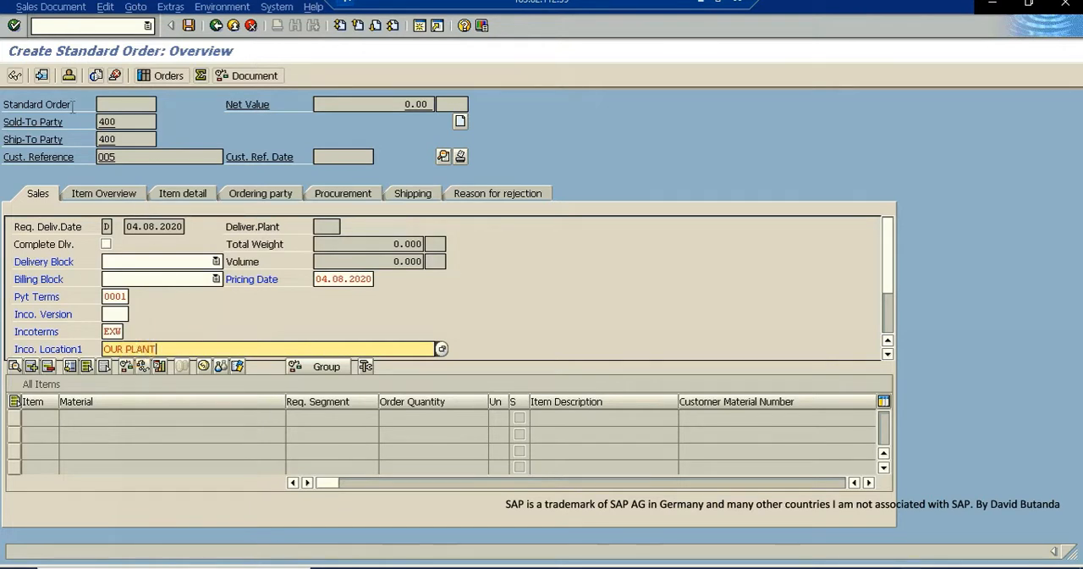
{"action": "left_click", "coordinate": [14, 25]}
{"action": "left_click", "coordinate": [73, 414]}
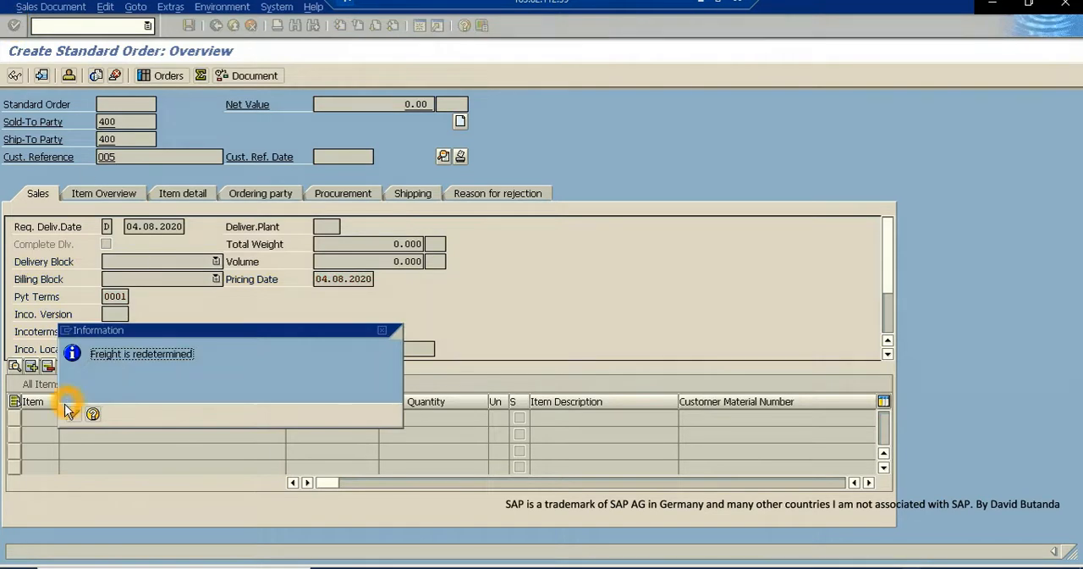
{"action": "left_click", "coordinate": [75, 415]}
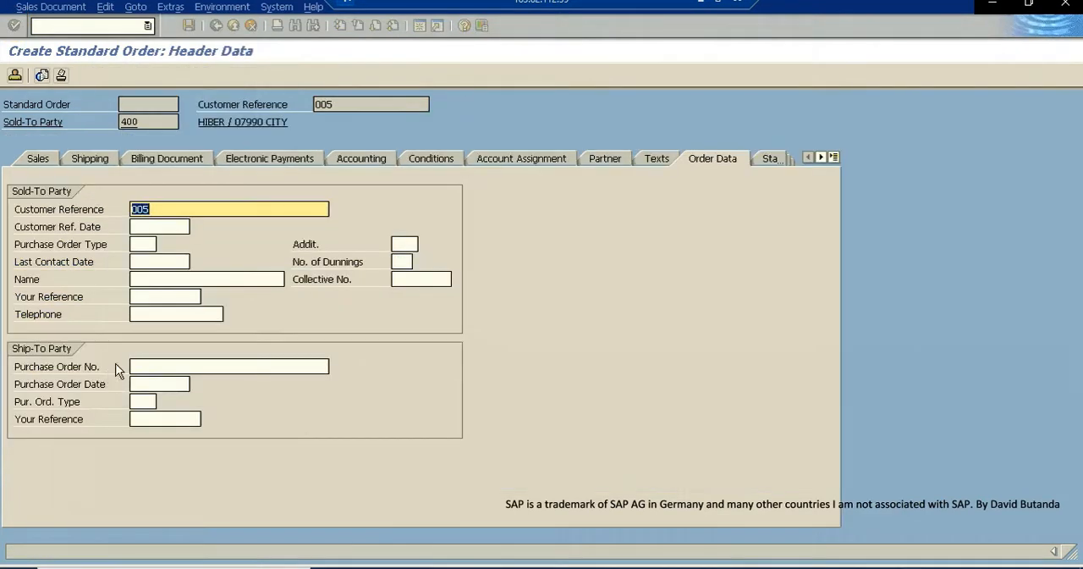
- Leave the order's header data without further entries and return to the standard order overview
{"action": "left_click", "coordinate": [184, 229]}
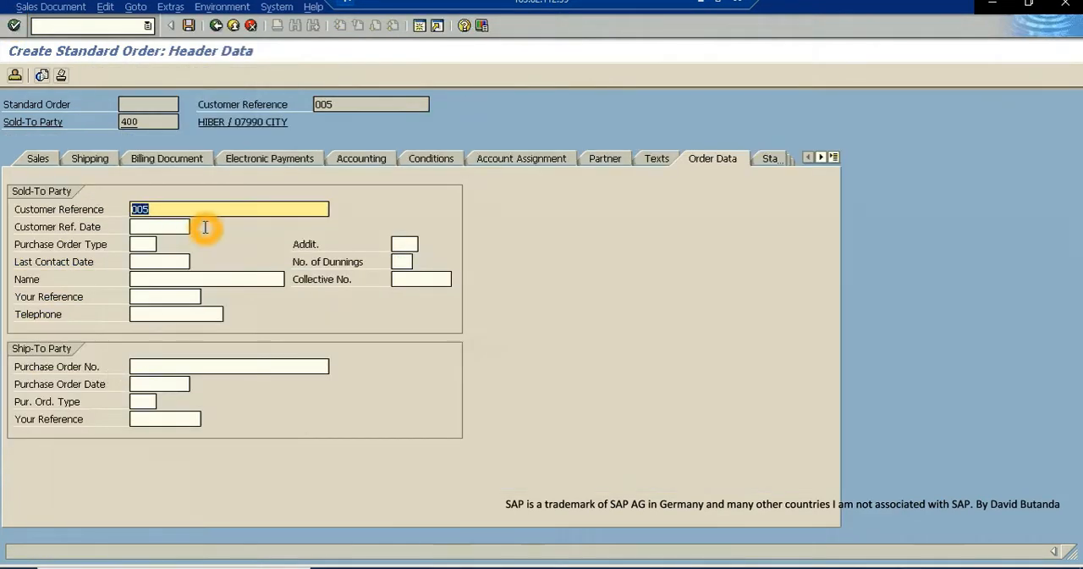
{"action": "left_click", "coordinate": [14, 26]}
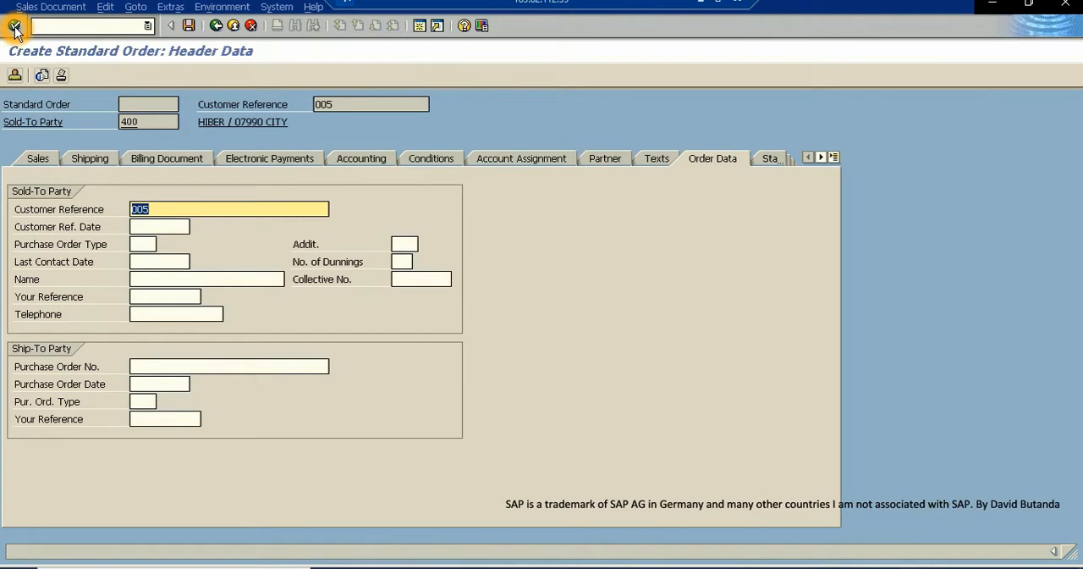
{"action": "left_click", "coordinate": [215, 26]}
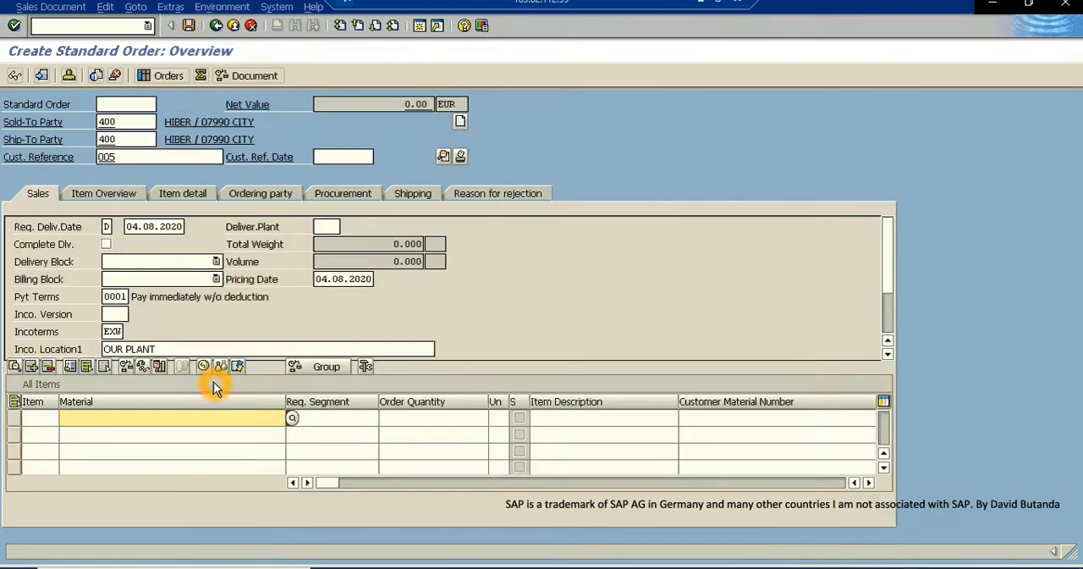
- Add material Y-001 as the first order item with an order quantity of 50
{"action": "left_click", "coordinate": [78, 418]}
{"action": "type", "text": "Y-001"}
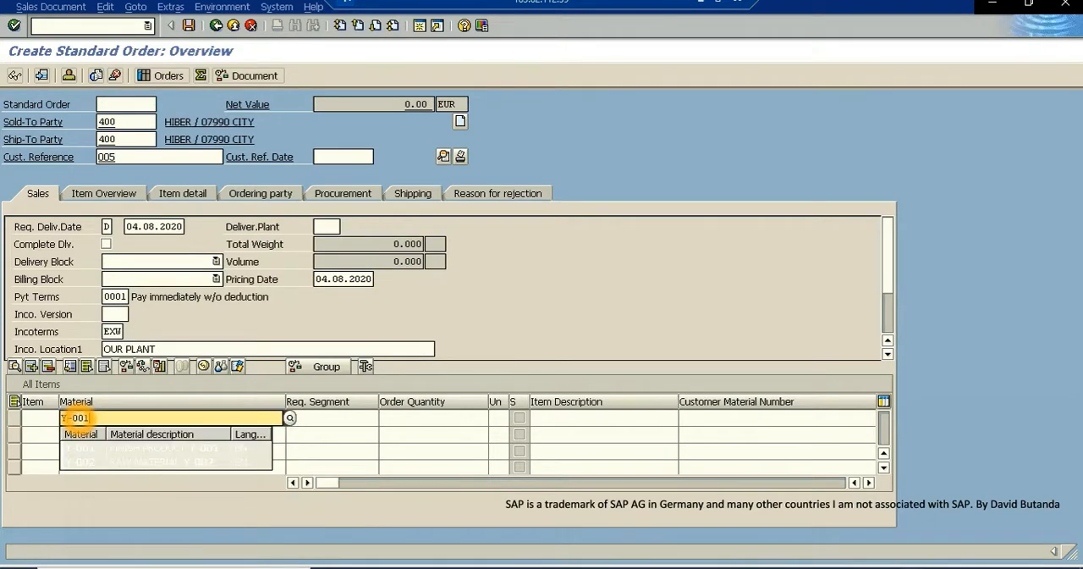
{"action": "left_click", "coordinate": [333, 418]}
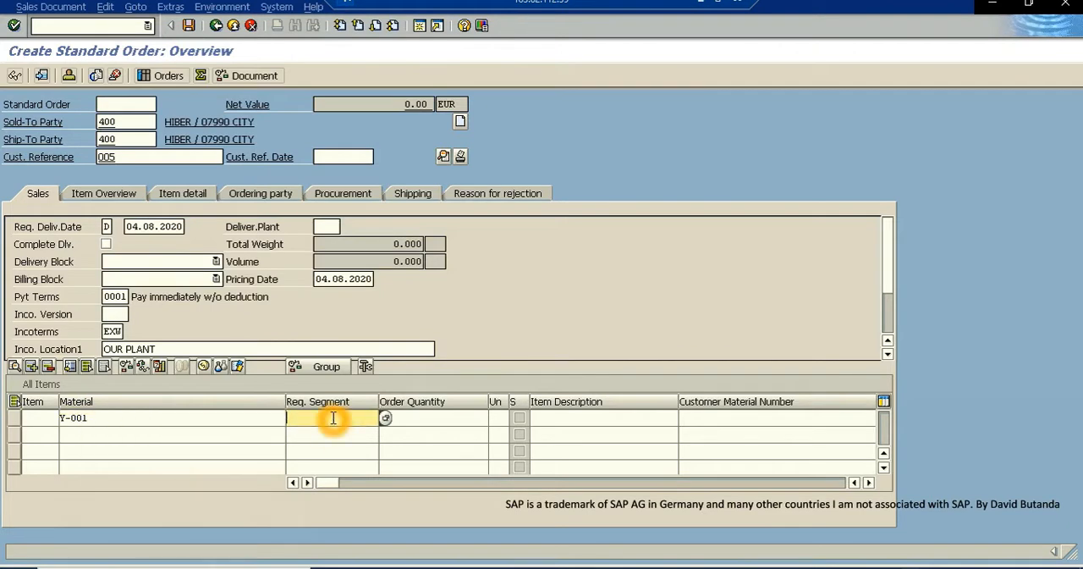
{"action": "left_click", "coordinate": [404, 417]}
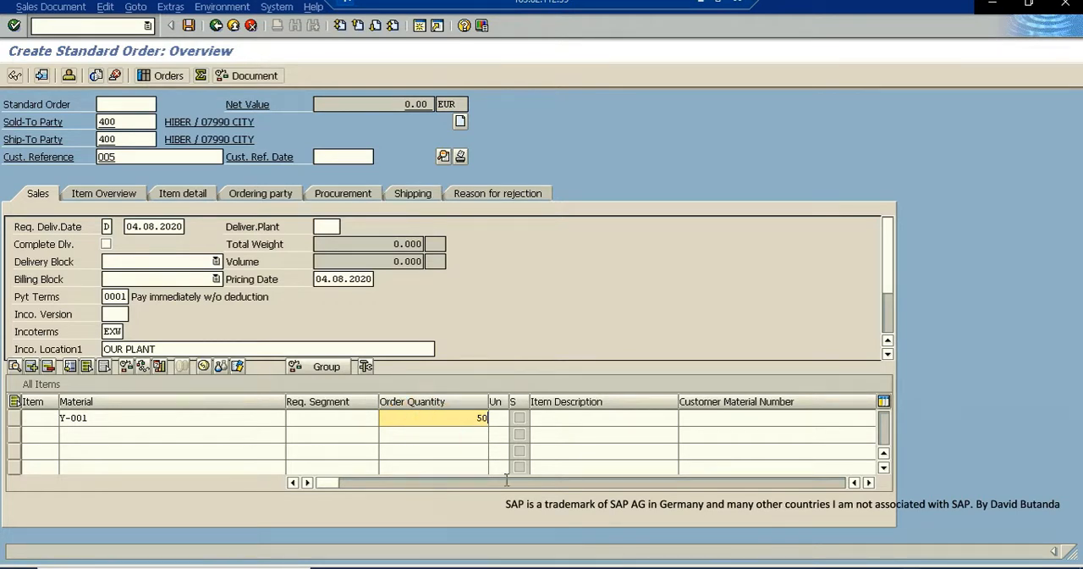
{"action": "left_click", "coordinate": [14, 25]}
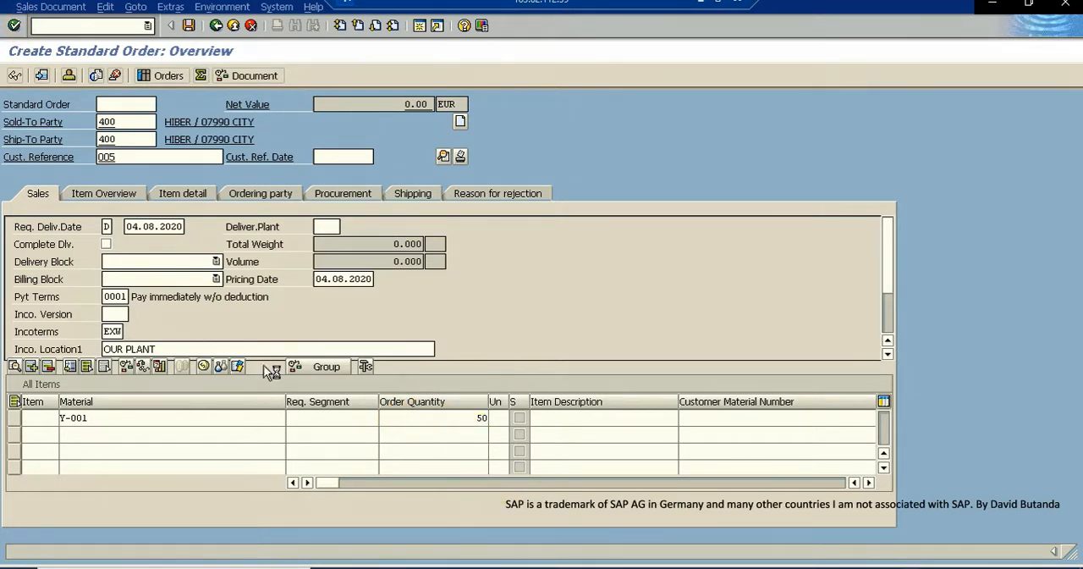
{"action": "left_click", "coordinate": [386, 418]}
{"action": "left_click", "coordinate": [408, 425]}
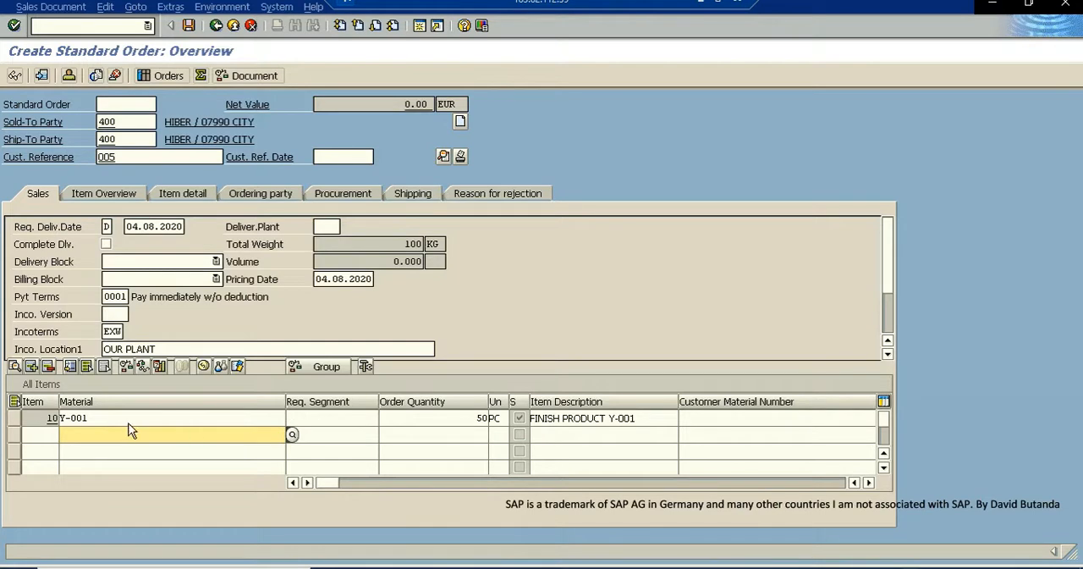
- Set the plant of the Y-001 item to ZDIB
{"action": "left_click", "coordinate": [869, 481]}
{"action": "left_click", "coordinate": [869, 482]}
{"action": "left_click", "coordinate": [869, 482]}
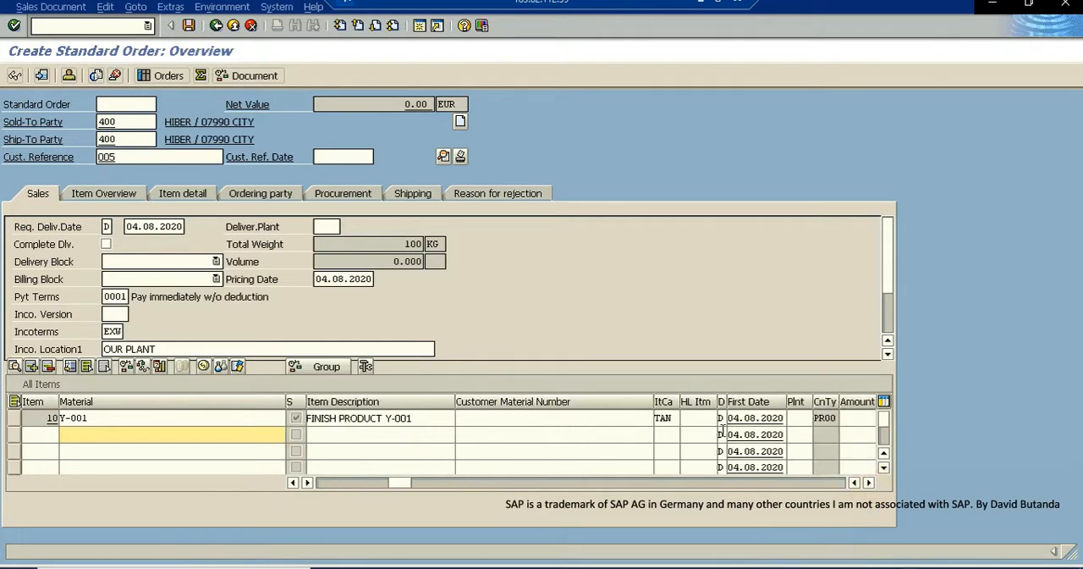
{"action": "left_click", "coordinate": [799, 419]}
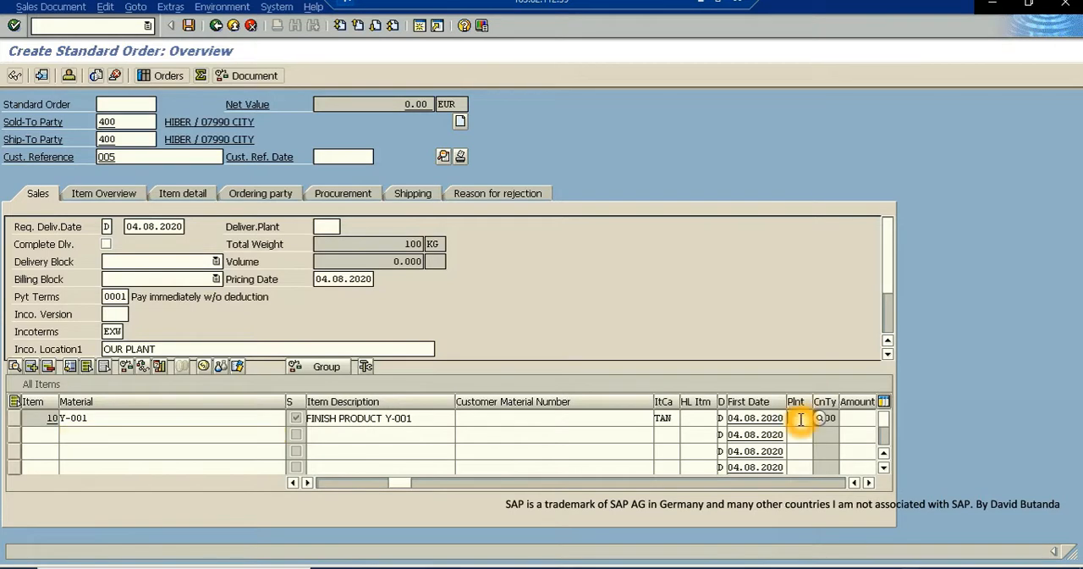
{"action": "type", "text": "ZDIB"}
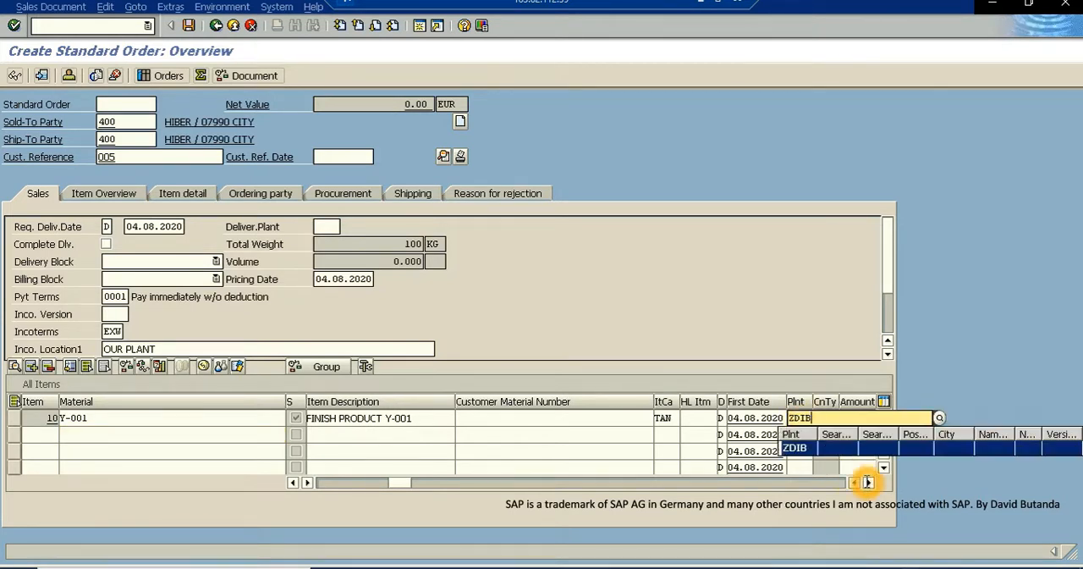
- Examine the remaining columns of the Y-001 item and return to the first columns
{"action": "left_click", "coordinate": [869, 484]}
{"action": "left_click", "coordinate": [868, 484]}
{"action": "left_click", "coordinate": [868, 484]}
{"action": "left_click", "coordinate": [868, 484]}
{"action": "left_click", "coordinate": [871, 484]}
{"action": "left_click", "coordinate": [870, 484]}
{"action": "left_click", "coordinate": [870, 484]}
{"action": "left_click_drag", "start_coordinate": [594, 484], "coordinate": [257, 508]}
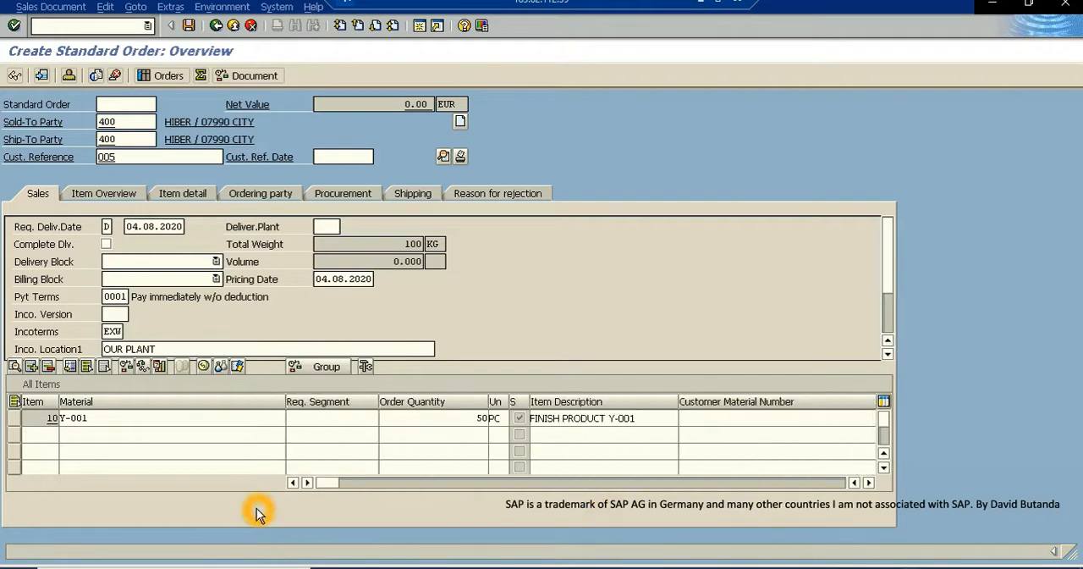
- Set the order's delivering plant to ZDIB and accept the warning about existing items
{"action": "left_click", "coordinate": [324, 230]}
{"action": "left_click", "coordinate": [325, 228]}
{"action": "type", "text": "ZD1"}
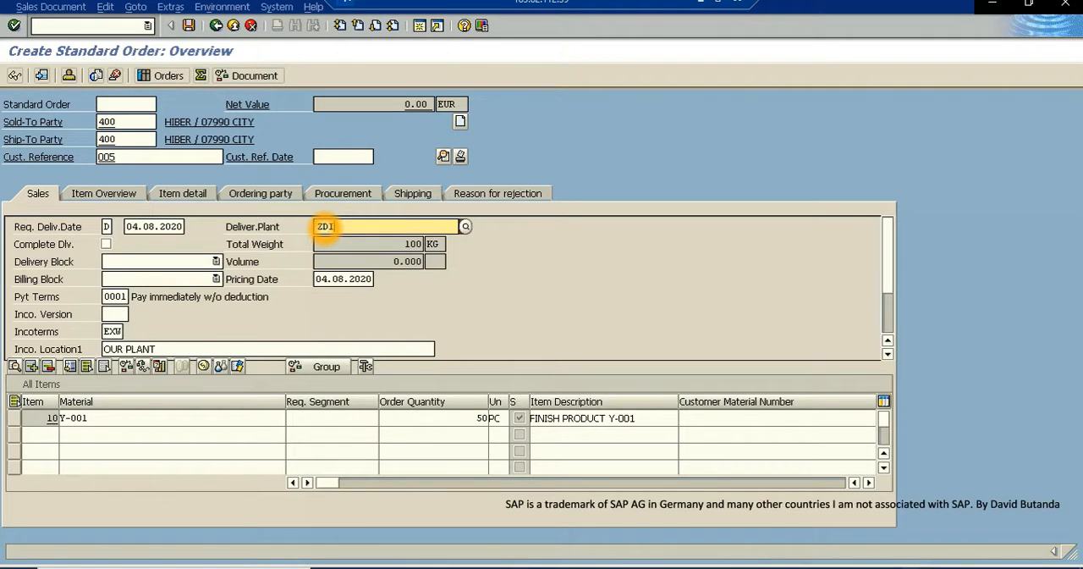
{"action": "type", "text": "B"}
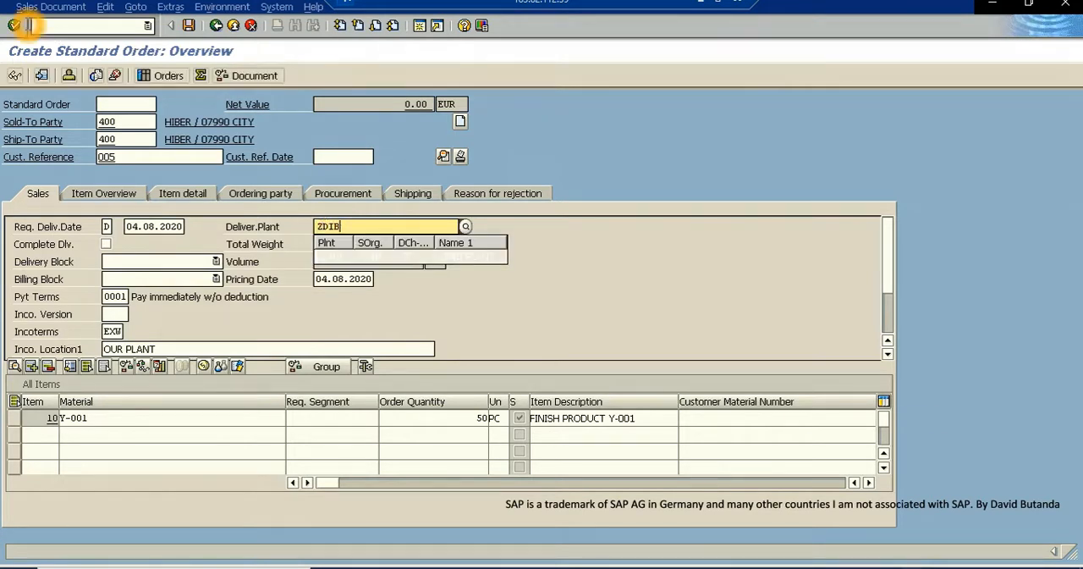
{"action": "left_click", "coordinate": [15, 27]}
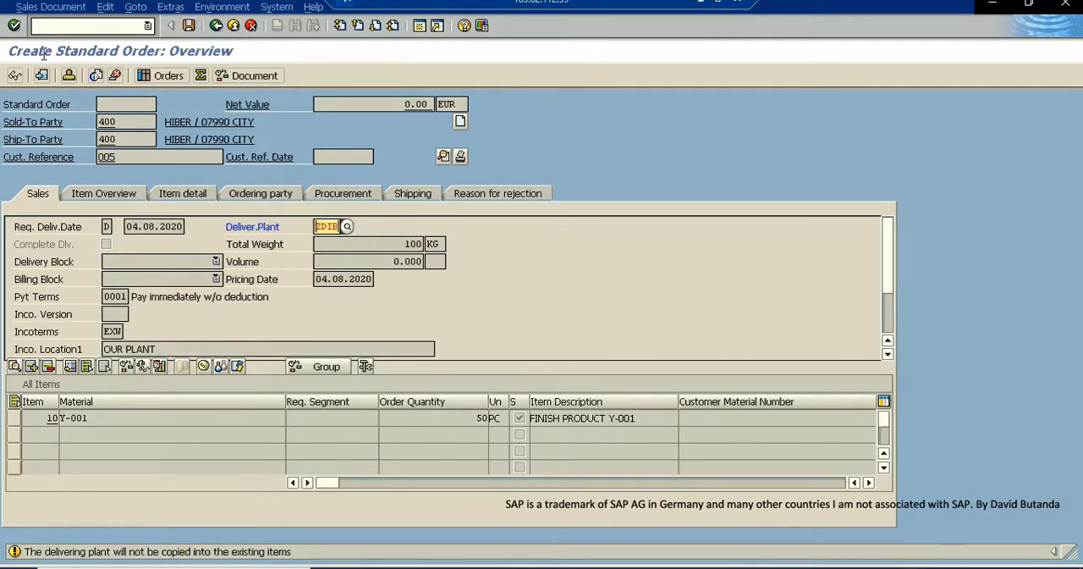
{"action": "left_click", "coordinate": [14, 25]}
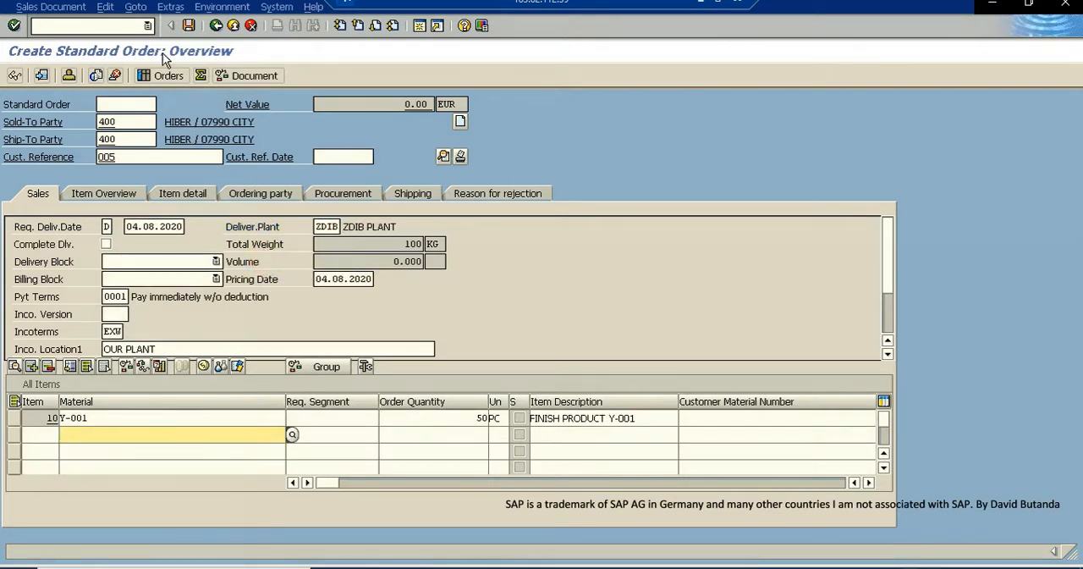
- Start saving the order, choose to edit the incomplete document, and open the pricing conditions for item 10's missing net value
{"action": "left_click", "coordinate": [188, 27]}
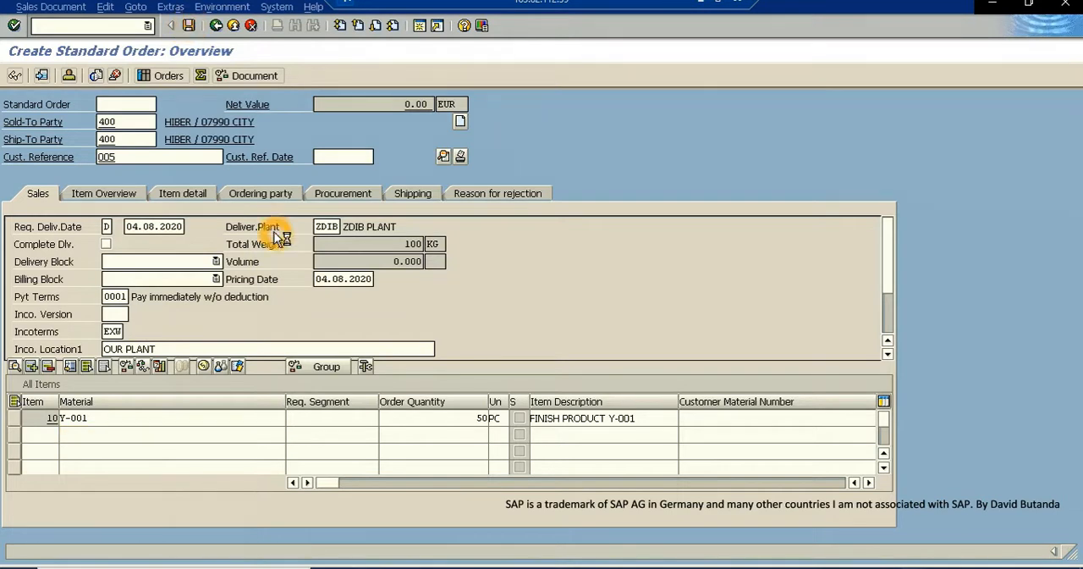
{"action": "left_click", "coordinate": [318, 286]}
{"action": "left_click", "coordinate": [318, 286]}
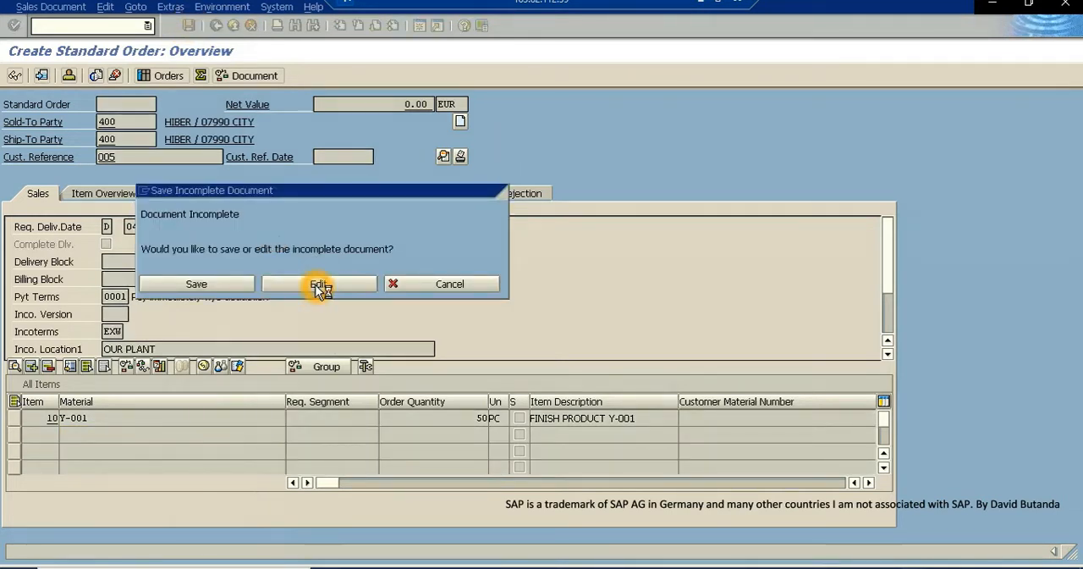
{"action": "left_click", "coordinate": [132, 218]}
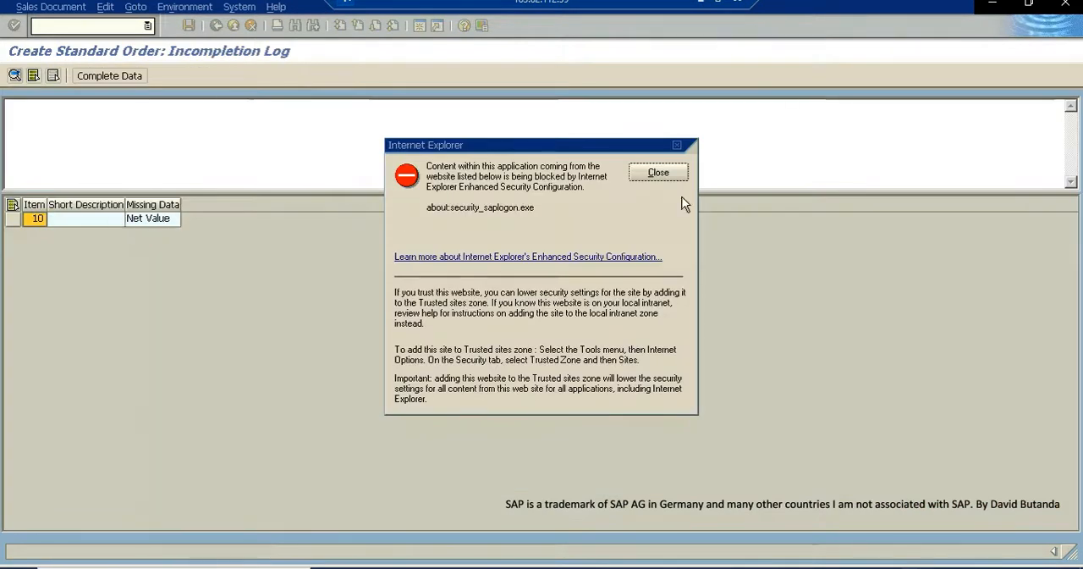
{"action": "left_click", "coordinate": [679, 145]}
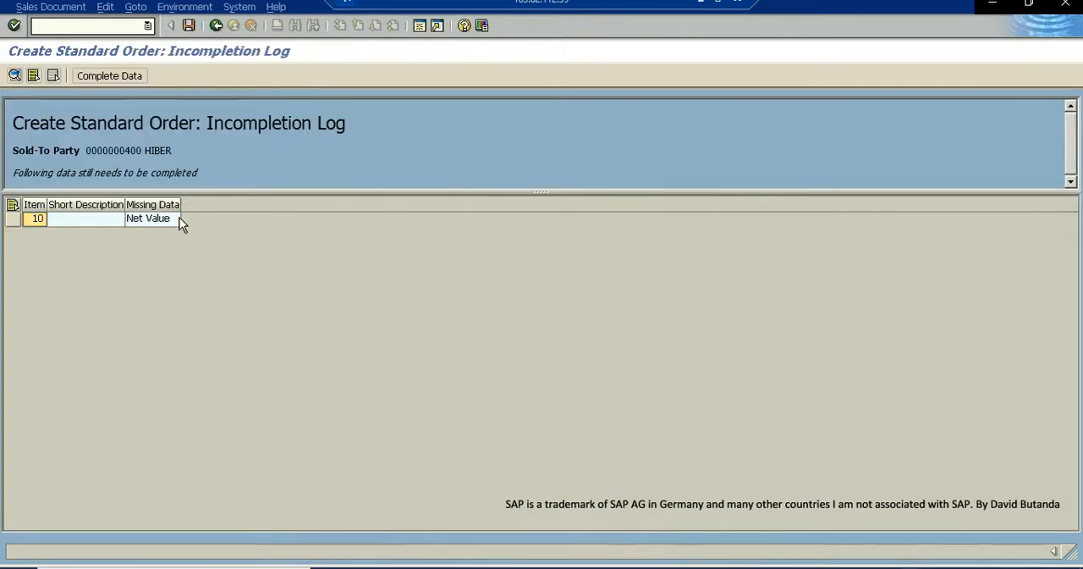
{"action": "double_click", "coordinate": [148, 219]}
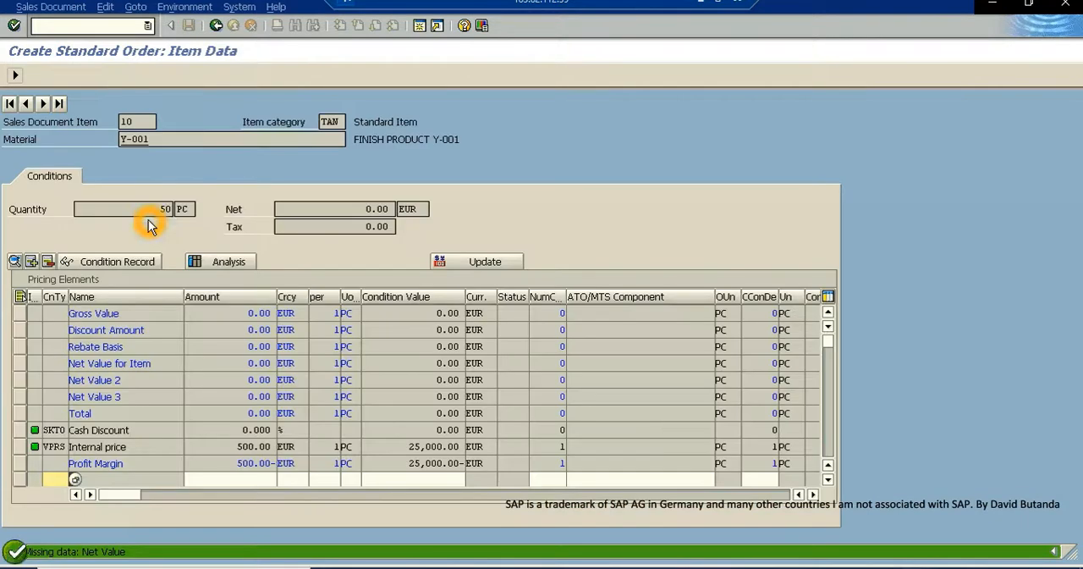
- Add condition type PR00 with an amount of 500 to the Y-001 item's pricing elements and check the resulting net value
{"action": "left_click", "coordinate": [60, 407]}
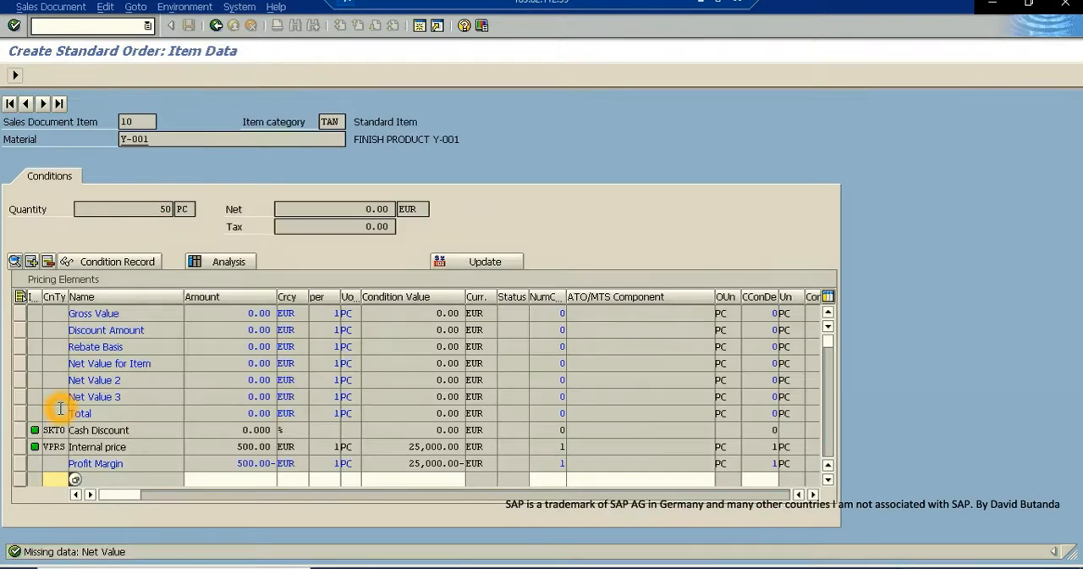
{"action": "scroll", "coordinate": [58, 417], "scroll_direction": "down", "scroll_amount": 3}
{"action": "left_click", "coordinate": [54, 330]}
{"action": "left_click", "coordinate": [54, 332]}
{"action": "type", "text": "PR00"}
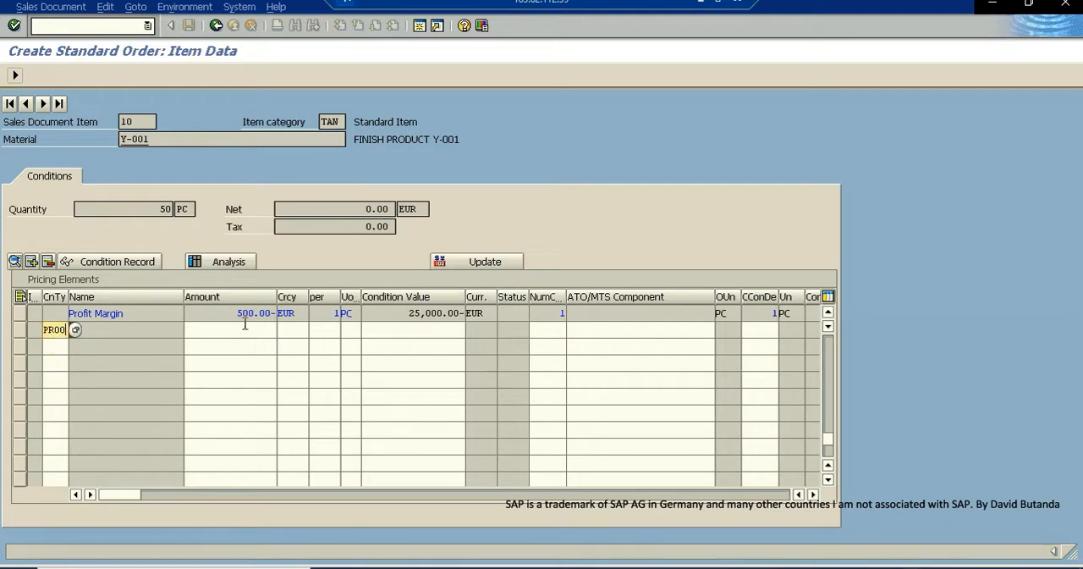
{"action": "left_click", "coordinate": [245, 333]}
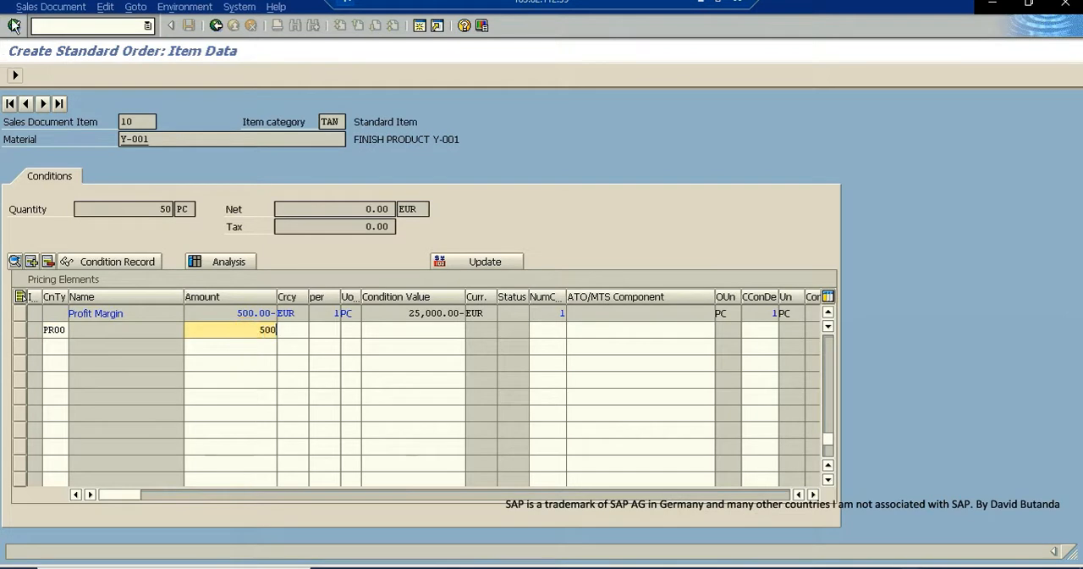
{"action": "left_click", "coordinate": [13, 27]}
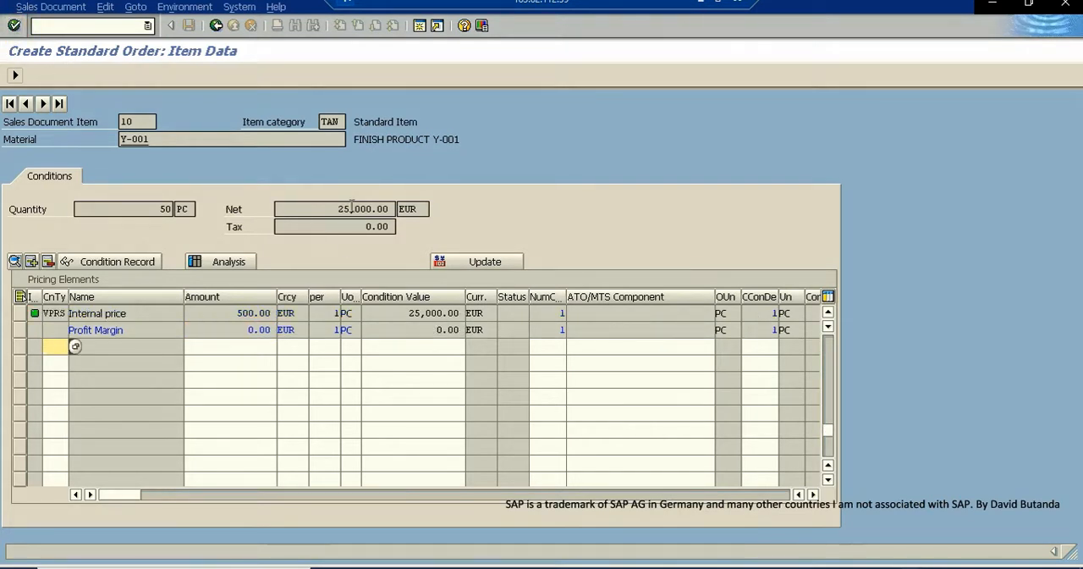
{"action": "left_click_drag", "start_coordinate": [330, 208], "coordinate": [400, 210]}
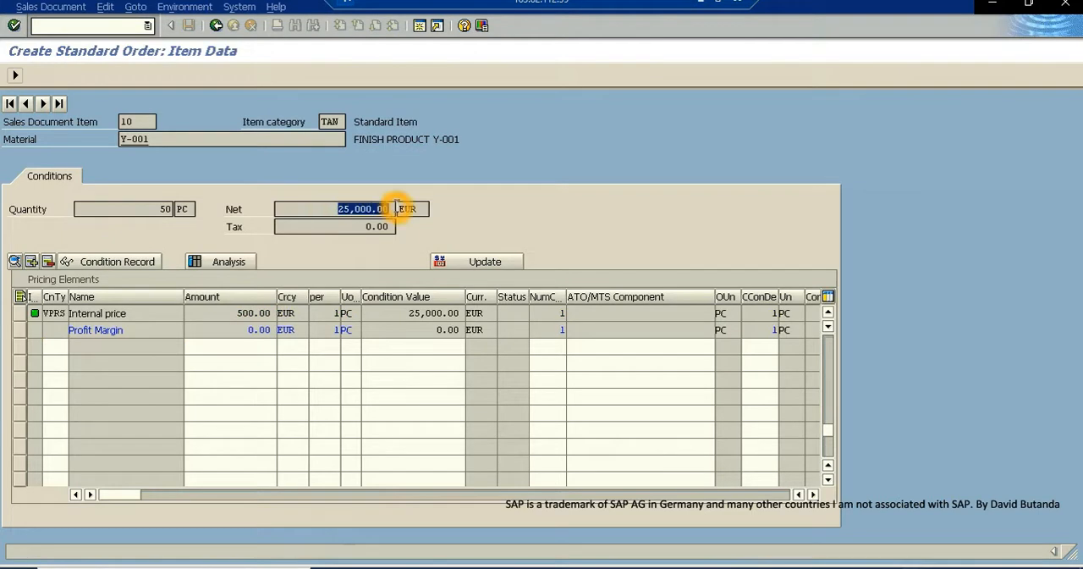
- Return from the item conditions to the order overview and save the standard order
{"action": "left_click", "coordinate": [13, 25]}
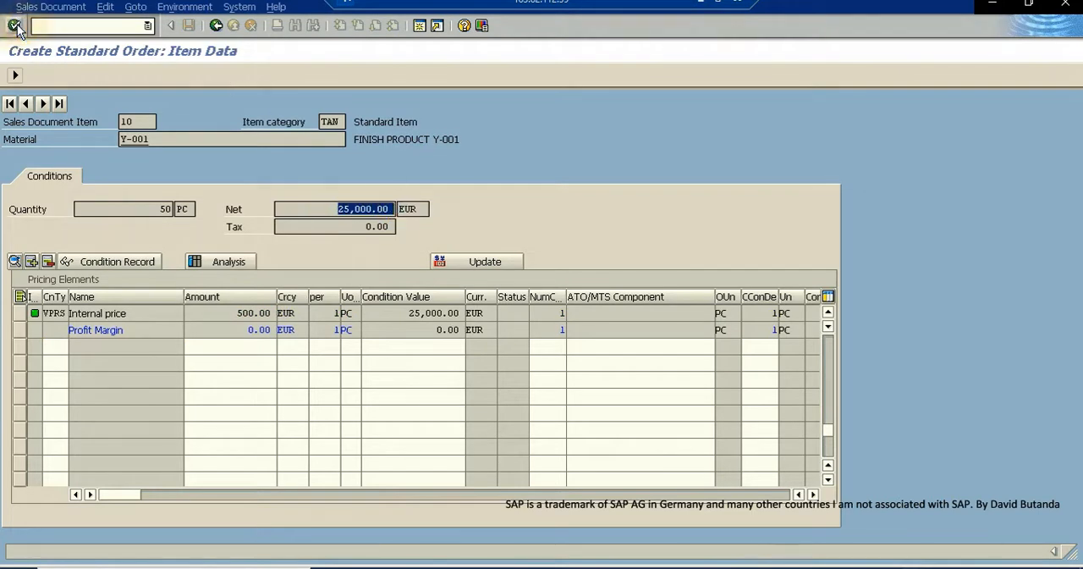
{"action": "left_click", "coordinate": [216, 26]}
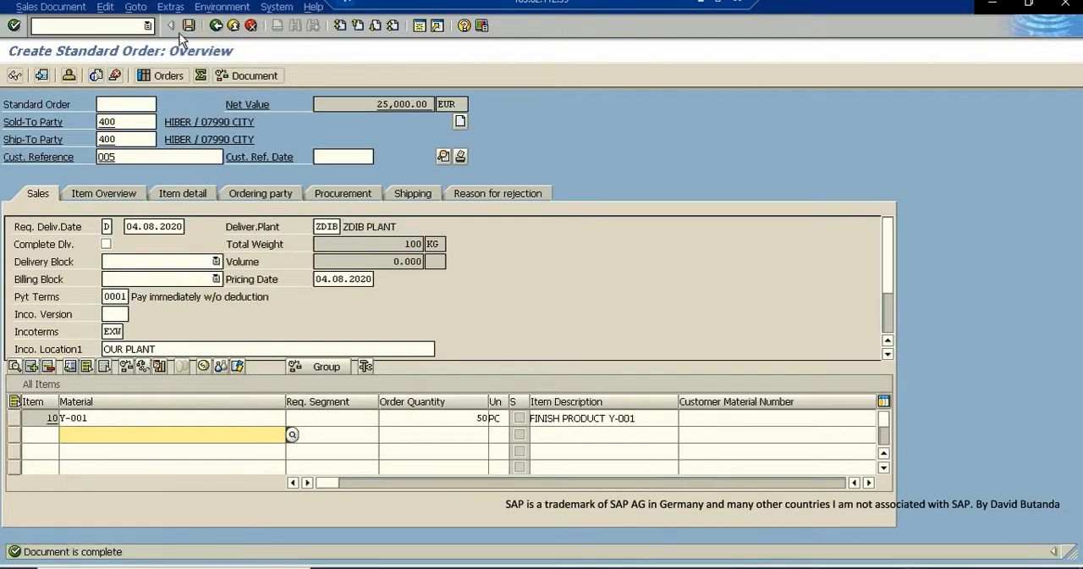
{"action": "left_click", "coordinate": [189, 26]}
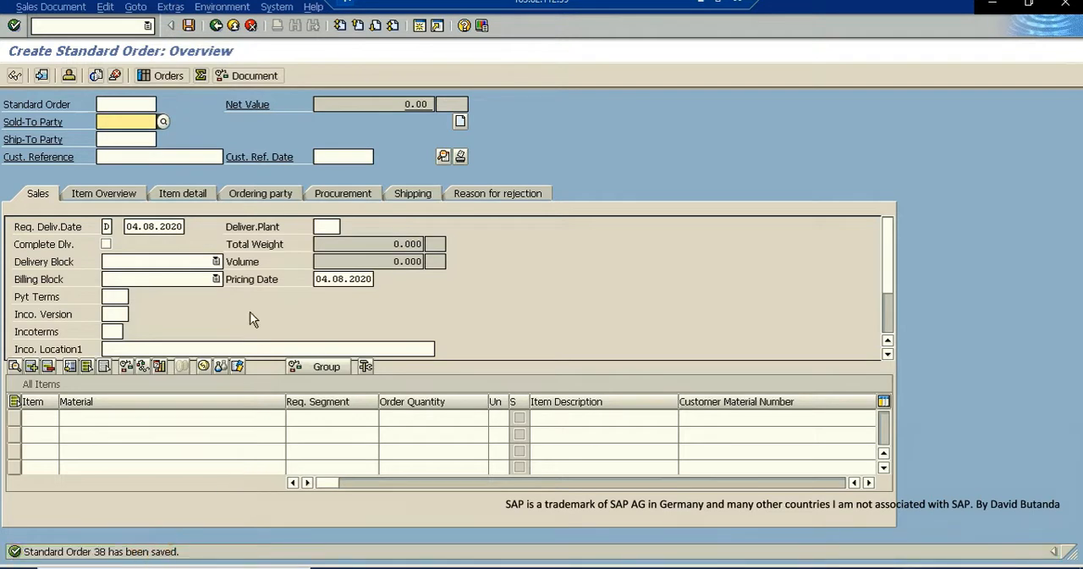
- Leave order creation and refresh the stock/requirements list of Y-001 in plant ZDIB to check the effect of the sales order
{"action": "left_click", "coordinate": [235, 27]}
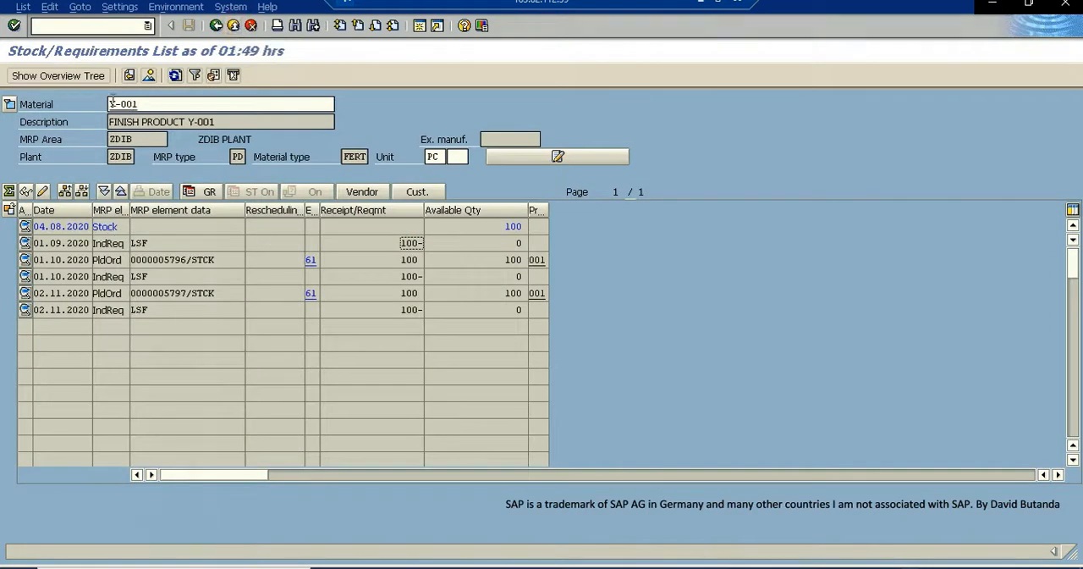
{"action": "left_click", "coordinate": [174, 76]}
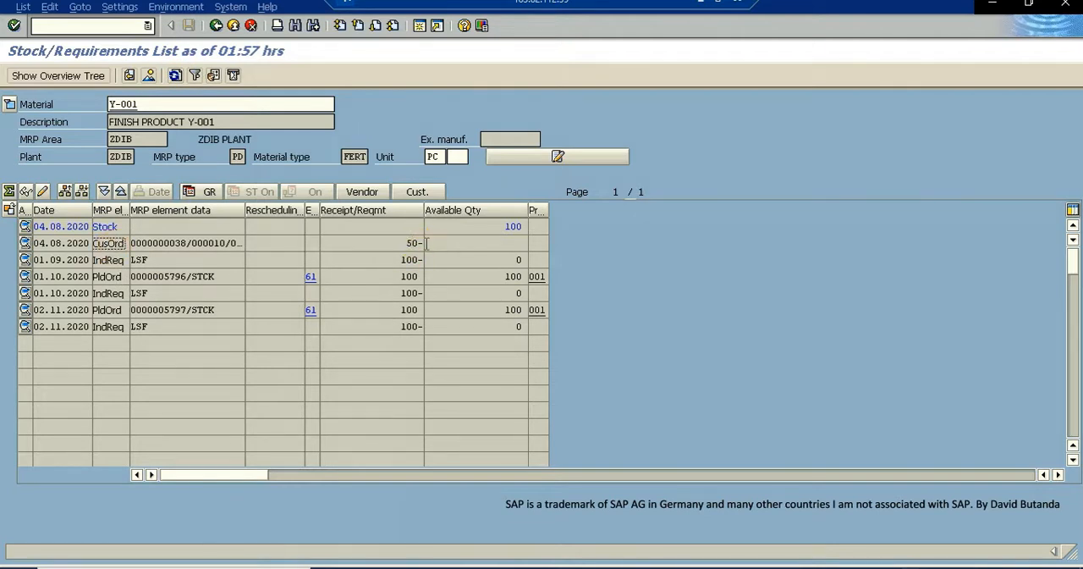
{"action": "left_click", "coordinate": [519, 326]}
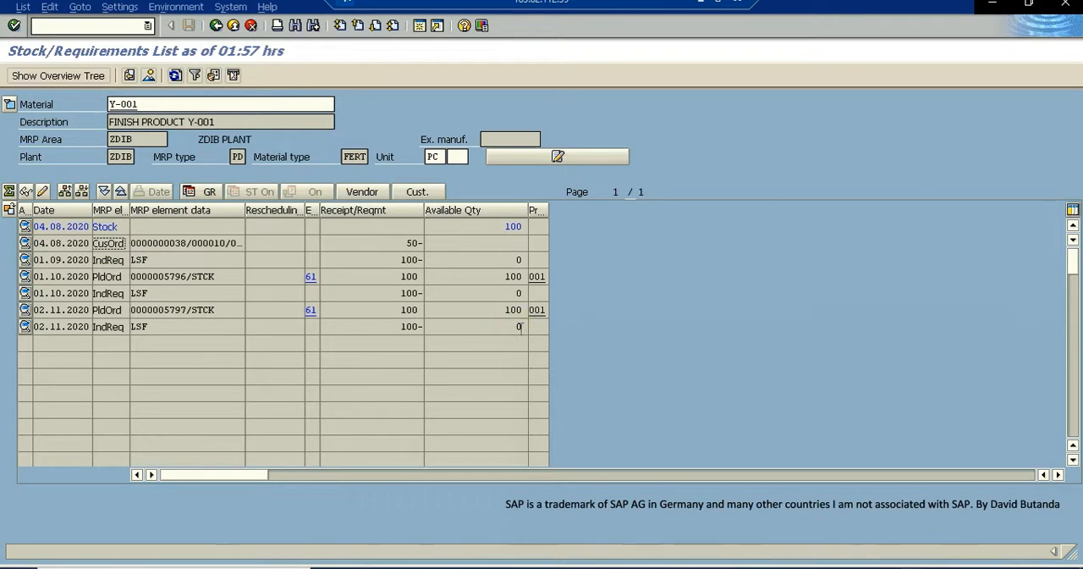
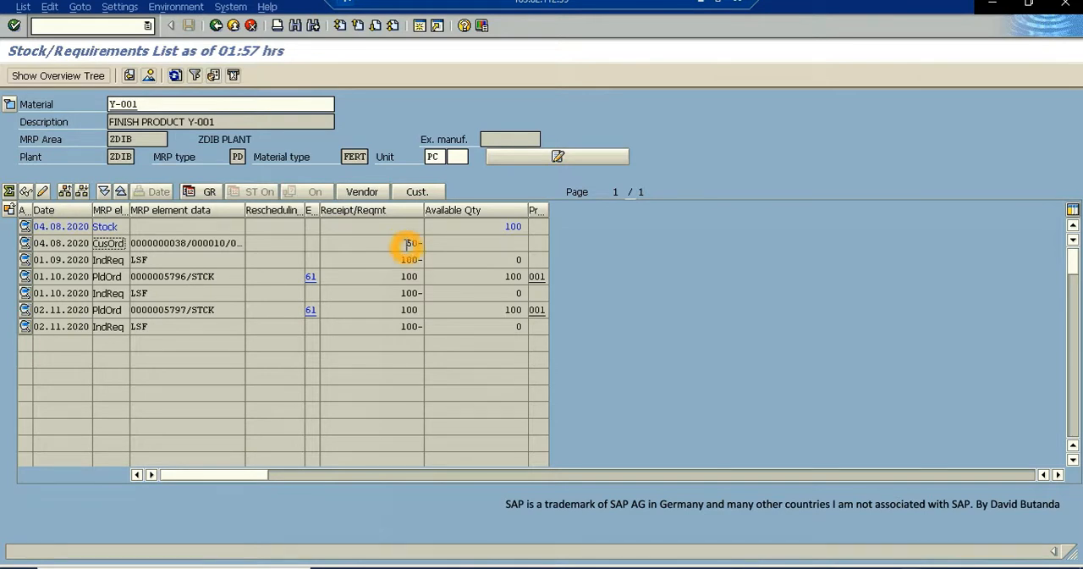
- Open an additional session and start transaction VL01N to create an outbound delivery with order reference
{"action": "left_click", "coordinate": [421, 28]}
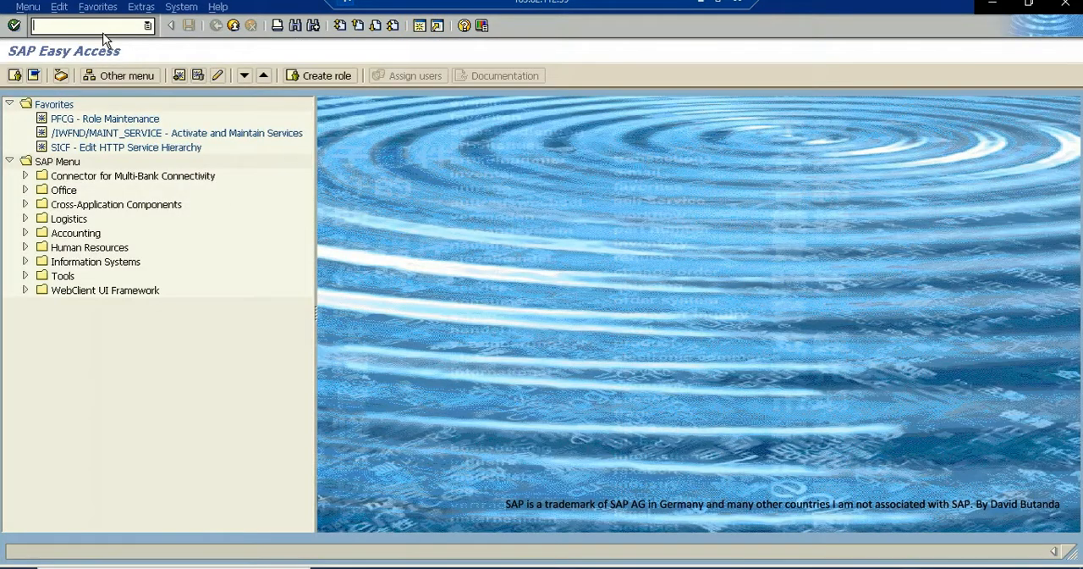
{"action": "left_click", "coordinate": [105, 28]}
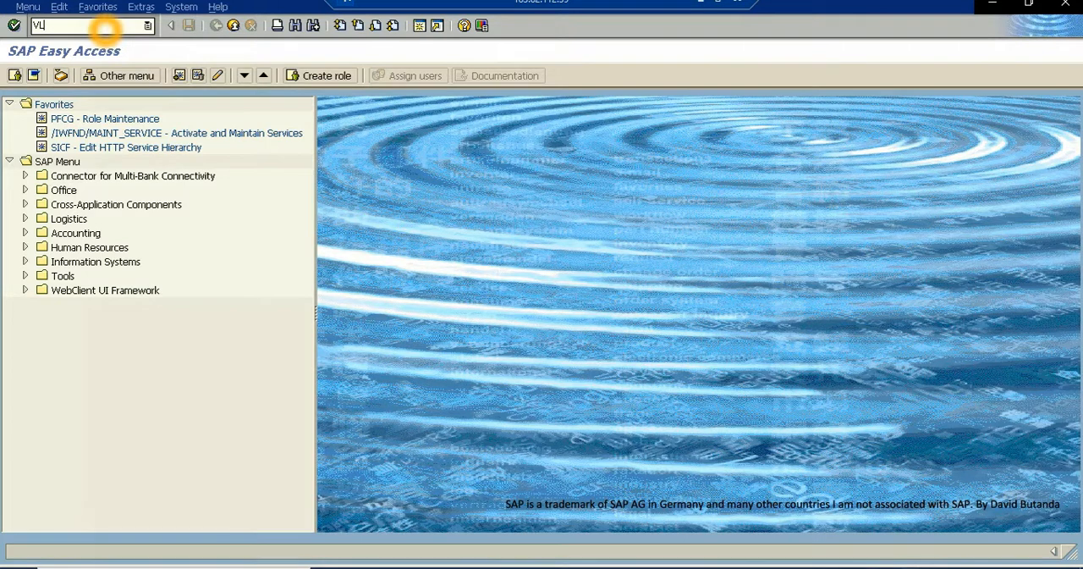
{"action": "type", "text": "VL01N"}
{"action": "key", "text": "Return"}
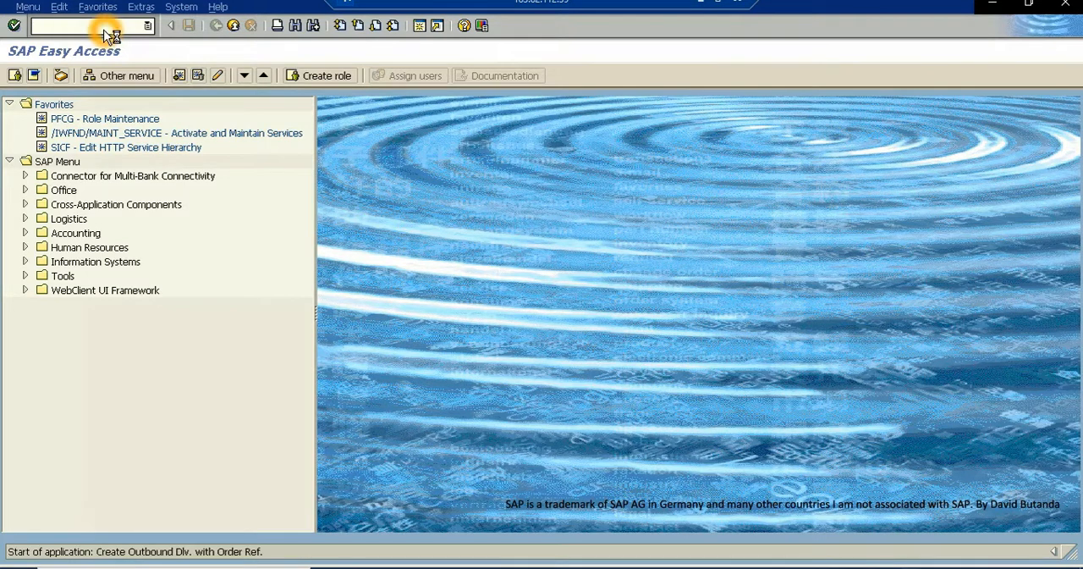
{"action": "left_click", "coordinate": [274, 206]}
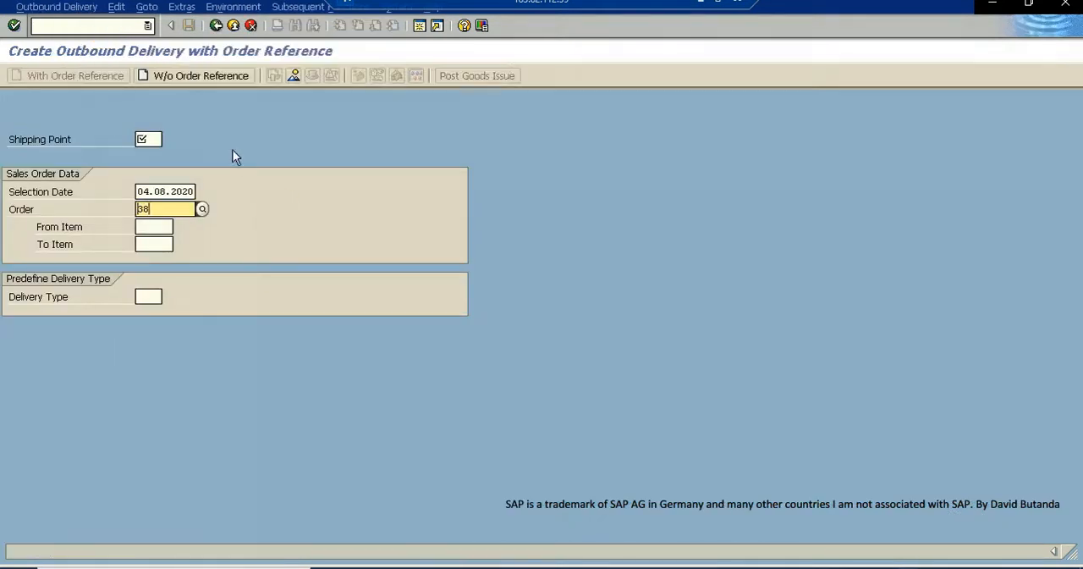
- Look up the available shipping points and select ZDIB for the outbound delivery
{"action": "left_click", "coordinate": [145, 139]}
{"action": "left_click", "coordinate": [169, 139]}
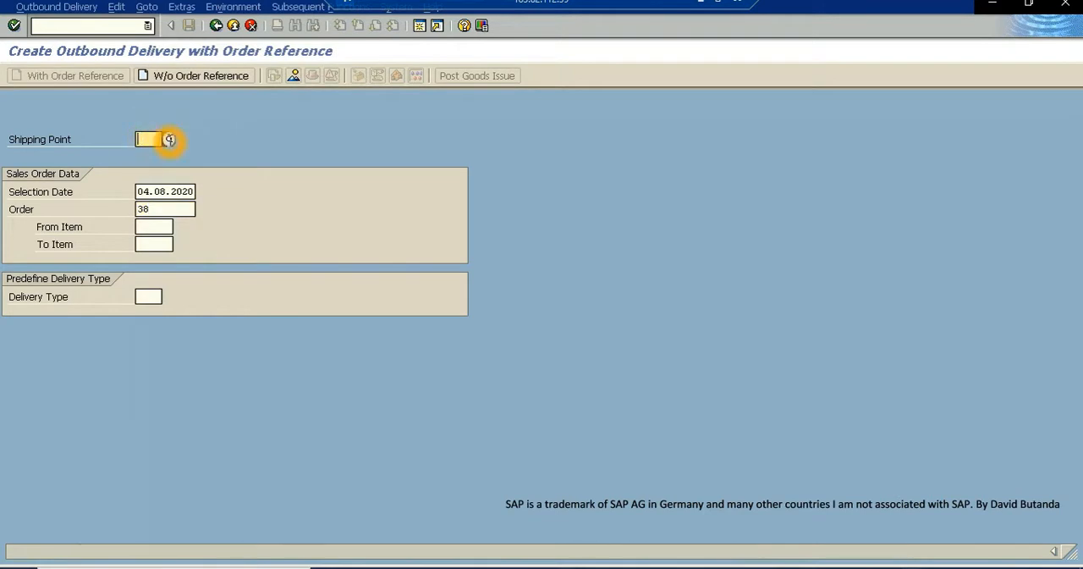
{"action": "left_click", "coordinate": [169, 140]}
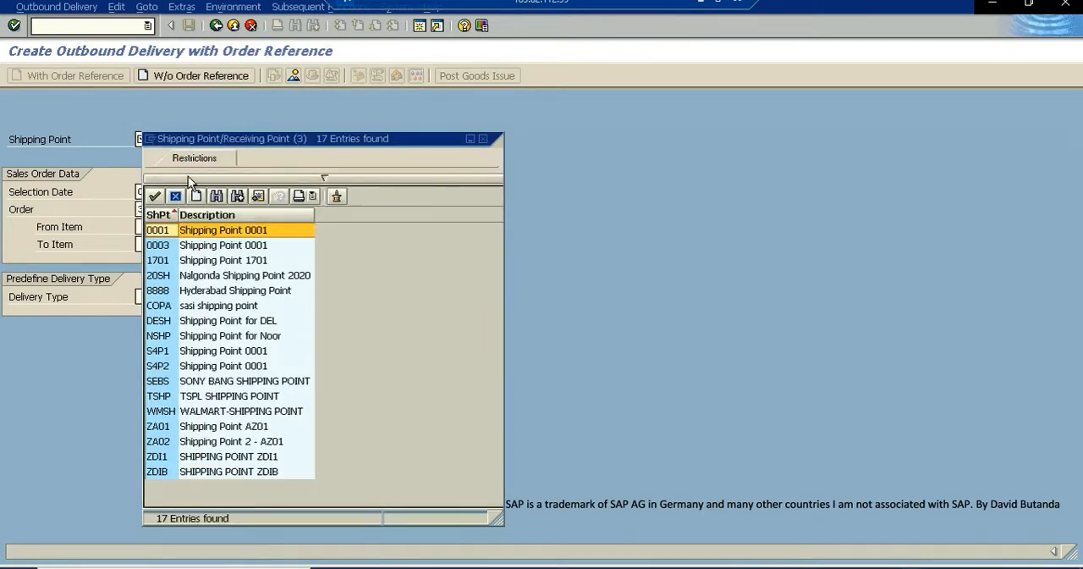
{"action": "double_click", "coordinate": [158, 472]}
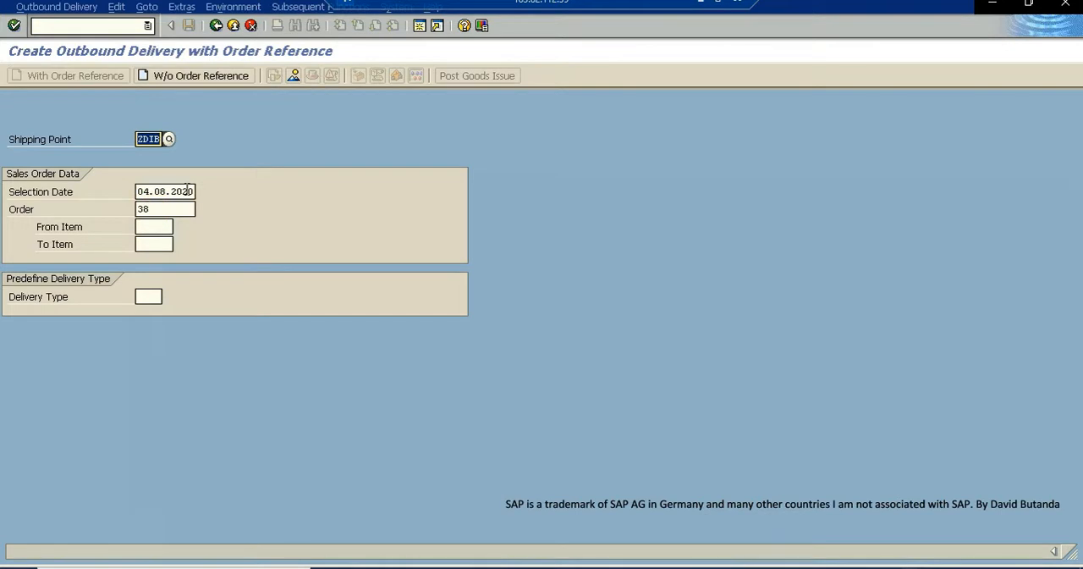
- Check the customer order in the stock/requirements list of Y-001 and open the delivery overview for that order with selection date 04.08.2020
{"action": "left_click", "coordinate": [237, 567]}
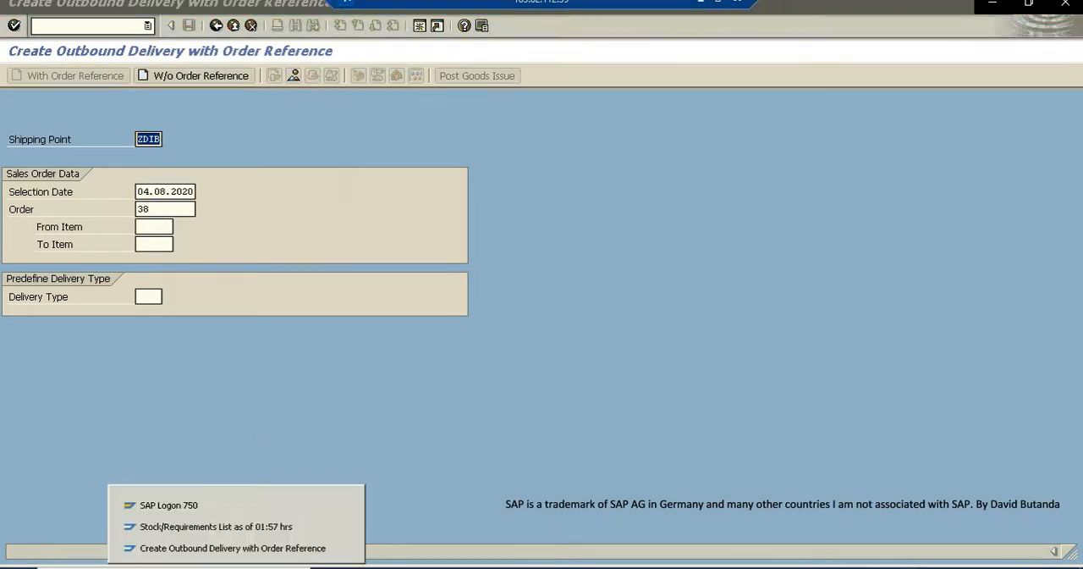
{"action": "left_click", "coordinate": [218, 528]}
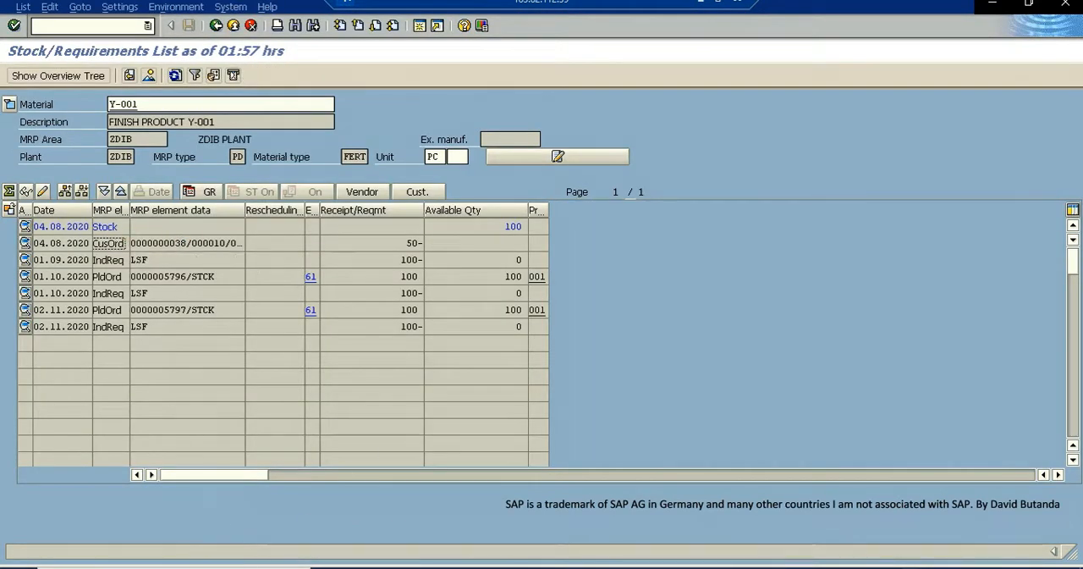
{"action": "left_click", "coordinate": [237, 567]}
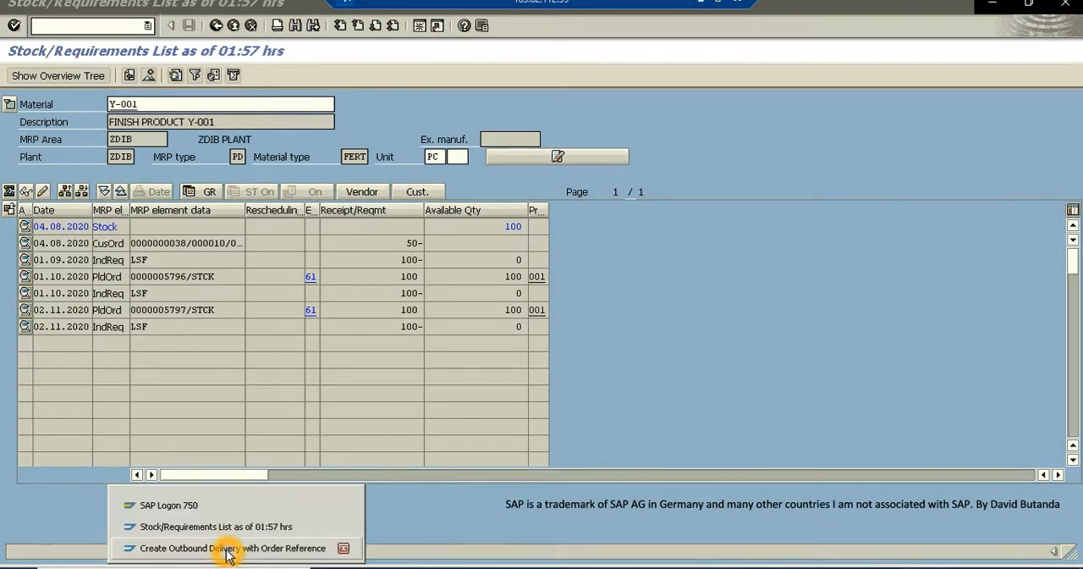
{"action": "left_click", "coordinate": [227, 550]}
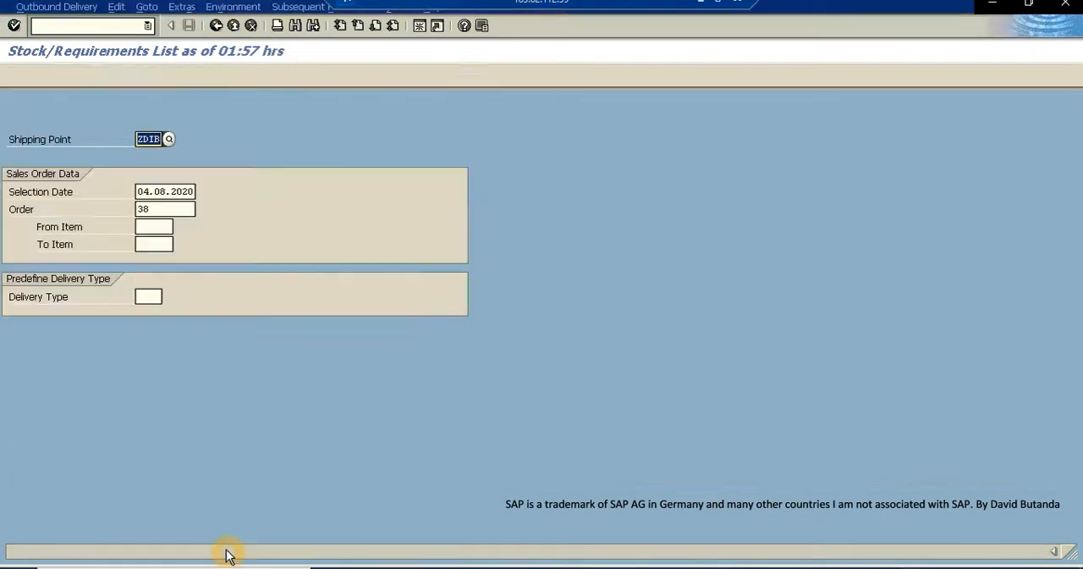
{"action": "left_click", "coordinate": [14, 26]}
{"action": "left_click", "coordinate": [222, 203]}
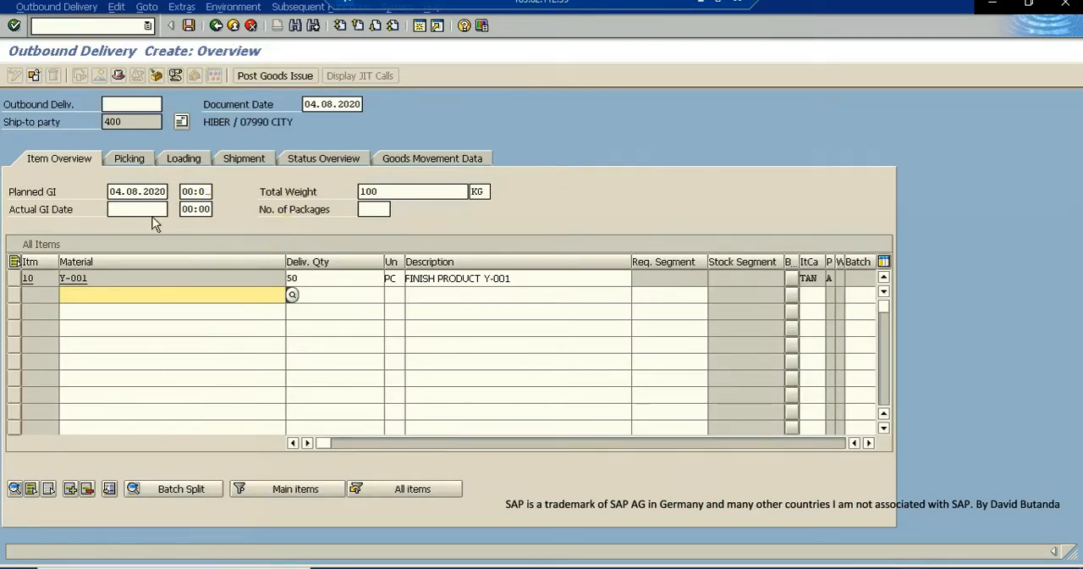
- Enter a picked quantity of 50 PC for item 10, material Y-001, in the delivery's picking data
{"action": "left_click", "coordinate": [128, 158]}
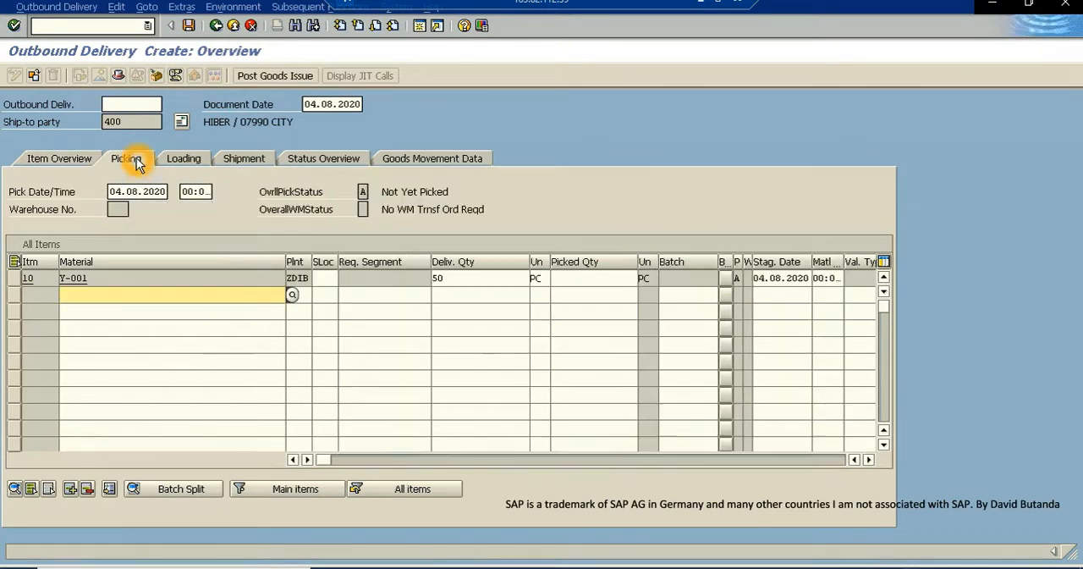
{"action": "left_click", "coordinate": [558, 278]}
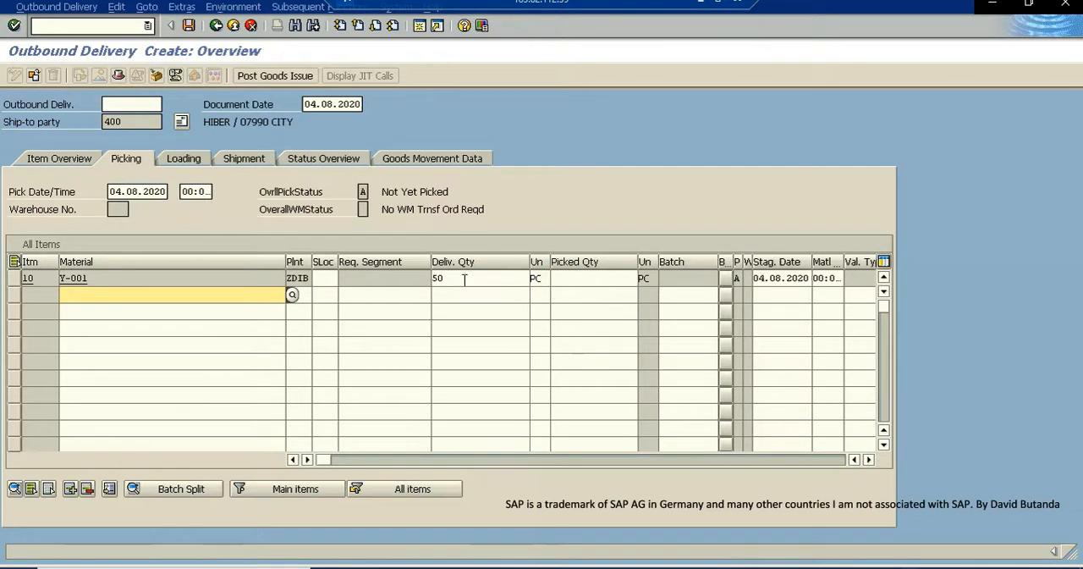
{"action": "left_click", "coordinate": [429, 284]}
{"action": "left_click", "coordinate": [452, 281]}
{"action": "left_click", "coordinate": [452, 281]}
{"action": "left_click", "coordinate": [557, 279]}
{"action": "left_click", "coordinate": [574, 282]}
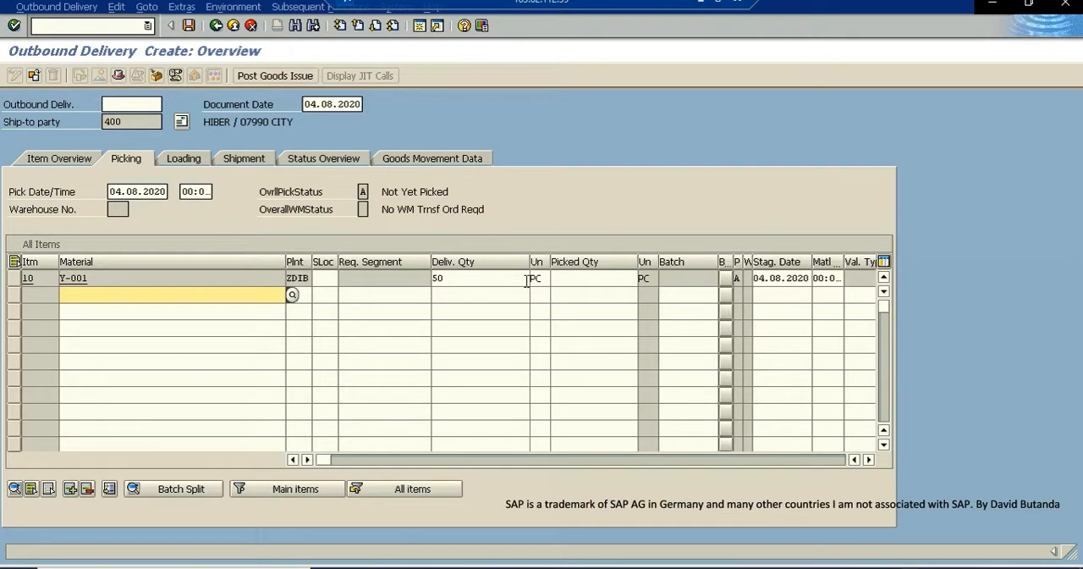
{"action": "left_click", "coordinate": [587, 281]}
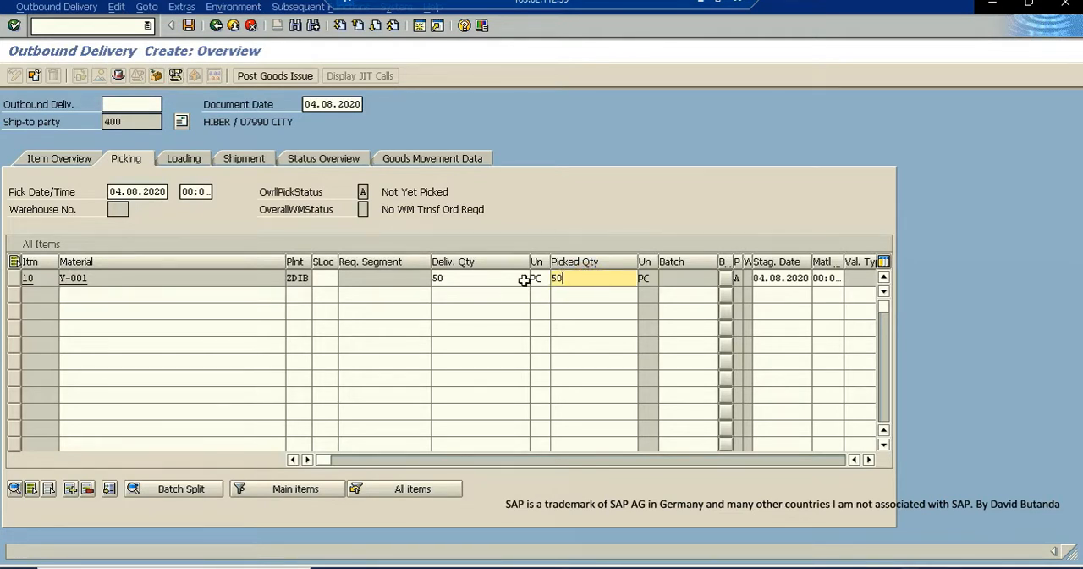
{"action": "left_click", "coordinate": [554, 277]}
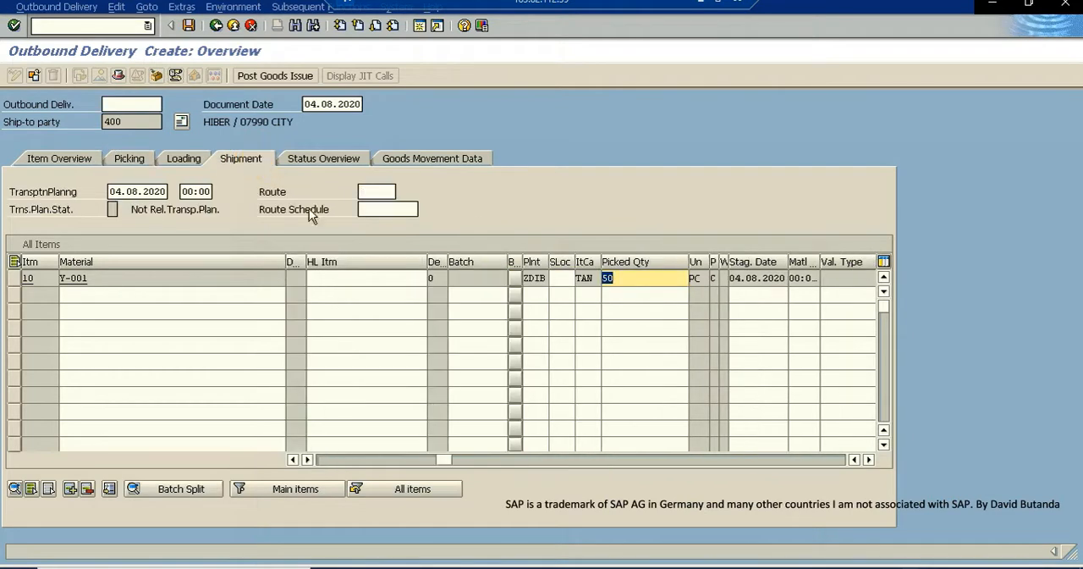
- Assign storage location ZDIB to the Y-001 delivery item and save the outbound delivery
{"action": "left_click", "coordinate": [561, 278]}
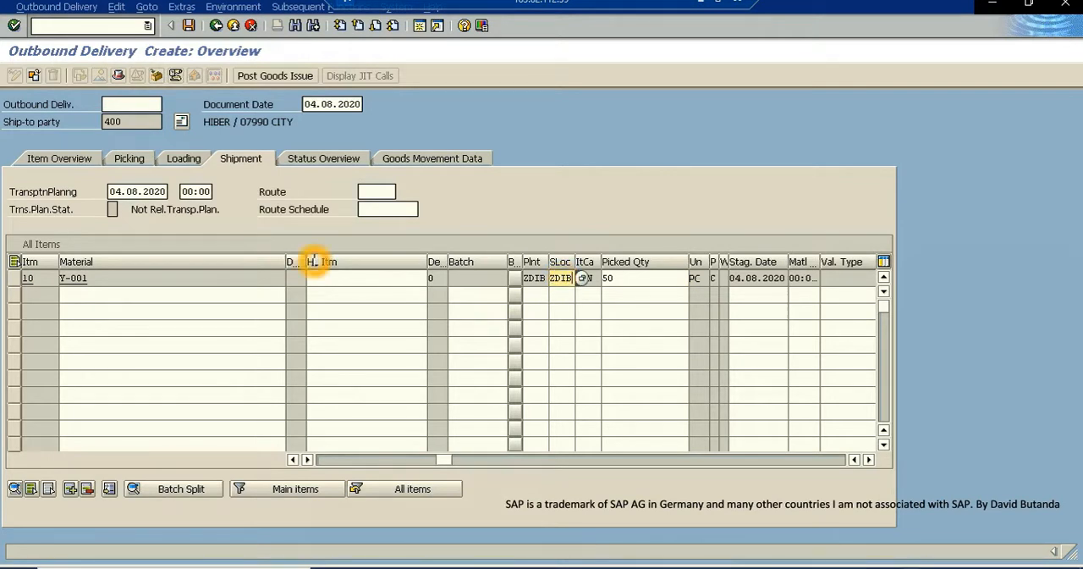
{"action": "left_click", "coordinate": [190, 25]}
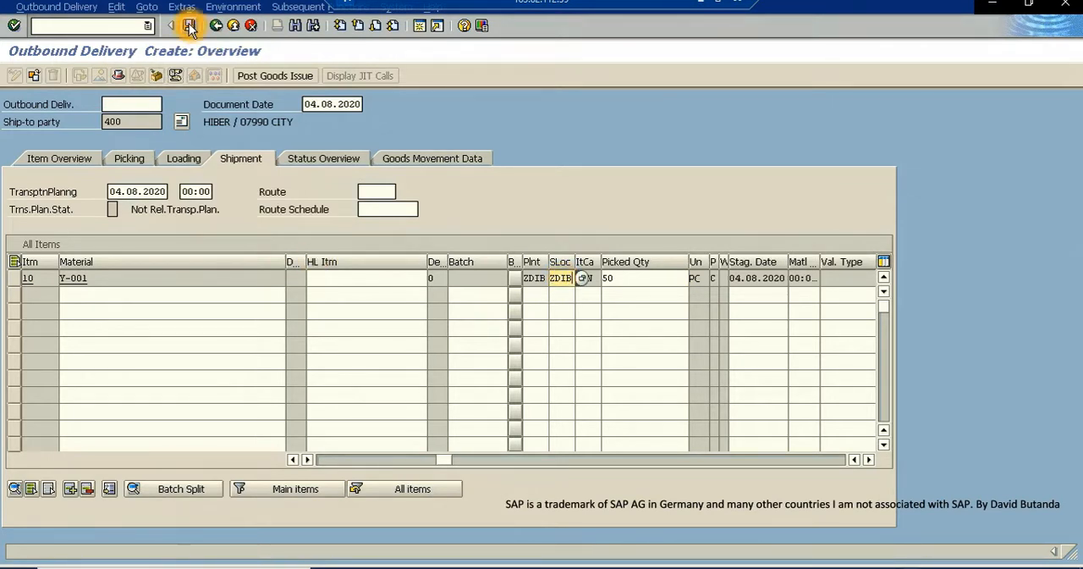
{"action": "left_click", "coordinate": [190, 26]}
{"action": "left_click", "coordinate": [250, 81]}
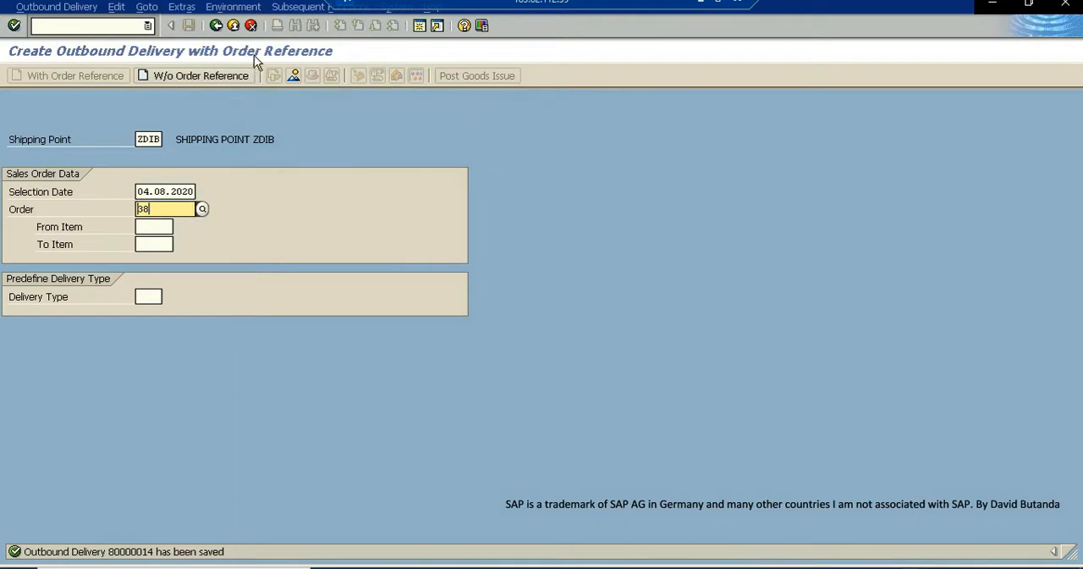
- Leave delivery creation and return to the stock/requirements list of Y-001 in plant ZDIB
{"action": "left_click", "coordinate": [233, 27]}
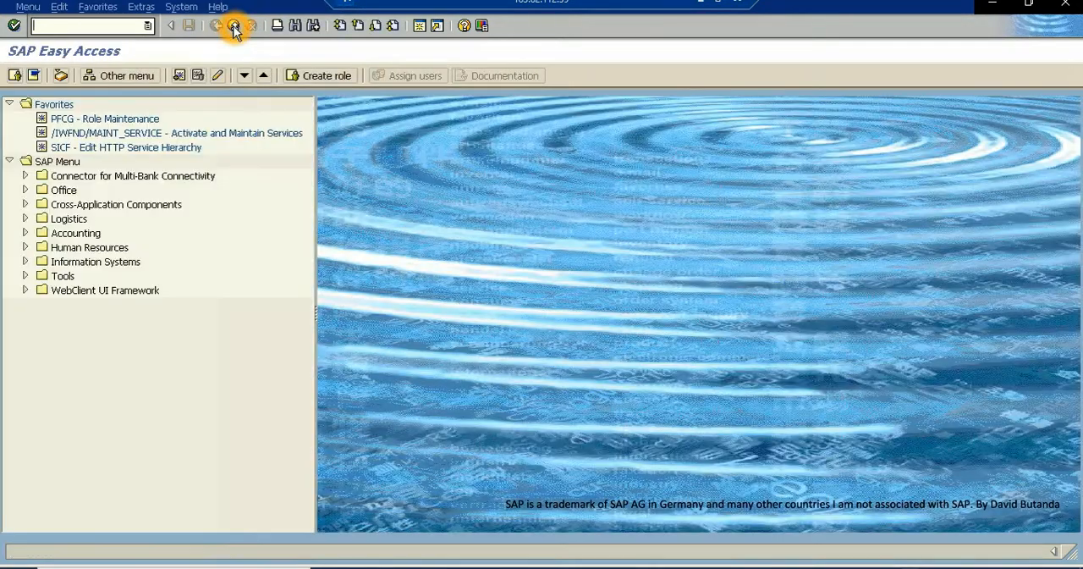
{"action": "left_click", "coordinate": [233, 26]}
{"action": "left_click", "coordinate": [351, 285]}
{"action": "left_click", "coordinate": [137, 104]}
{"action": "left_click", "coordinate": [329, 232]}
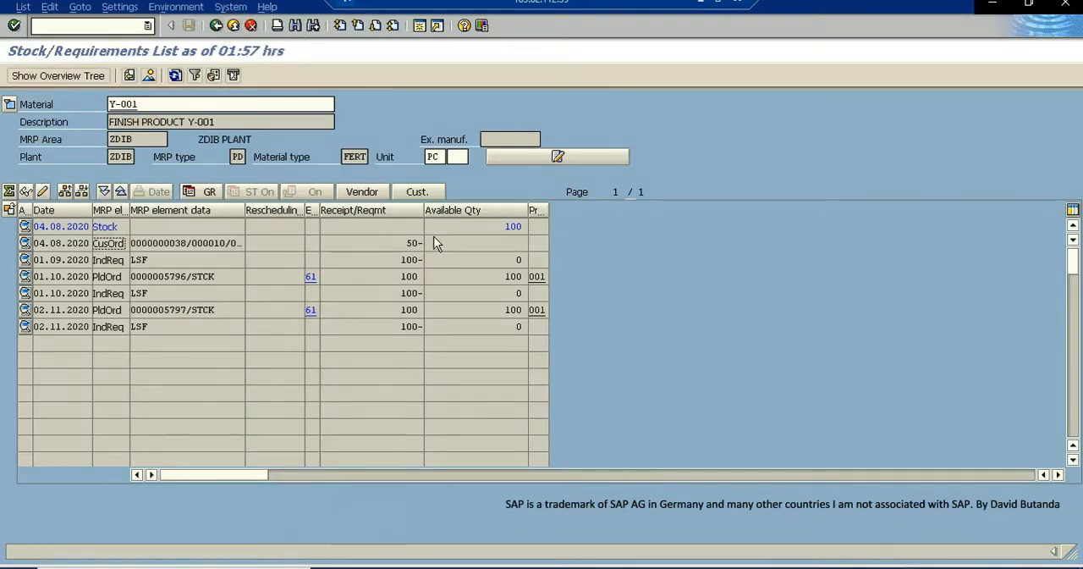
{"action": "left_click", "coordinate": [175, 76]}
- Examine the stock, customer order and 01.09.2020 independent requirement quantities of Y-001 before the list is refreshed
{"action": "left_click", "coordinate": [513, 225]}
{"action": "left_click", "coordinate": [512, 225]}
{"action": "left_click", "coordinate": [146, 245]}
{"action": "left_click", "coordinate": [391, 240]}
{"action": "left_click", "coordinate": [415, 246]}
{"action": "left_click", "coordinate": [431, 242]}
{"action": "left_click", "coordinate": [103, 264]}
{"action": "left_click", "coordinate": [123, 262]}
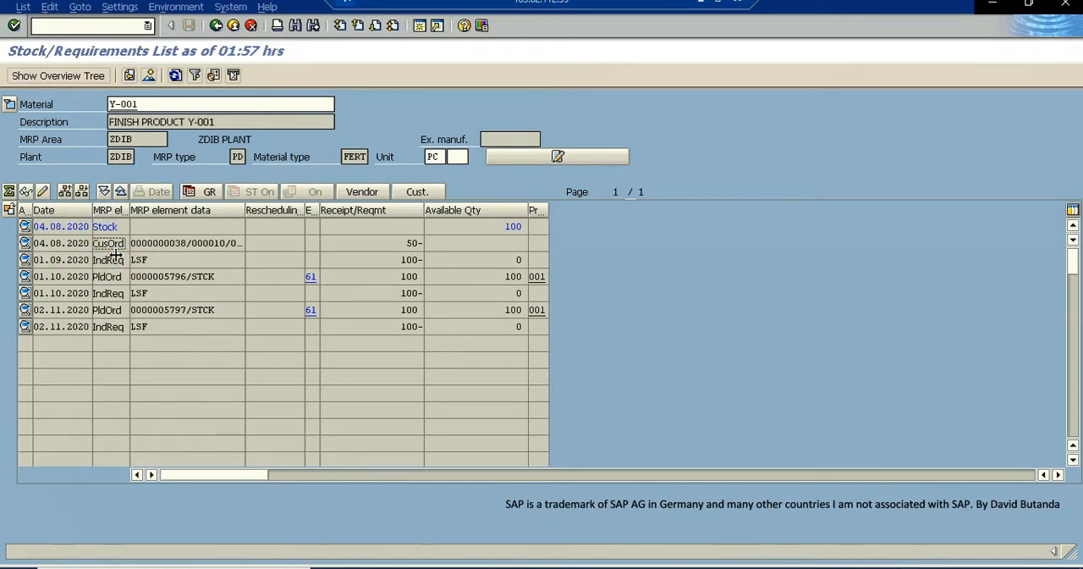
{"action": "left_click", "coordinate": [410, 263]}
{"action": "left_click", "coordinate": [408, 260]}
{"action": "left_click", "coordinate": [407, 260]}
{"action": "left_click", "coordinate": [413, 261]}
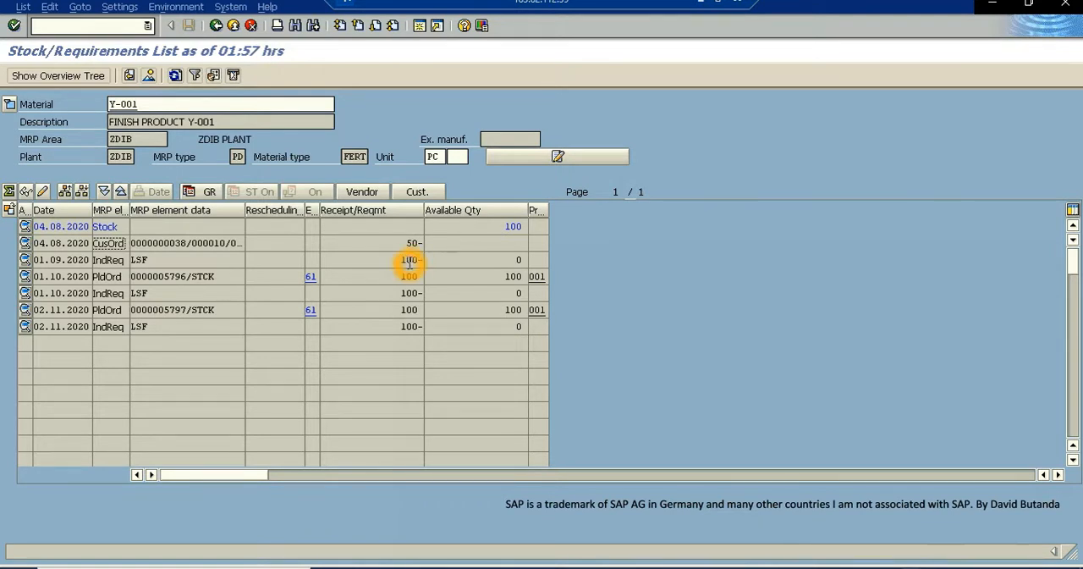
- Refresh the stock/requirements list of Y-001 and examine how the 04.08.2020 sales requirement is represented after the delivery
{"action": "left_click", "coordinate": [176, 77]}
{"action": "left_click", "coordinate": [351, 278]}
{"action": "left_click", "coordinate": [358, 279]}
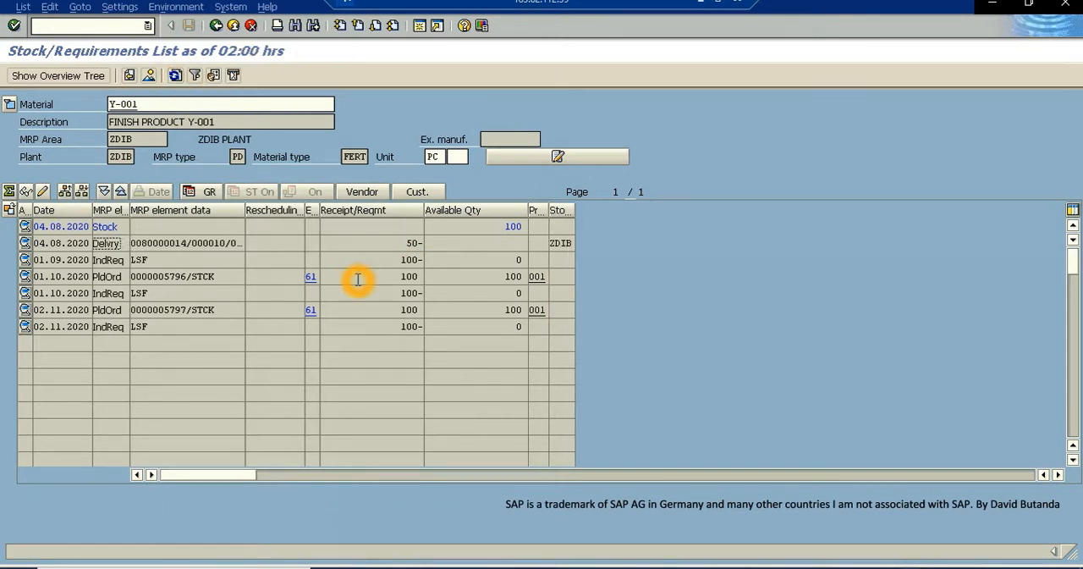
{"action": "left_click", "coordinate": [314, 278]}
{"action": "left_click", "coordinate": [110, 247]}
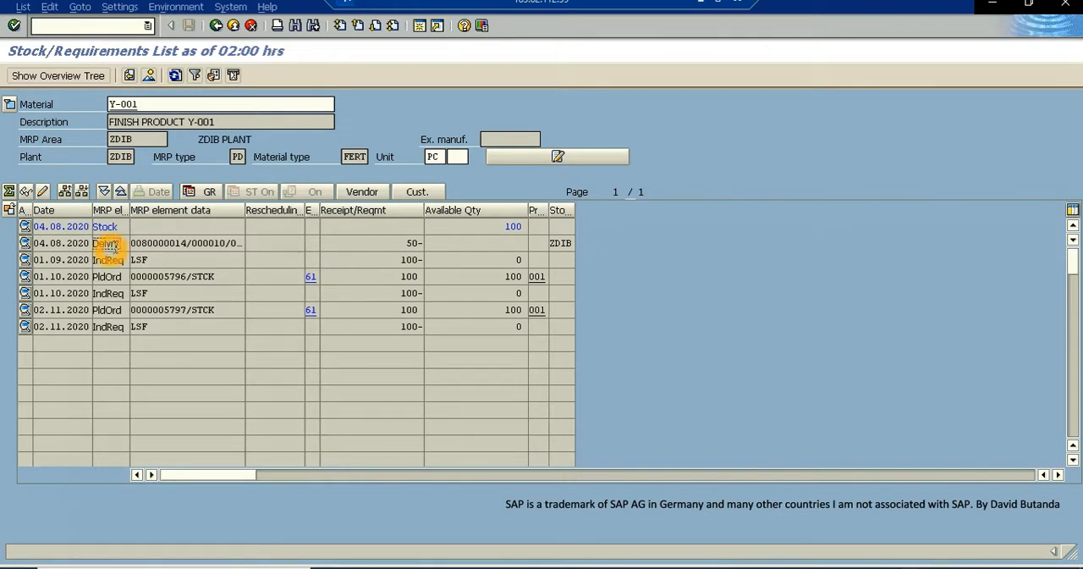
{"action": "left_click", "coordinate": [132, 244]}
{"action": "left_click", "coordinate": [117, 245]}
- Start the outbound delivery creation transaction VL01N again in an additional session
{"action": "left_click", "coordinate": [420, 26]}
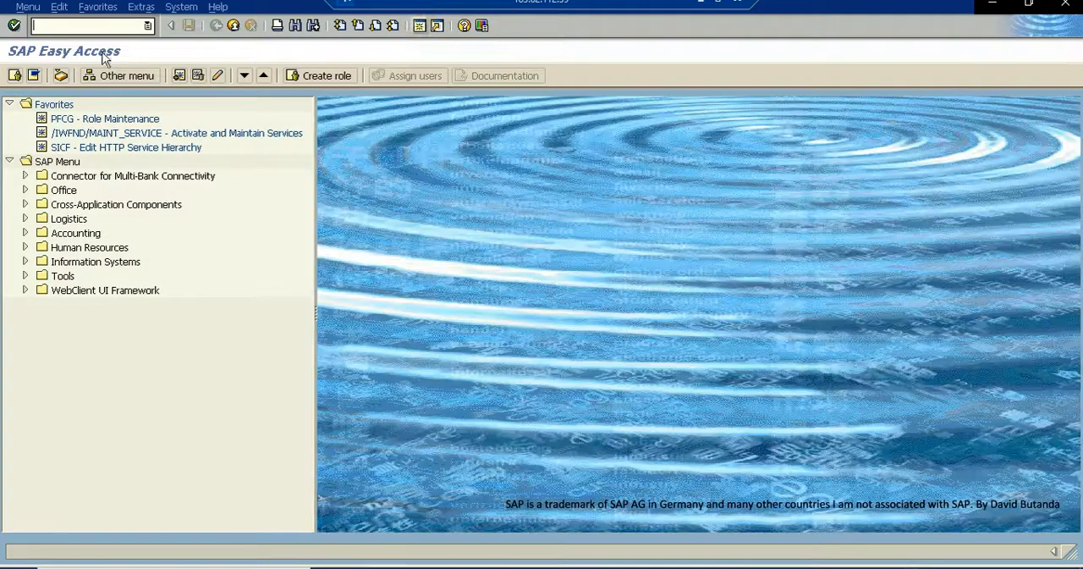
{"action": "type", "text": "VL01"}
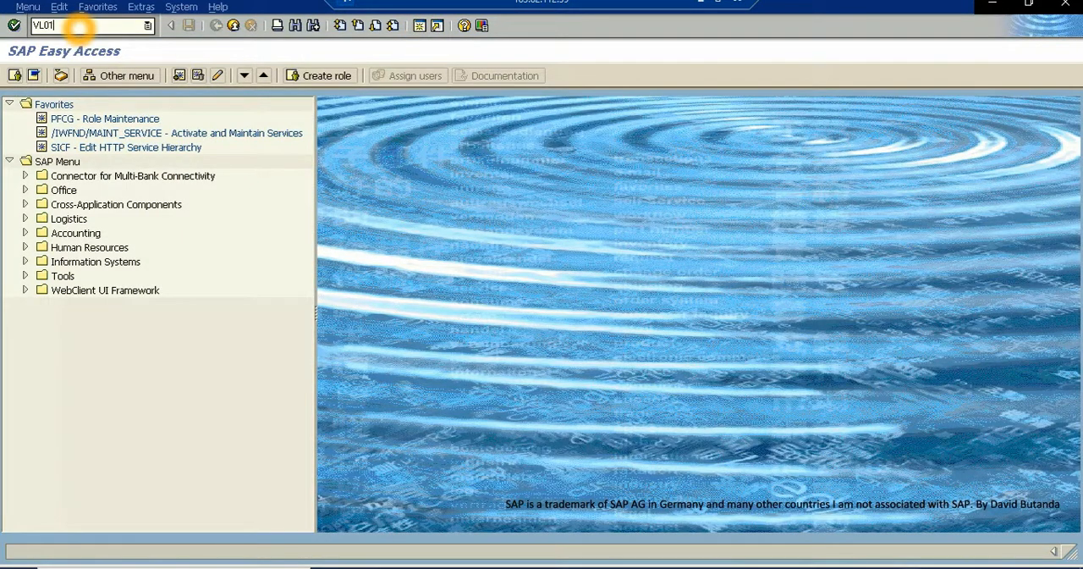
{"action": "type", "text": "N"}
{"action": "key", "text": "Return"}
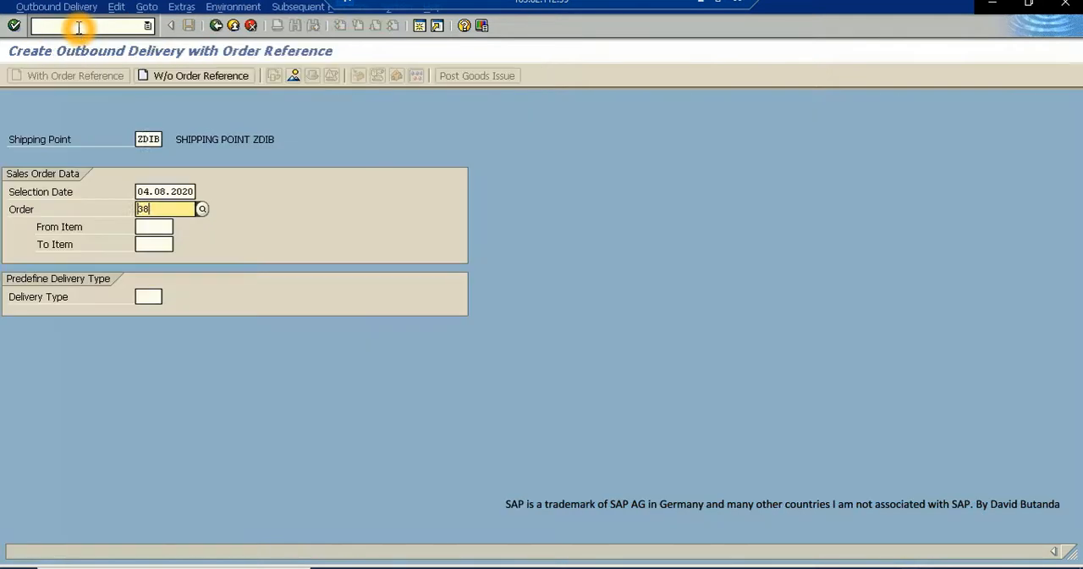
- Try to create another delivery for the same sales order, read the log and return to the initial screen
{"action": "type", "text": "38"}
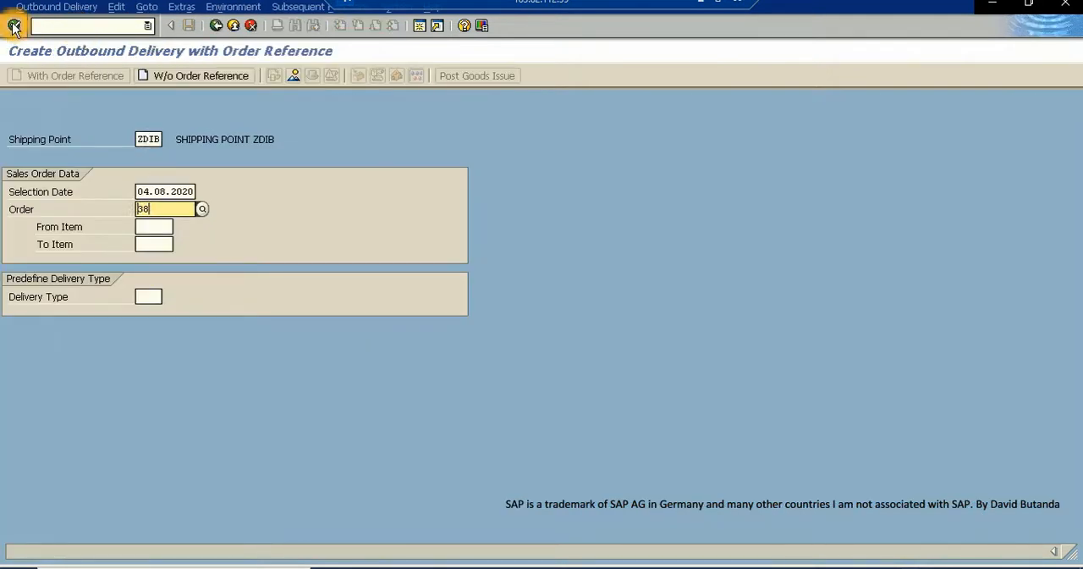
{"action": "left_click", "coordinate": [17, 28]}
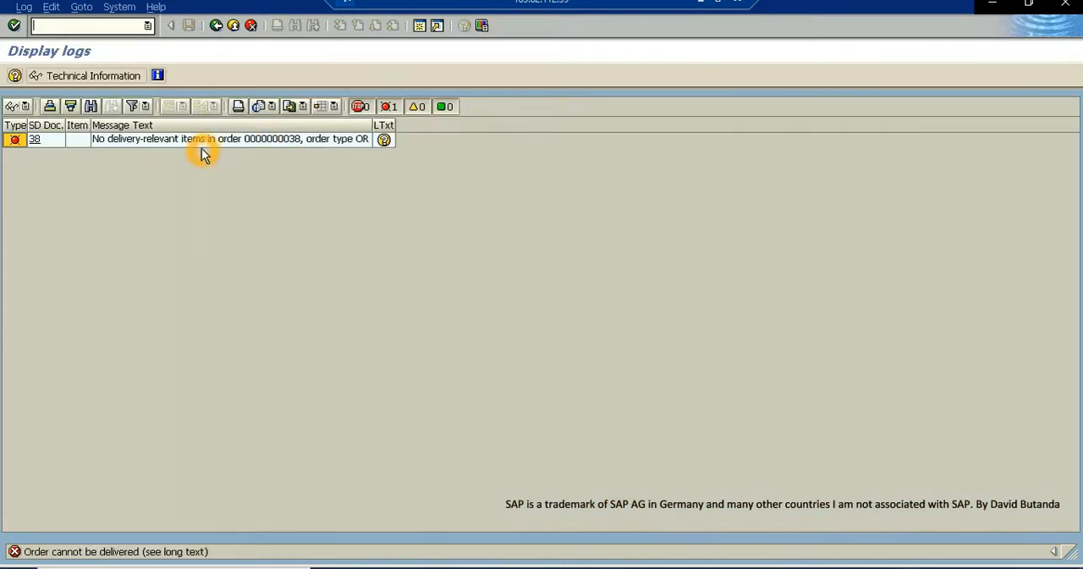
{"action": "left_click", "coordinate": [228, 146]}
{"action": "left_click", "coordinate": [216, 26]}
{"action": "left_click", "coordinate": [228, 24]}
{"action": "left_click", "coordinate": [215, 26]}
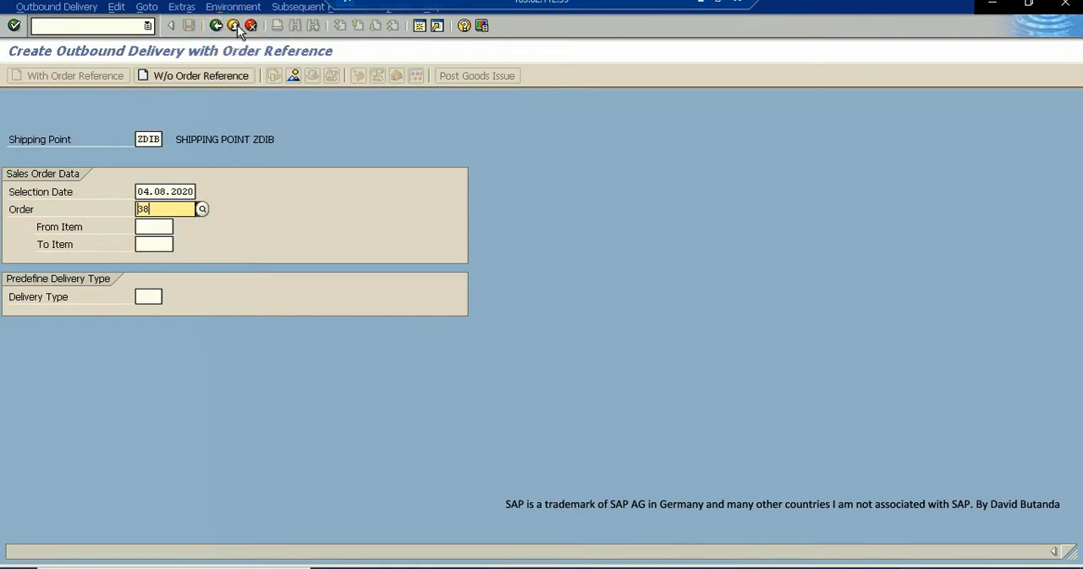
- Switch from creating a delivery to changing the existing outbound delivery and open its overview
{"action": "left_click", "coordinate": [234, 26]}
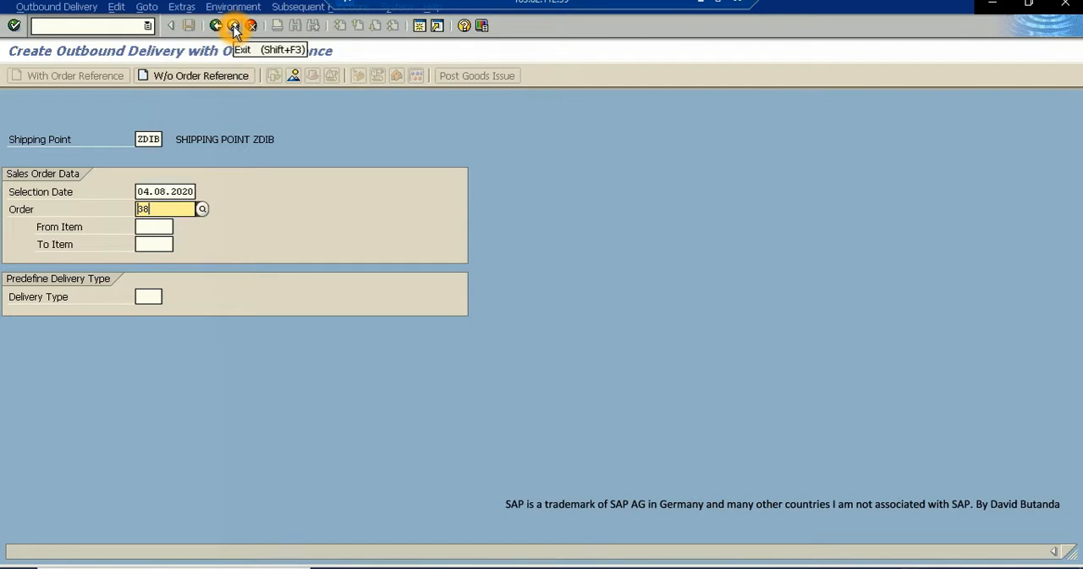
{"action": "left_click", "coordinate": [67, 13]}
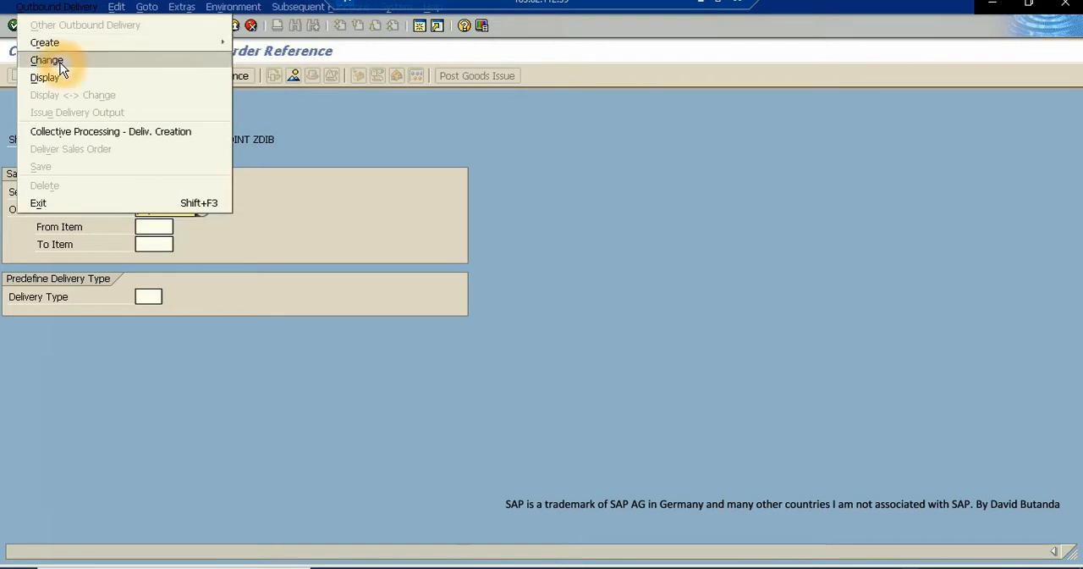
{"action": "left_click", "coordinate": [61, 65]}
{"action": "left_click", "coordinate": [13, 25]}
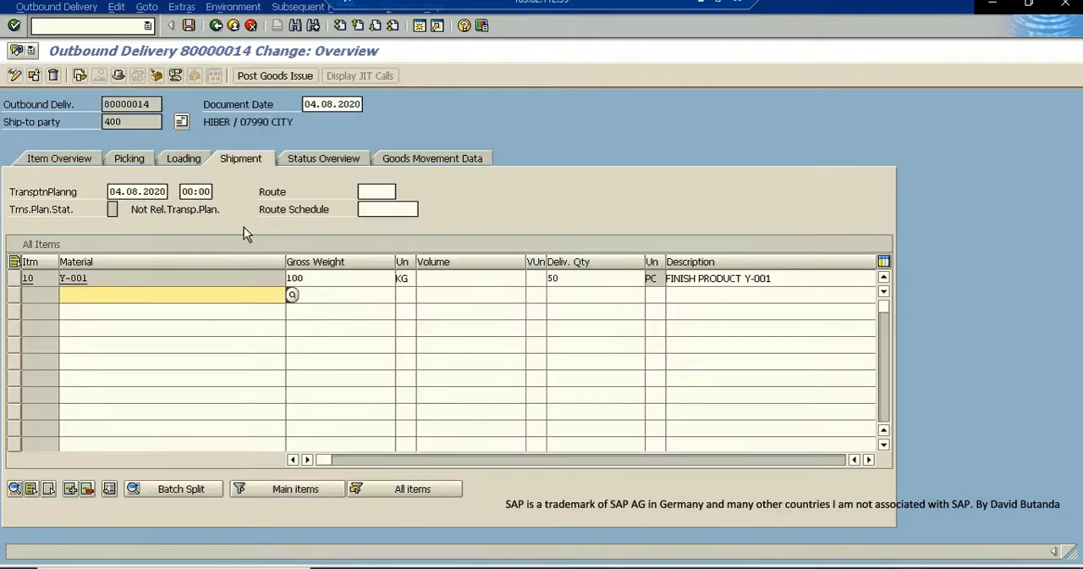
- Examine the picking and shipment data of the Y-001 delivery item, including delivery quantity, picked quantity, plant and storage location
{"action": "left_click", "coordinate": [542, 290]}
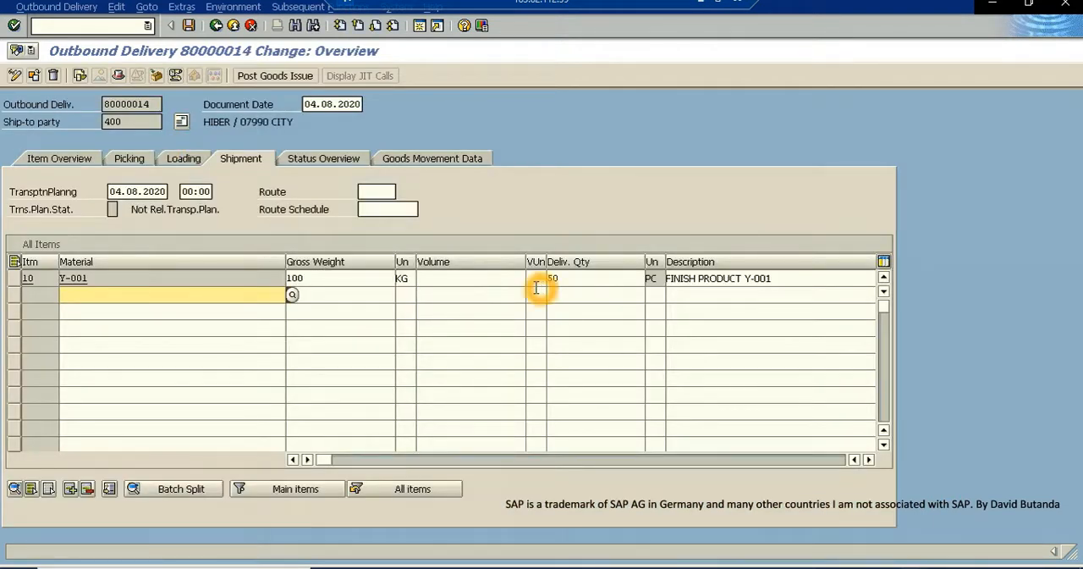
{"action": "left_click", "coordinate": [128, 159]}
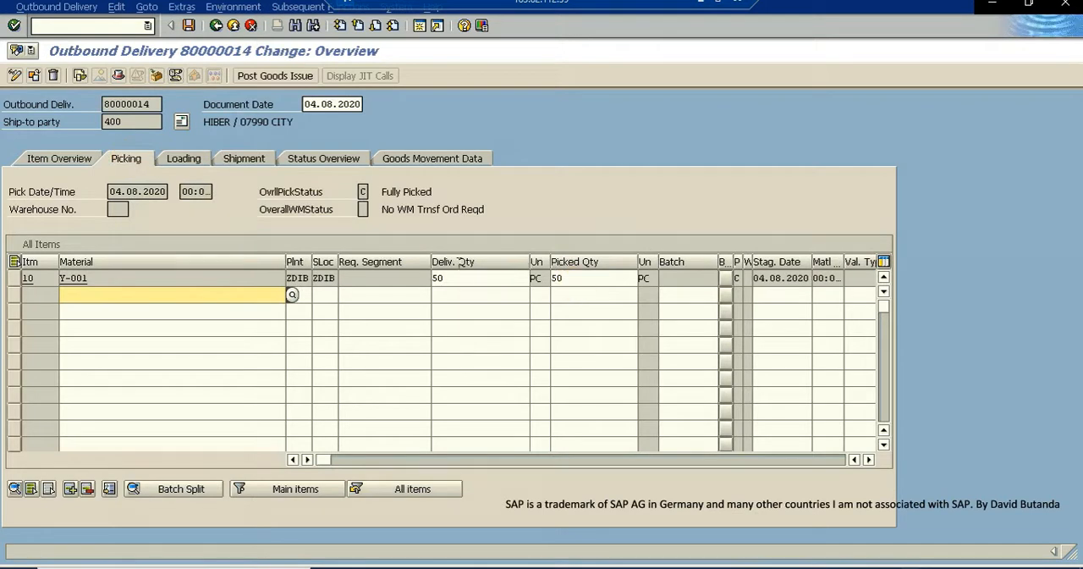
{"action": "left_click", "coordinate": [247, 163]}
{"action": "left_click", "coordinate": [636, 297]}
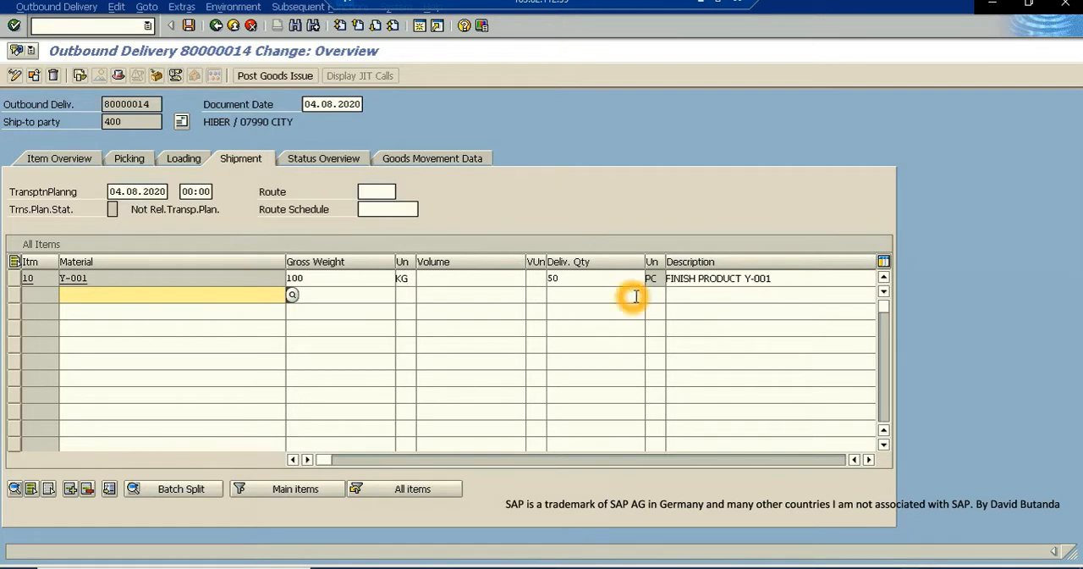
{"action": "left_click", "coordinate": [815, 447]}
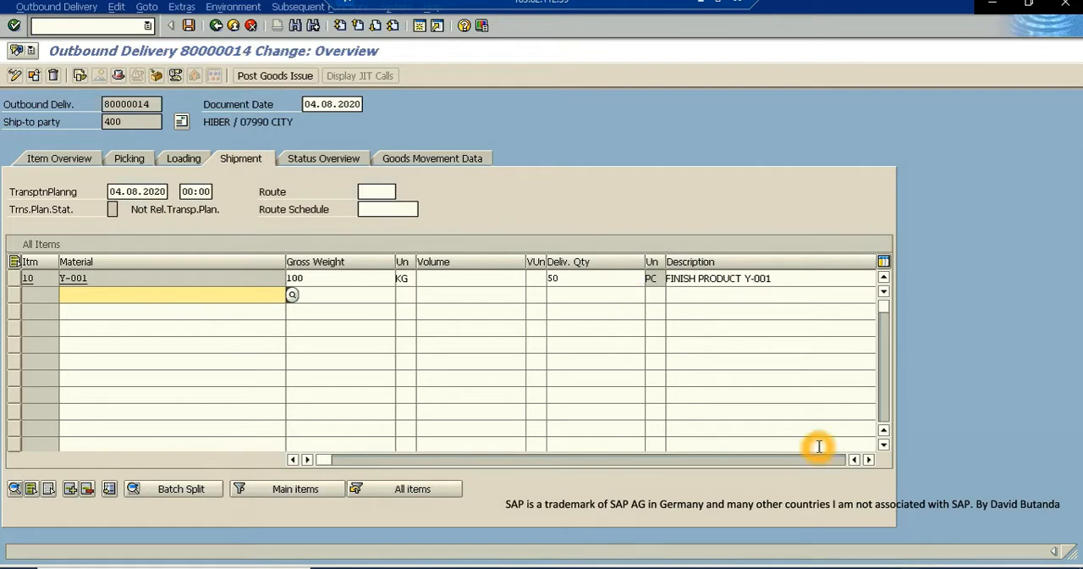
{"action": "left_click", "coordinate": [869, 458]}
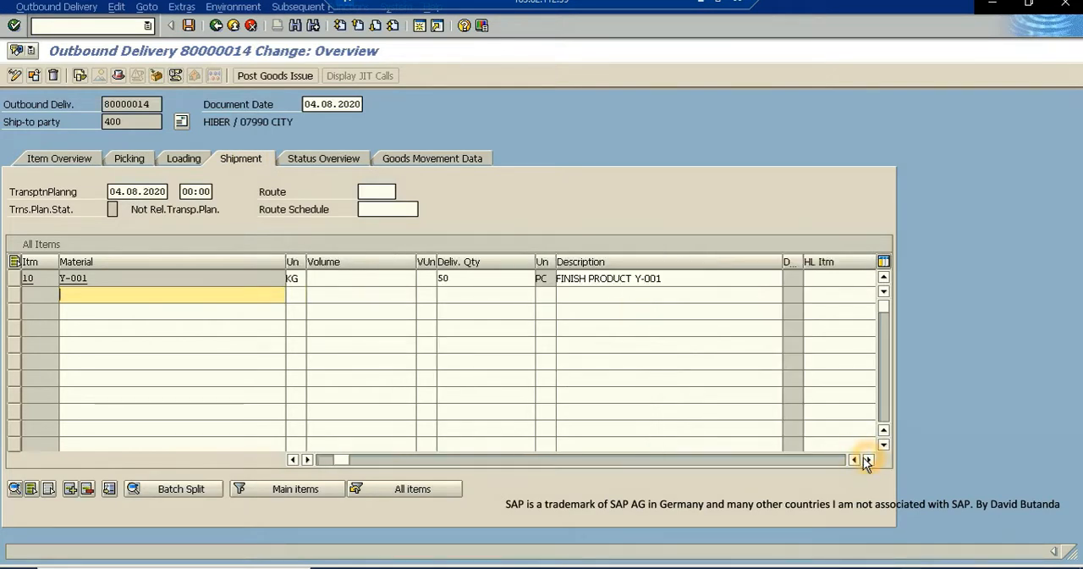
{"action": "left_click", "coordinate": [869, 459]}
{"action": "left_click", "coordinate": [869, 459]}
{"action": "left_click", "coordinate": [869, 459]}
{"action": "left_click", "coordinate": [869, 458]}
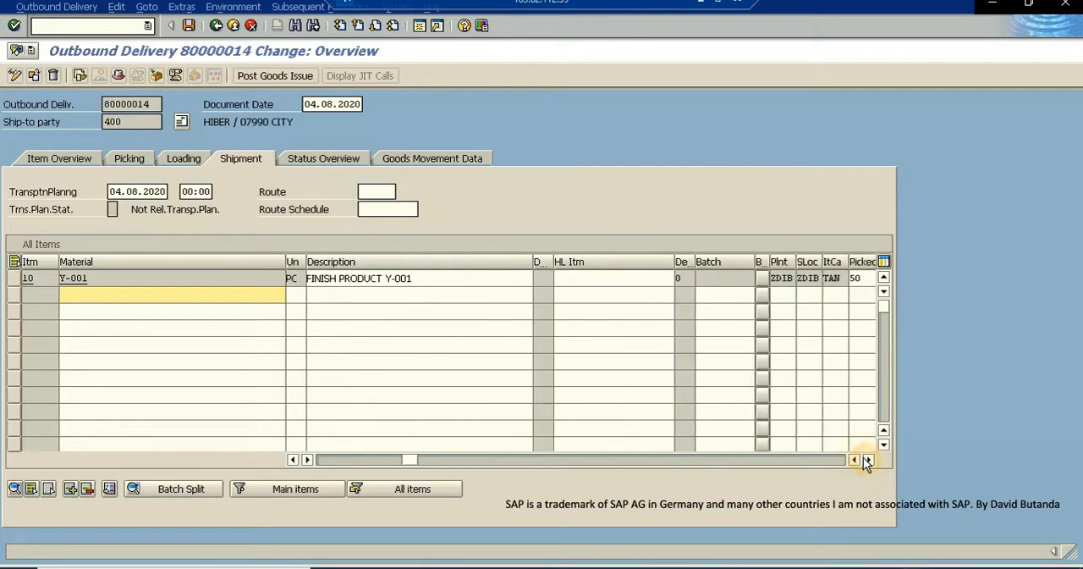
{"action": "left_click", "coordinate": [869, 459]}
{"action": "left_click", "coordinate": [783, 282]}
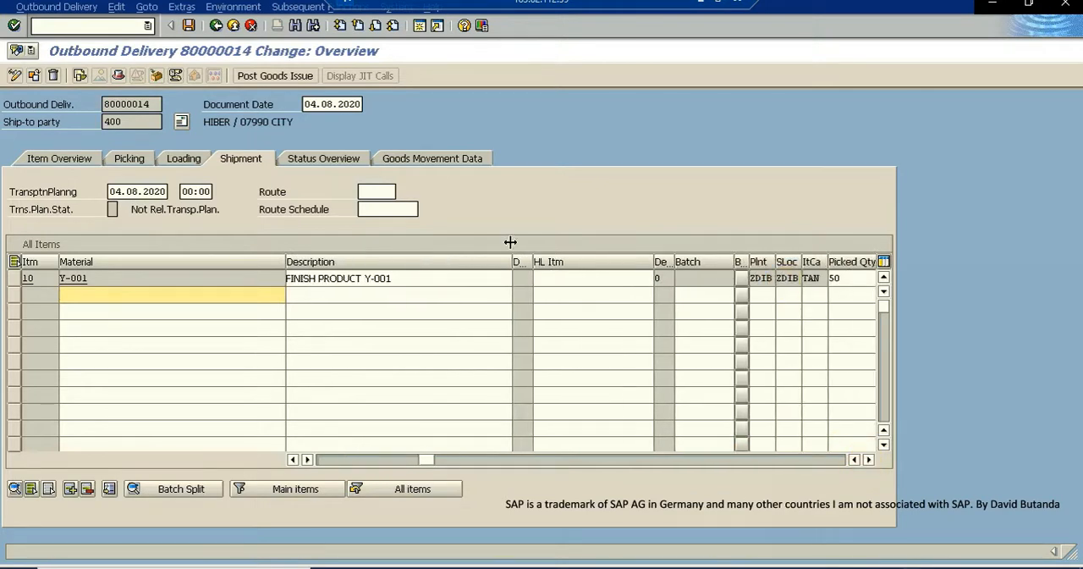
- Post the goods issue for the outbound delivery of Y-001 and leave the additional session
{"action": "left_click", "coordinate": [274, 76]}
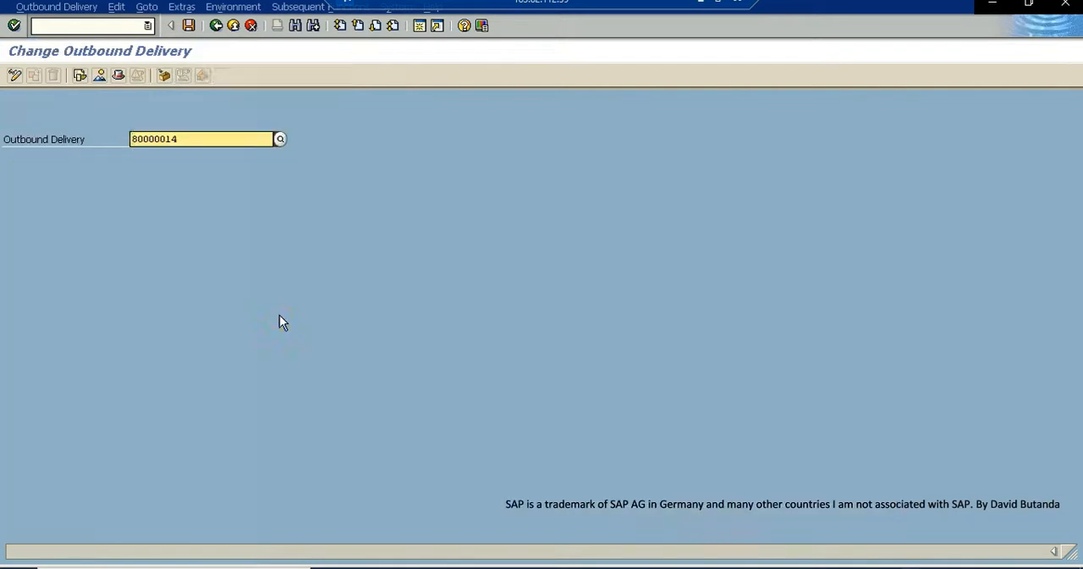
{"action": "left_click", "coordinate": [204, 553]}
{"action": "left_click", "coordinate": [138, 551]}
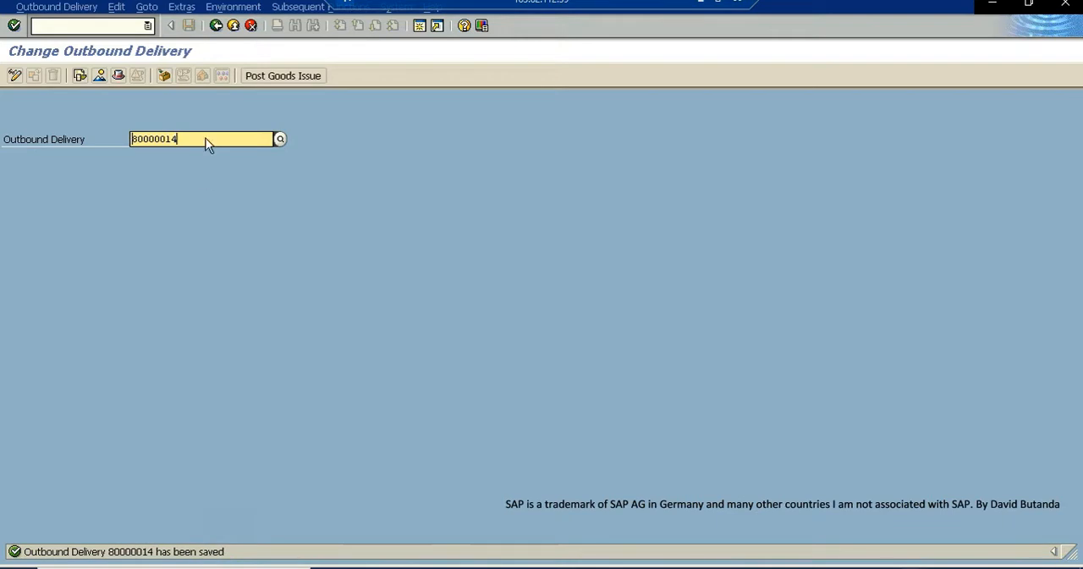
{"action": "left_click", "coordinate": [234, 27]}
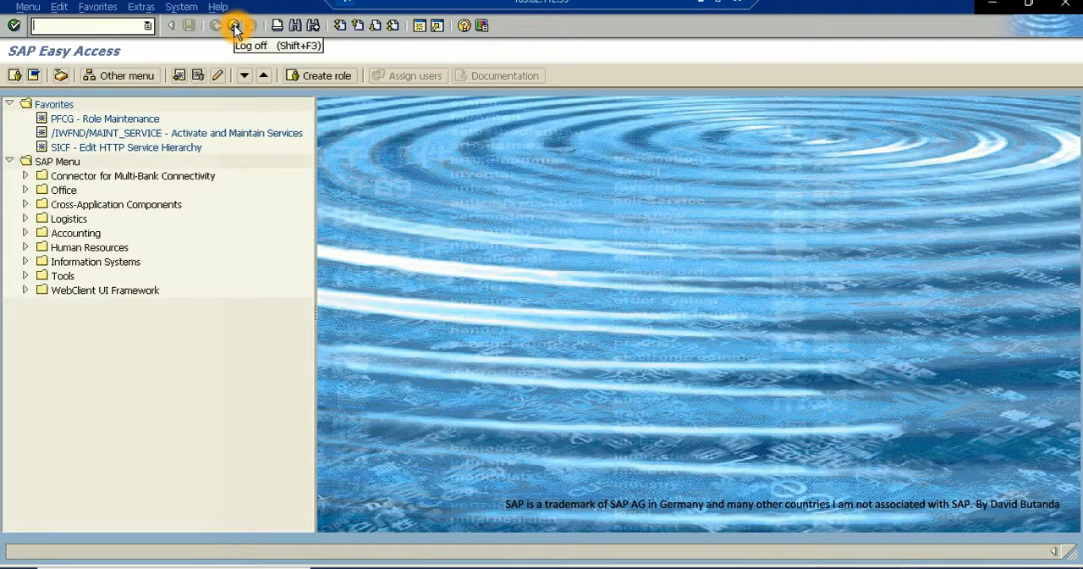
{"action": "left_click", "coordinate": [235, 26]}
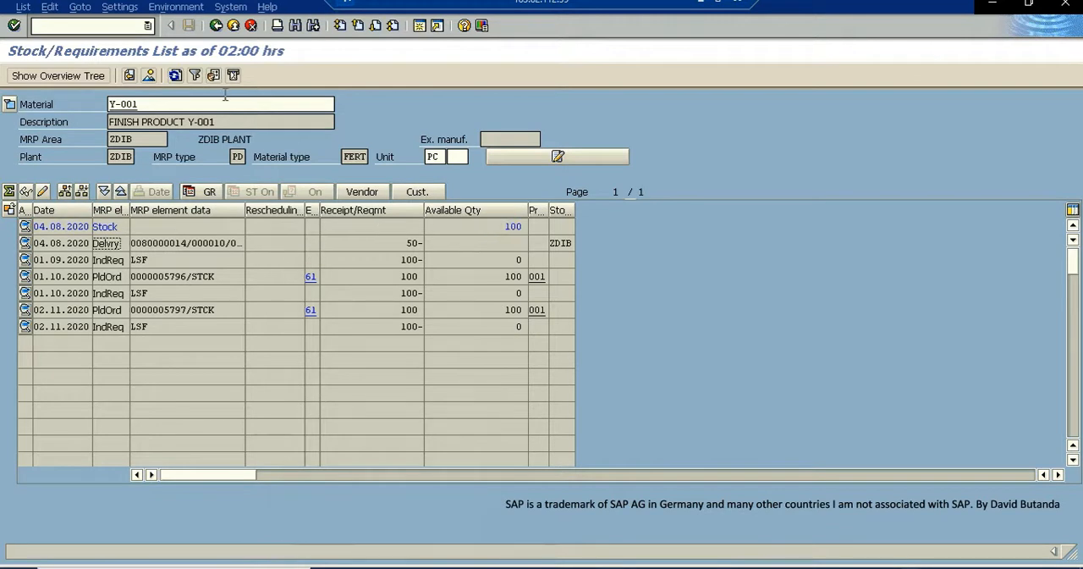
- Review the stock and 04.08.2020 delivery rows of Y-001 and refresh the stock/requirements list
{"action": "left_click", "coordinate": [513, 226]}
{"action": "left_click", "coordinate": [512, 228]}
{"action": "left_click", "coordinate": [138, 246]}
{"action": "left_click", "coordinate": [174, 76]}
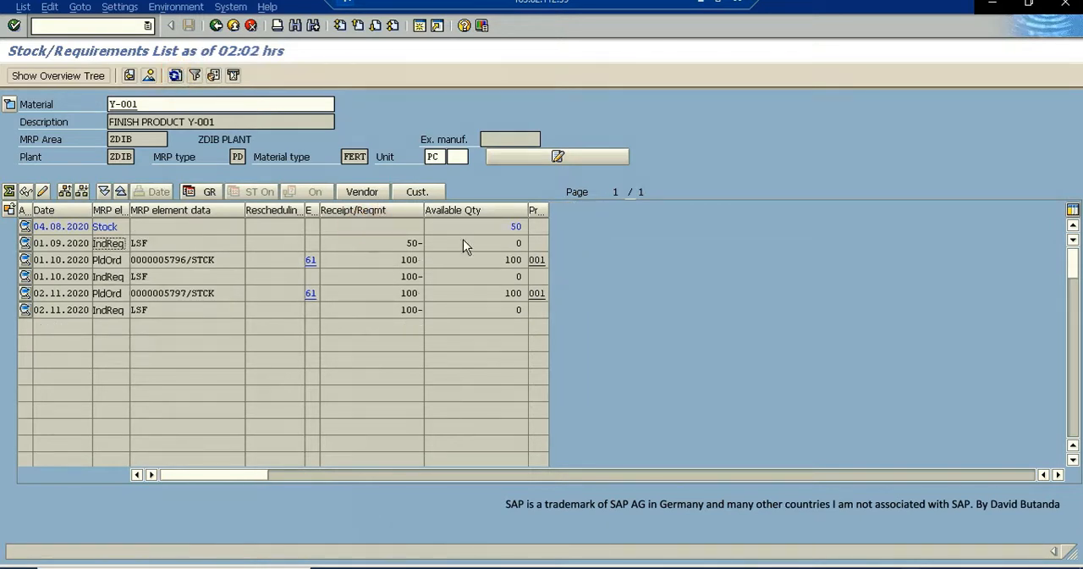
- Examine the stock and independent requirement quantities of Y-001 after the goods issue, and take the remote desktop window out of full screen
{"action": "left_click", "coordinate": [518, 226]}
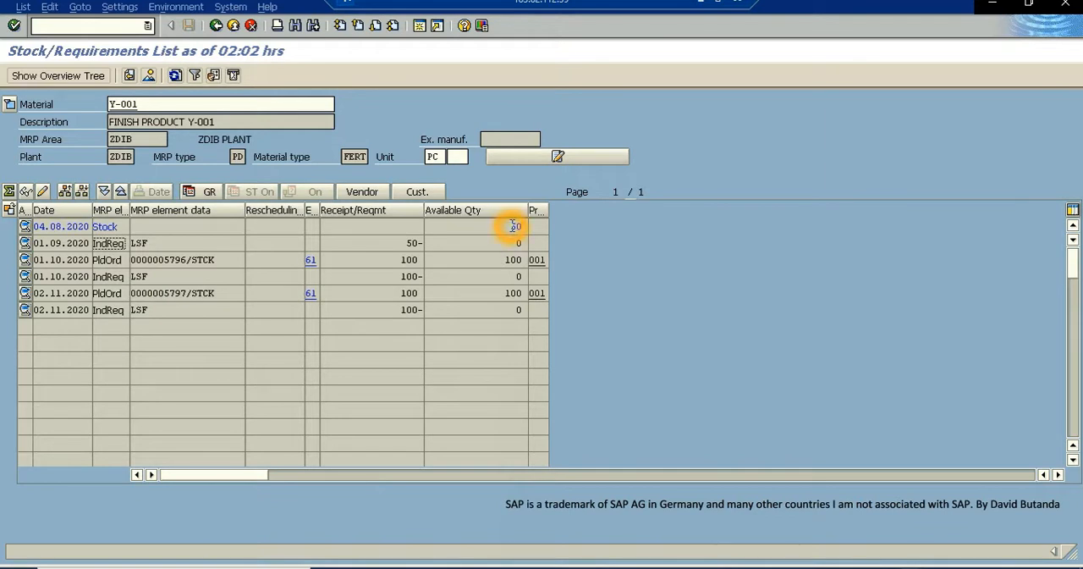
{"action": "double_click", "coordinate": [518, 225]}
{"action": "left_click", "coordinate": [420, 243]}
{"action": "left_click", "coordinate": [408, 292]}
{"action": "left_click", "coordinate": [406, 284]}
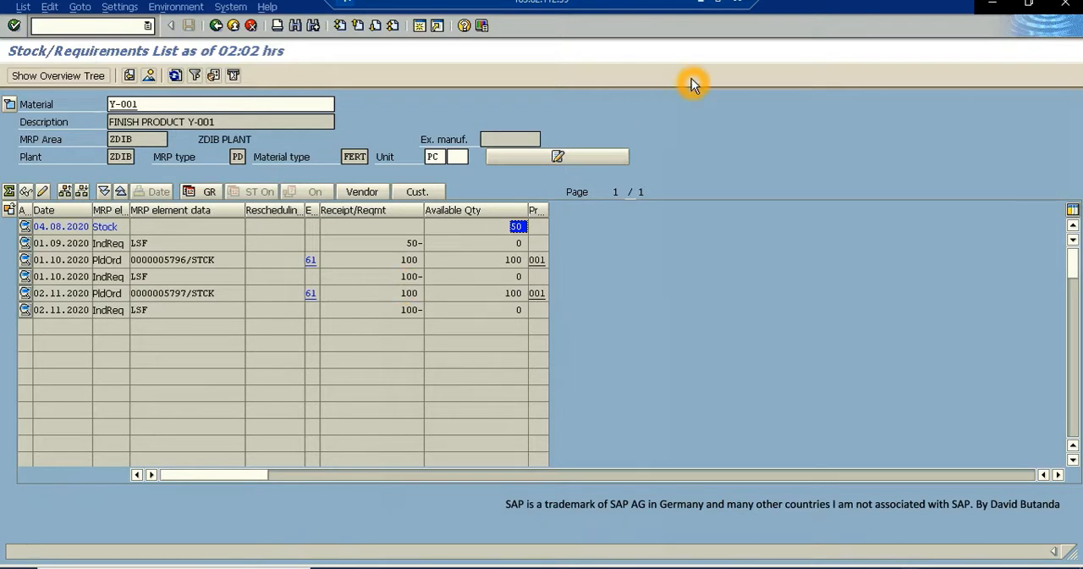
{"action": "left_click", "coordinate": [718, 2]}
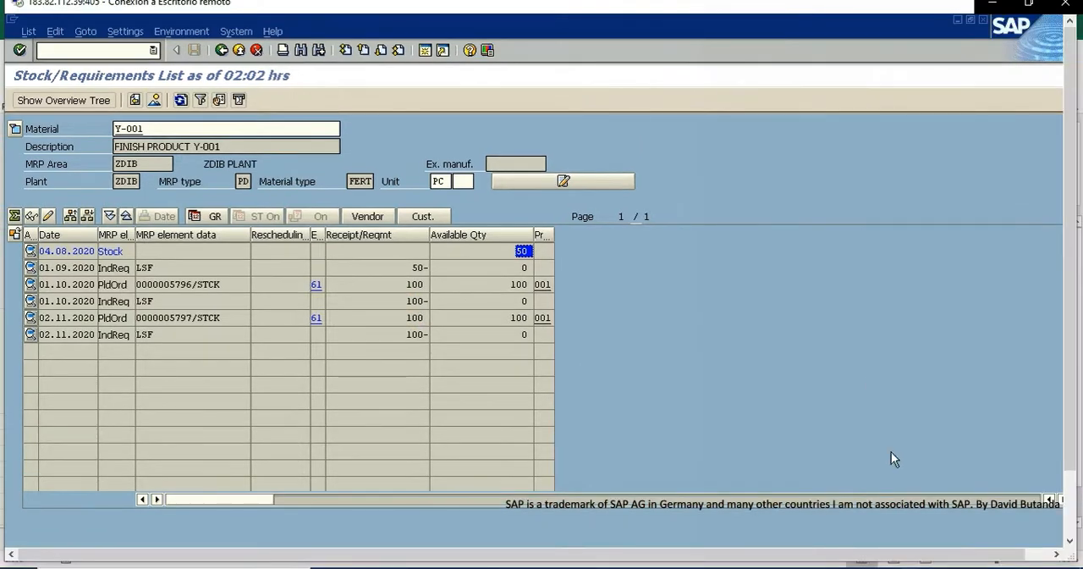